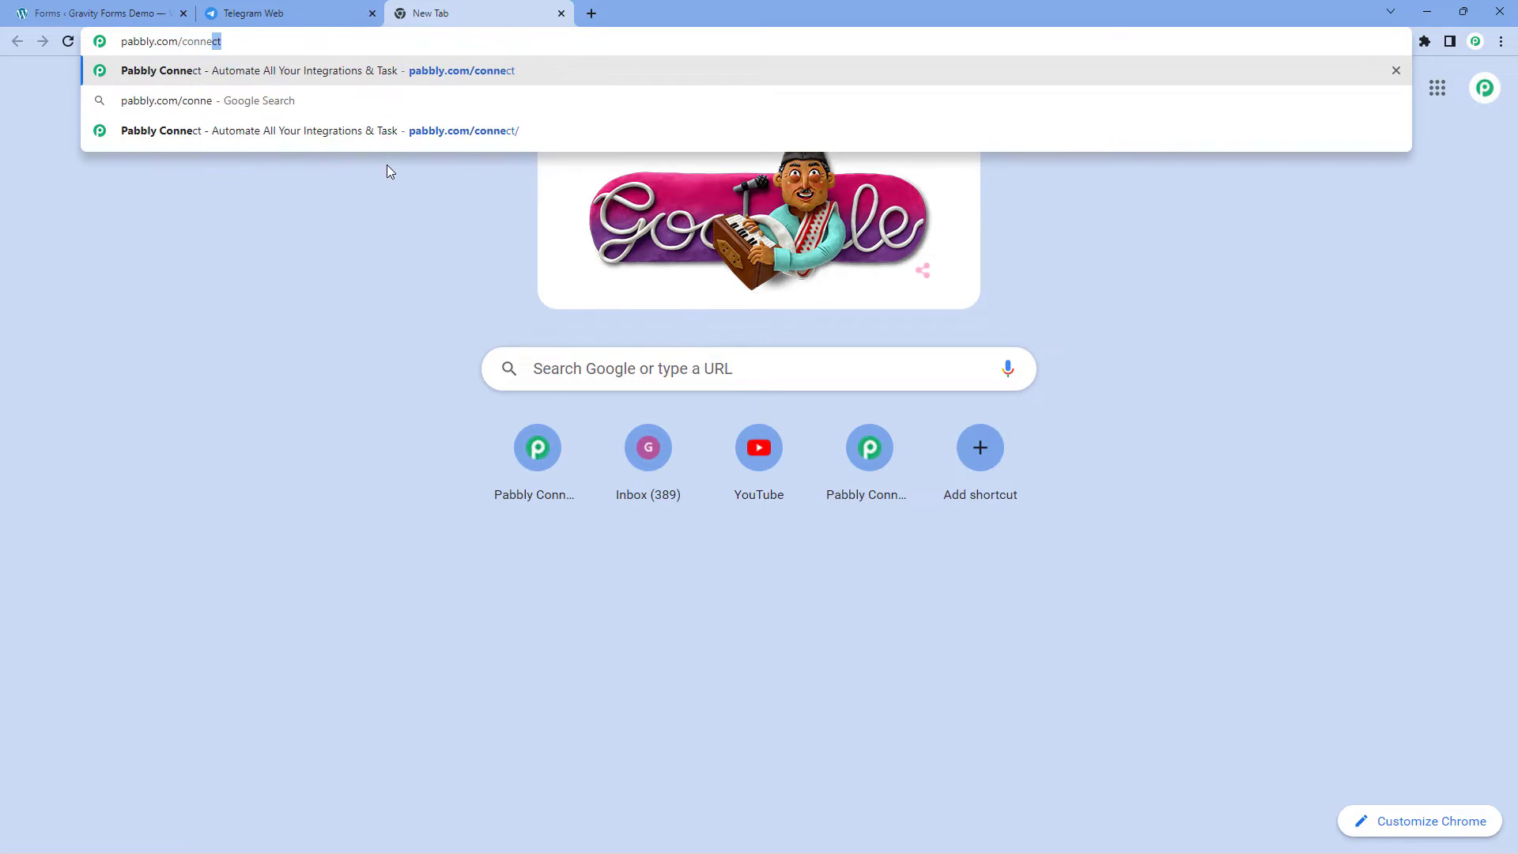
Step: Sign in to the Pabbly account, open Pabbly Connect's dashboard and start a new workflow
{"action": "key", "text": "Return"}
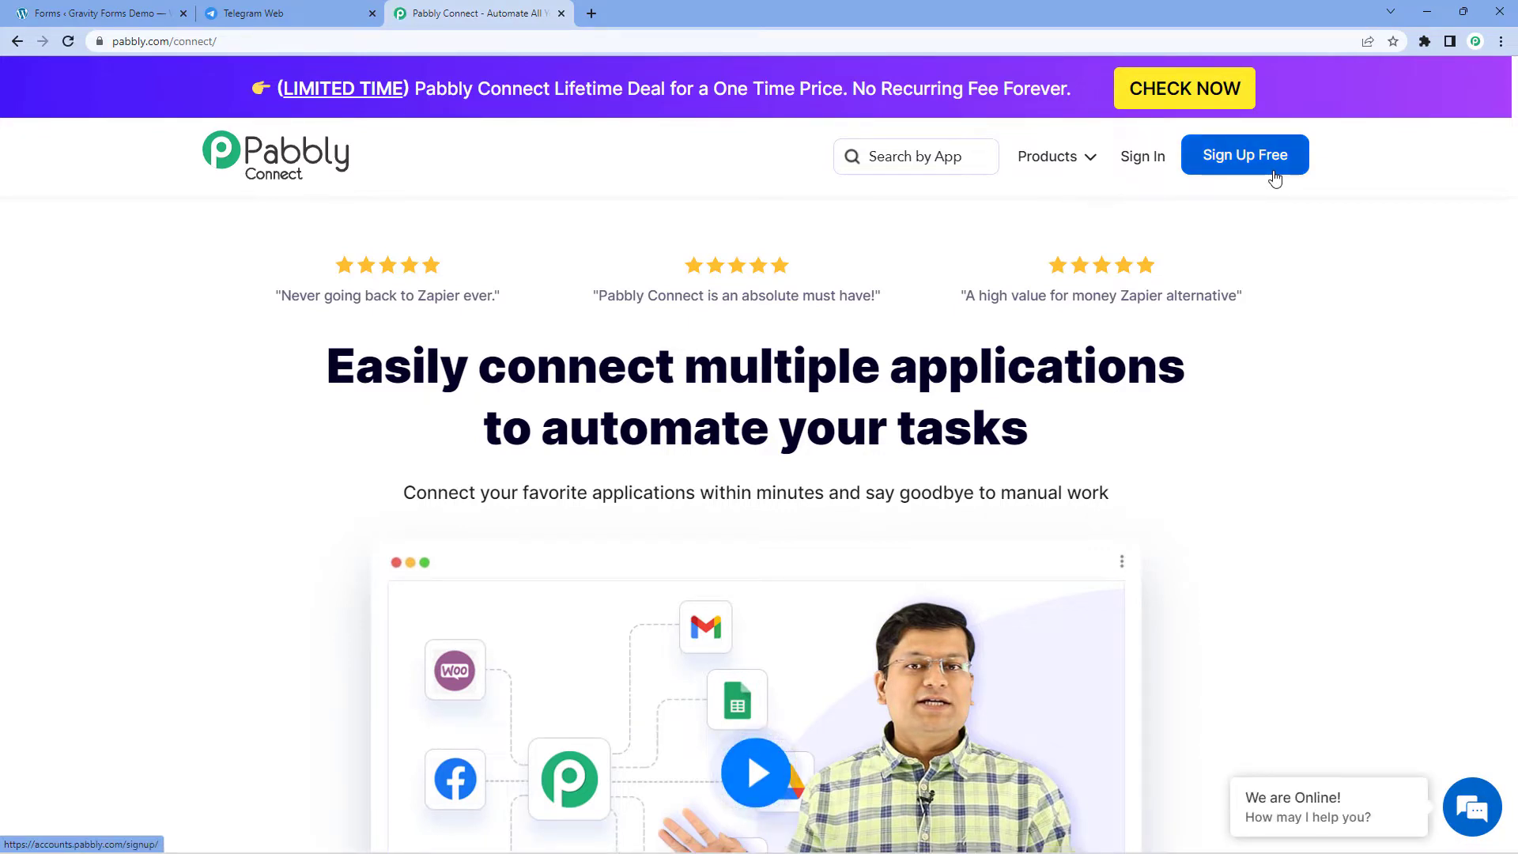
{"action": "left_click", "coordinate": [1146, 162]}
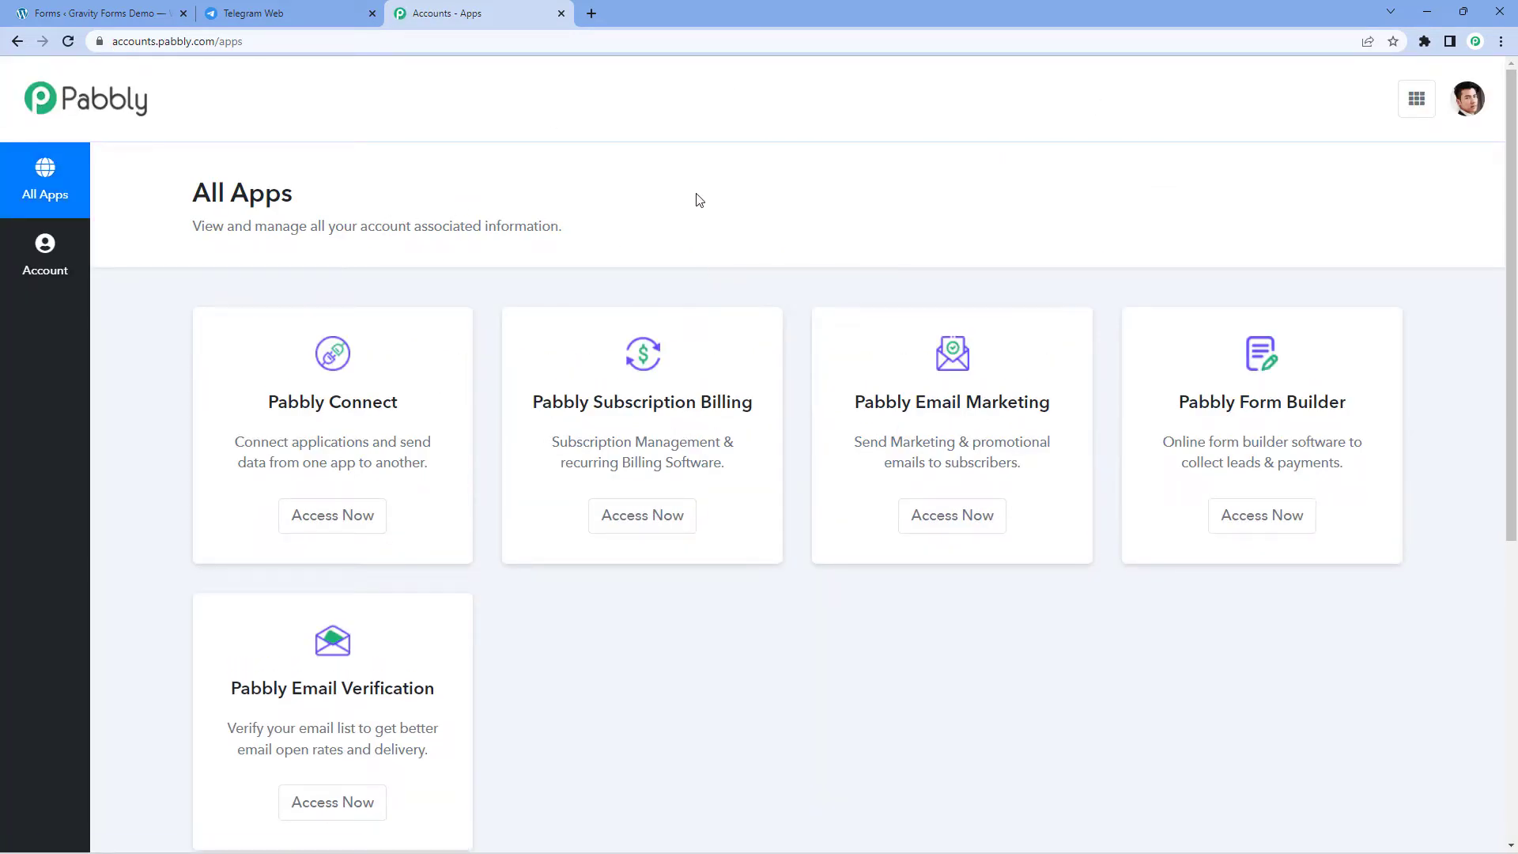
{"action": "left_click", "coordinate": [318, 530]}
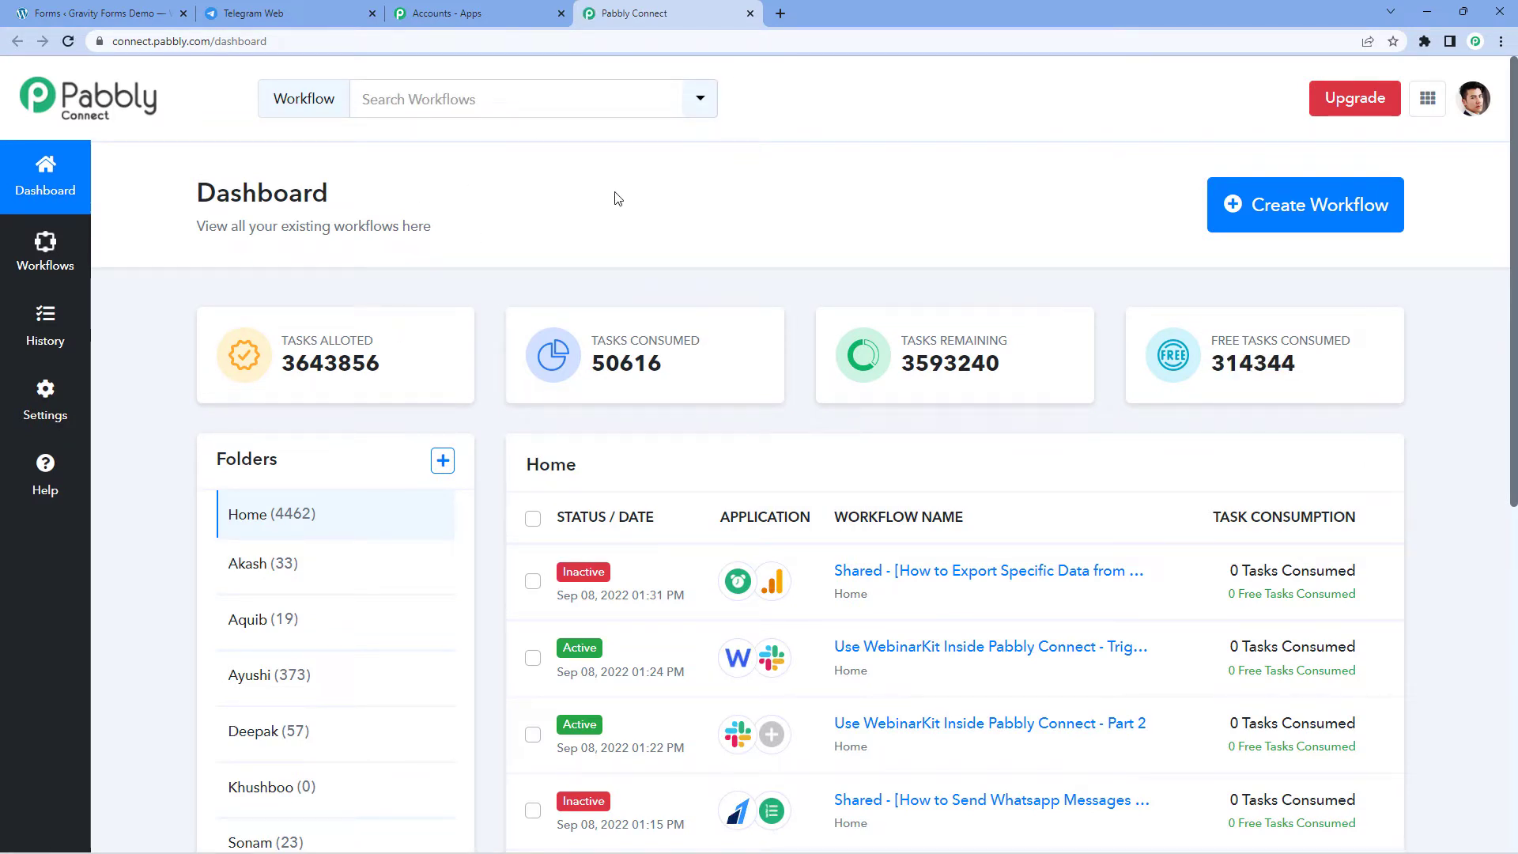
{"action": "left_click", "coordinate": [1304, 204]}
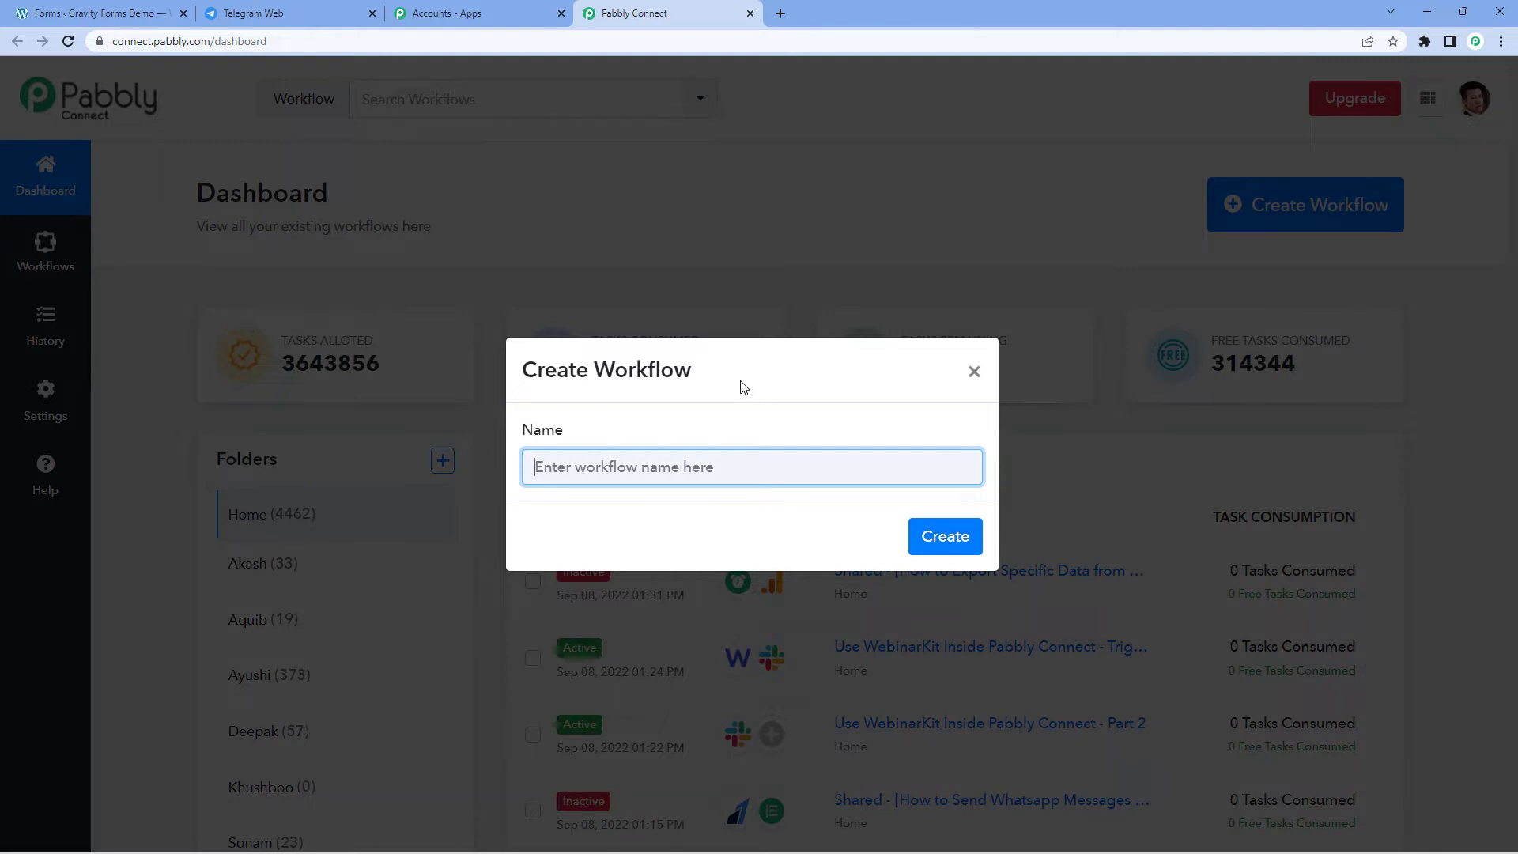
Step: Name the new workflow 'Gravity Forms to Telegram' and create it
{"action": "type", "text": "Gravity Form to"}
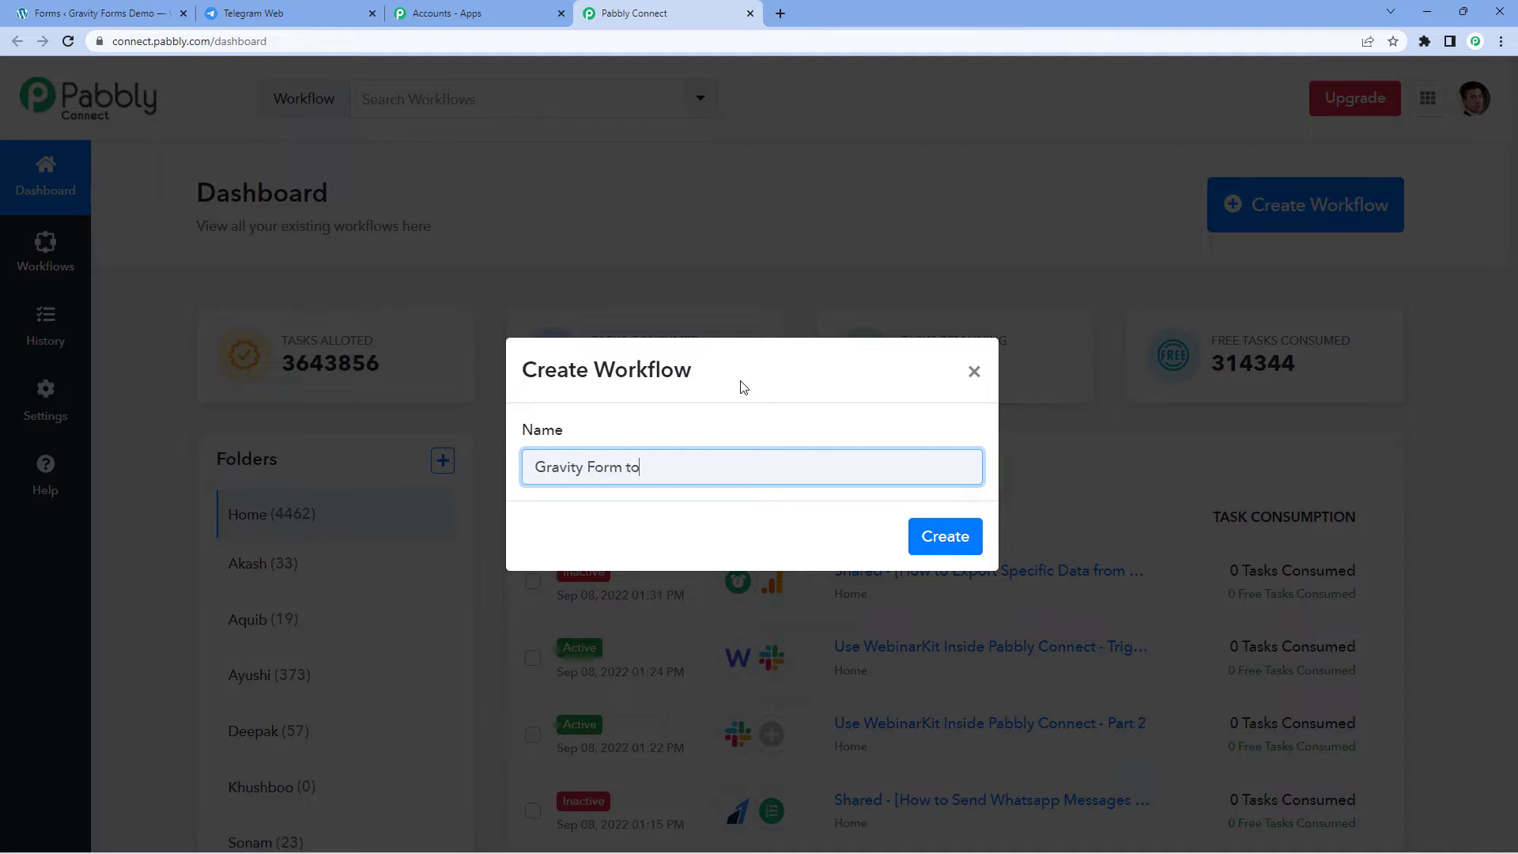
{"action": "type", "text": " Telegram"}
{"action": "left_click", "coordinate": [621, 467]}
{"action": "type", "text": "s"}
{"action": "left_click", "coordinate": [943, 534]}
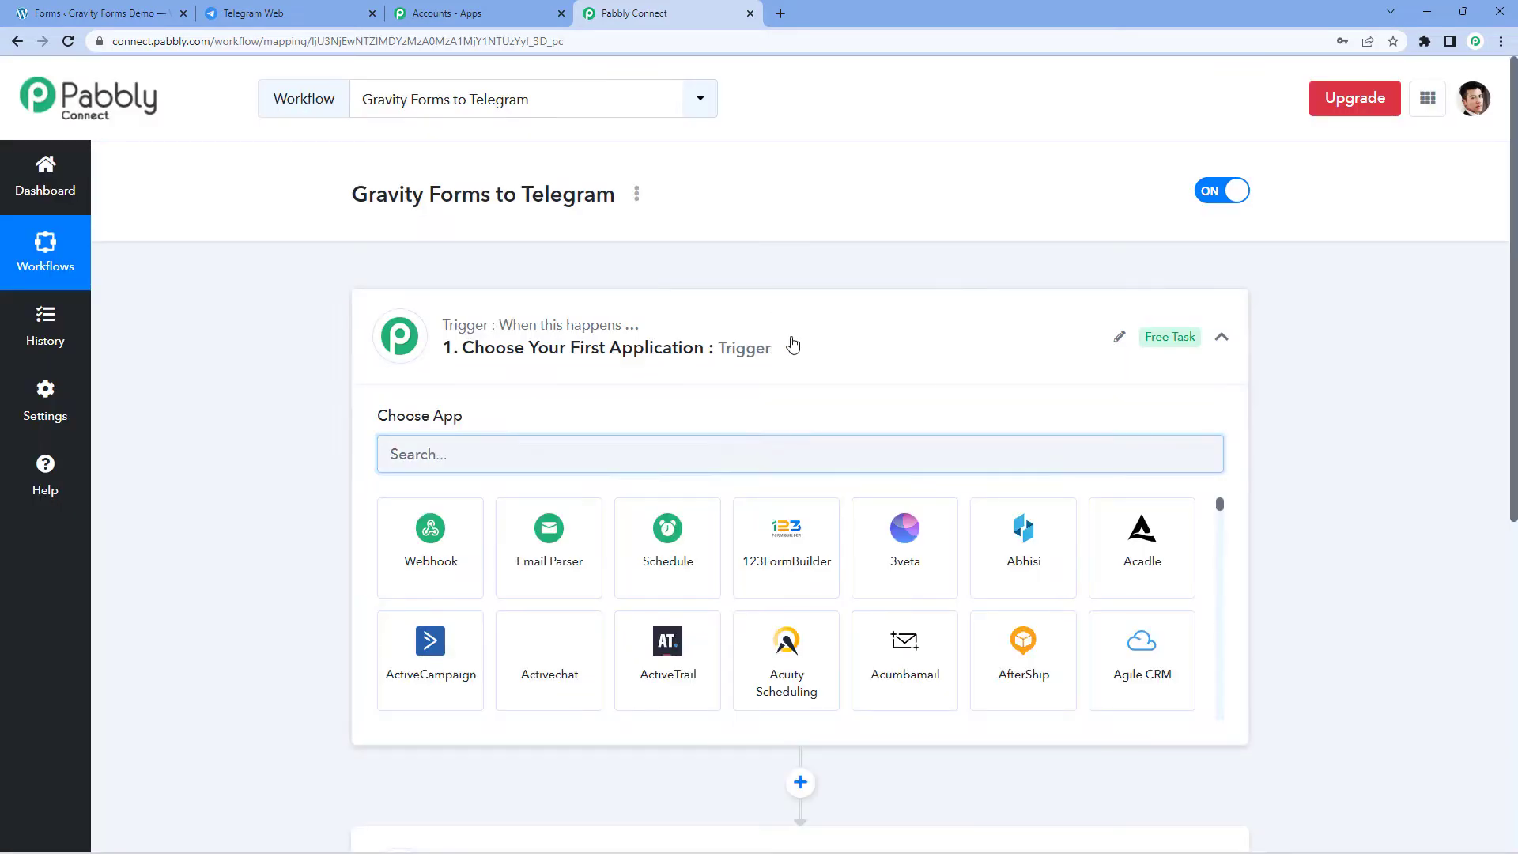
{"action": "left_click", "coordinate": [790, 342]}
{"action": "scroll", "coordinate": [332, 378], "scroll_direction": "down", "scroll_amount": 1}
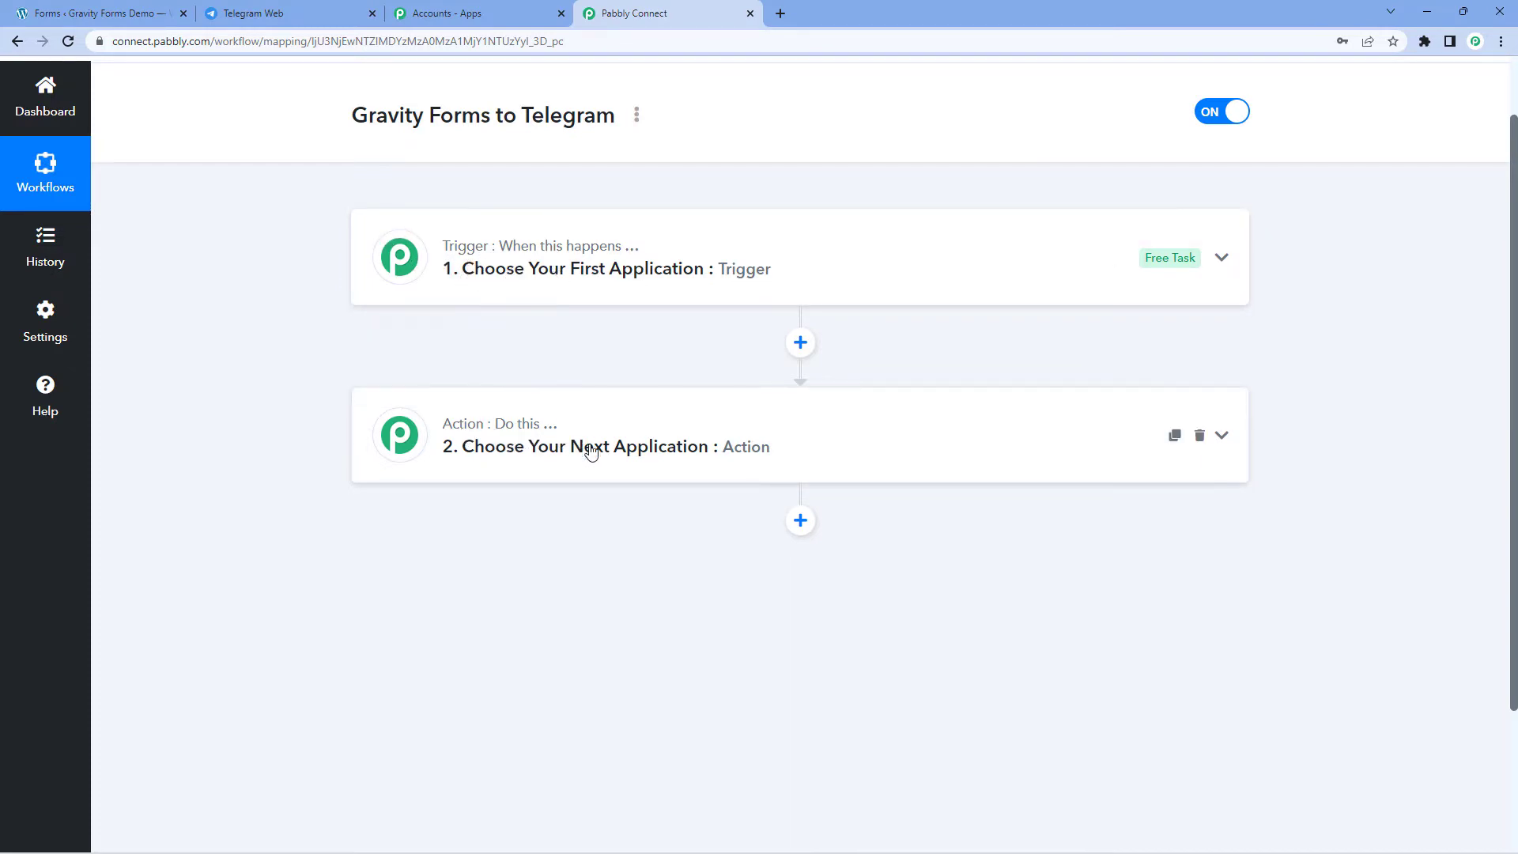
{"action": "left_click", "coordinate": [440, 263]}
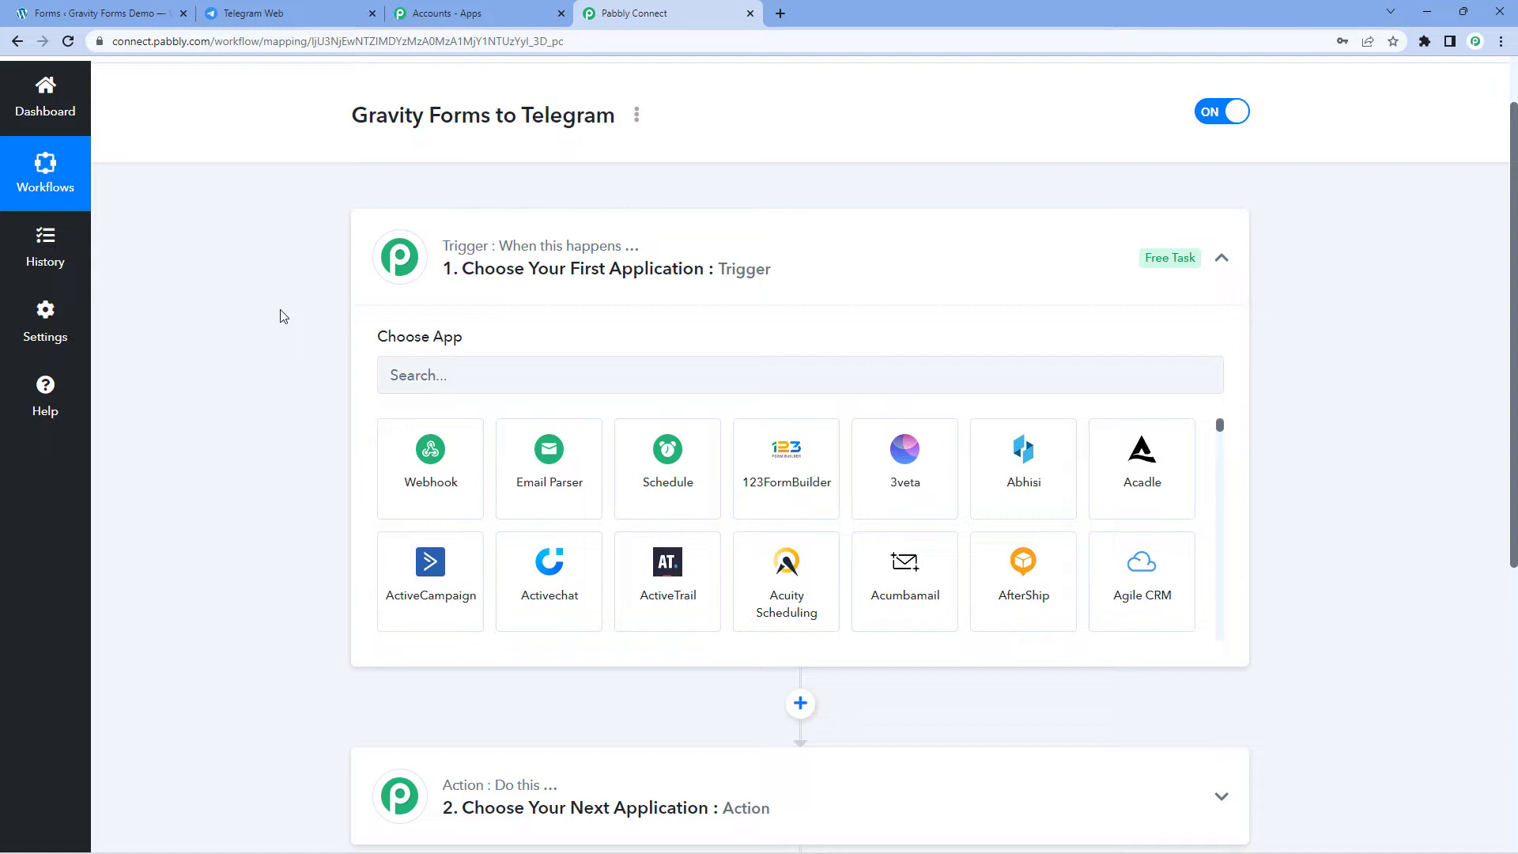
{"action": "scroll", "coordinate": [269, 320], "scroll_direction": "down", "scroll_amount": 1}
Step: Set the trigger to Gravity Forms 'New Response' and copy its webhook URL
{"action": "left_click", "coordinate": [455, 282]}
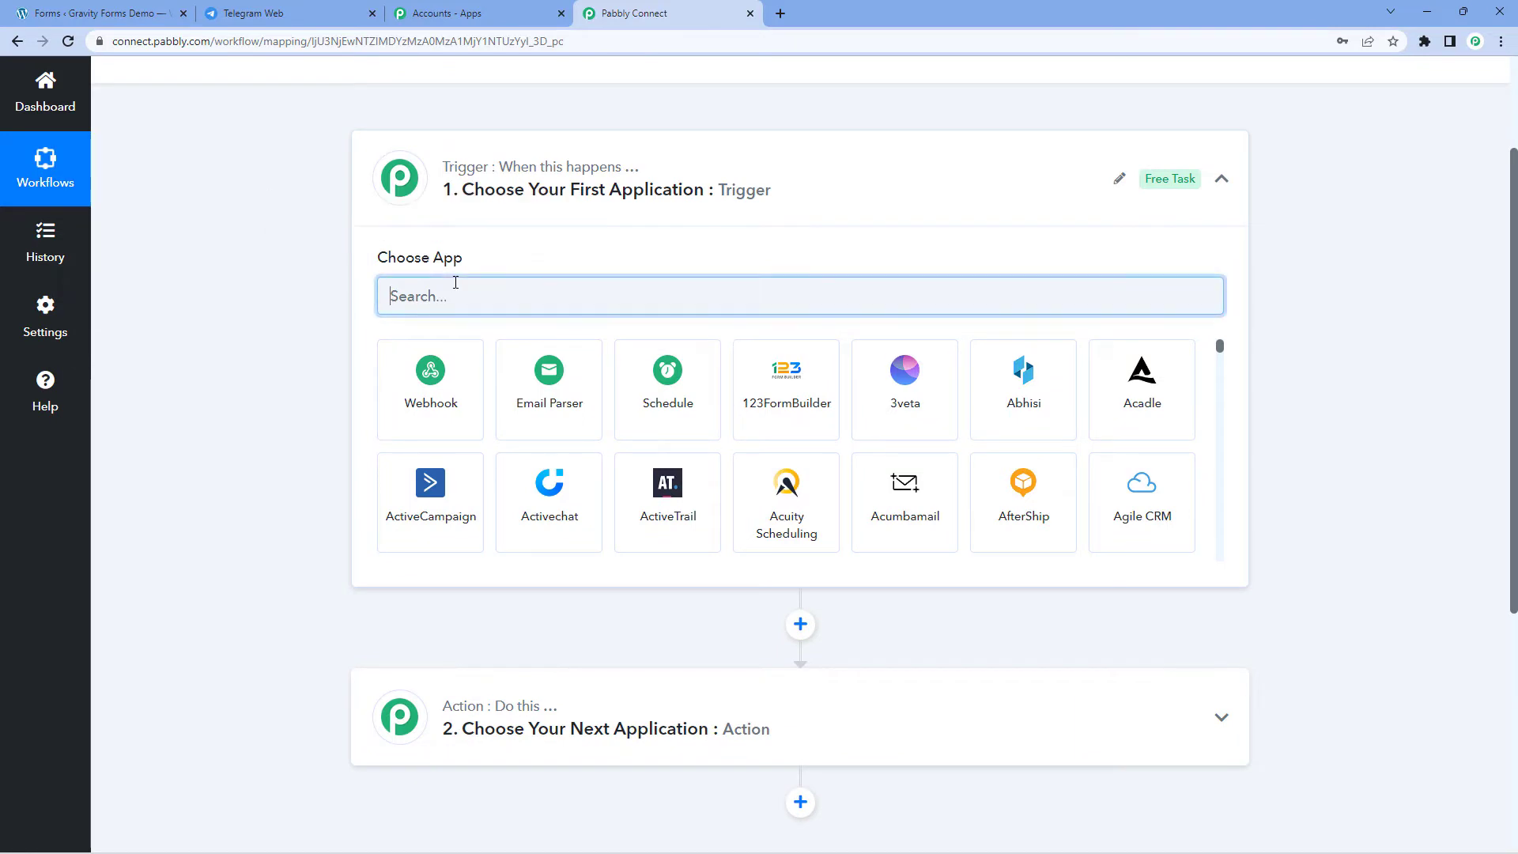
{"action": "type", "text": "Ga"}
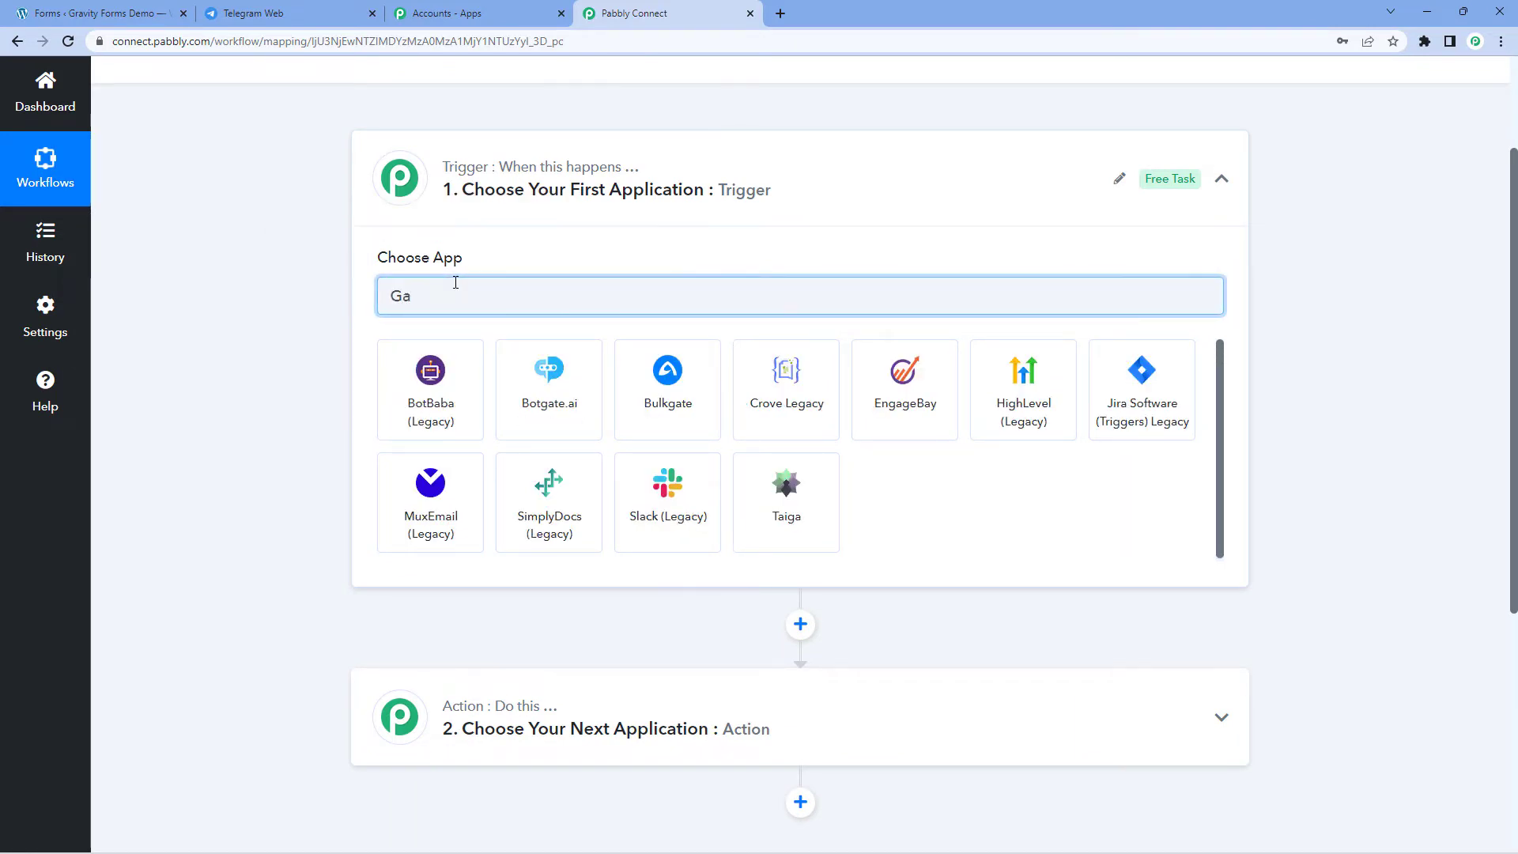
{"action": "key", "text": "BackSpace"}
{"action": "type", "text": "ravi"}
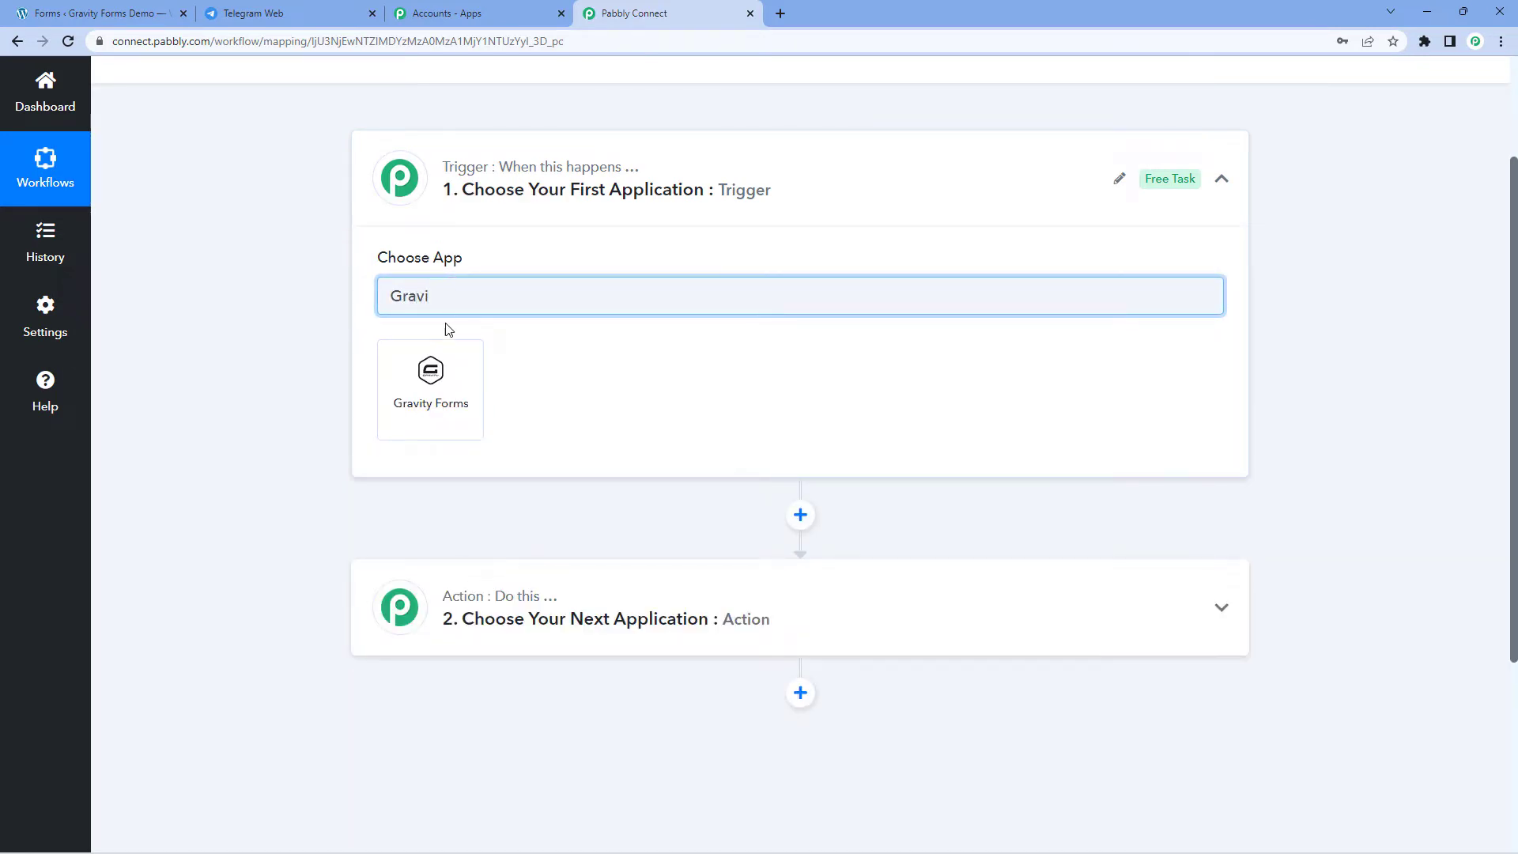
{"action": "left_click", "coordinate": [431, 365]}
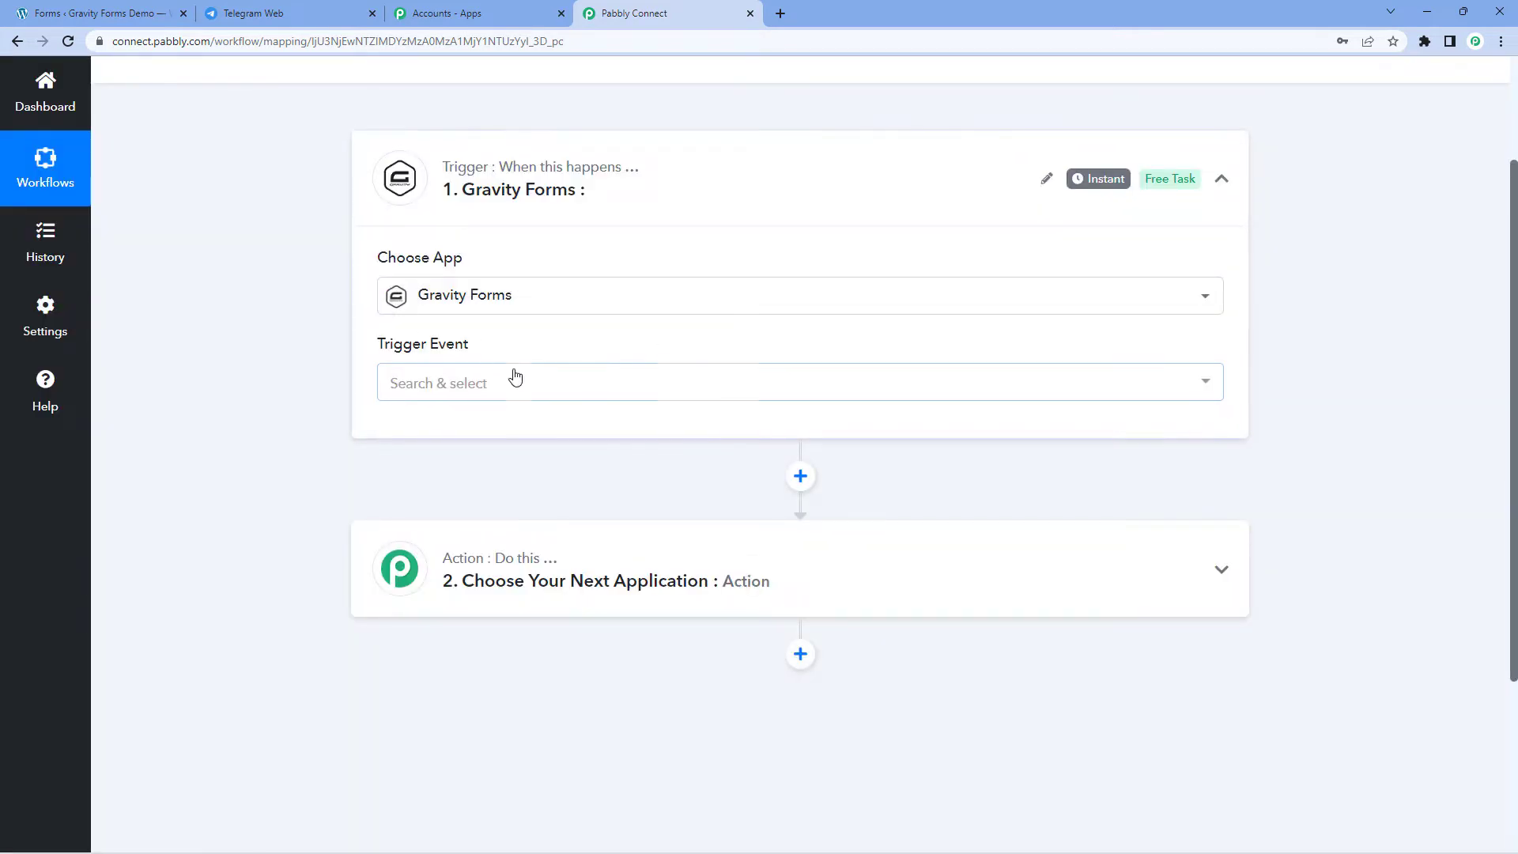
{"action": "left_click", "coordinate": [442, 381]}
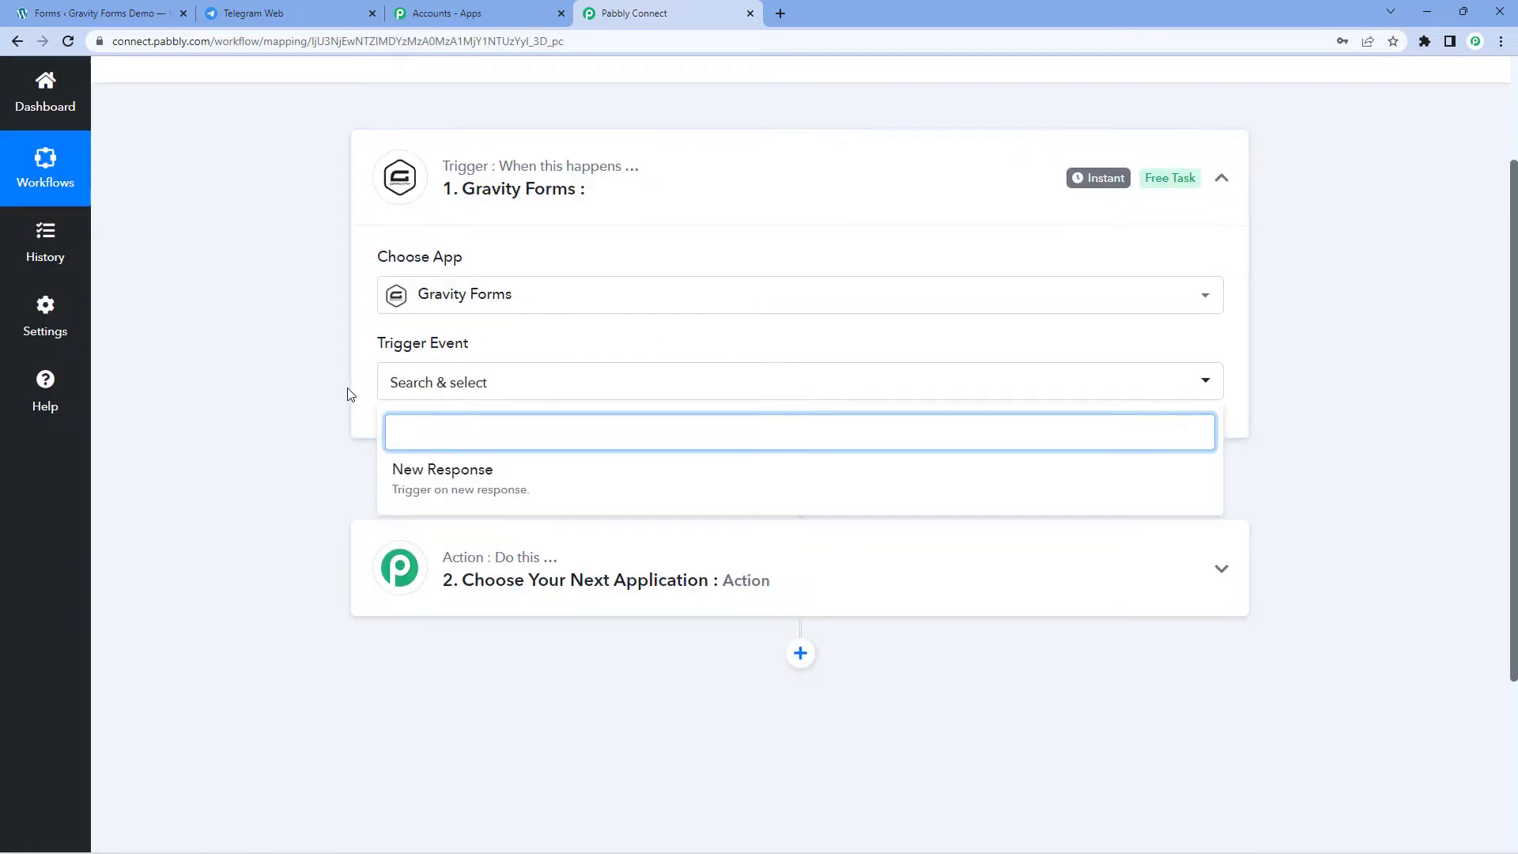
{"action": "scroll", "coordinate": [350, 394], "scroll_direction": "down", "scroll_amount": 1}
{"action": "left_click", "coordinate": [498, 405]}
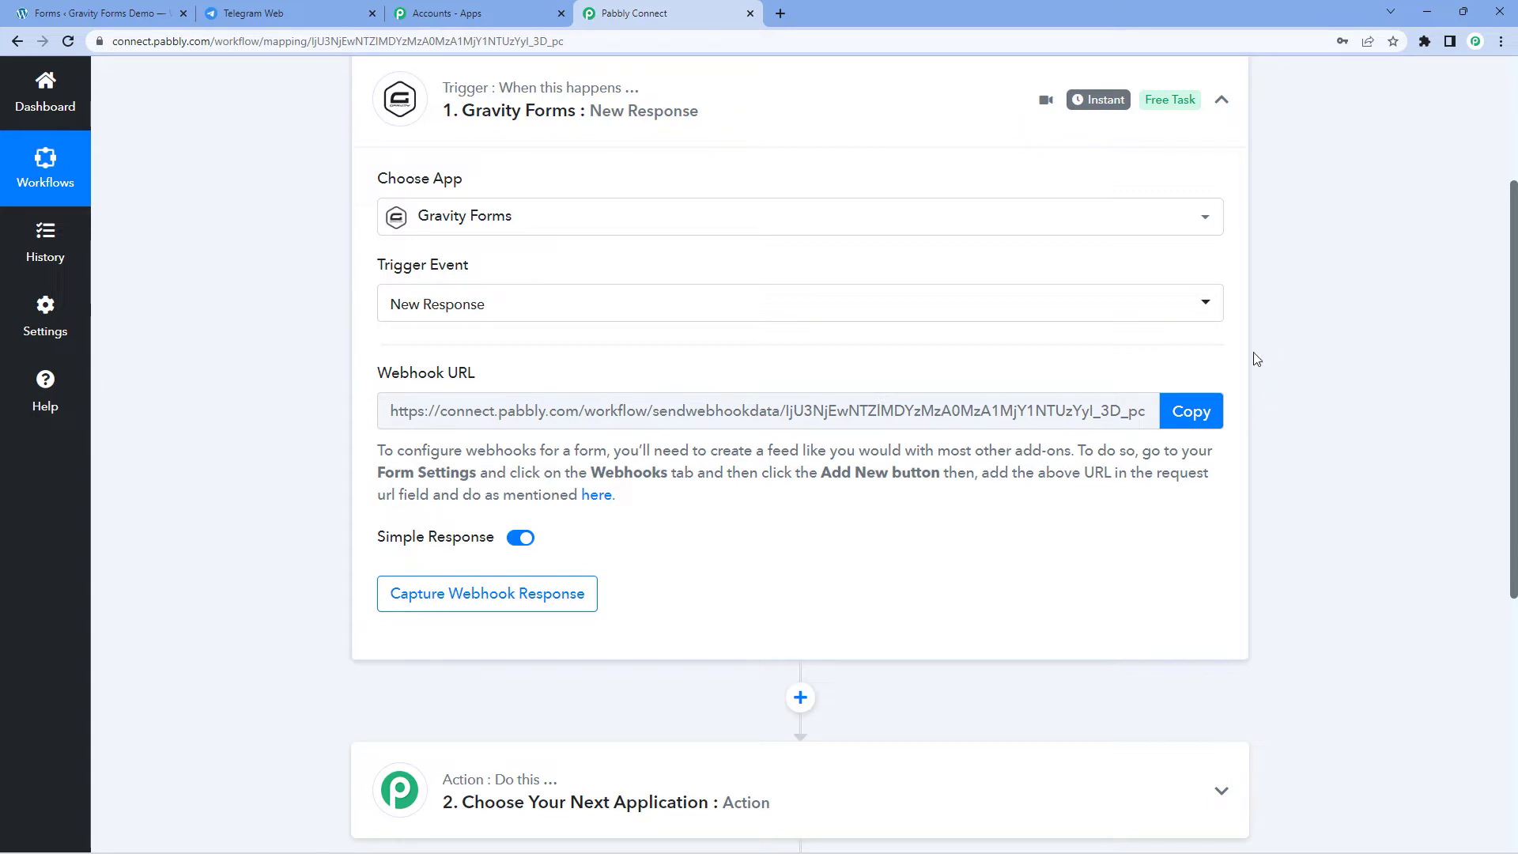
{"action": "left_click", "coordinate": [1193, 411]}
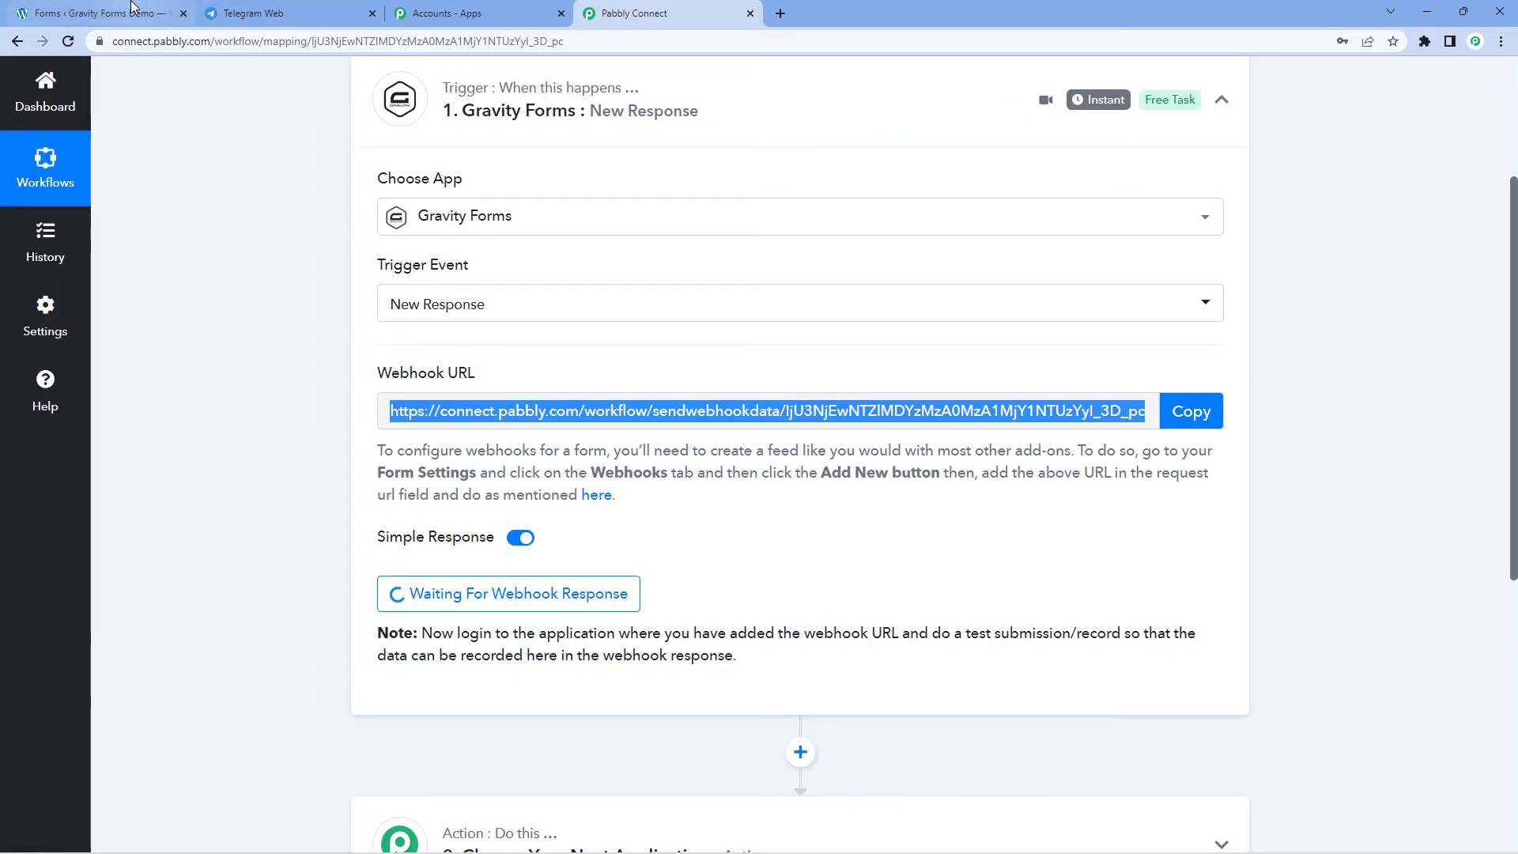
{"action": "left_click", "coordinate": [131, 8]}
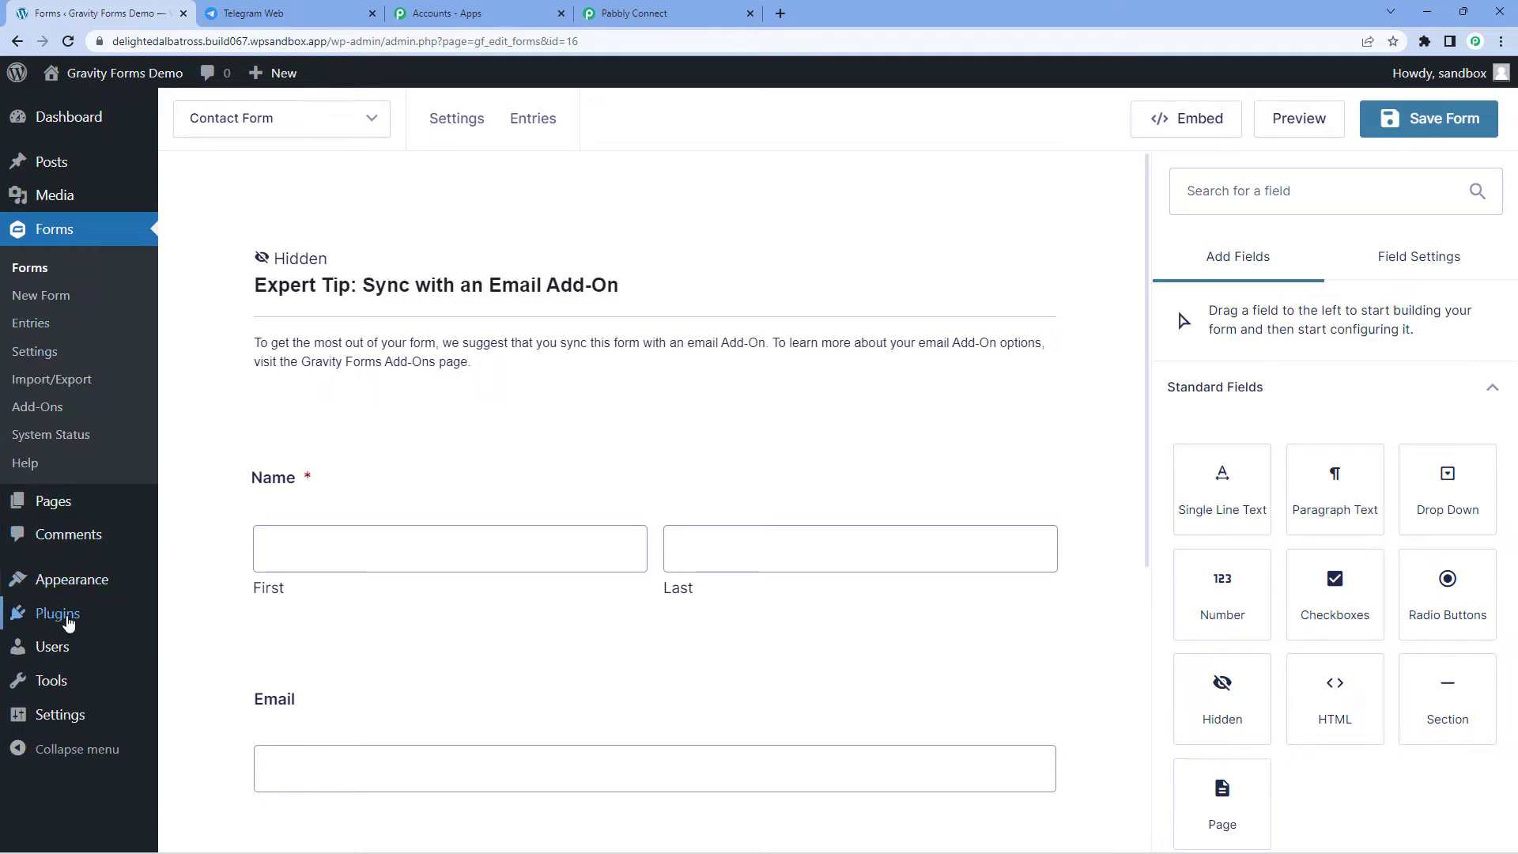
Step: Confirm the Gravity Forms Webhooks Add-On is active in installed plugins, then open the Forms list
{"action": "mouse_move", "coordinate": [68, 623]}
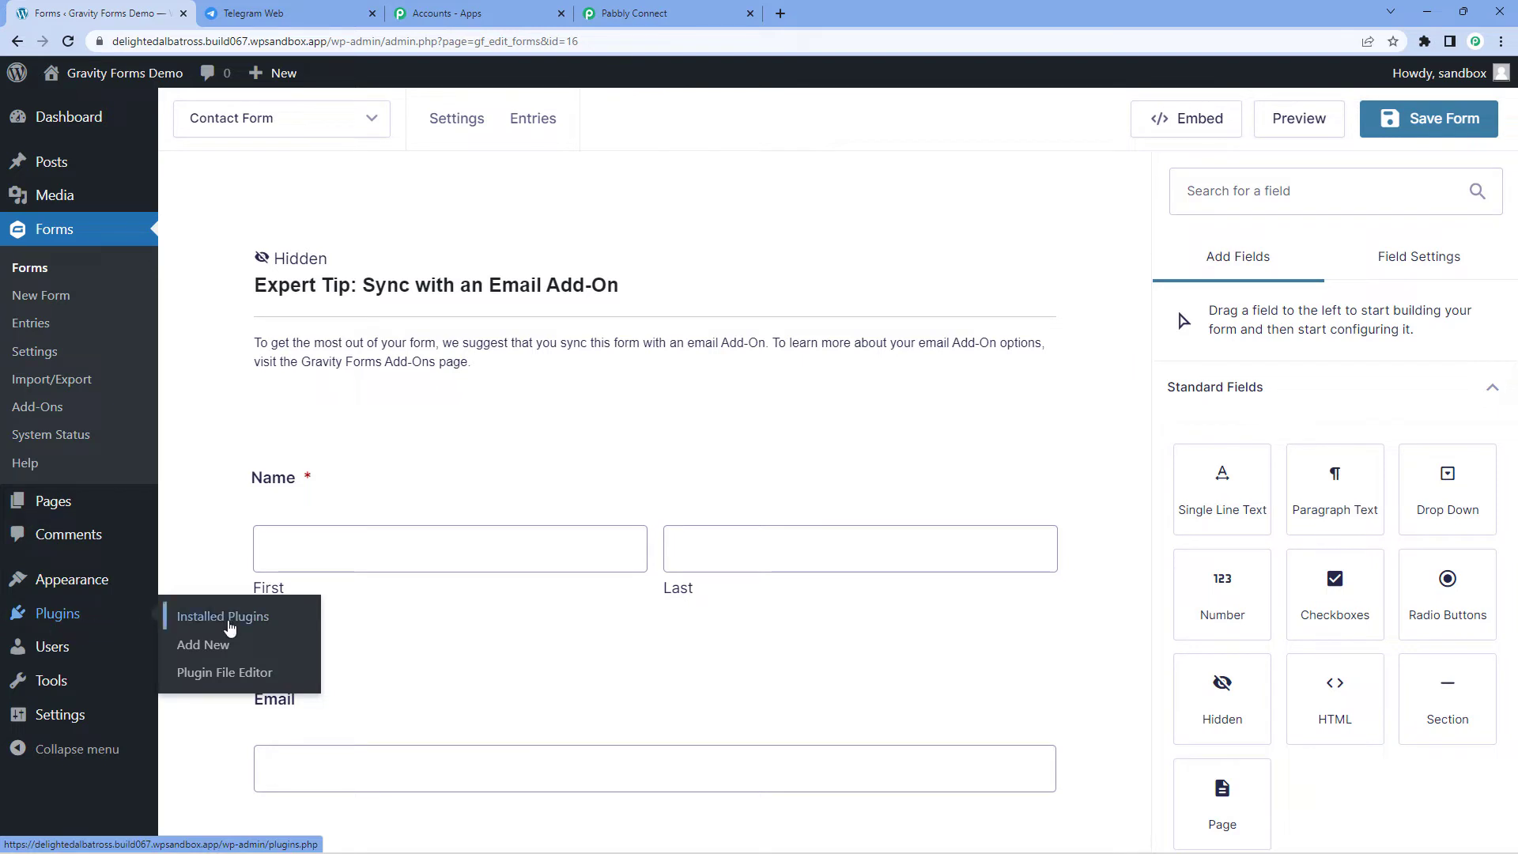
{"action": "left_click", "coordinate": [229, 627]}
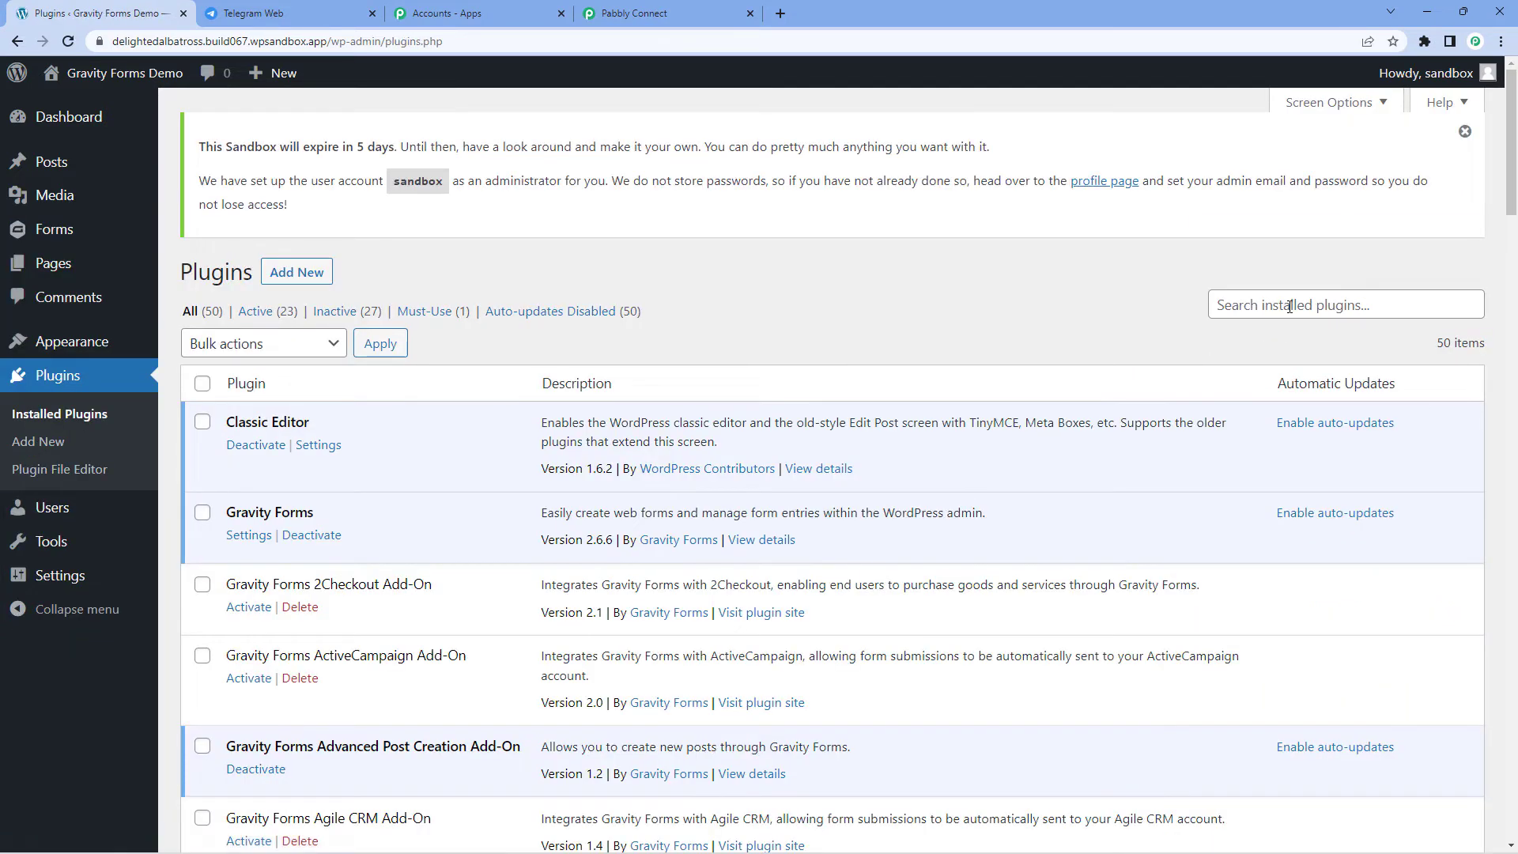
{"action": "left_click", "coordinate": [1288, 304]}
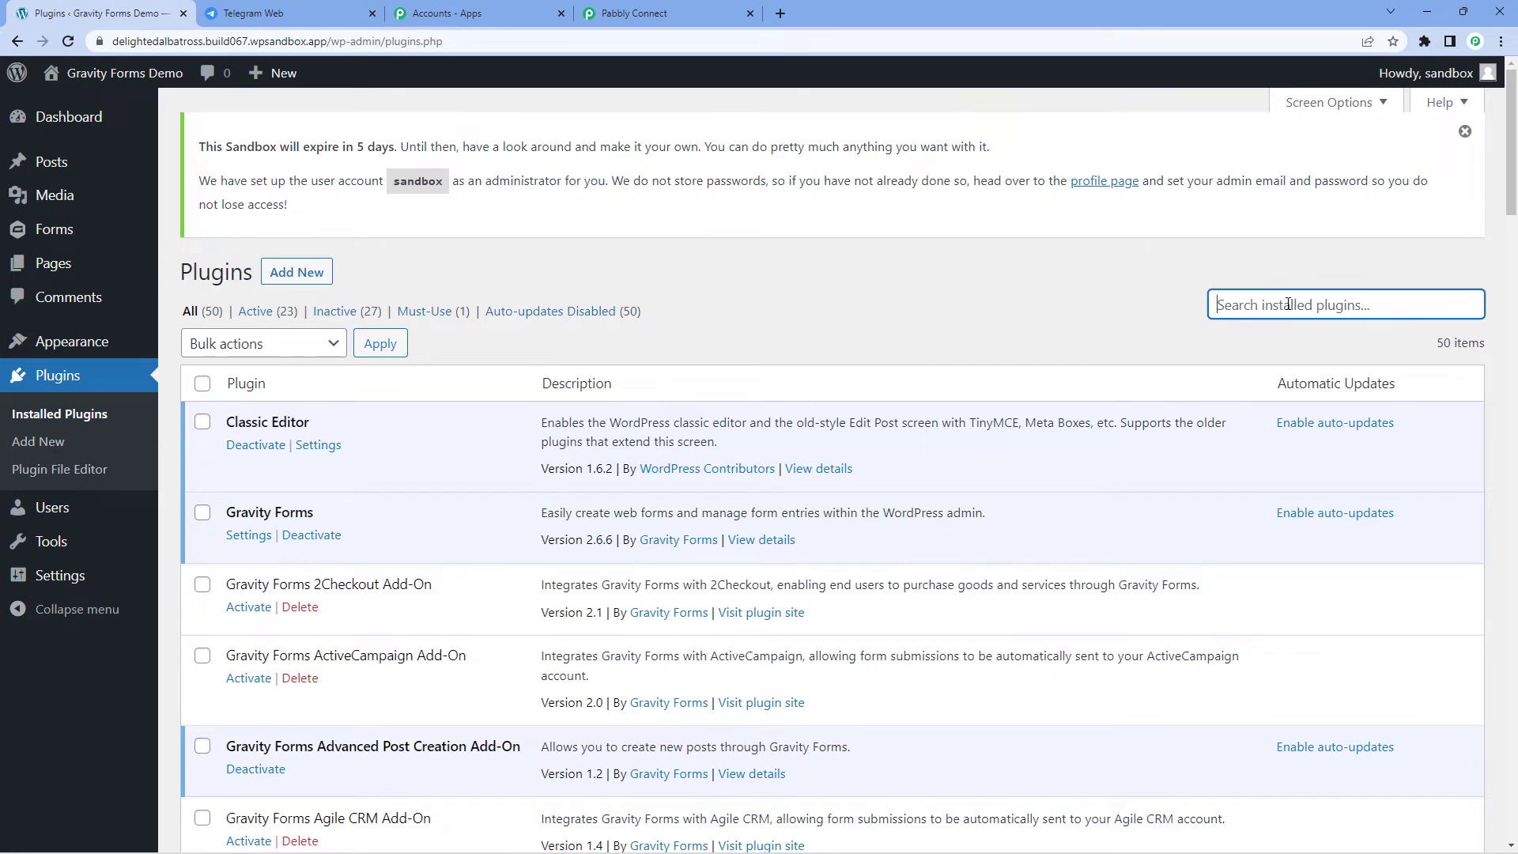
{"action": "type", "text": "Gravit Forms Webhook"}
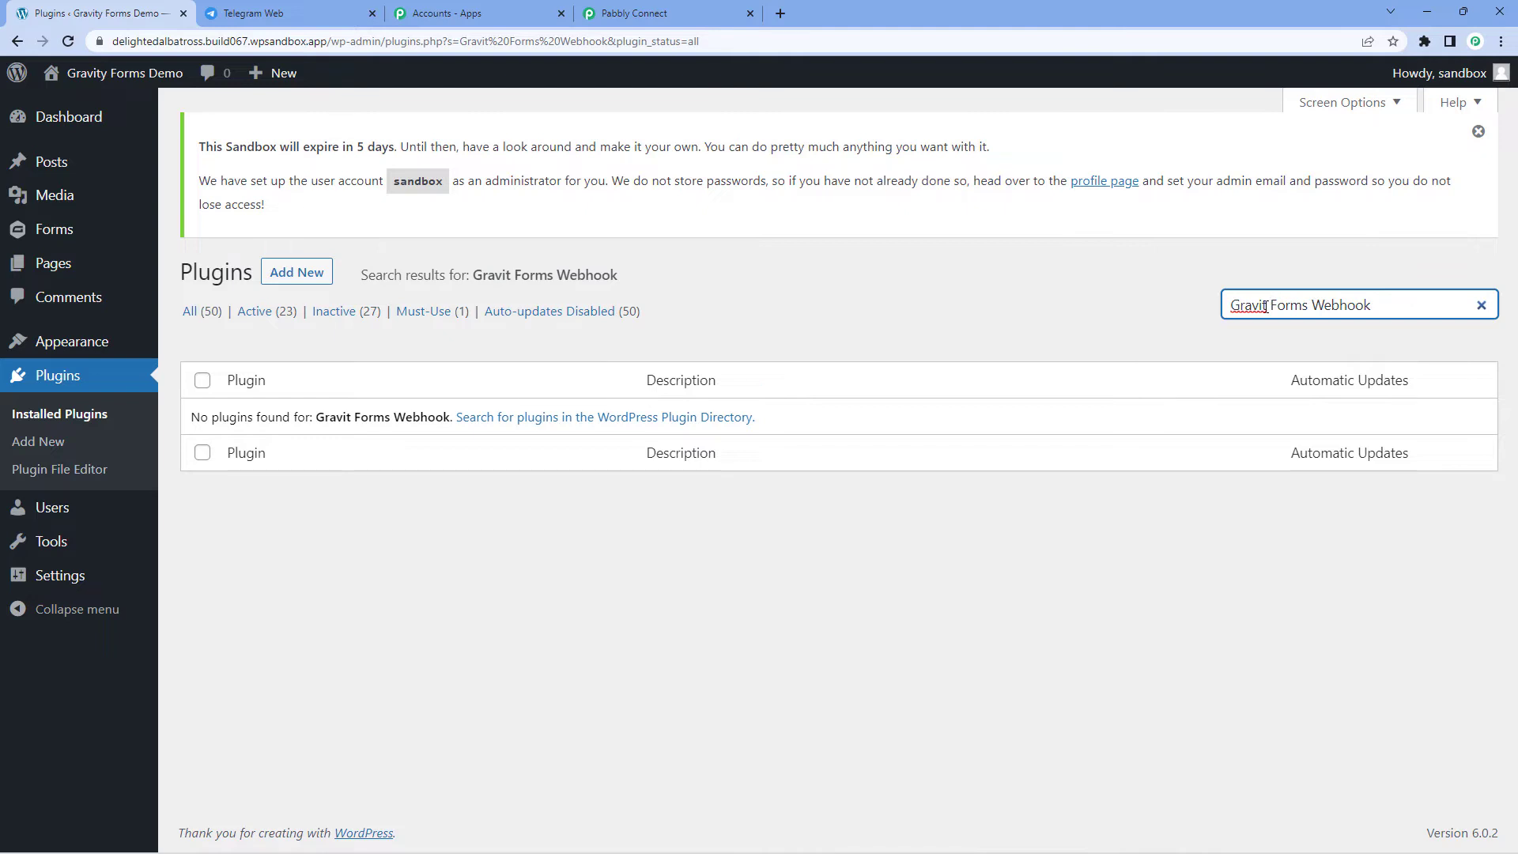
{"action": "type", "text": "y"}
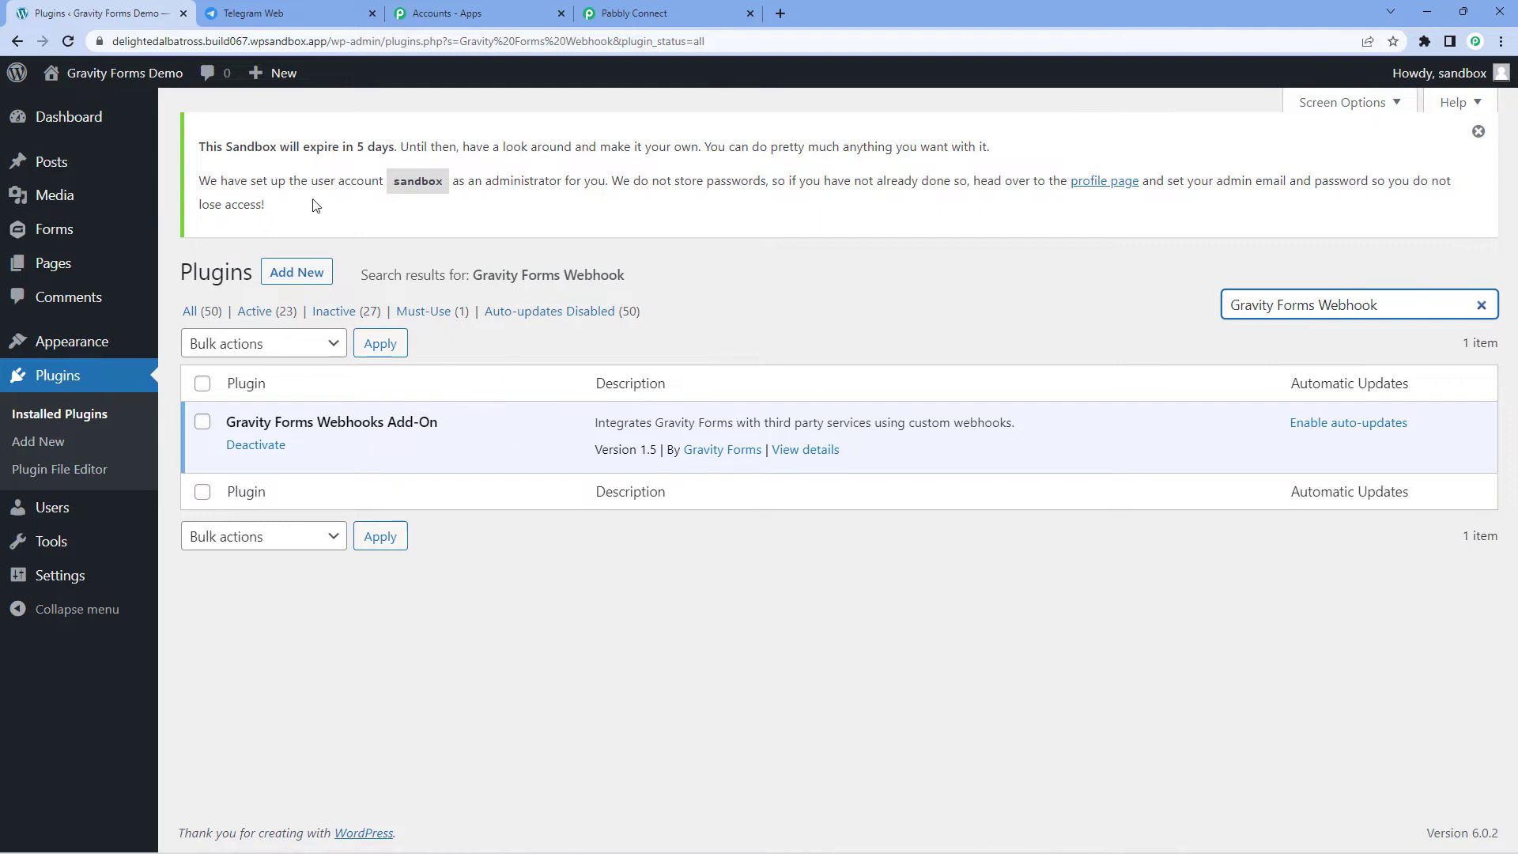
{"action": "mouse_move", "coordinate": [54, 234]}
{"action": "left_click", "coordinate": [198, 237]}
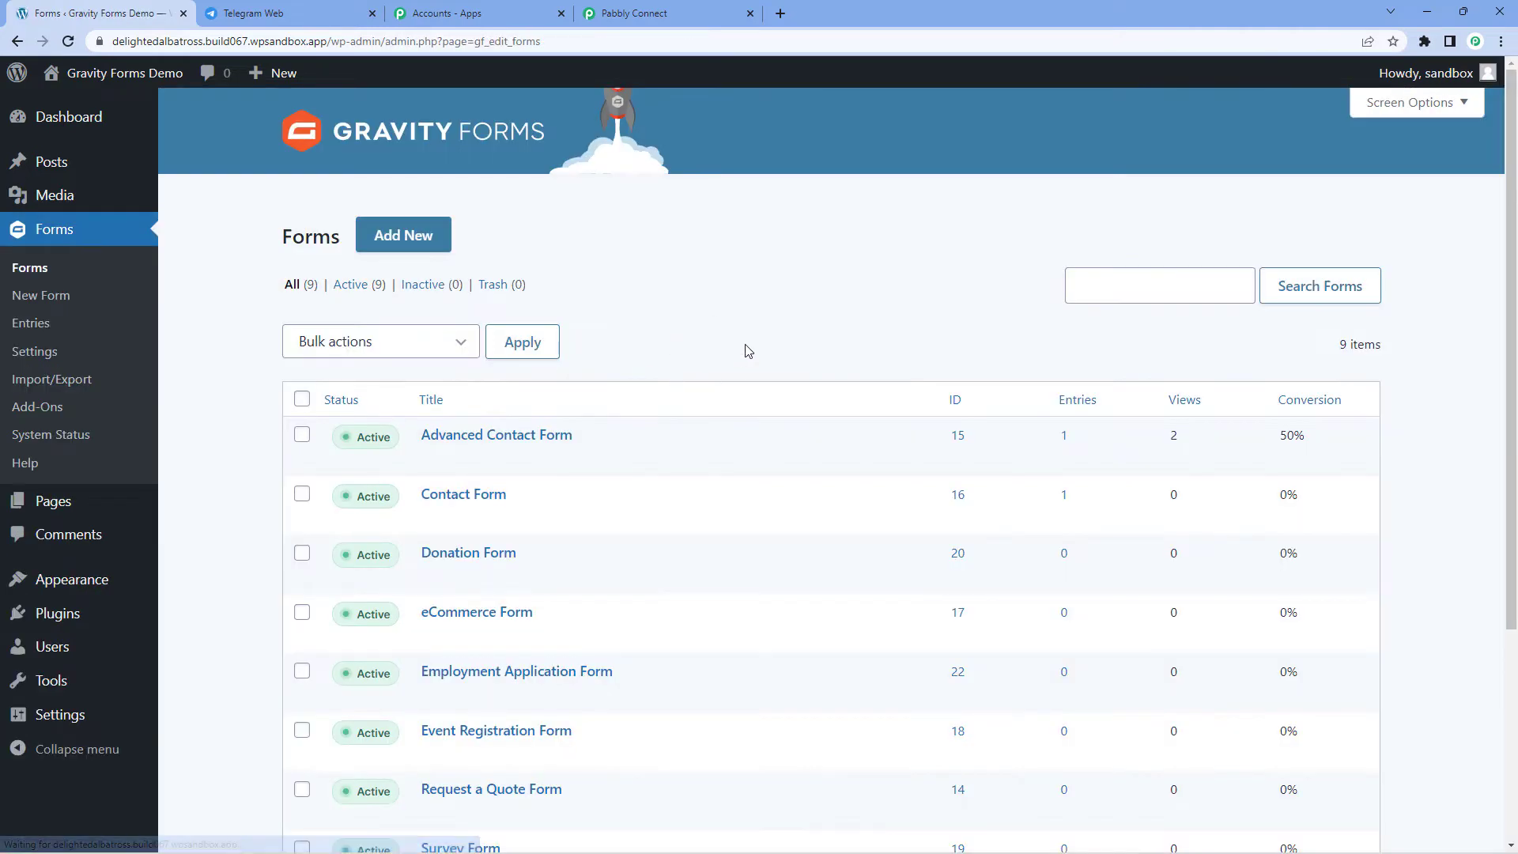
Step: Edit the Contact Form and go to its Webhooks settings page
{"action": "scroll", "coordinate": [696, 347], "scroll_direction": "down", "scroll_amount": 1}
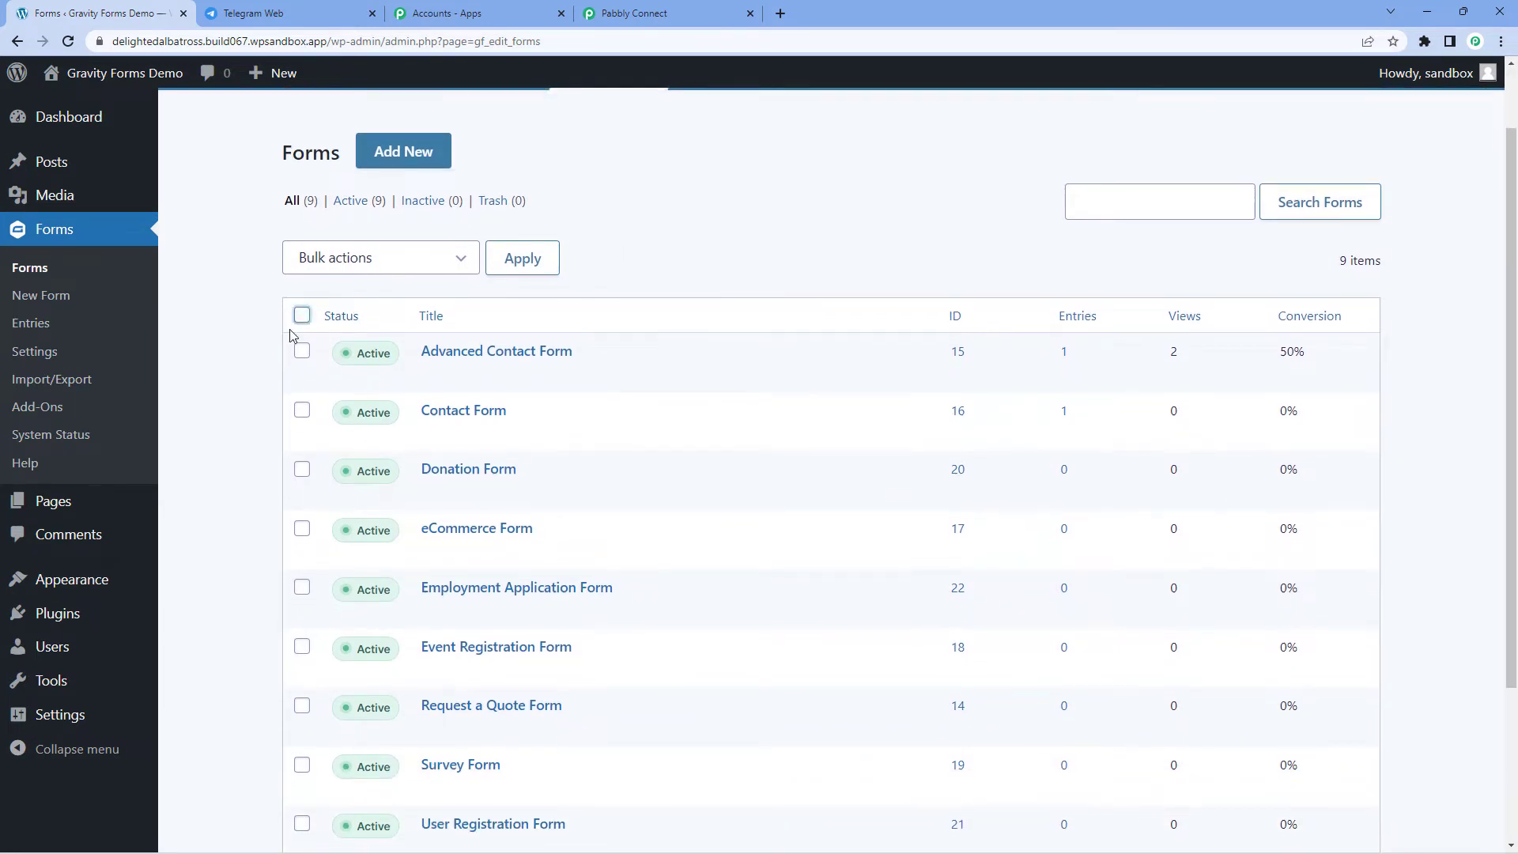
{"action": "scroll", "coordinate": [276, 355], "scroll_direction": "down", "scroll_amount": 1}
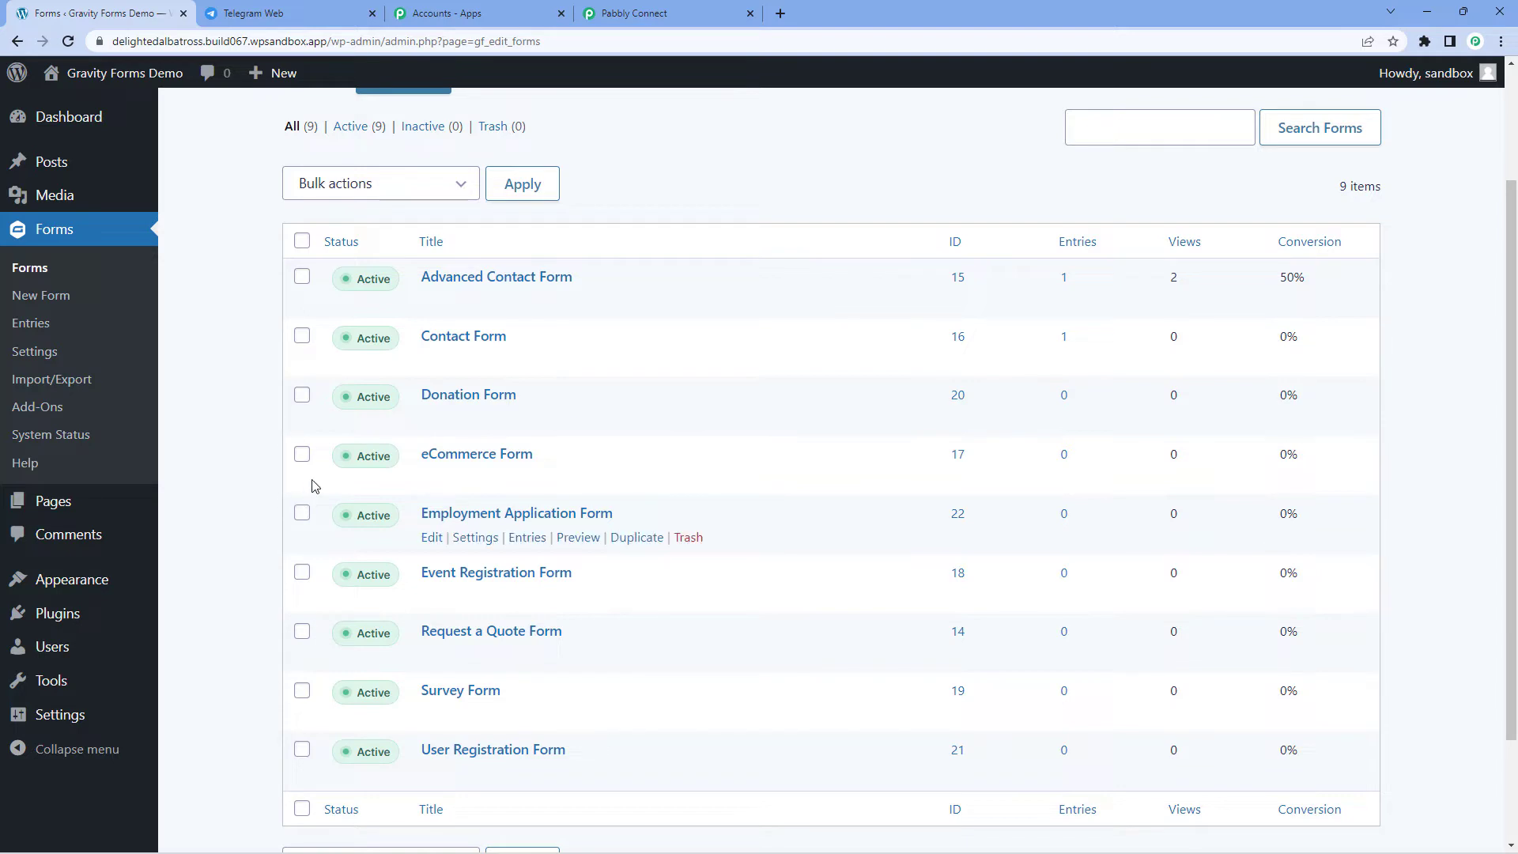
{"action": "mouse_move", "coordinate": [380, 363]}
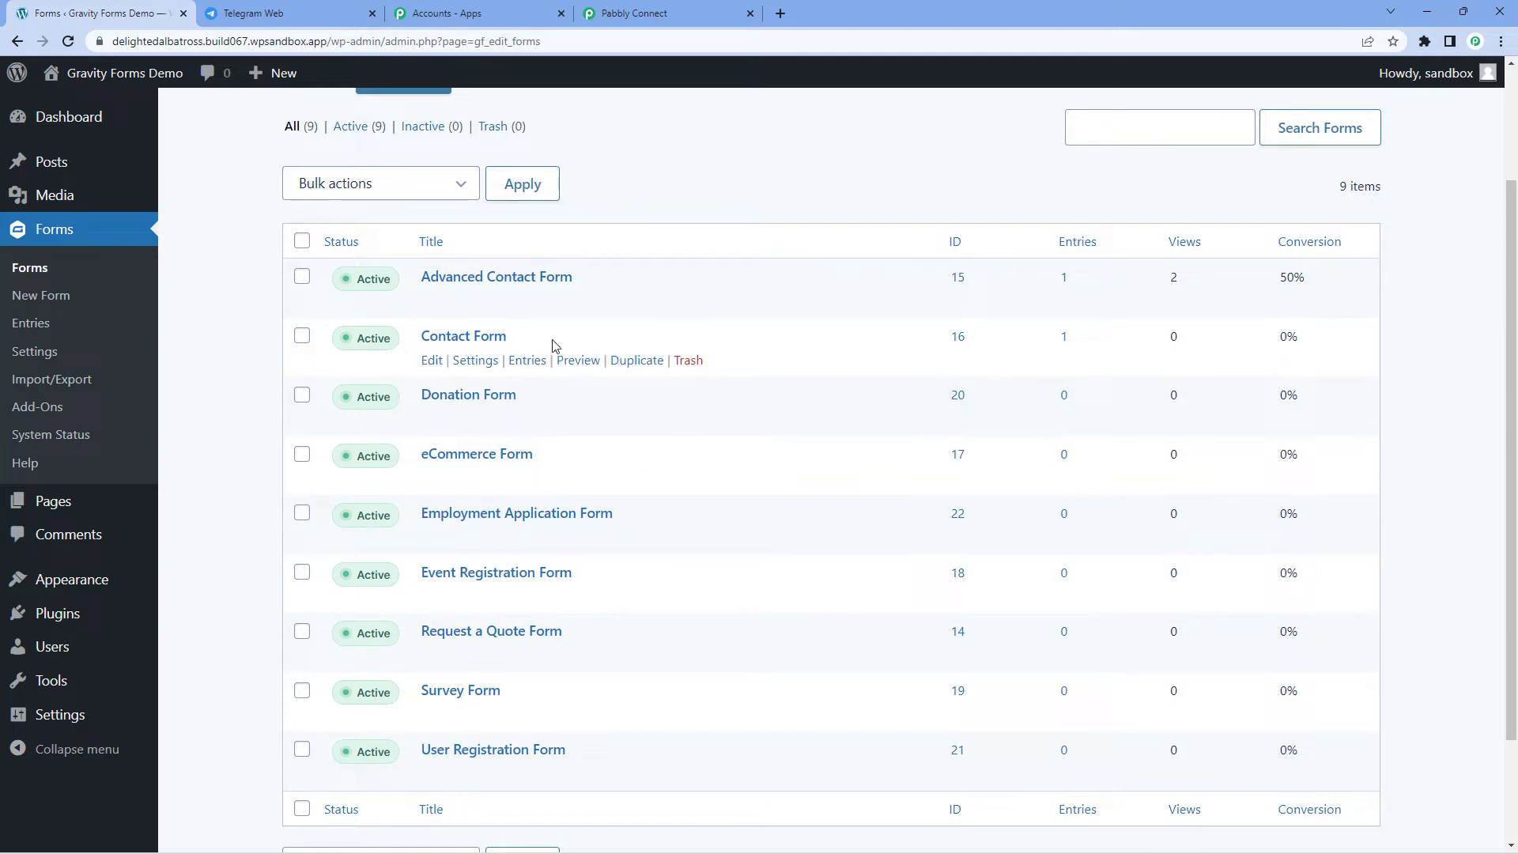
{"action": "left_click", "coordinate": [432, 361]}
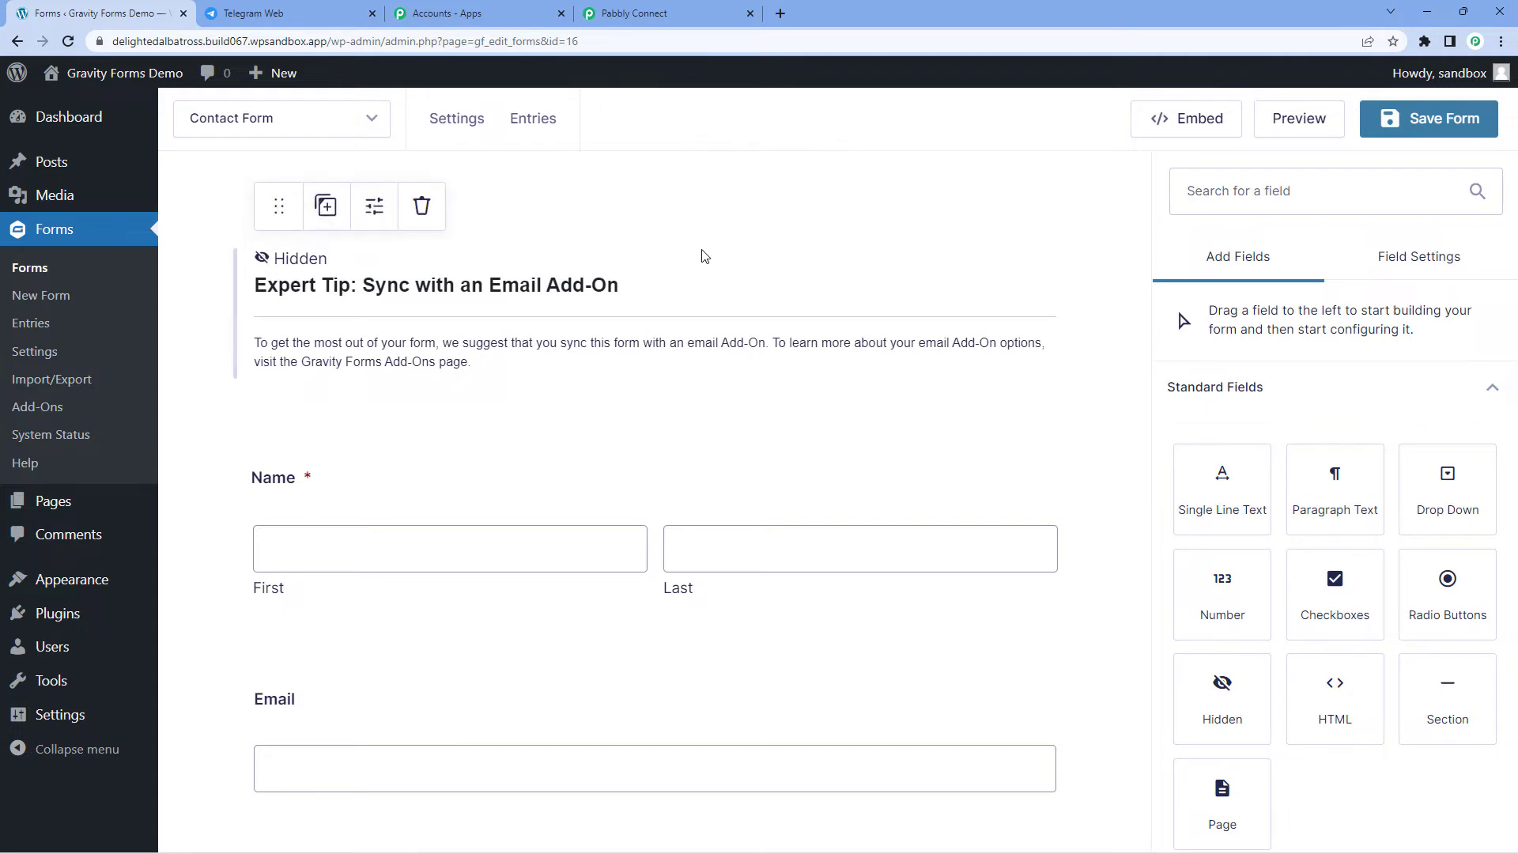
{"action": "mouse_move", "coordinate": [462, 126]}
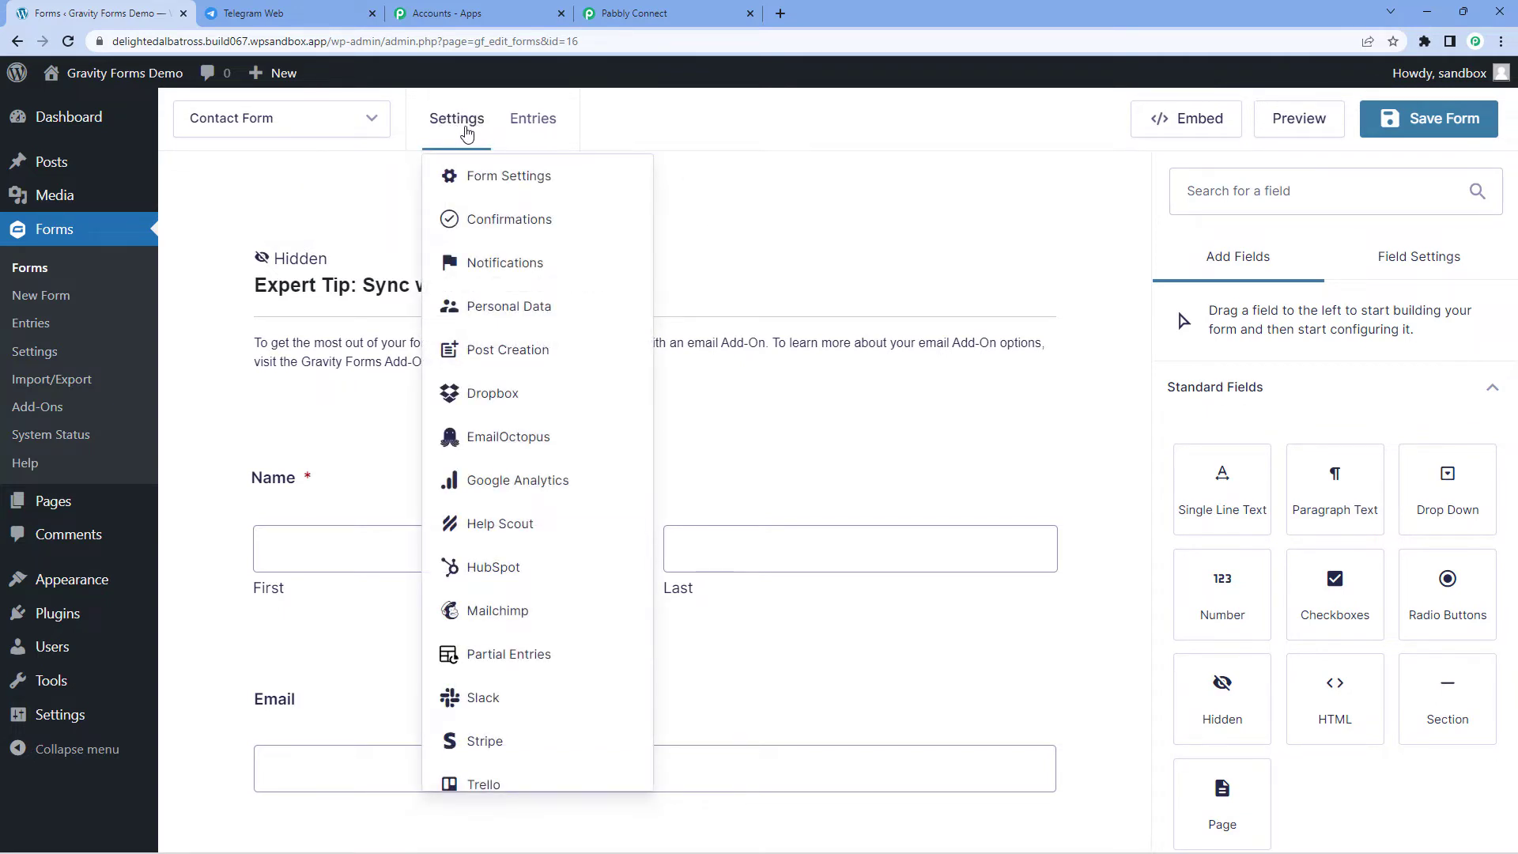
{"action": "scroll", "coordinate": [506, 411], "scroll_direction": "down", "scroll_amount": 2}
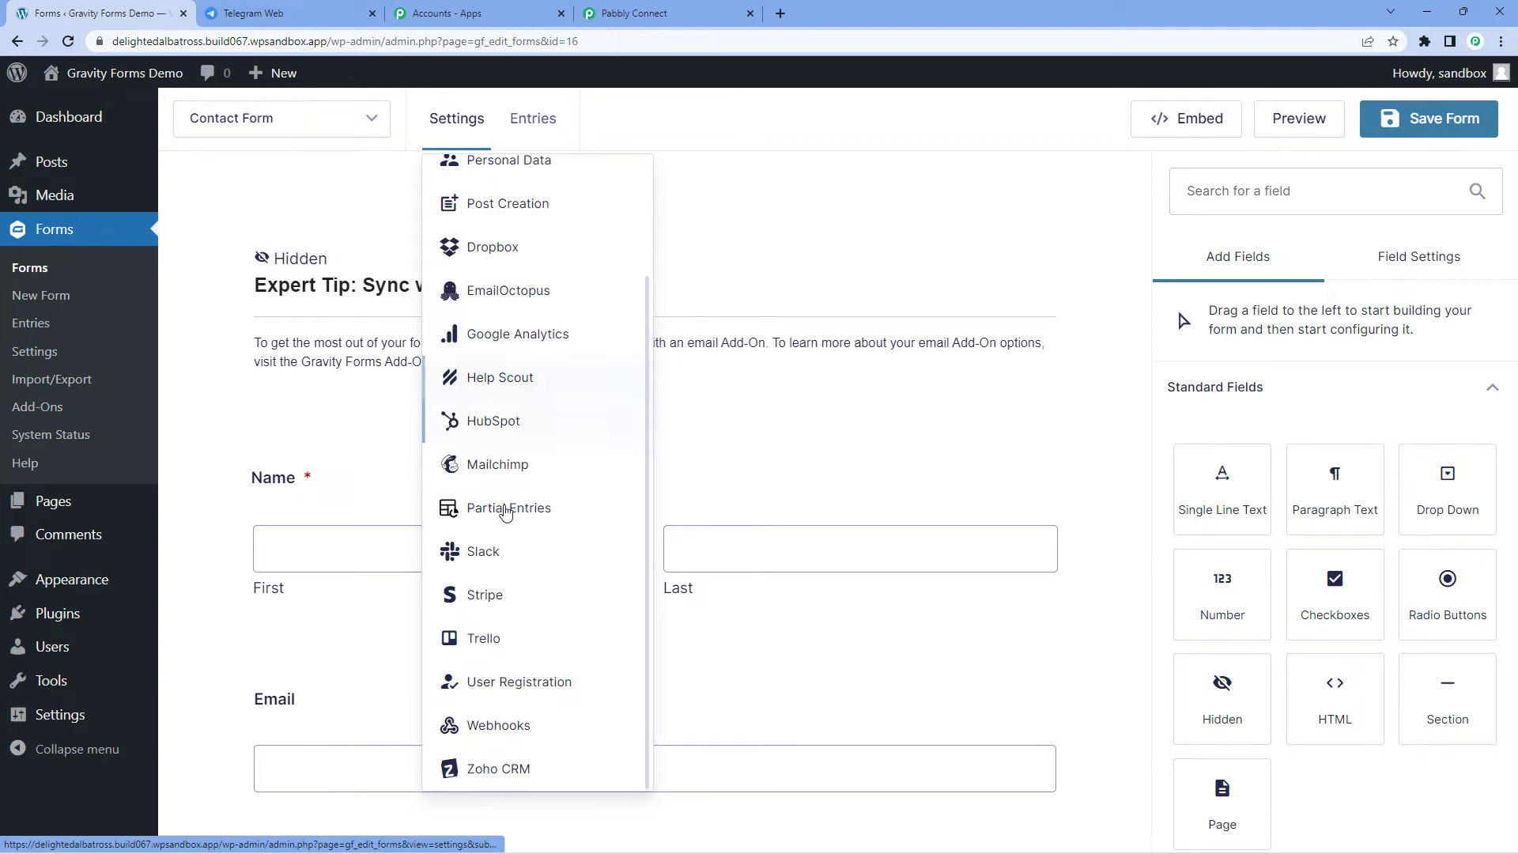
{"action": "left_click", "coordinate": [552, 733]}
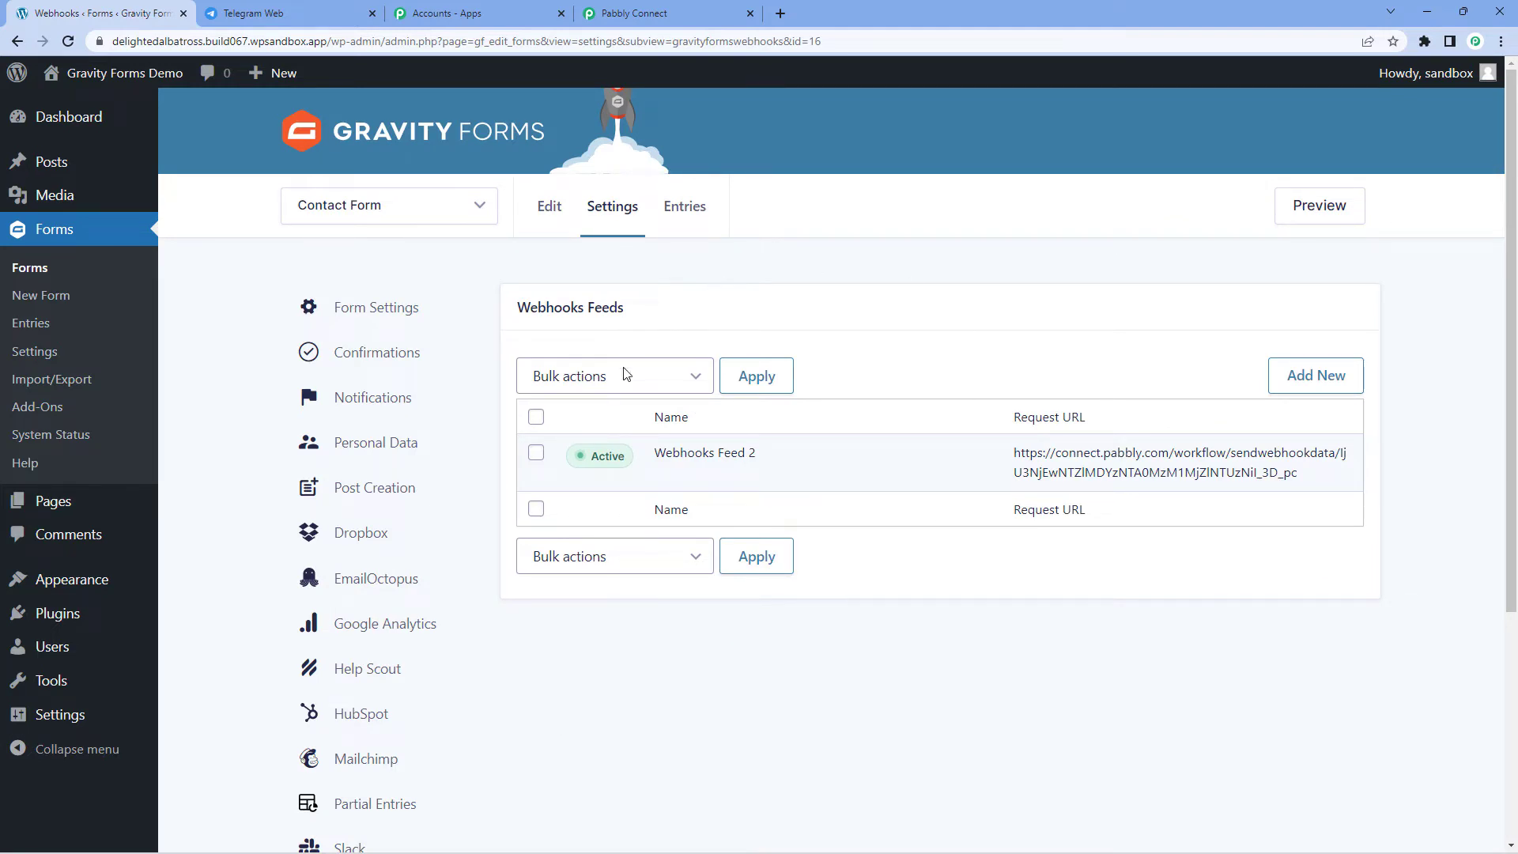
Step: Add a new webhook feed and name it 'Pabbly'
{"action": "left_click", "coordinate": [1332, 375]}
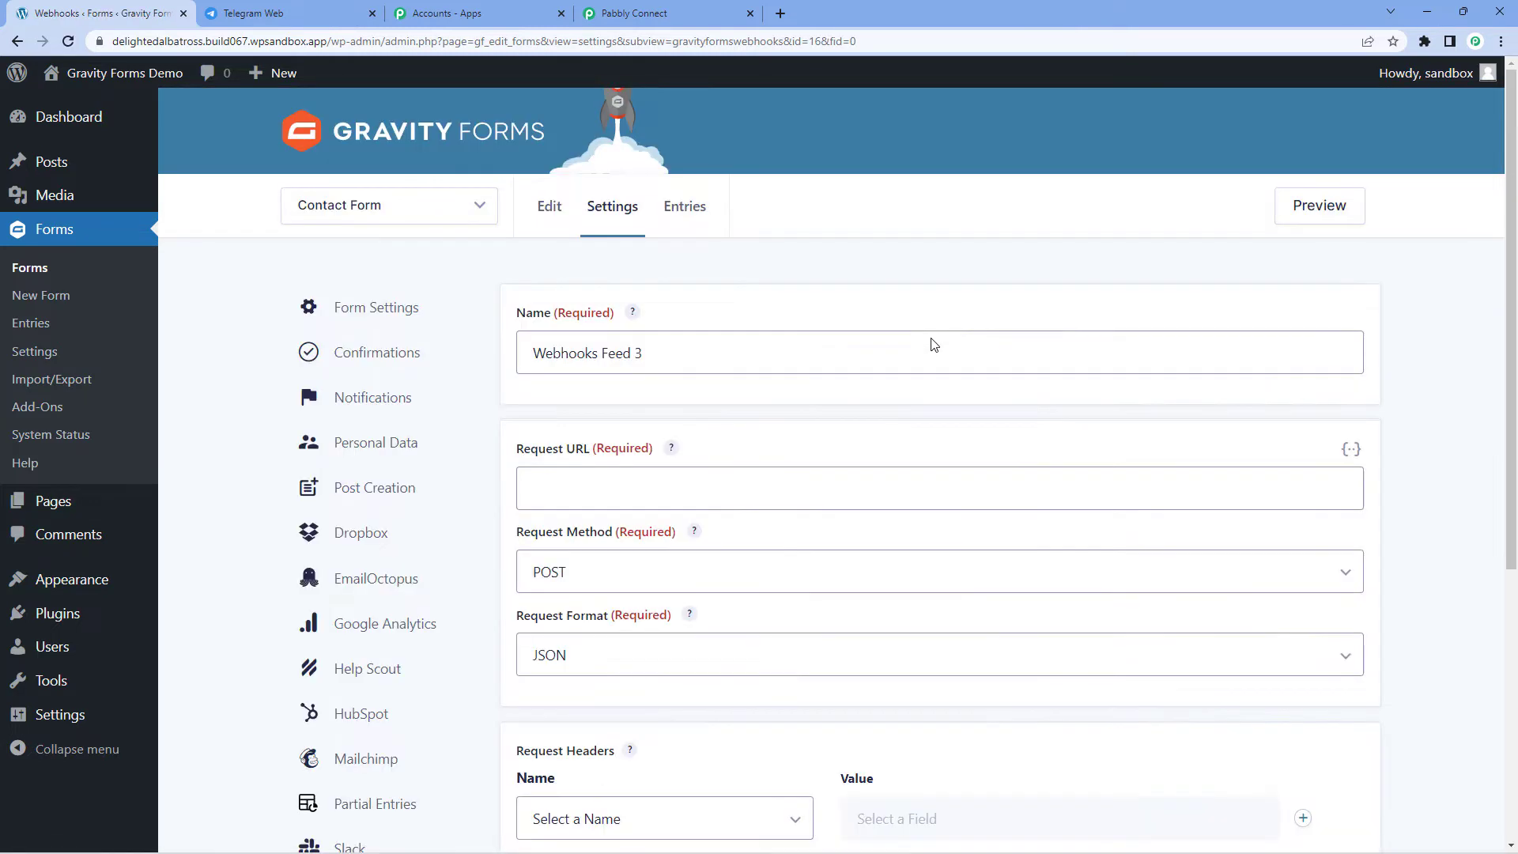
{"action": "triple_click", "coordinate": [668, 348]}
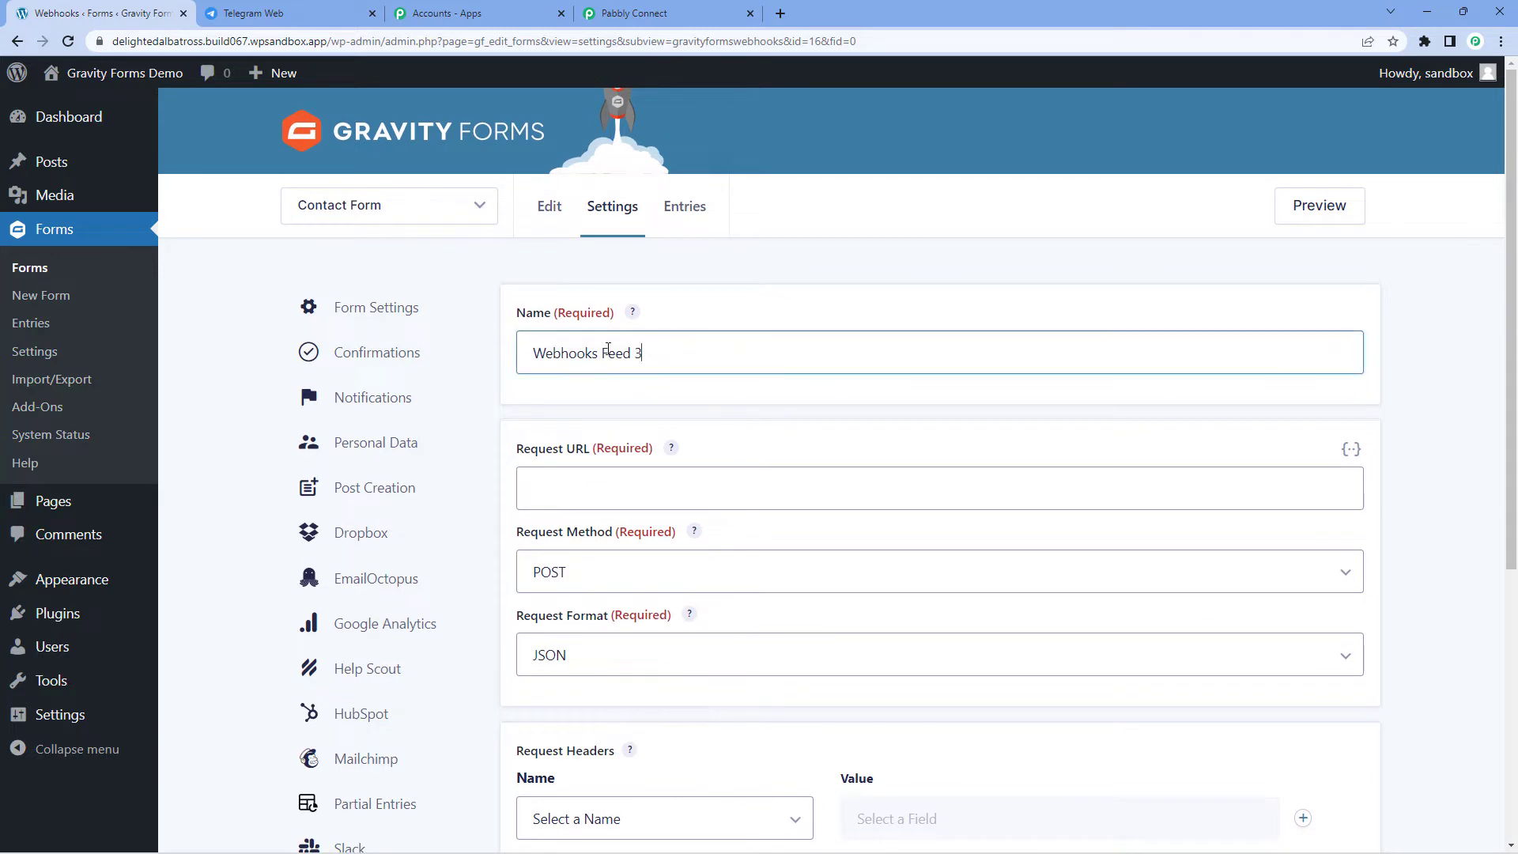
{"action": "type", "text": "Pabbly"}
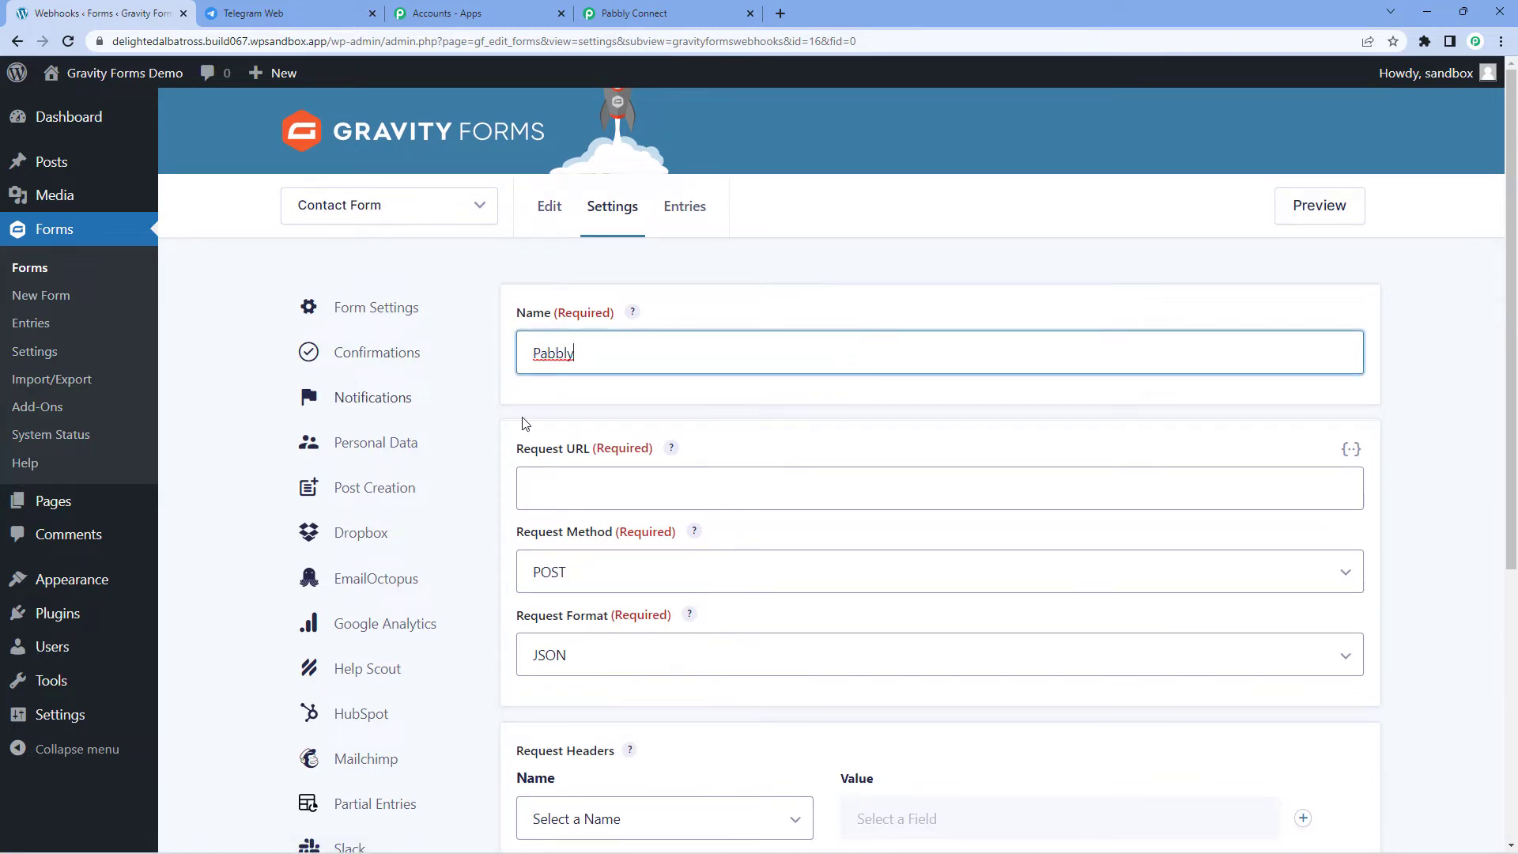
{"action": "scroll", "coordinate": [569, 434], "scroll_direction": "down", "scroll_amount": 1}
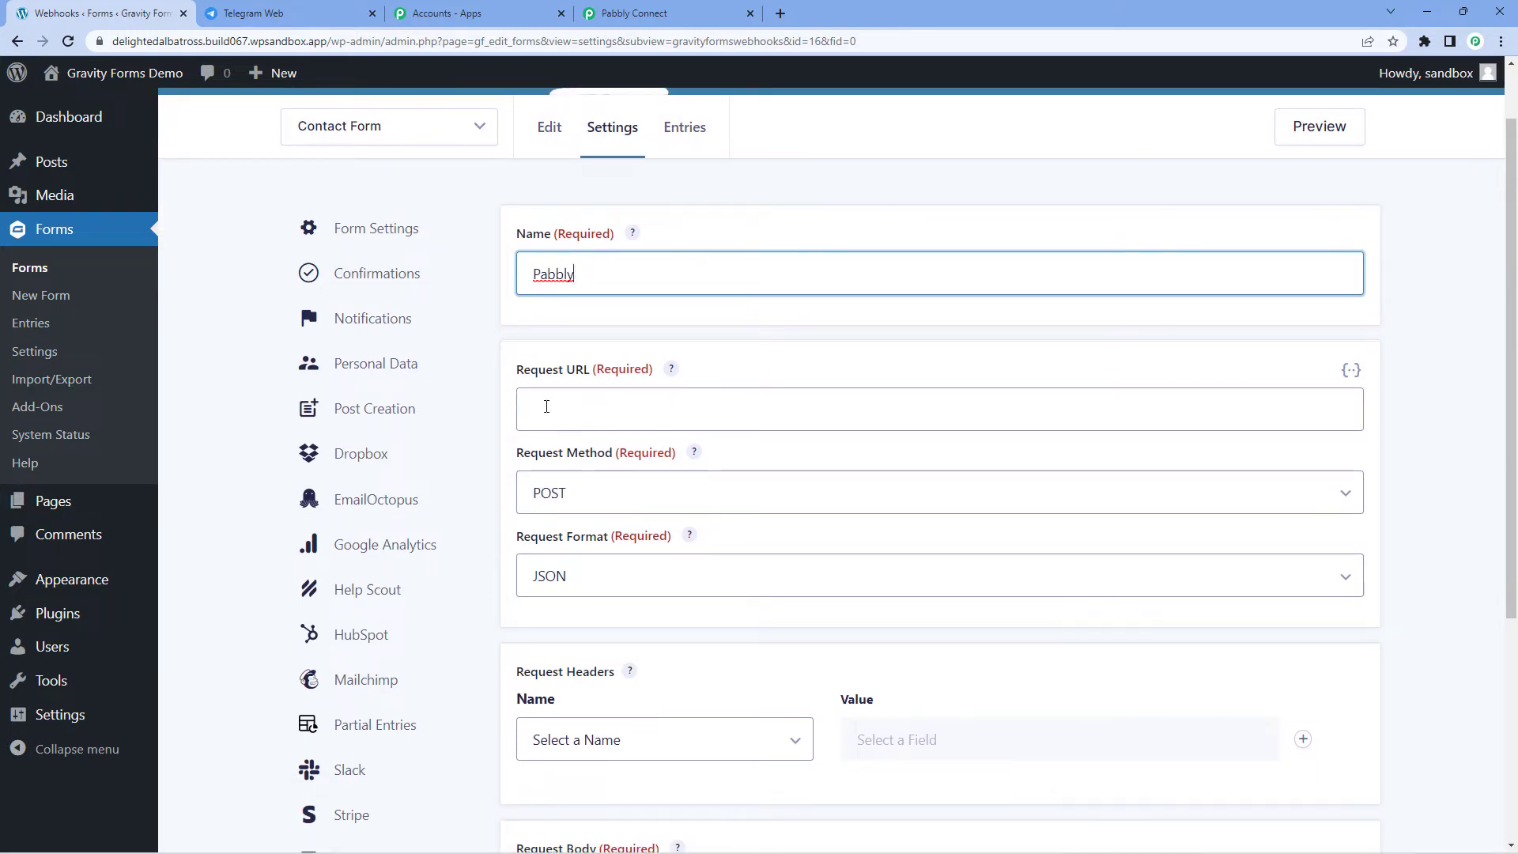
Step: Paste the Pabbly Connect webhook URL into Request URL and save the feed settings
{"action": "left_click", "coordinate": [634, 12]}
{"action": "left_click", "coordinate": [1175, 411]}
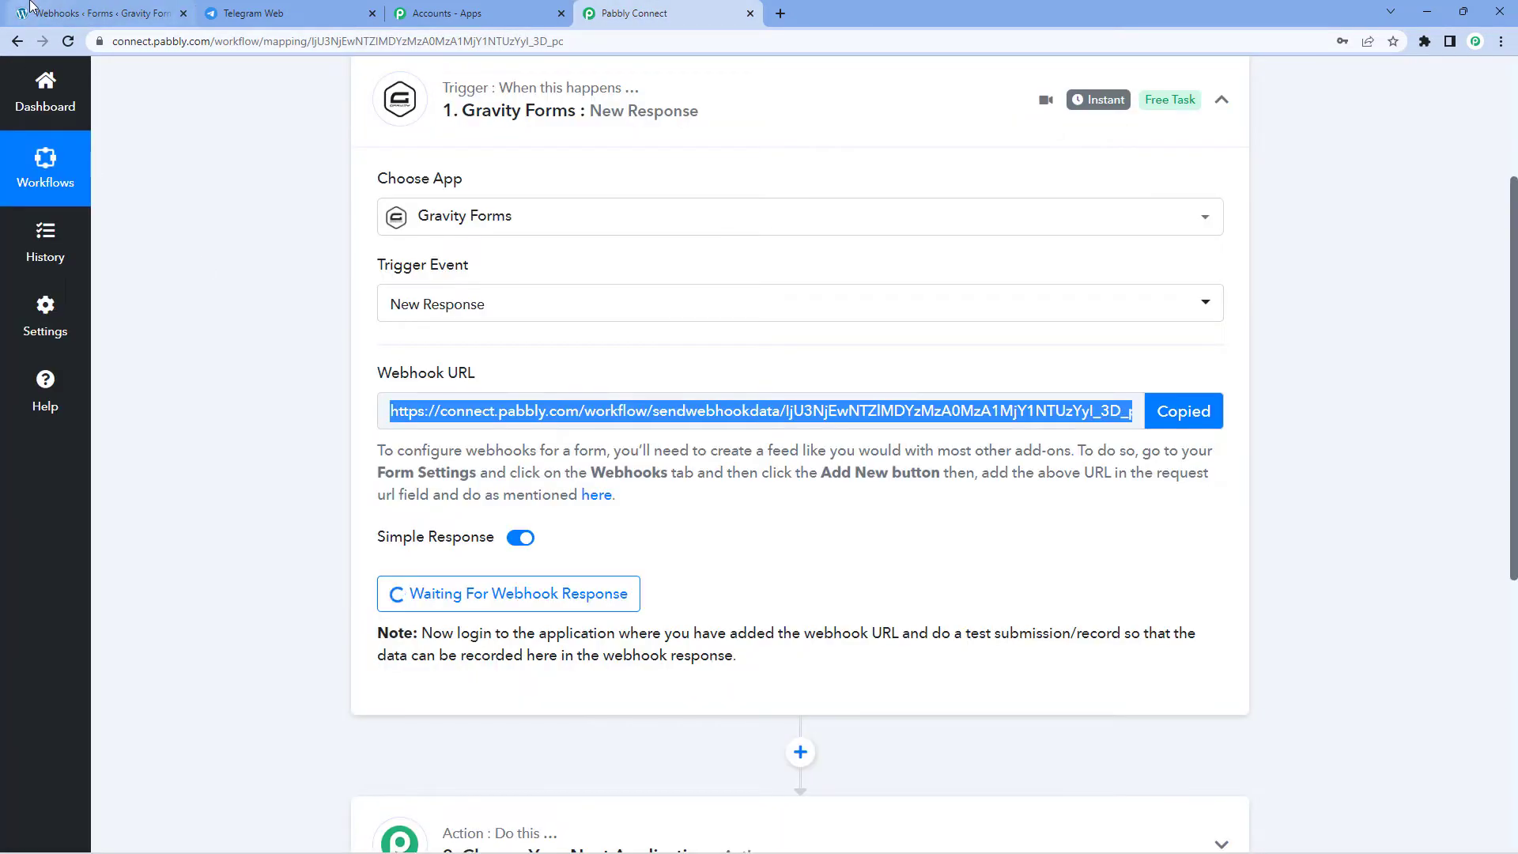
{"action": "left_click", "coordinate": [95, 13]}
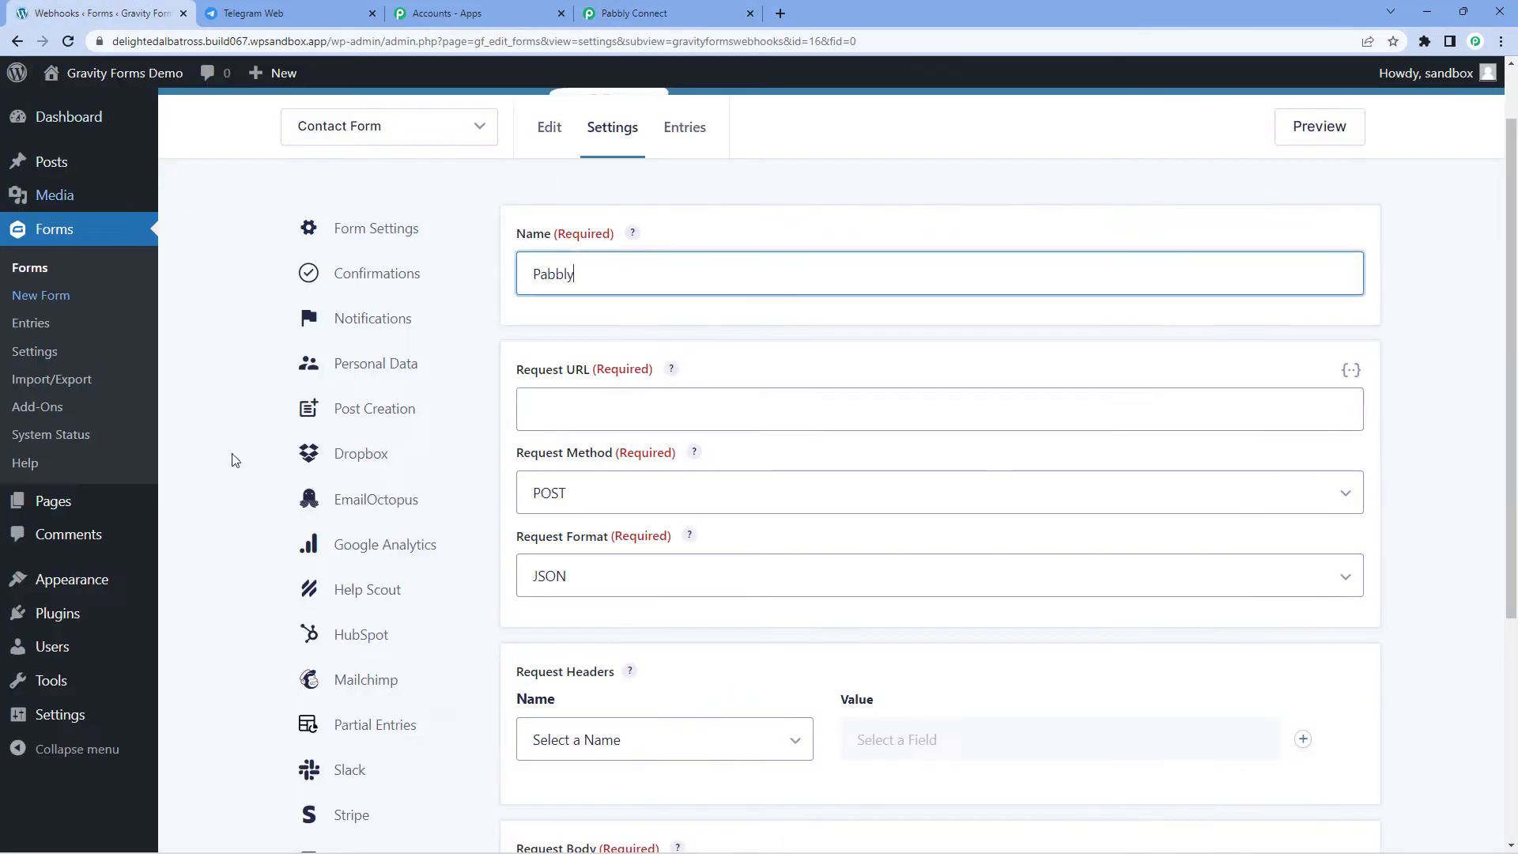
{"action": "left_click", "coordinate": [579, 406]}
{"action": "right_click", "coordinate": [578, 407]}
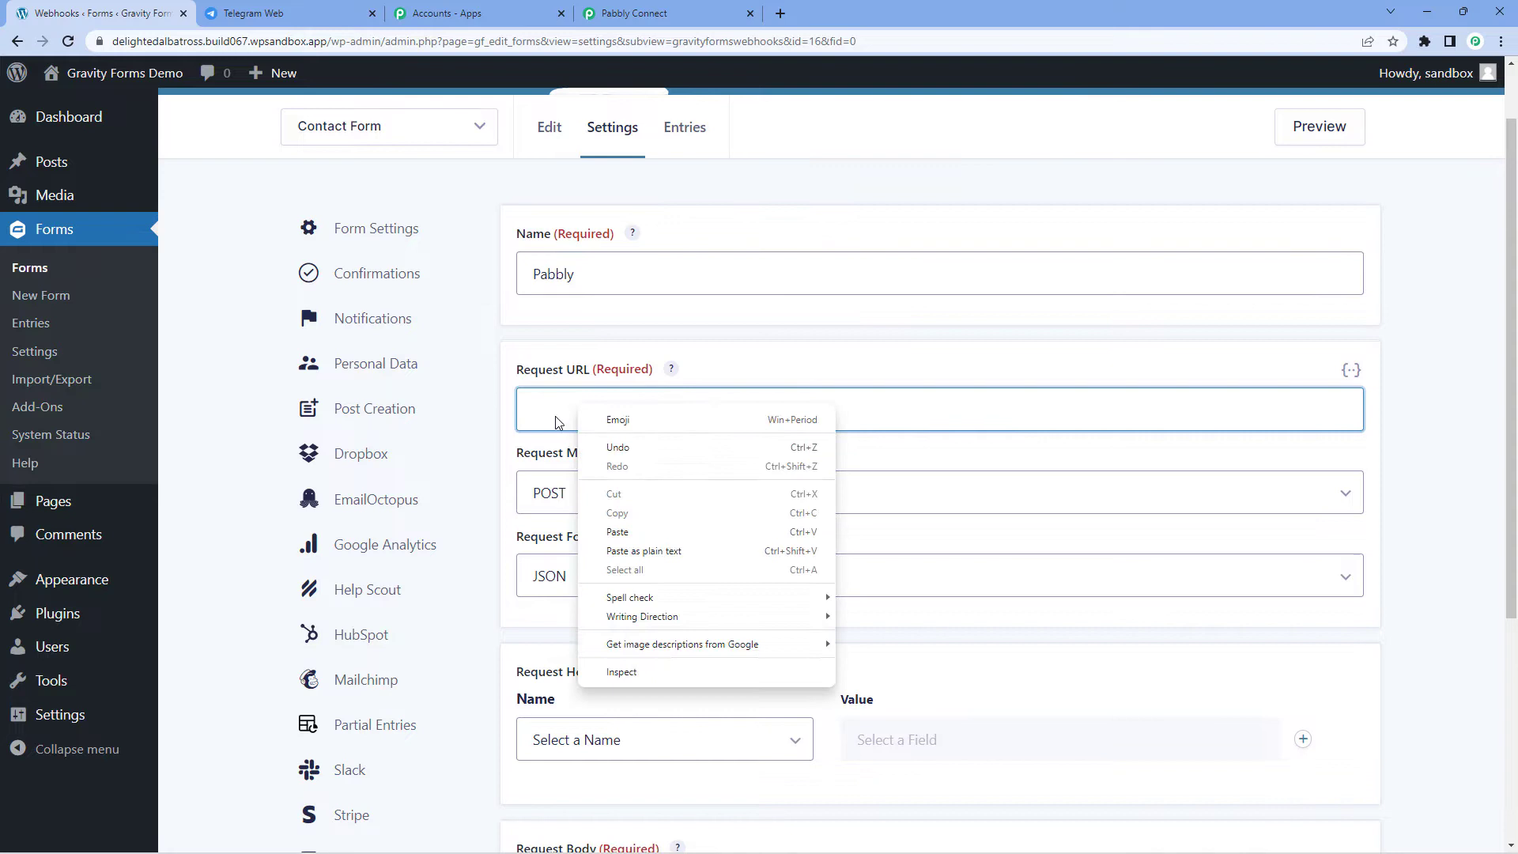
{"action": "left_click", "coordinate": [682, 536]}
{"action": "scroll", "coordinate": [698, 353], "scroll_direction": "down", "scroll_amount": 1}
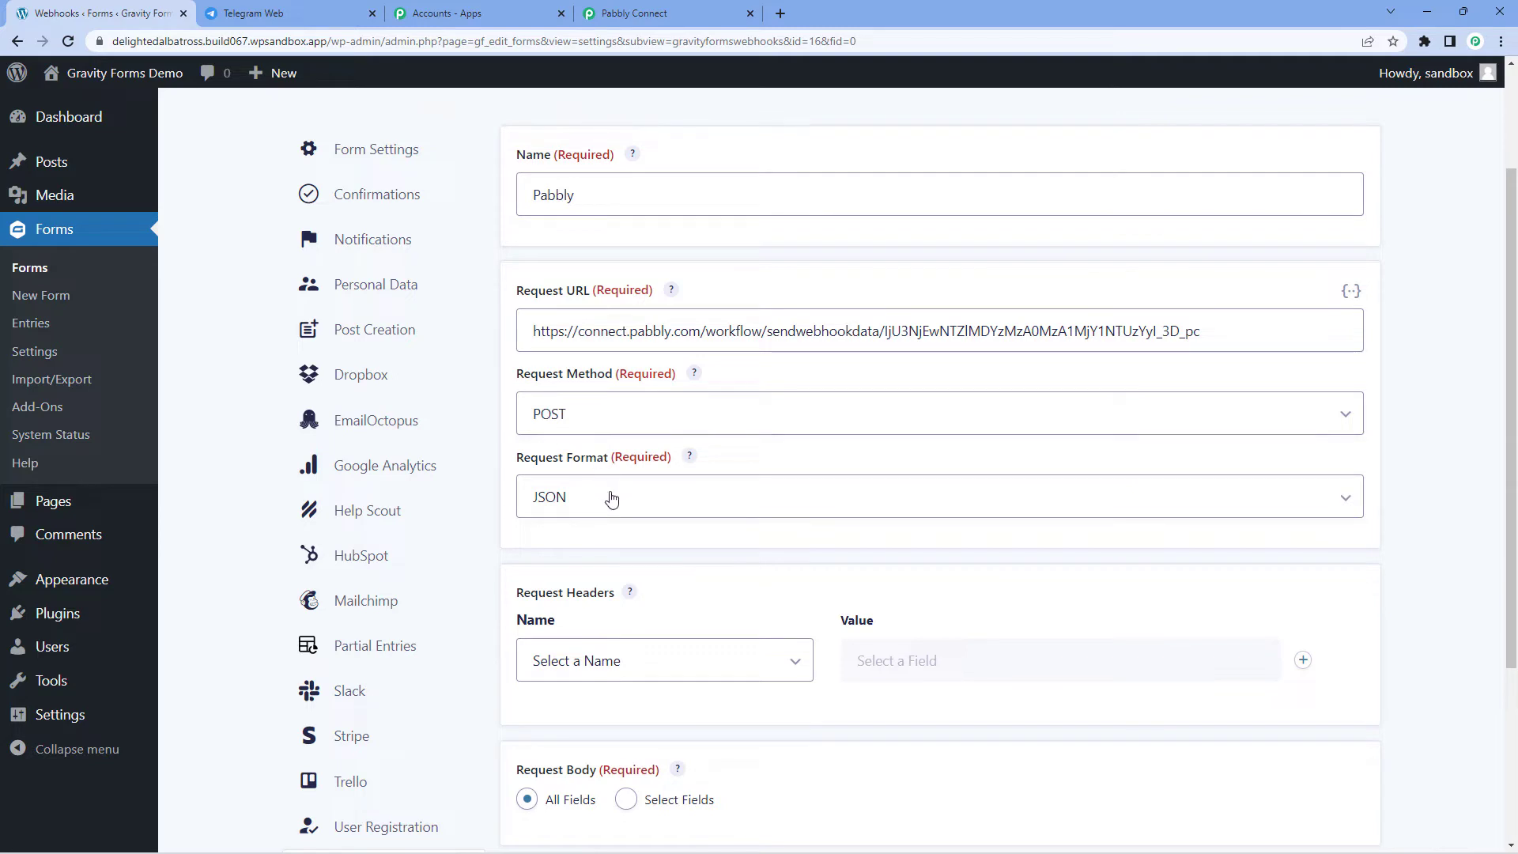
{"action": "scroll", "coordinate": [611, 497], "scroll_direction": "down", "scroll_amount": 3}
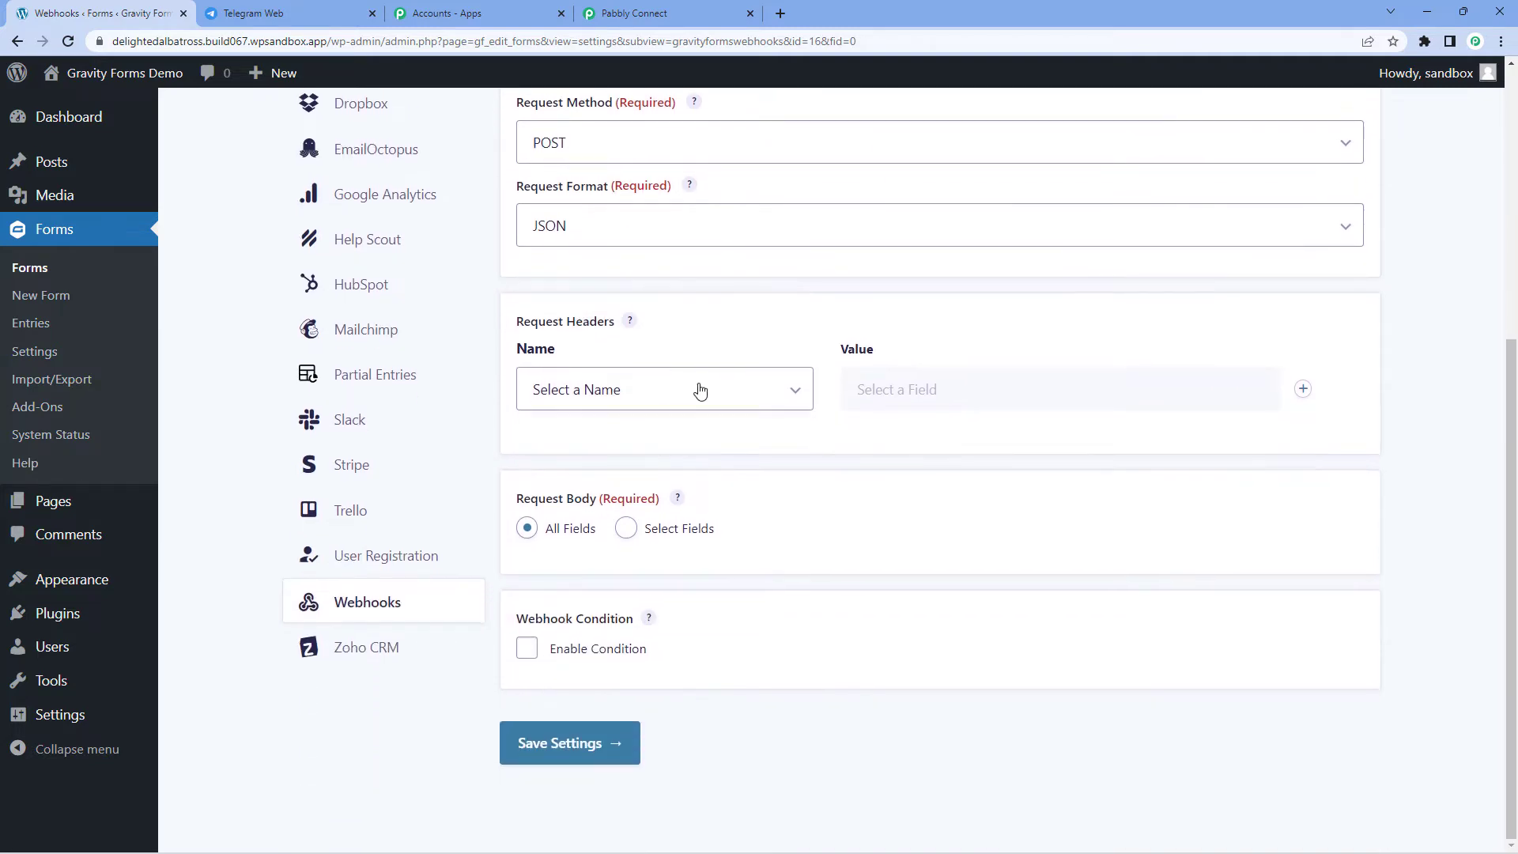
{"action": "left_click", "coordinate": [602, 742]}
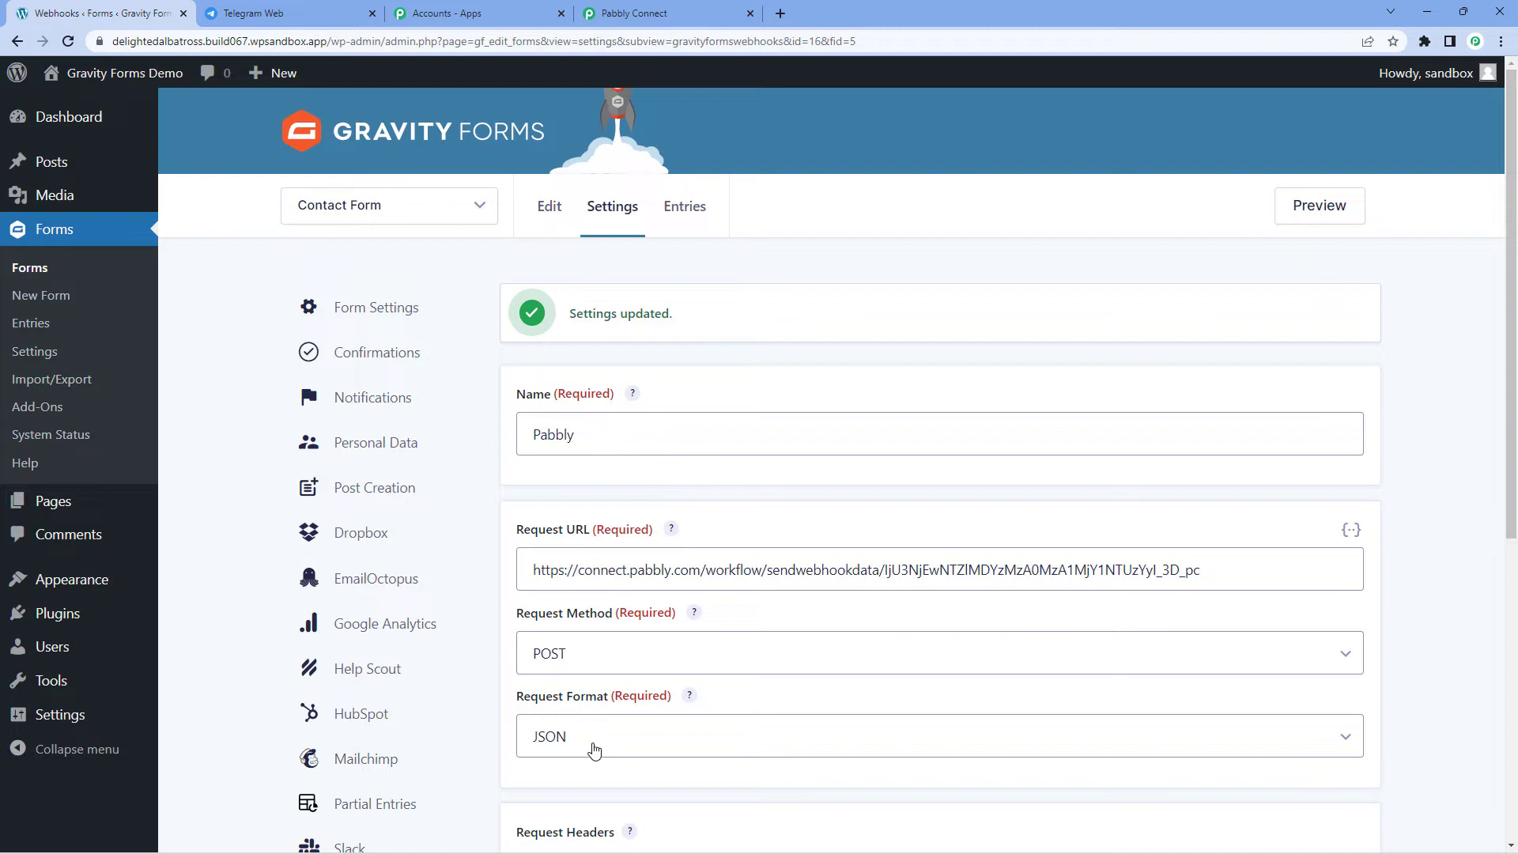
Step: Open a preview of the Contact Form and dismiss its preview note
{"action": "left_click", "coordinate": [366, 203]}
{"action": "left_click", "coordinate": [580, 267]}
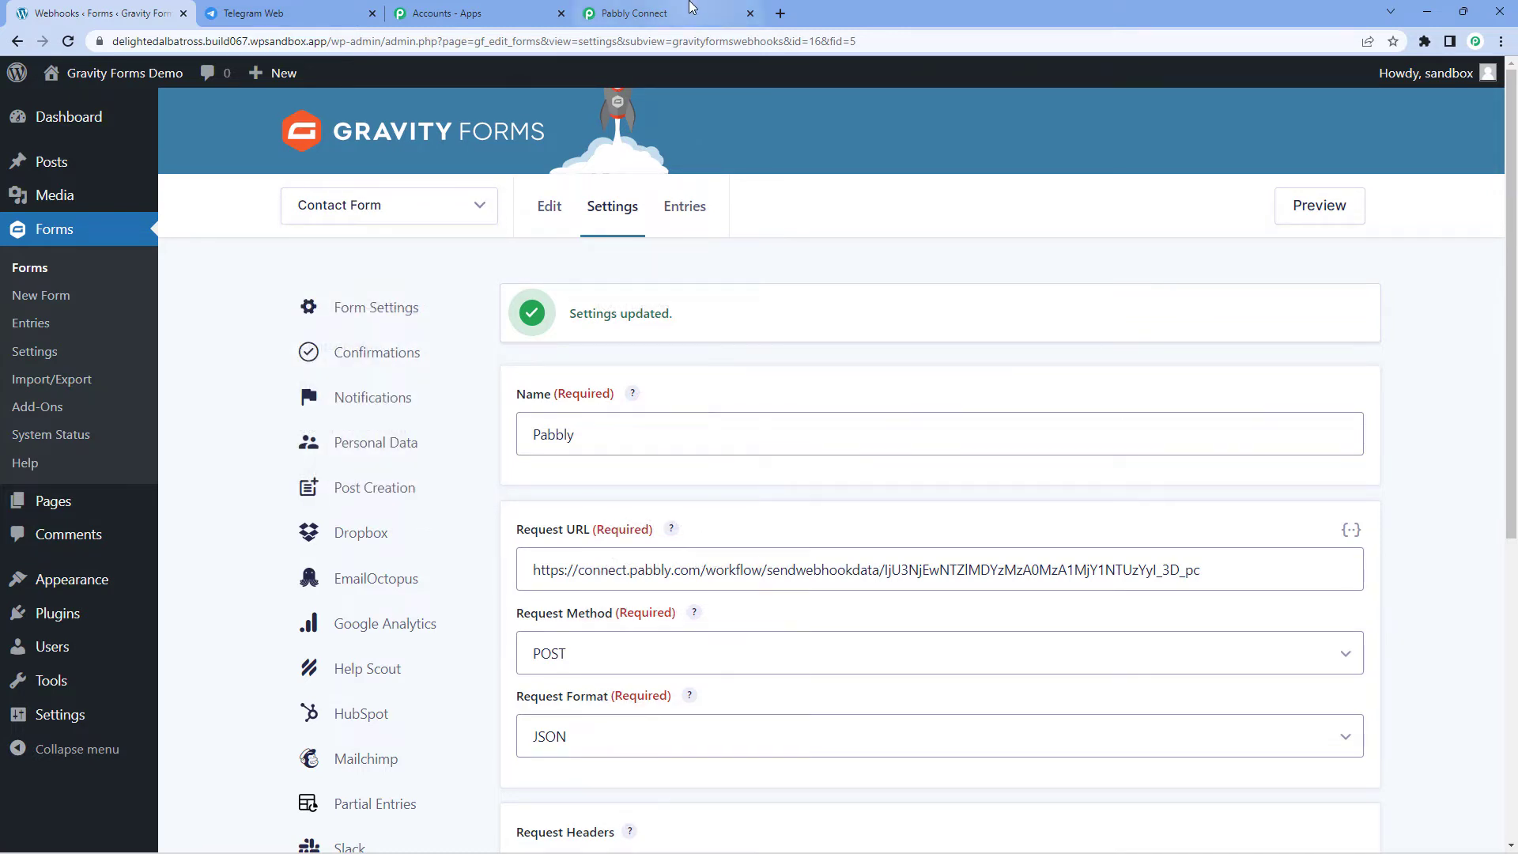
{"action": "left_click", "coordinate": [664, 13]}
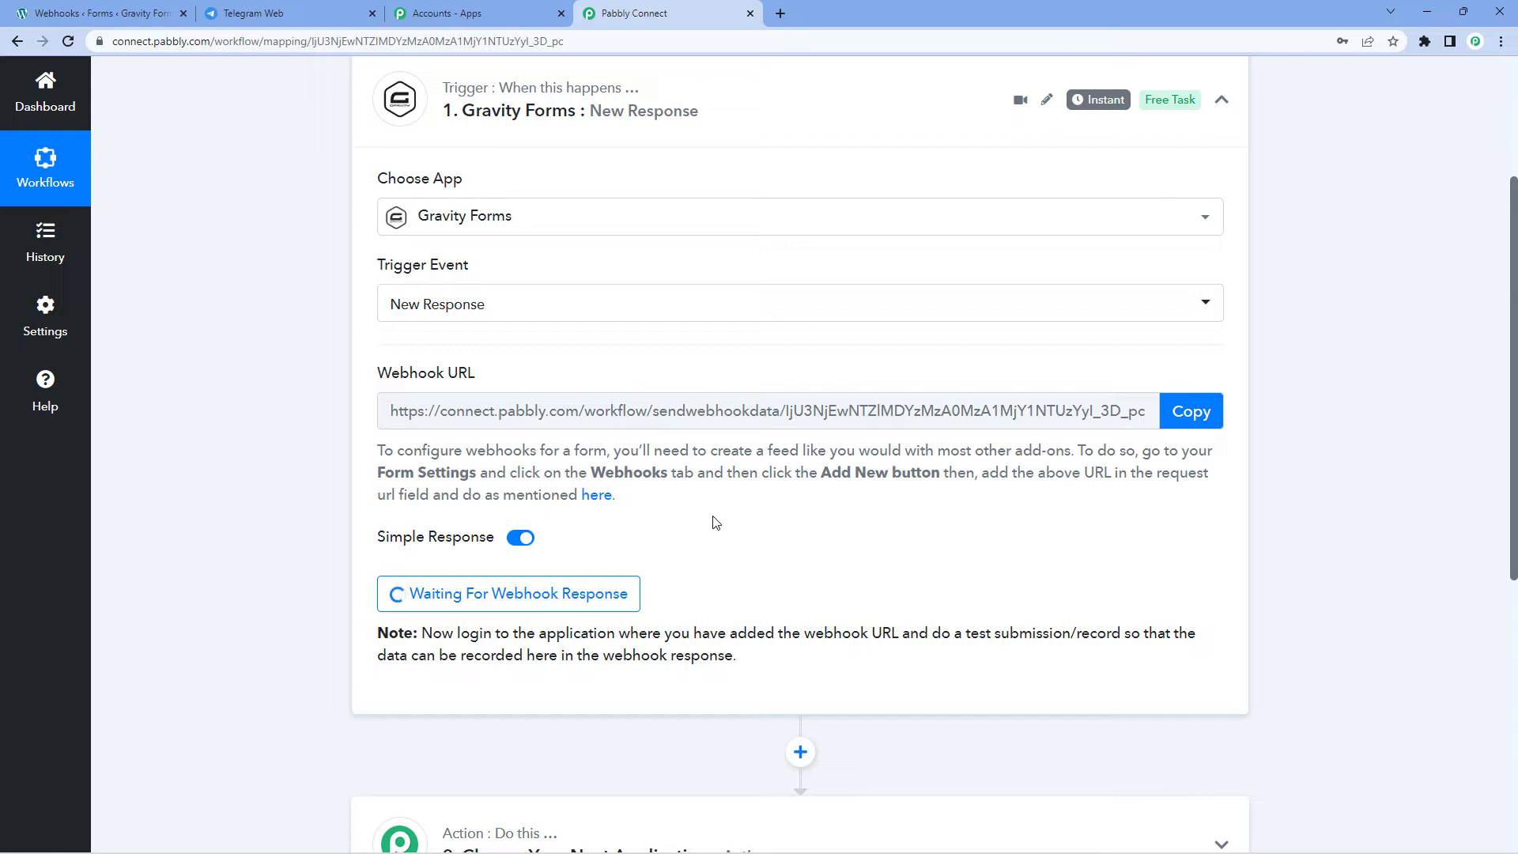
{"action": "left_click", "coordinate": [103, 14]}
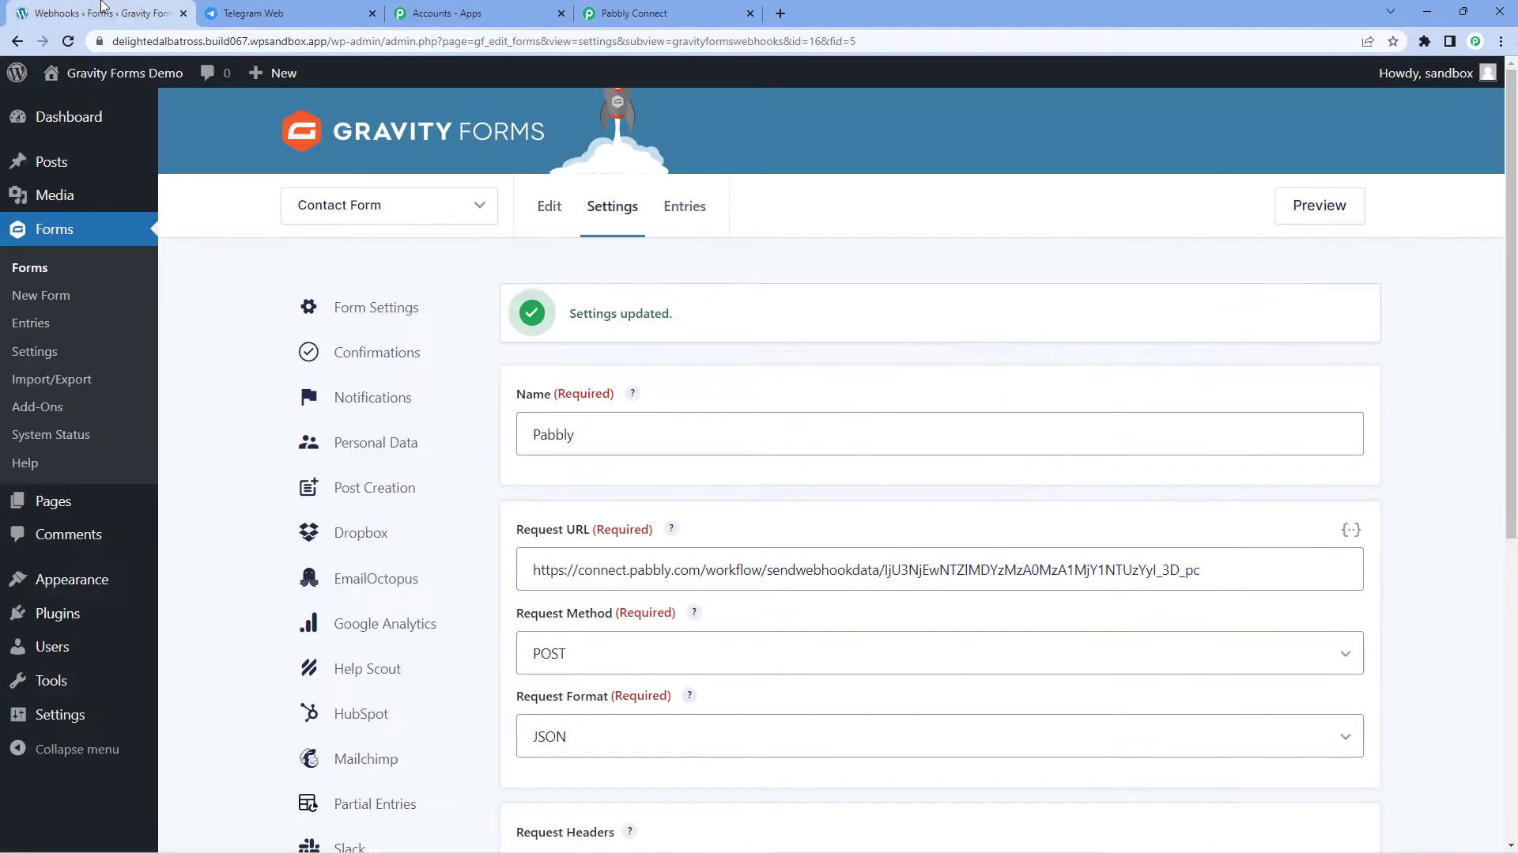
{"action": "left_click", "coordinate": [1318, 205]}
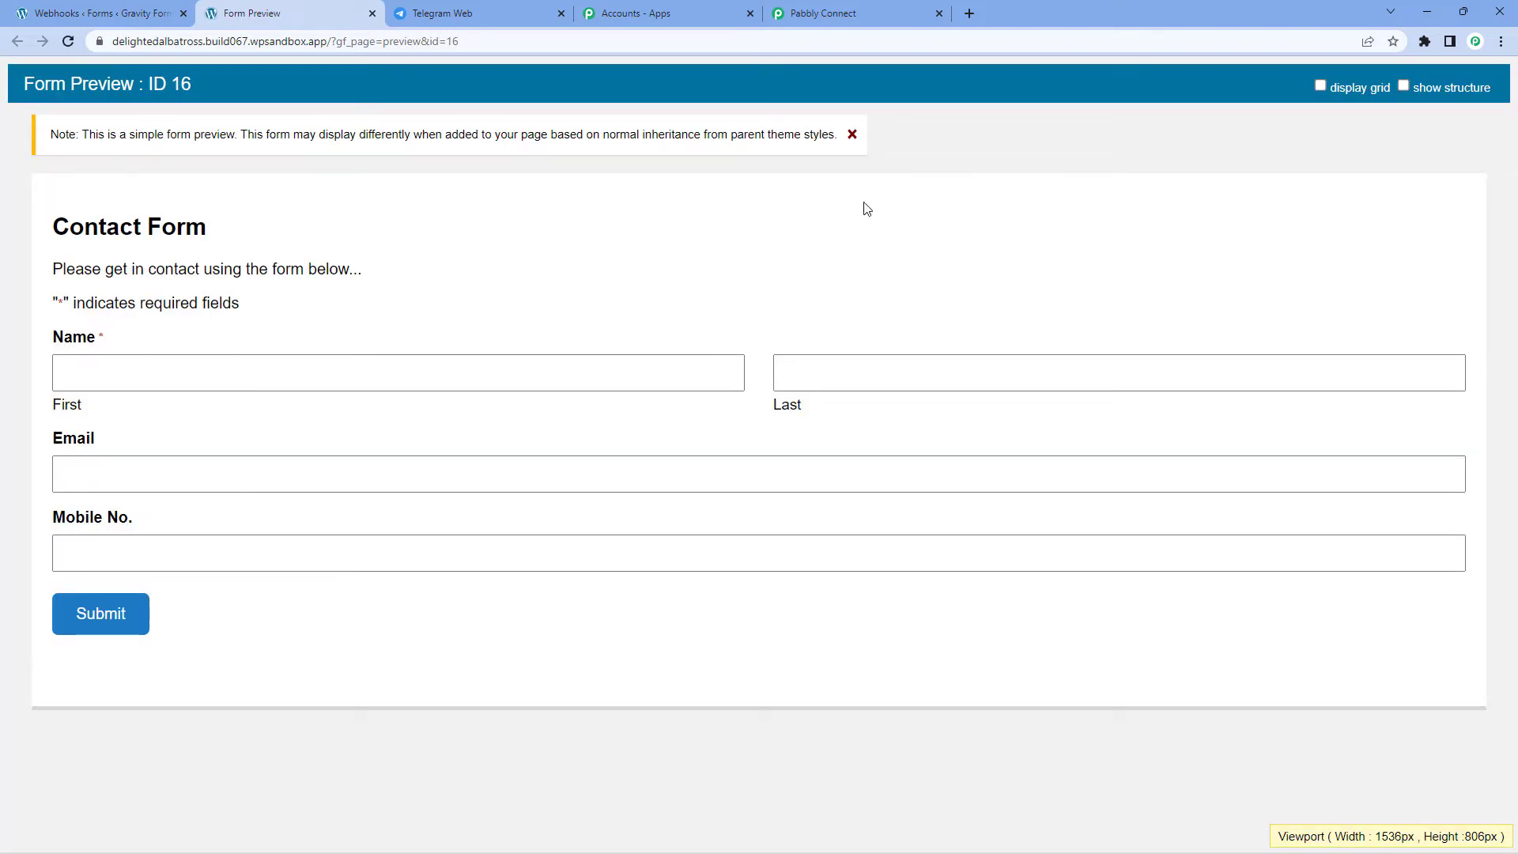
{"action": "left_click", "coordinate": [852, 135]}
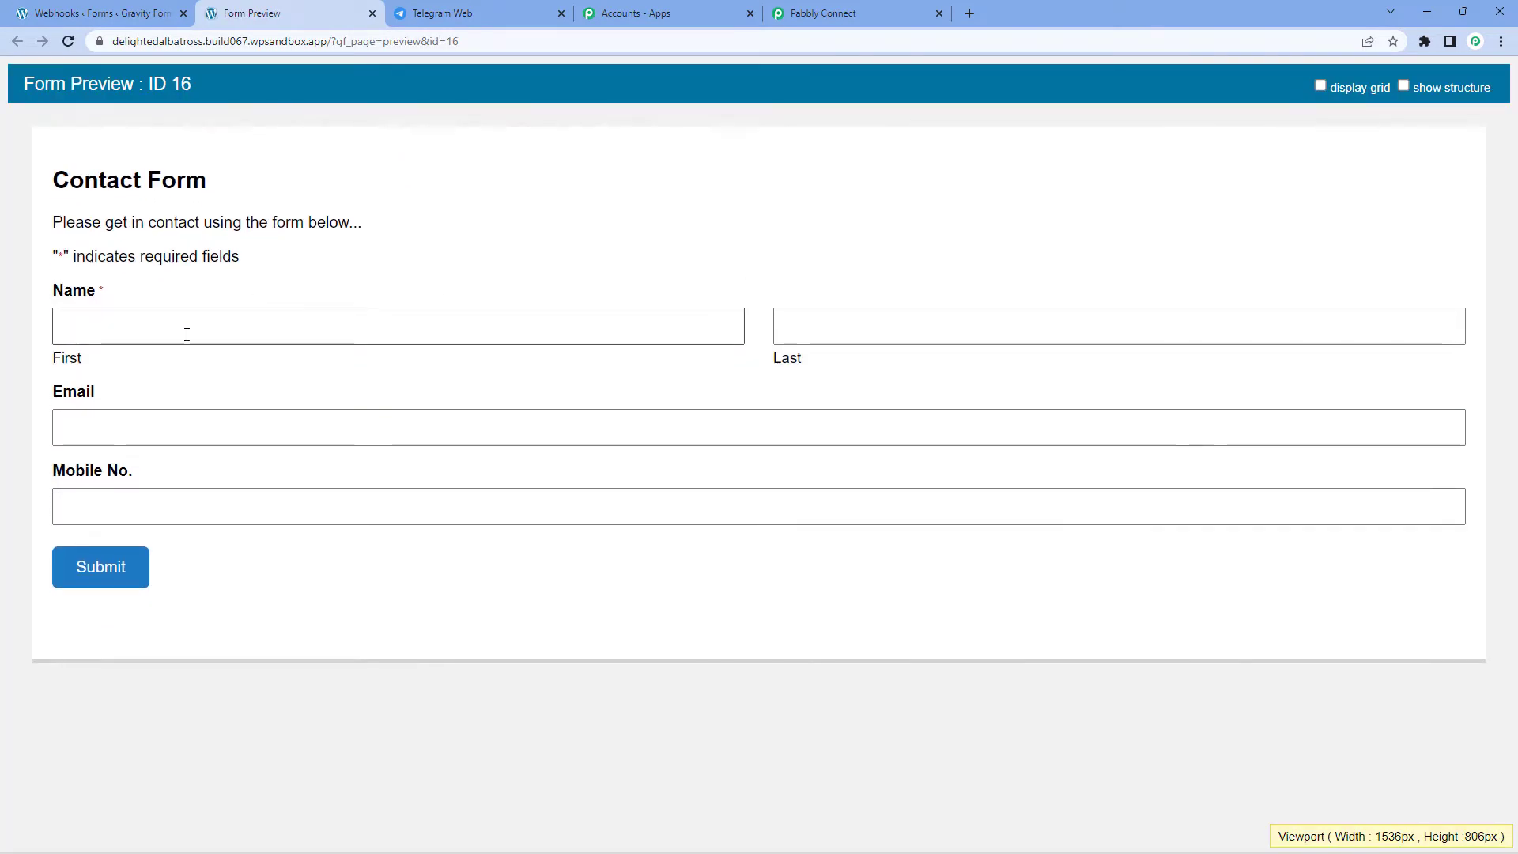
Step: Fill in a dummy first and last name, a test email and a mobile number, then submit
{"action": "left_click", "coordinate": [186, 335]}
{"action": "type", "text": "Dummy"}
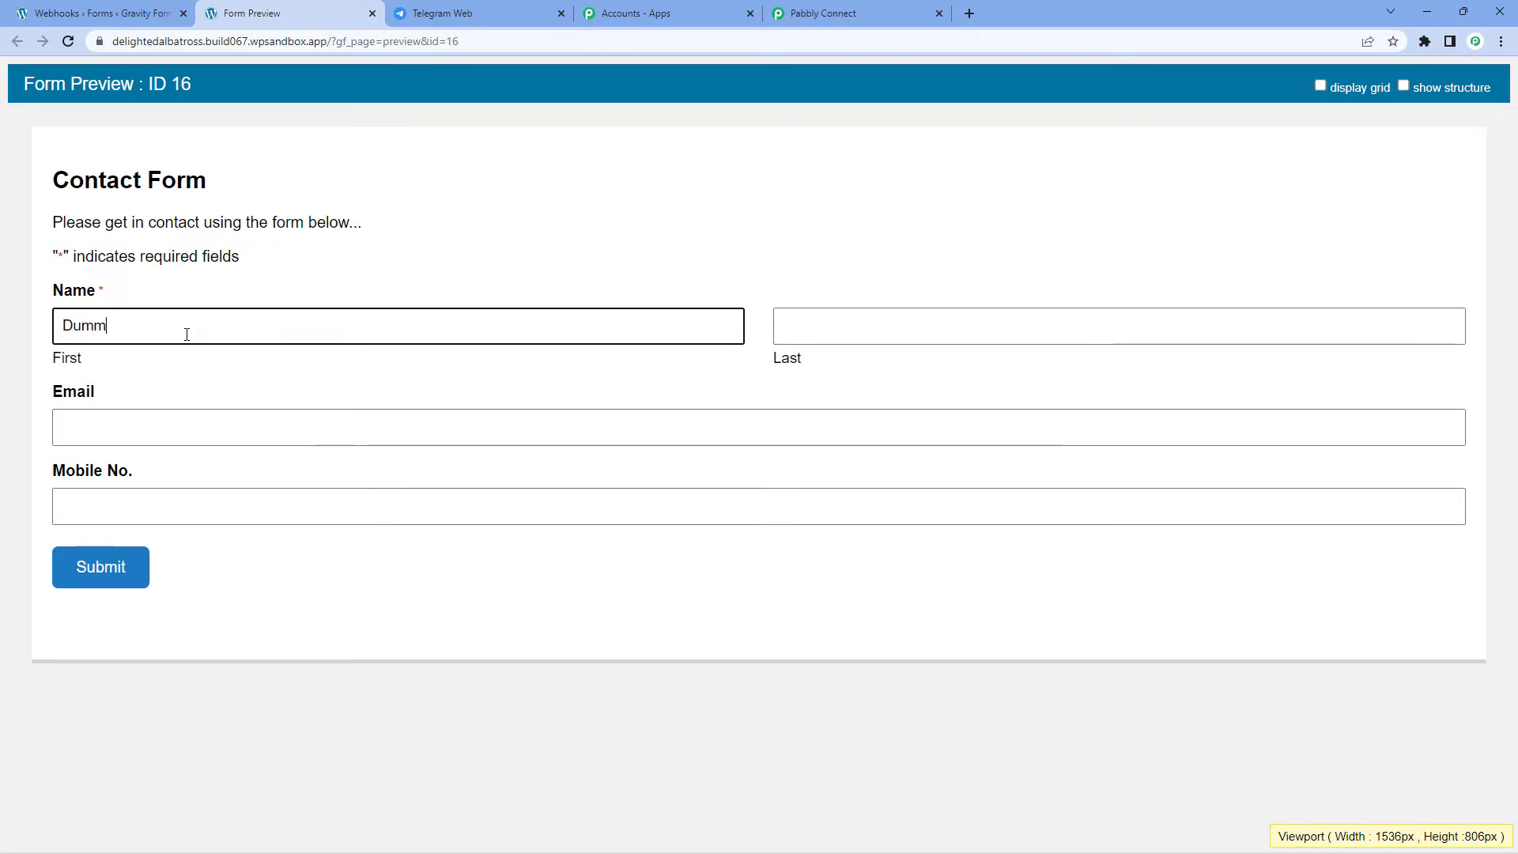
{"action": "key", "text": "Tab"}
{"action": "type", "text": "Name"}
{"action": "key", "text": "Tab"}
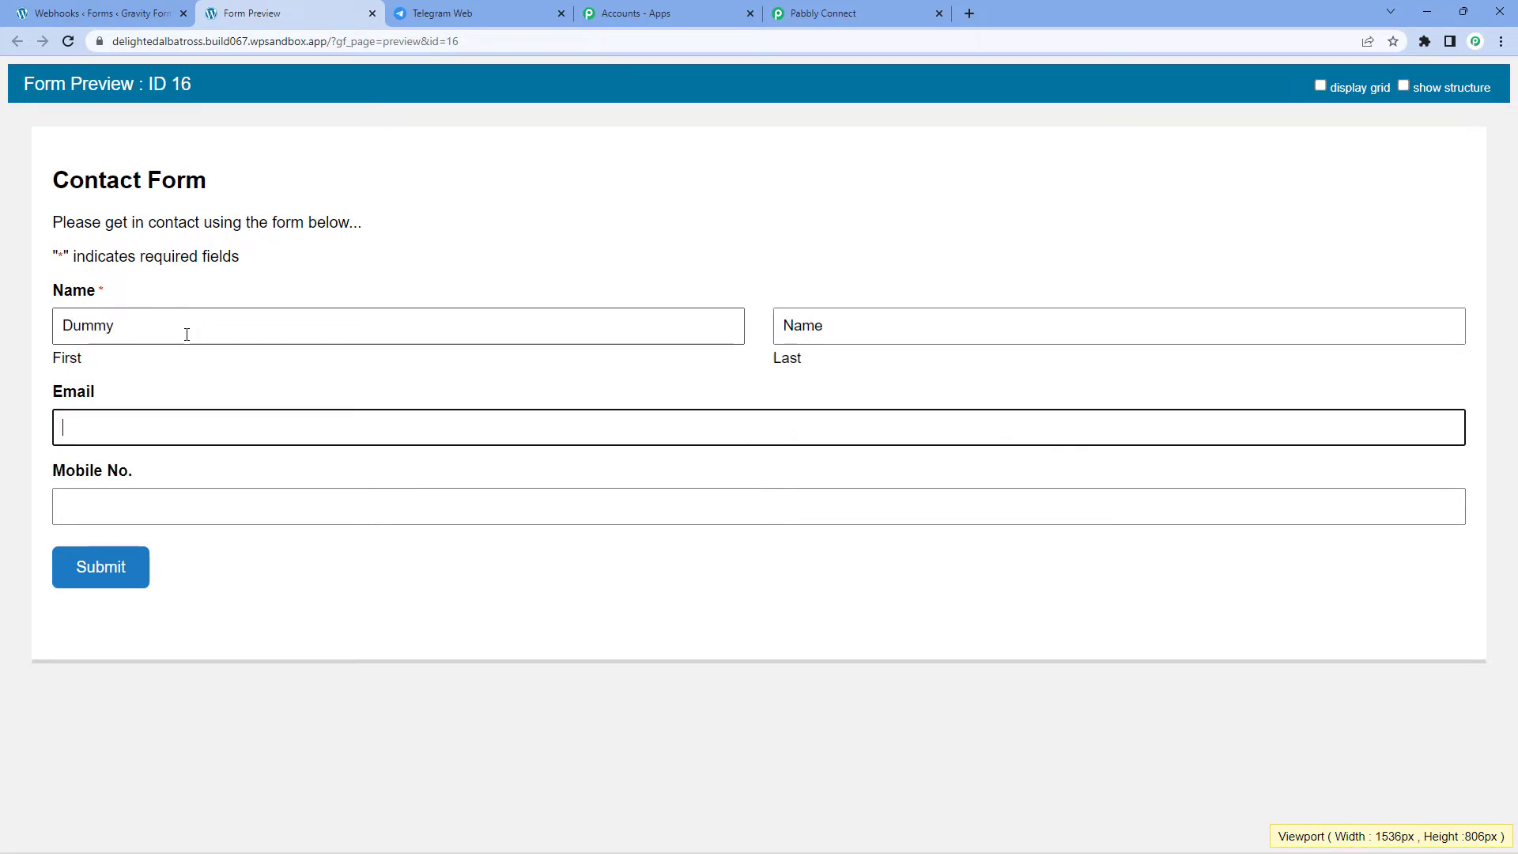
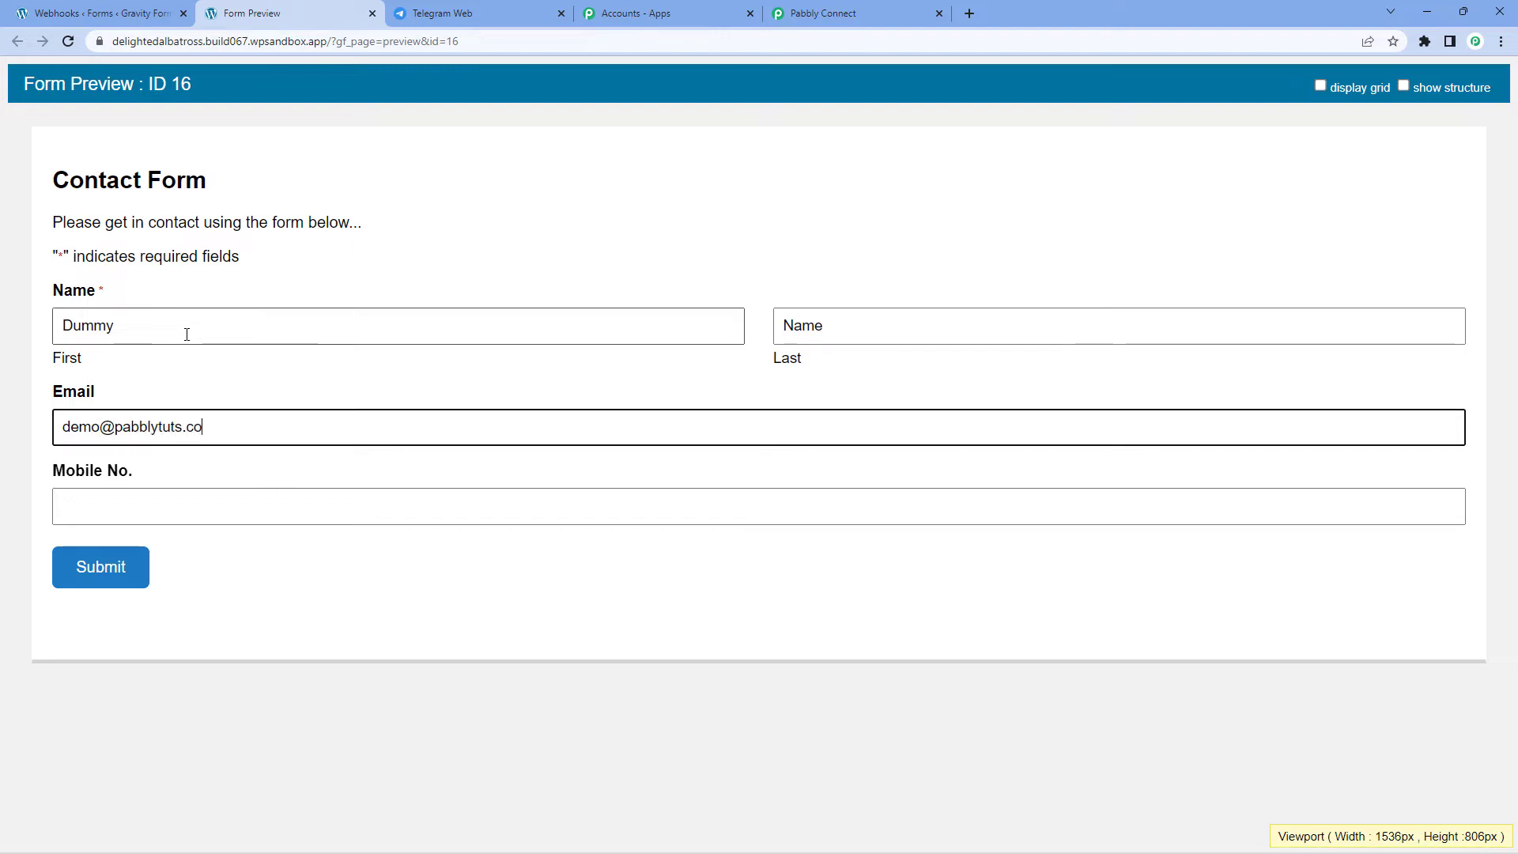
{"action": "key", "text": "Tab"}
{"action": "type", "text": "912"}
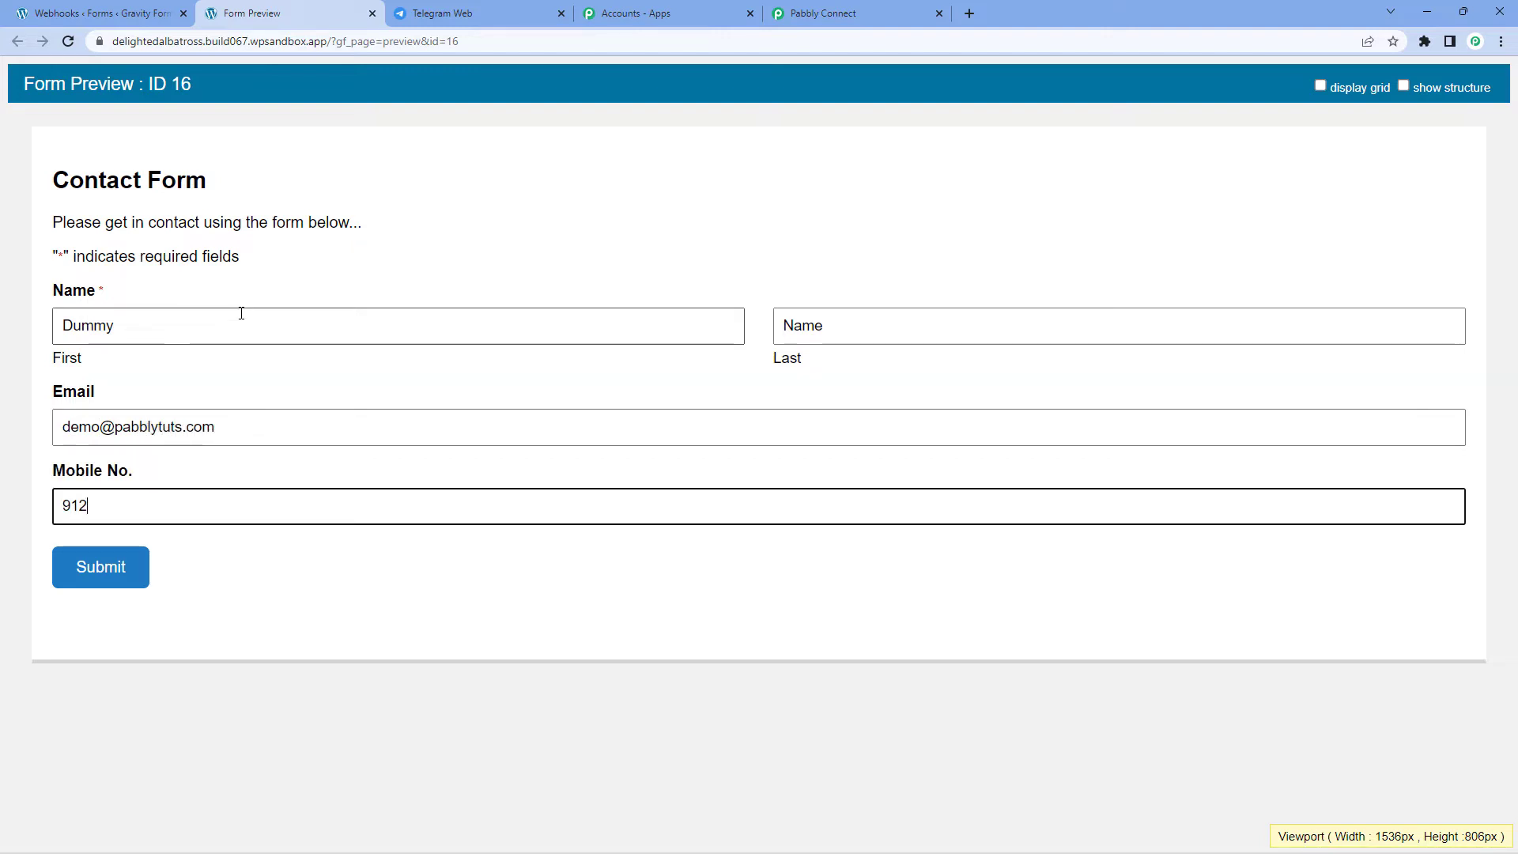
{"action": "type", "text": "**"}
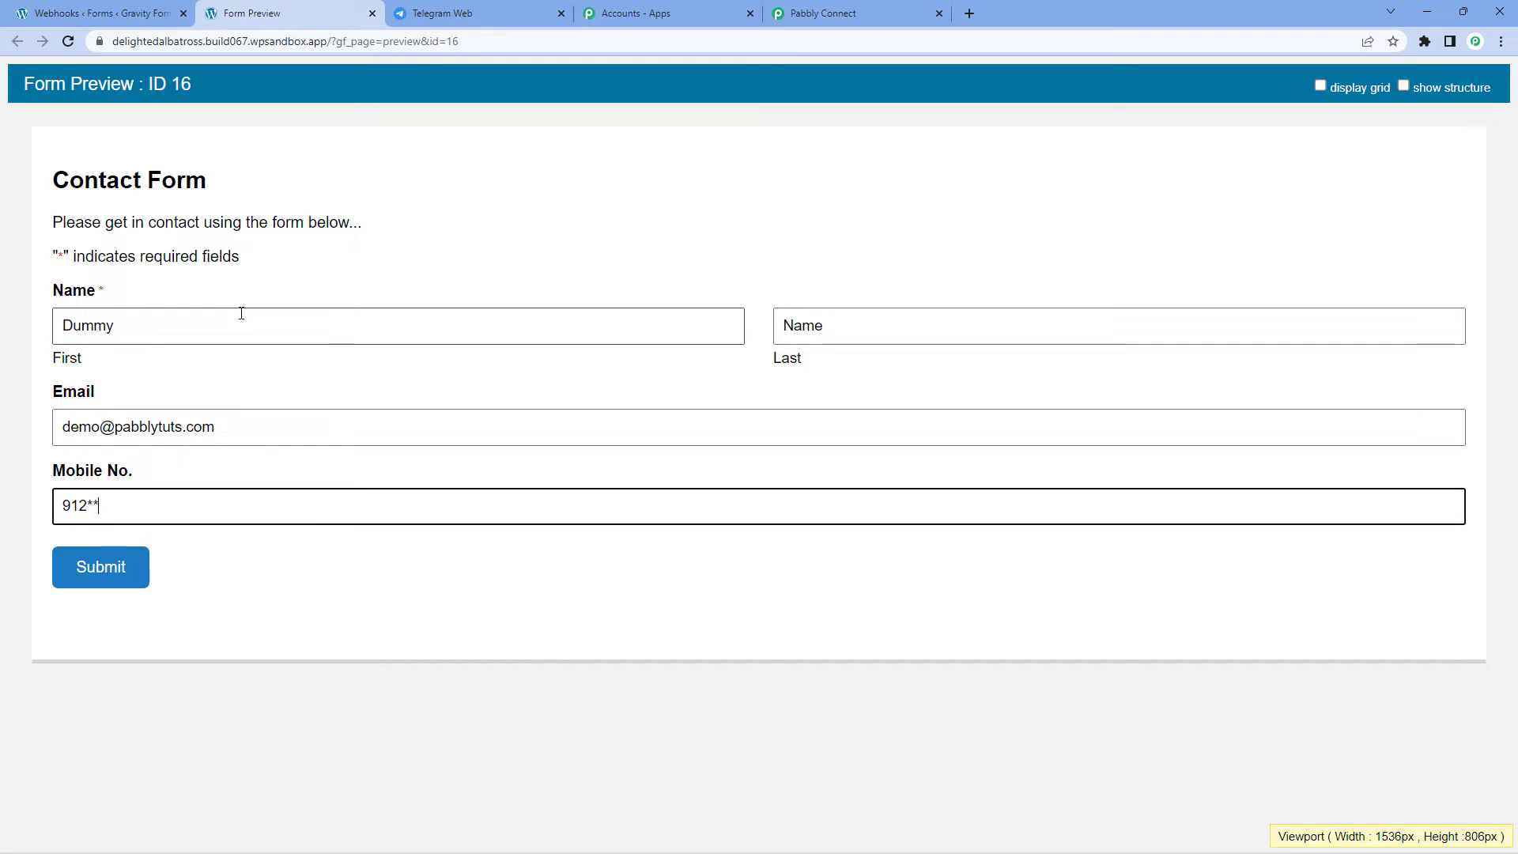
{"action": "type", "text": "*****"}
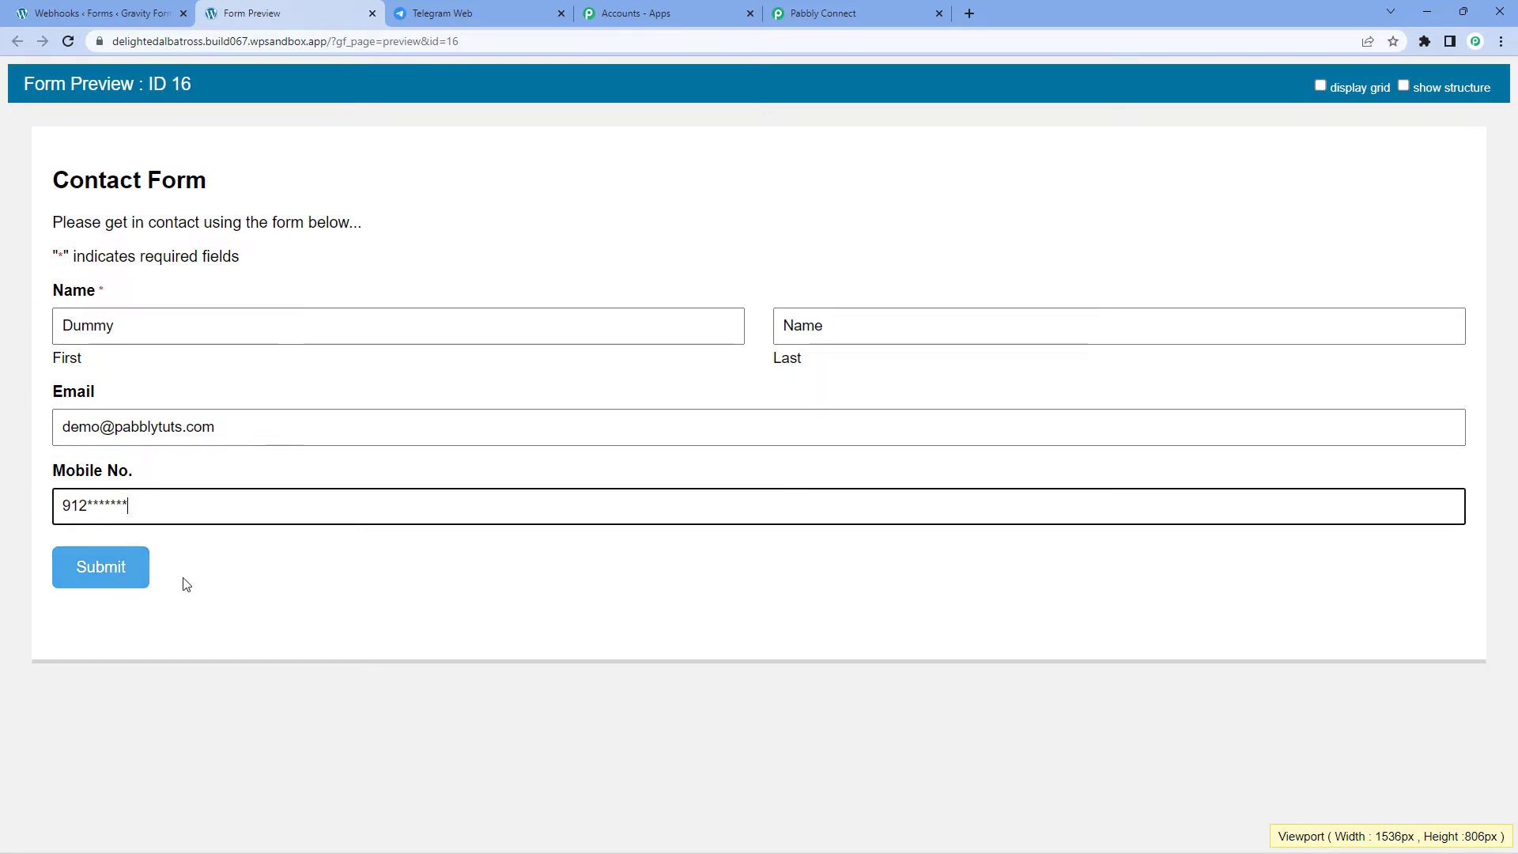
{"action": "left_click", "coordinate": [131, 576]}
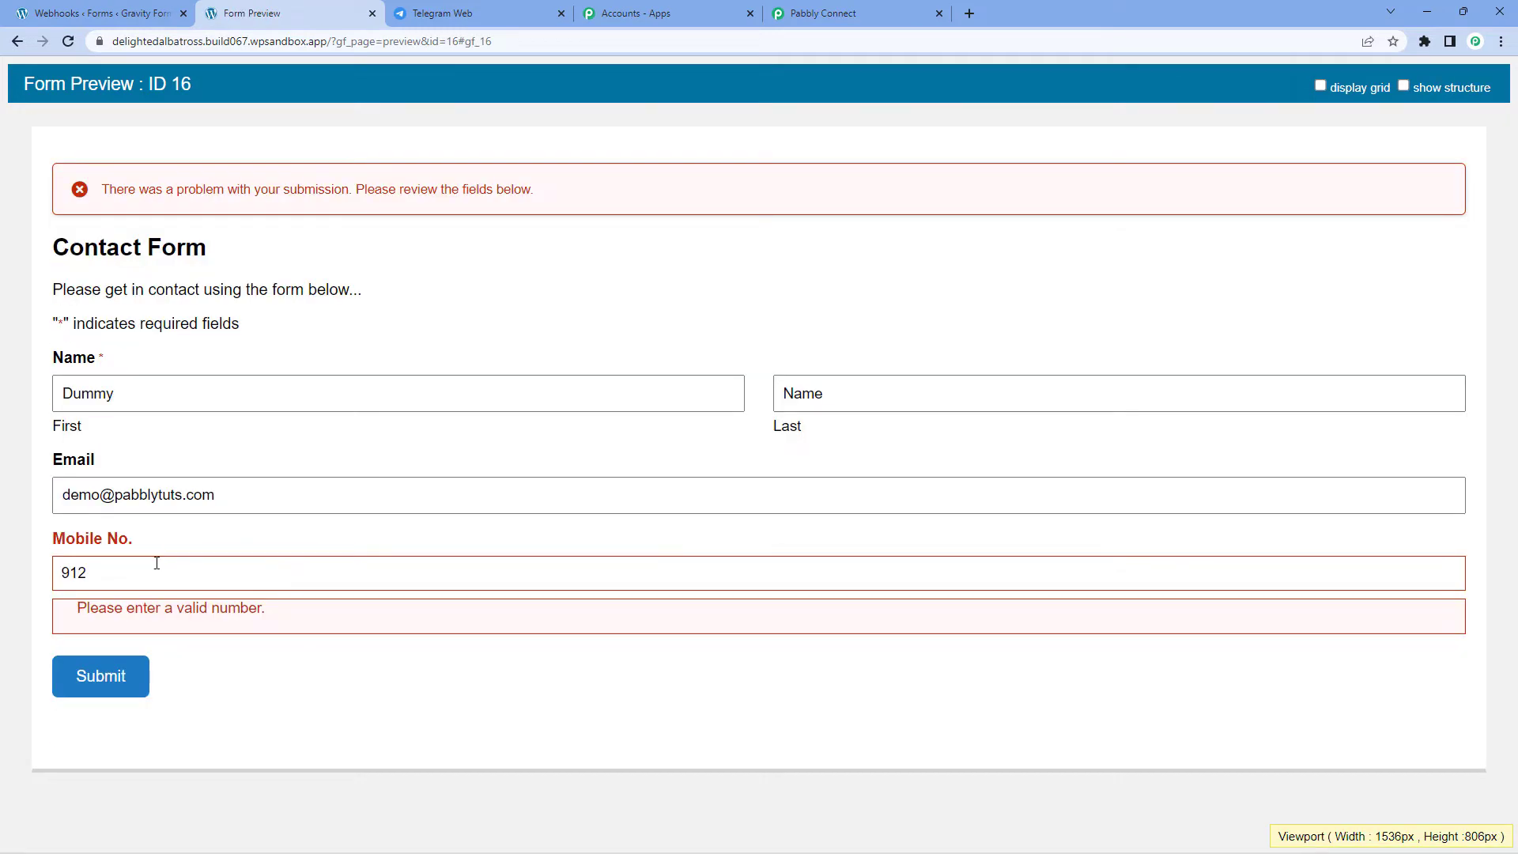
Step: Replace the invalid mobile number with a valid 10-digit number and resubmit
{"action": "left_click", "coordinate": [139, 573]}
{"action": "double_click", "coordinate": [141, 579]}
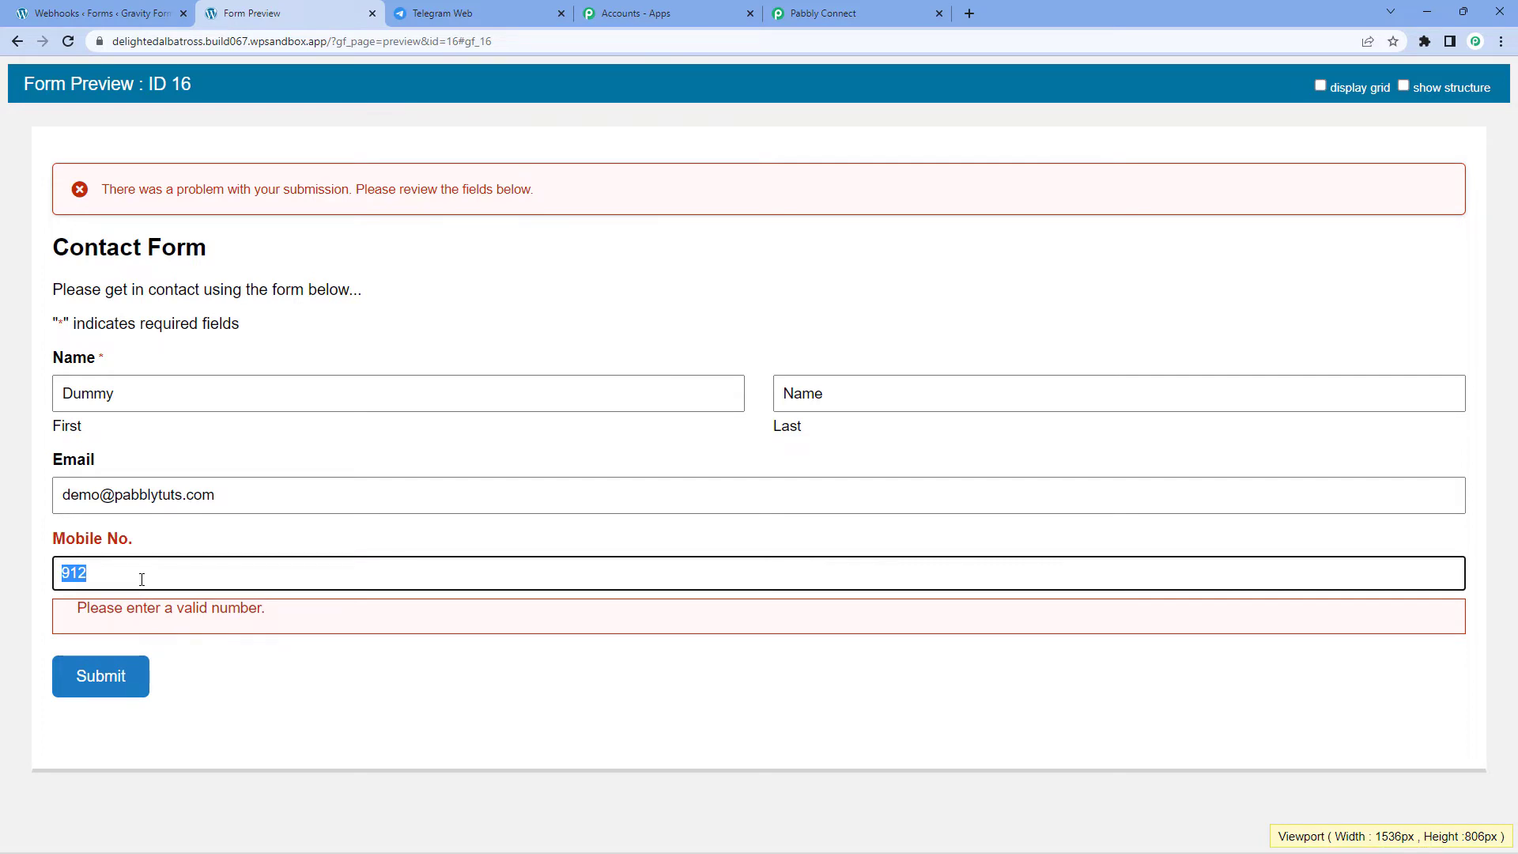
{"action": "left_click", "coordinate": [125, 679]}
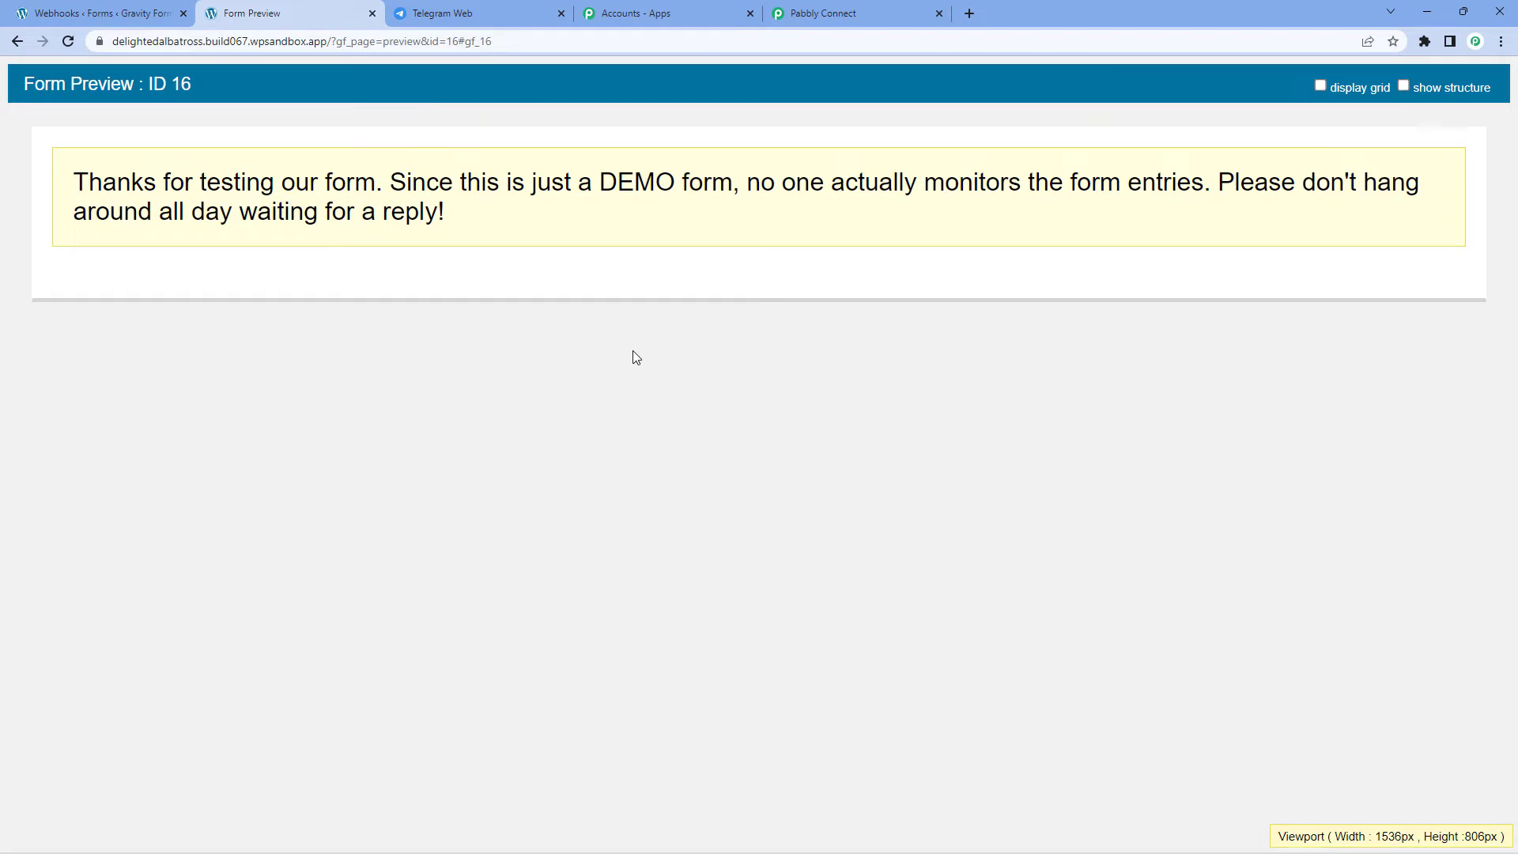
{"action": "left_click", "coordinate": [890, 11]}
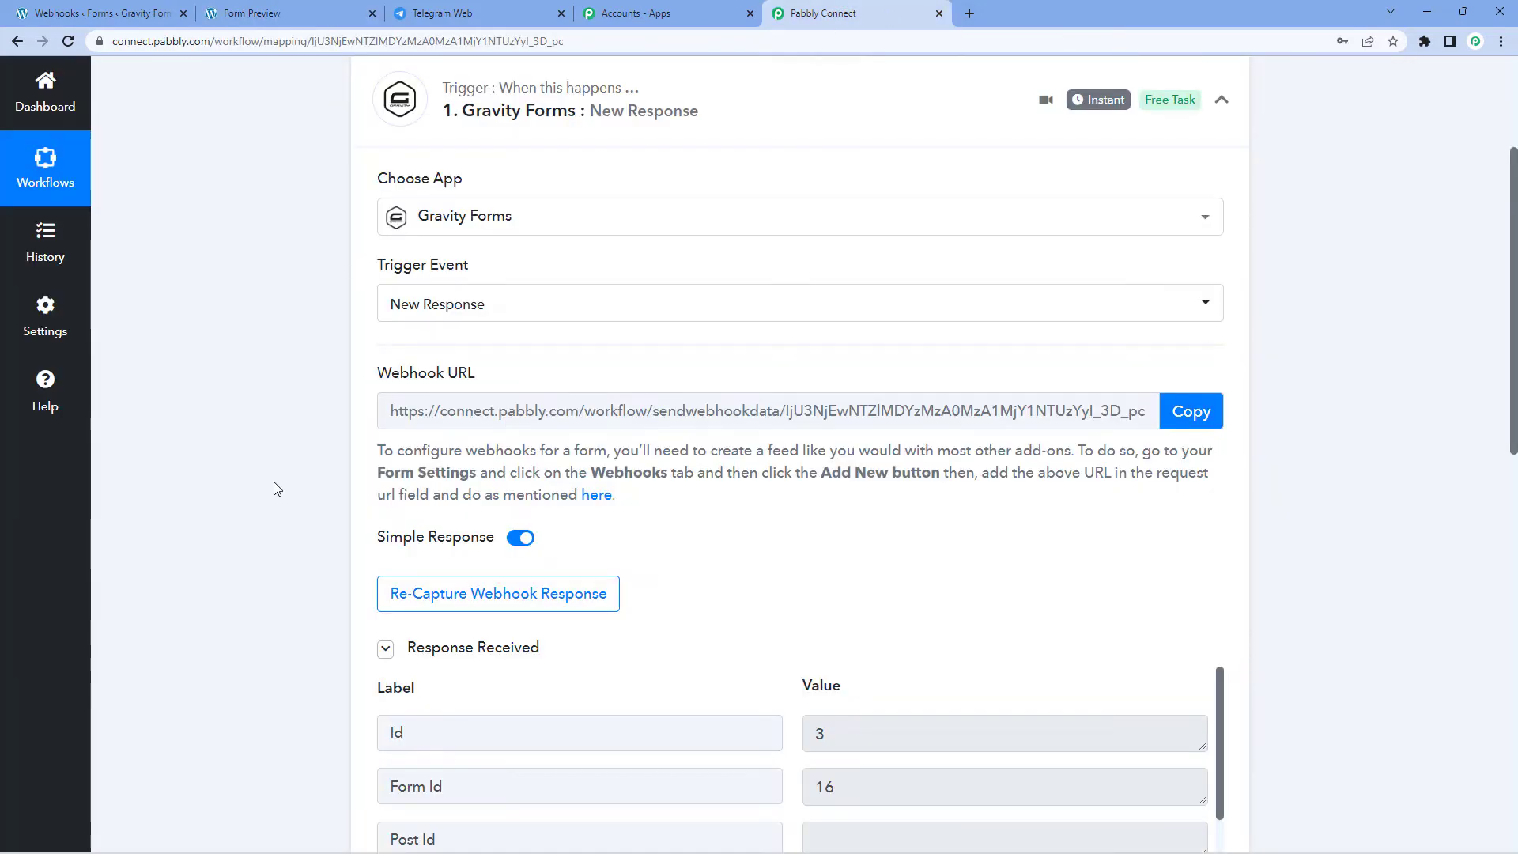
{"action": "scroll", "coordinate": [276, 488], "scroll_direction": "down", "scroll_amount": 5}
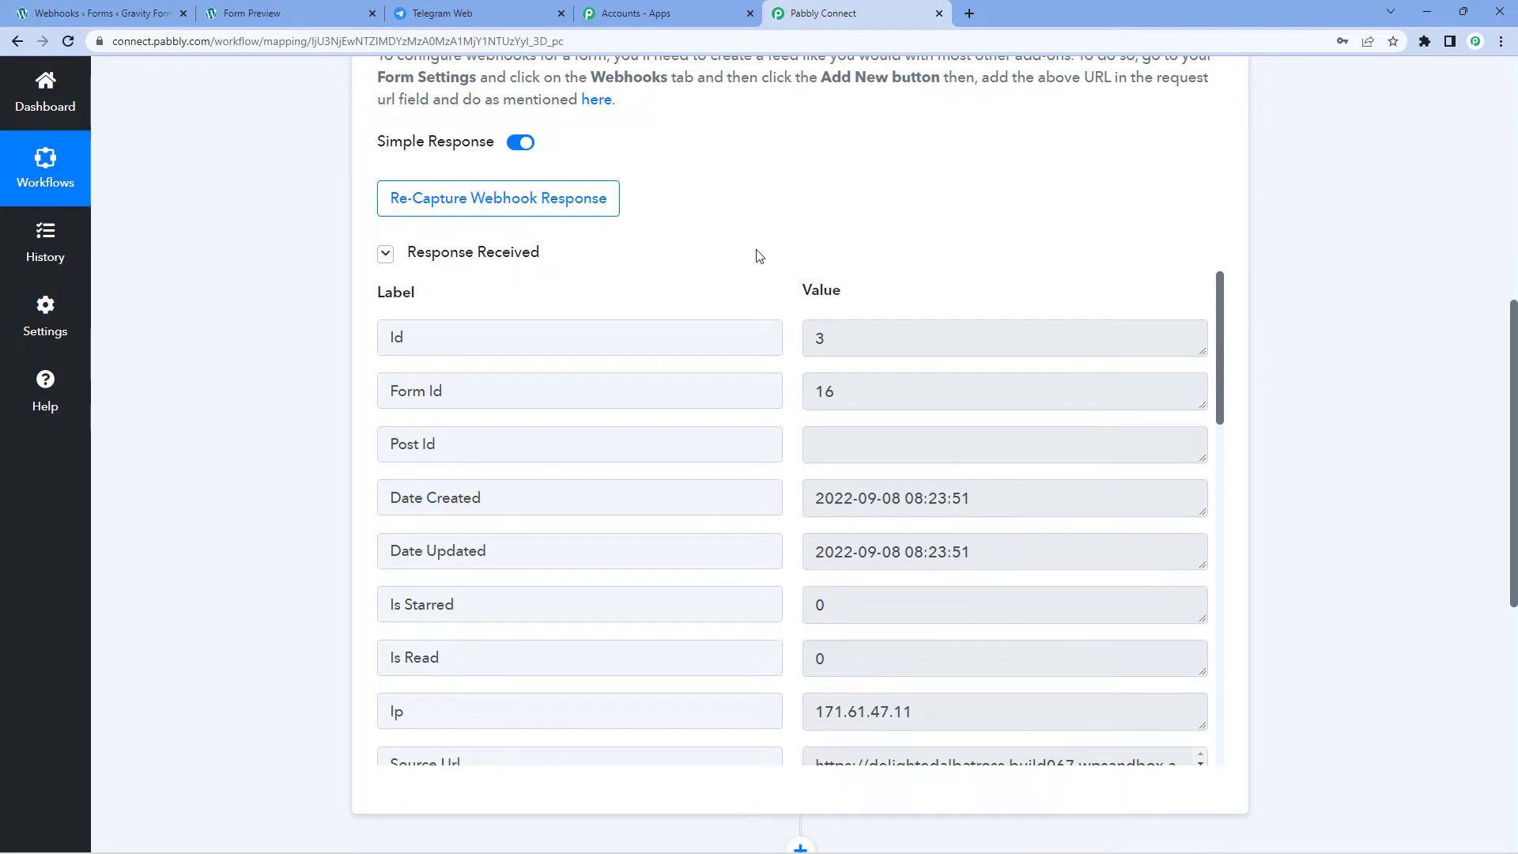
{"action": "scroll", "coordinate": [757, 257], "scroll_direction": "down", "scroll_amount": 1}
{"action": "scroll", "coordinate": [765, 278], "scroll_direction": "down", "scroll_amount": 9}
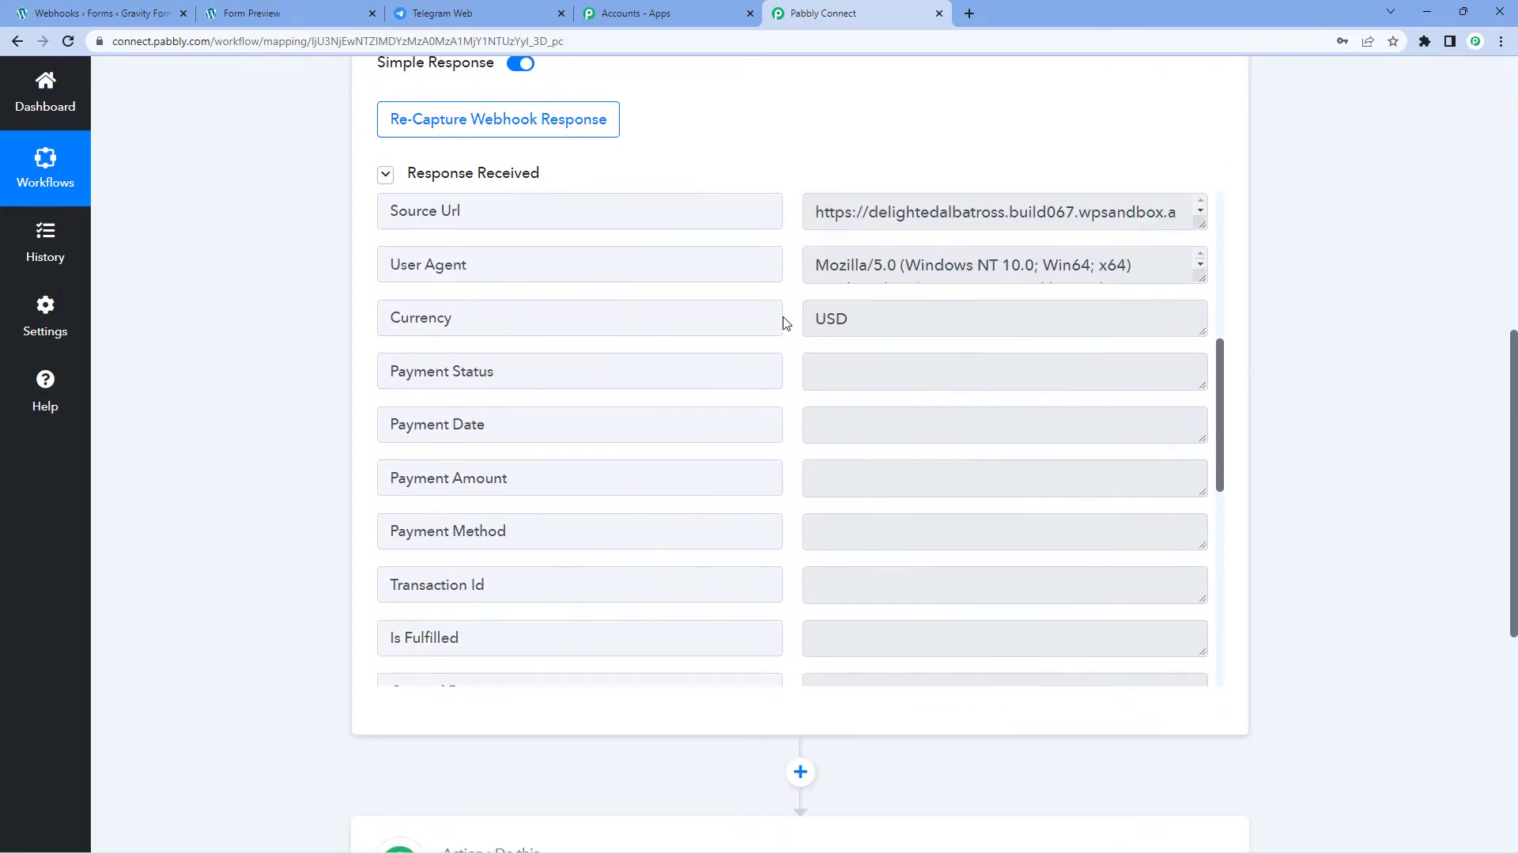
{"action": "scroll", "coordinate": [785, 323], "scroll_direction": "down", "scroll_amount": 6}
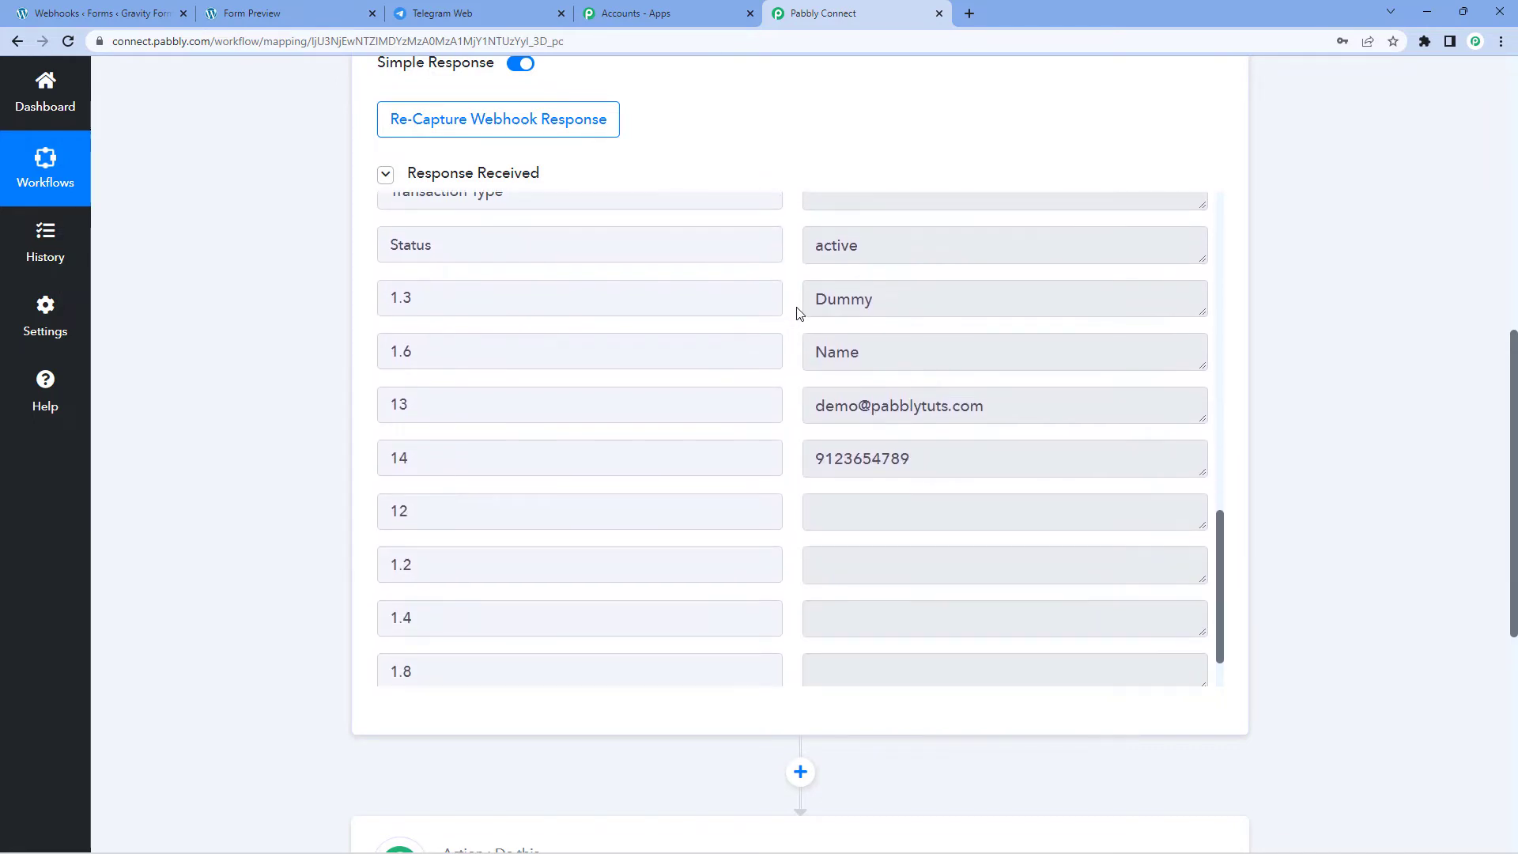
{"action": "left_click_drag", "start_coordinate": [909, 292], "coordinate": [725, 303]}
{"action": "left_click_drag", "start_coordinate": [895, 343], "coordinate": [751, 351]}
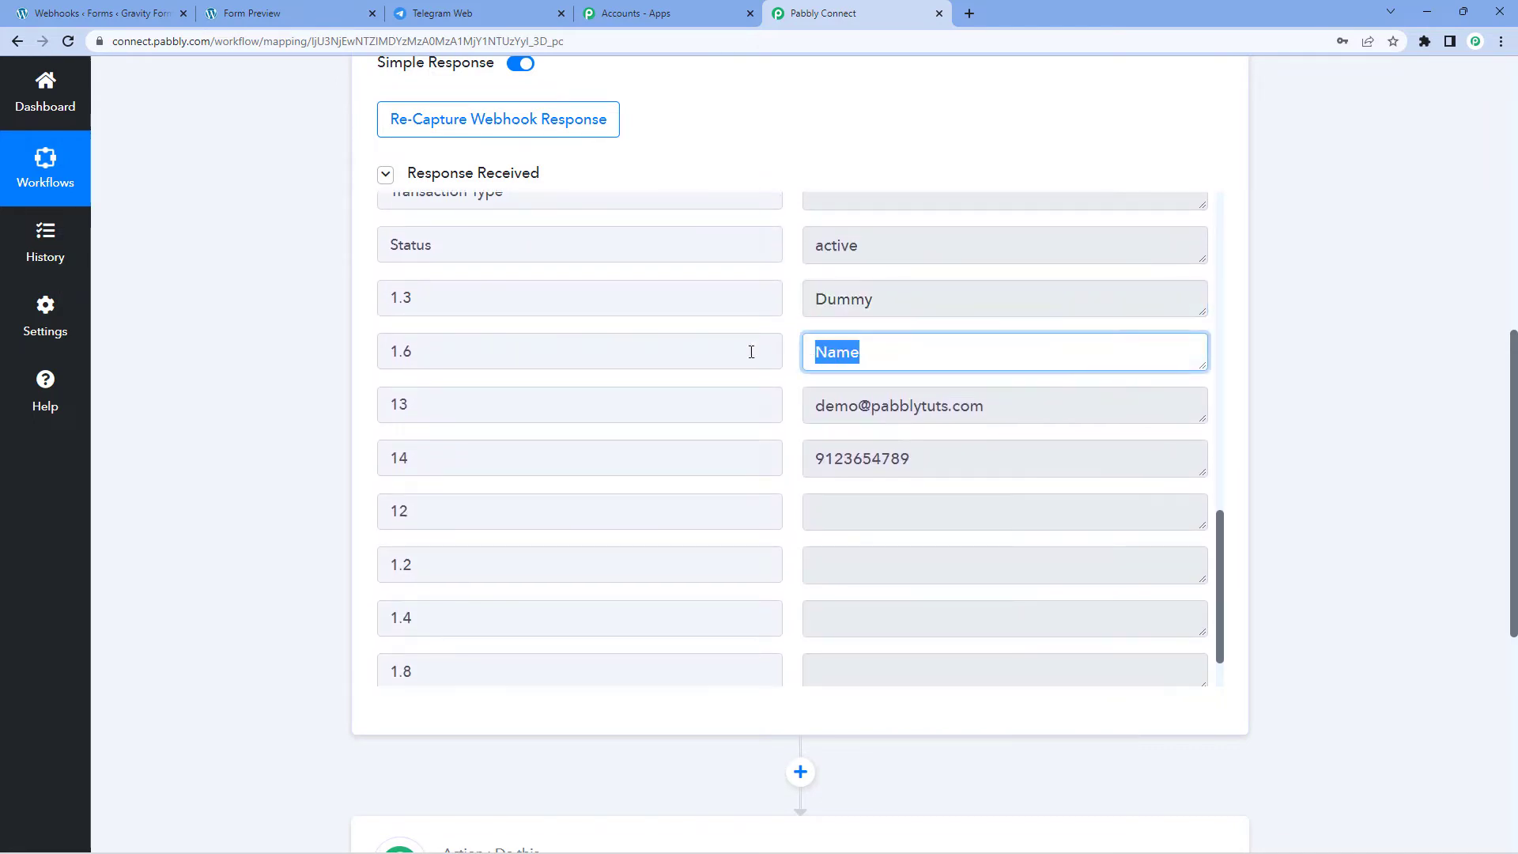
{"action": "left_click_drag", "start_coordinate": [1009, 417], "coordinate": [790, 409]}
{"action": "left_click_drag", "start_coordinate": [948, 458], "coordinate": [735, 461]}
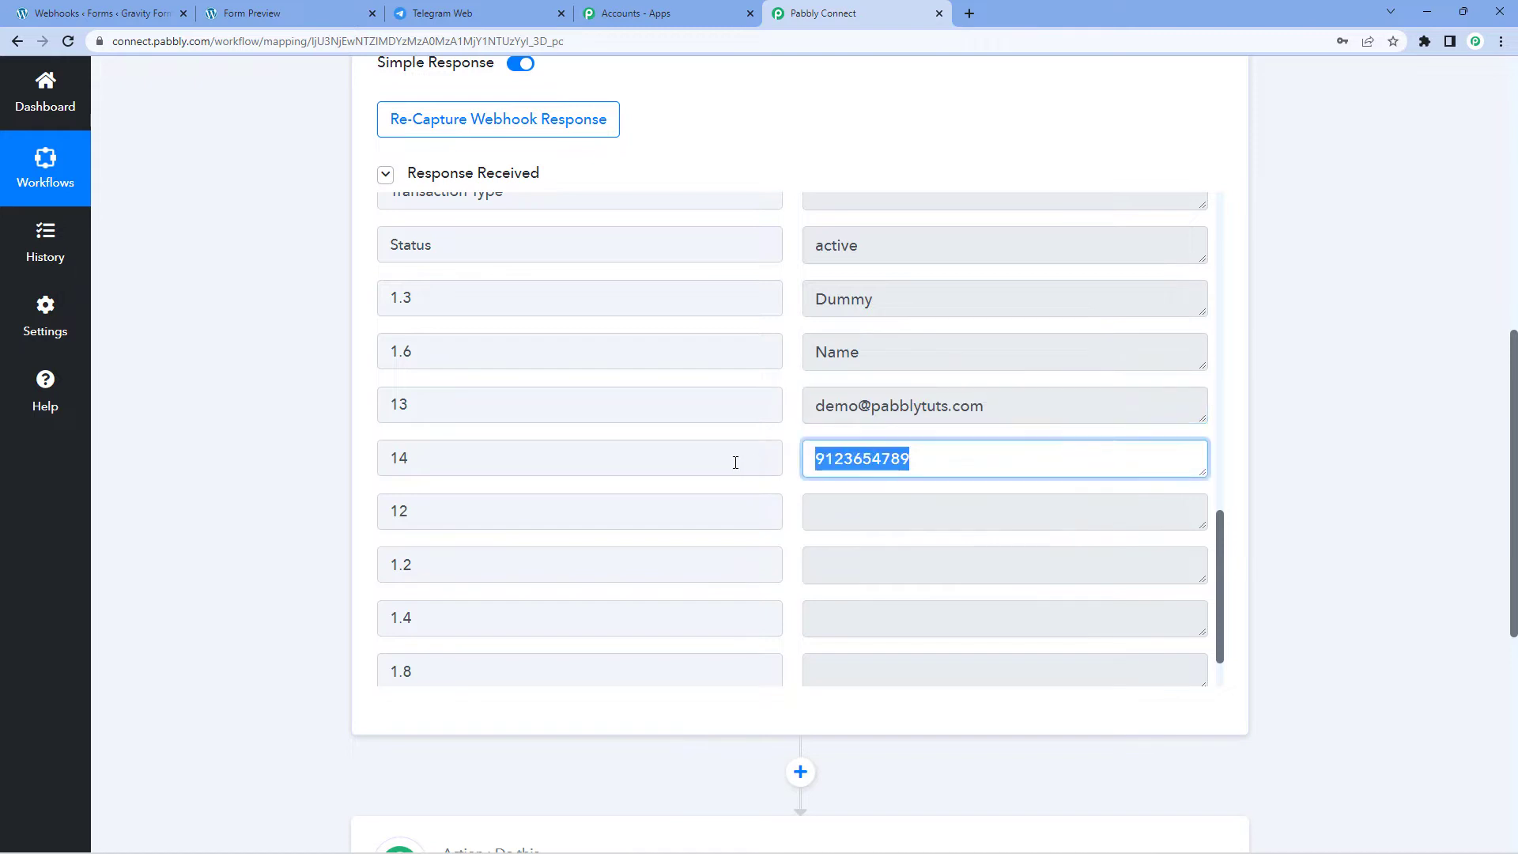
{"action": "left_click", "coordinate": [308, 416]}
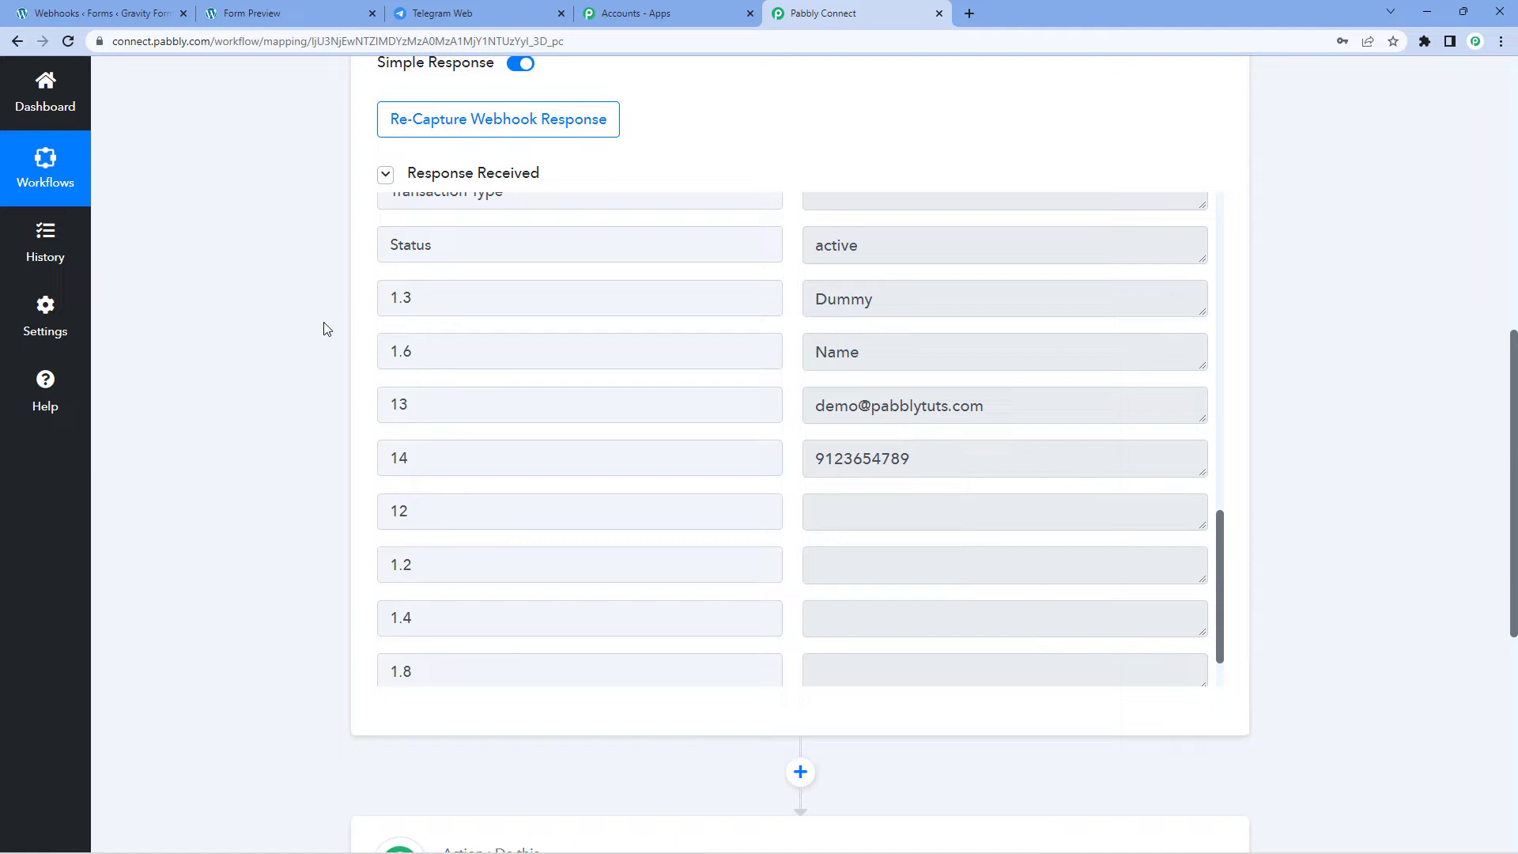
{"action": "scroll", "coordinate": [325, 328], "scroll_direction": "down", "scroll_amount": 6}
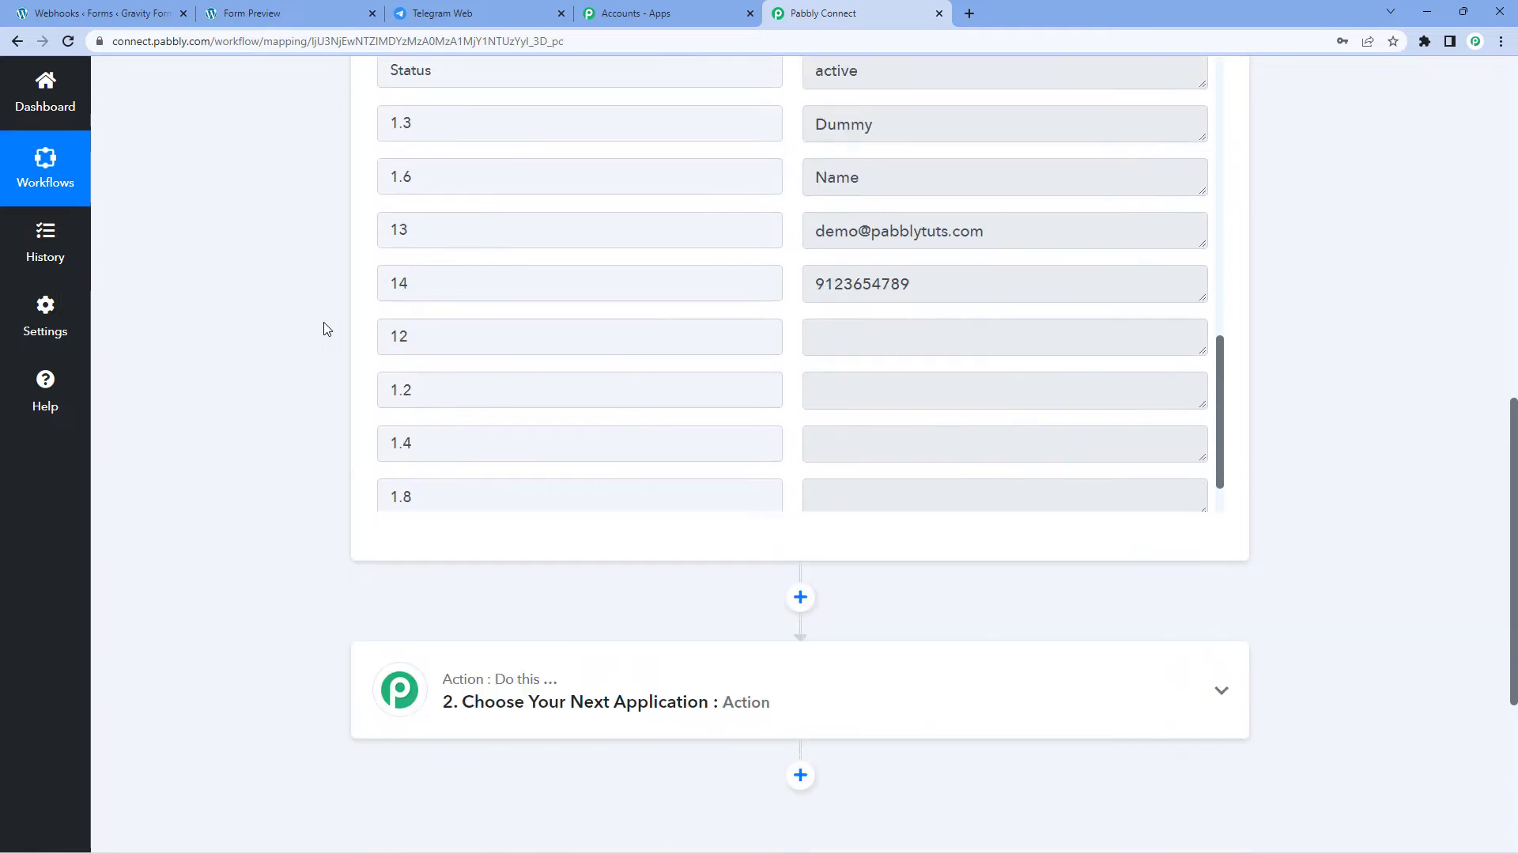
Step: Set the action to Telegram Bot 'Send a Text Message or a Reply (HTML)' and add a new connection
{"action": "left_click", "coordinate": [660, 361]}
{"action": "scroll", "coordinate": [279, 373], "scroll_direction": "down", "scroll_amount": 2}
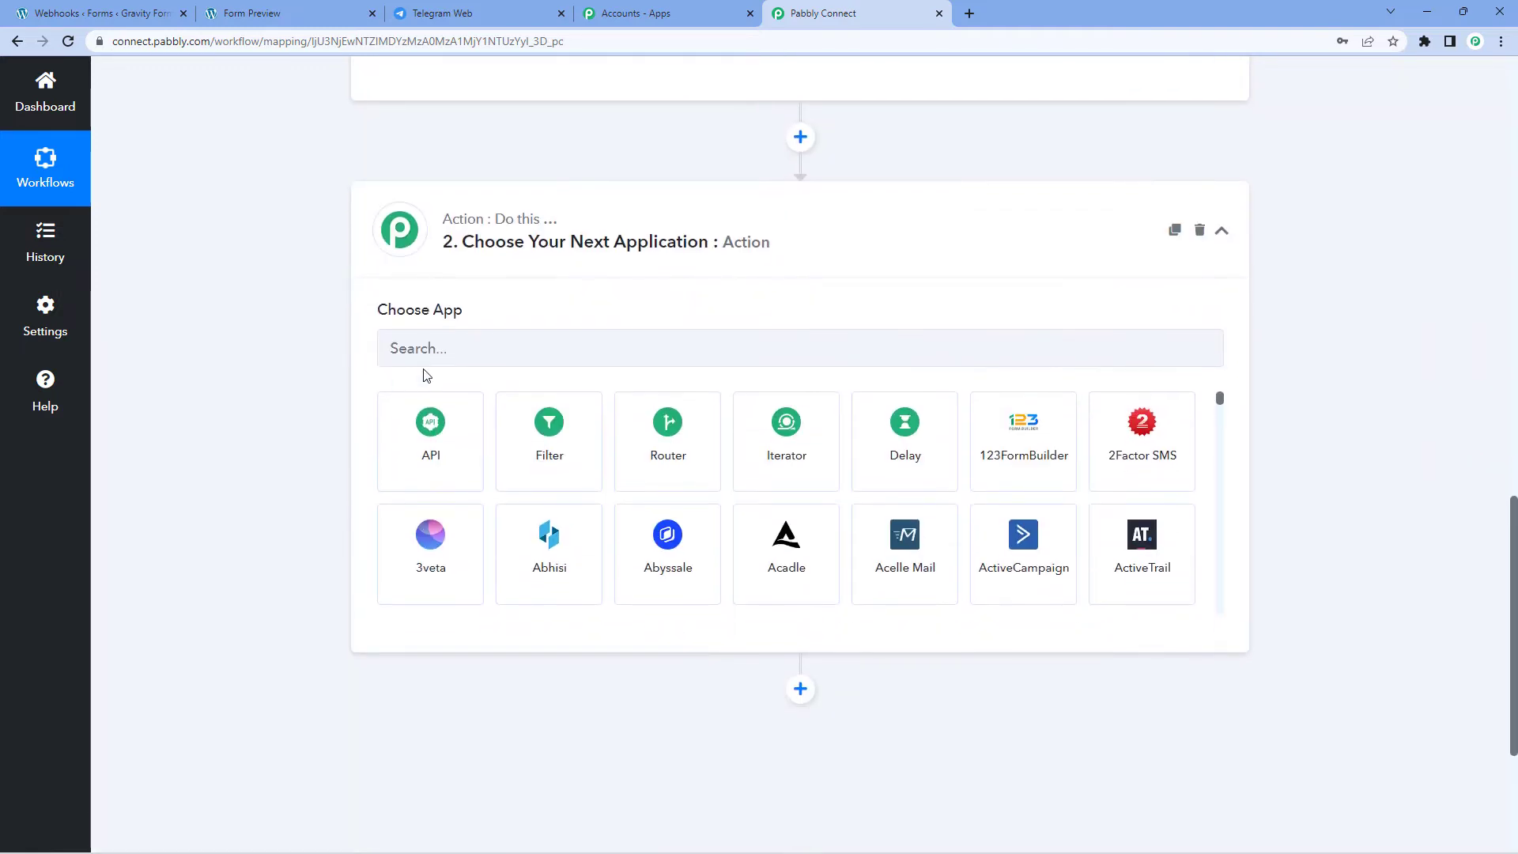
{"action": "left_click", "coordinate": [442, 358]}
{"action": "type", "text": "Te"}
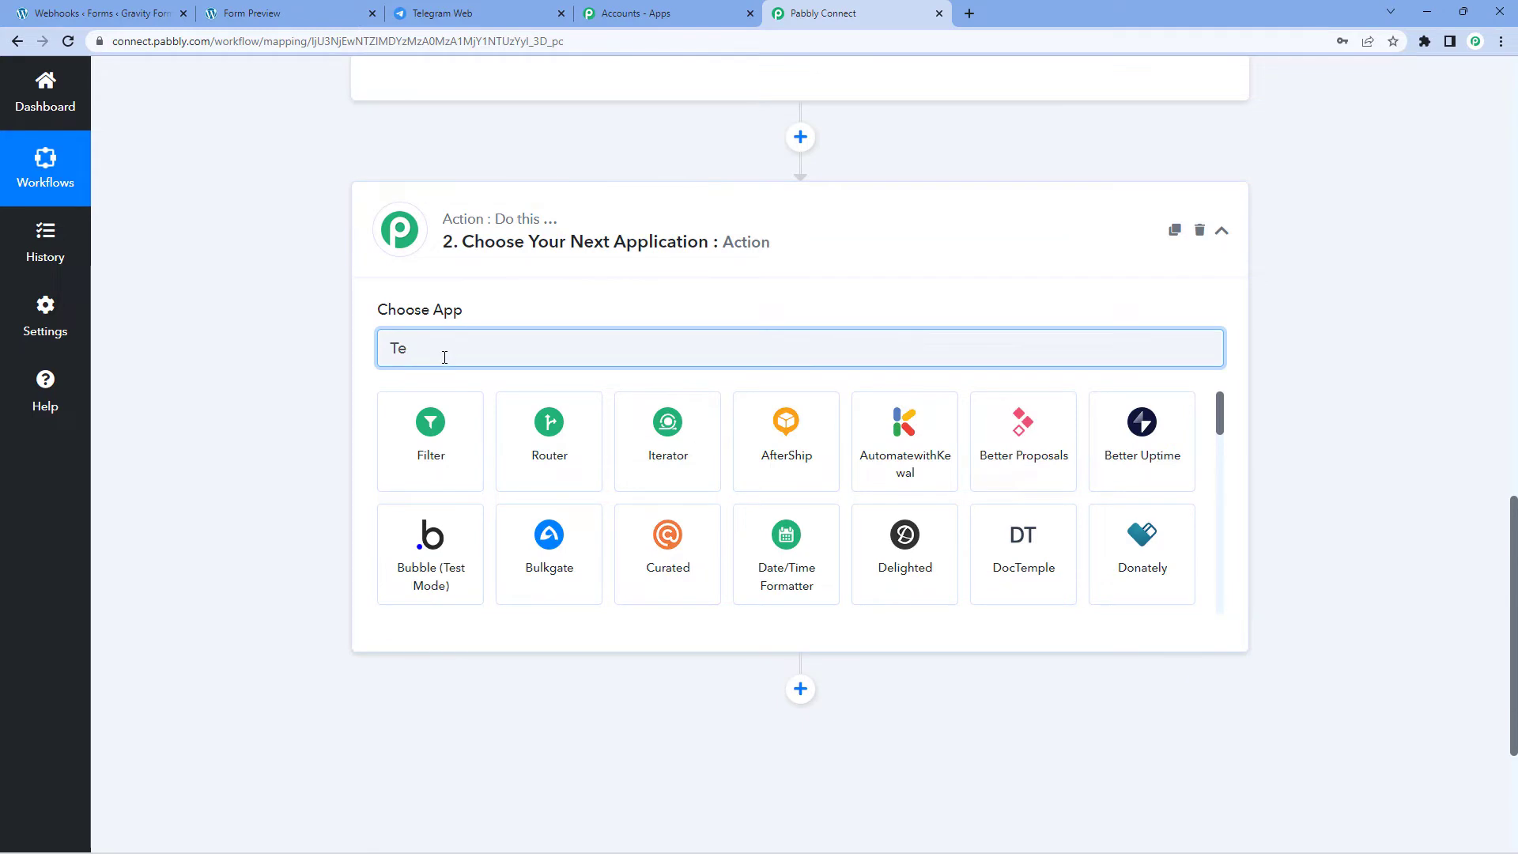
{"action": "type", "text": "legra"}
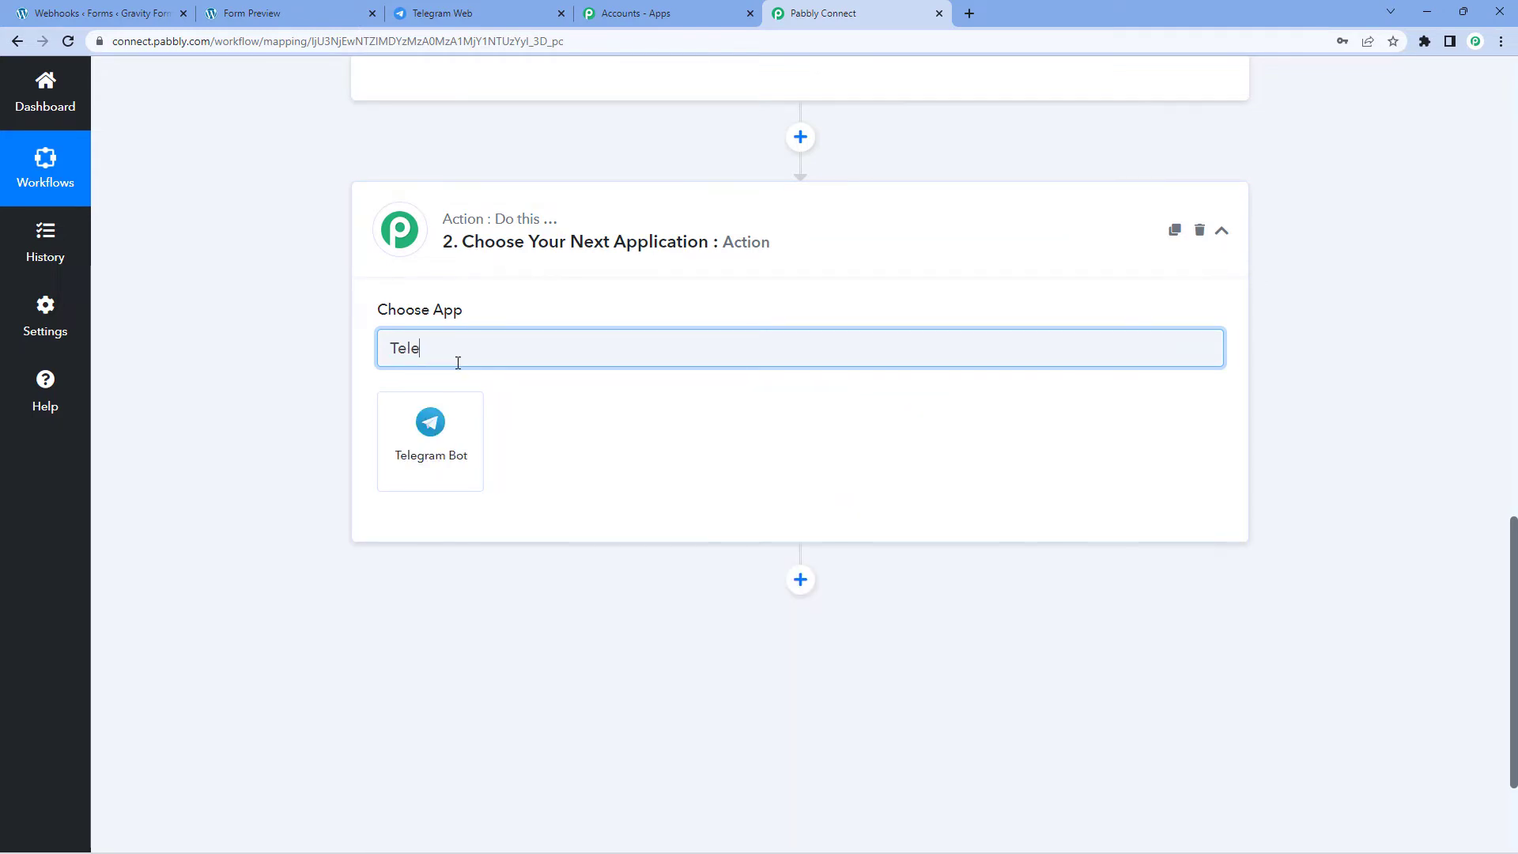
{"action": "left_click", "coordinate": [453, 436]}
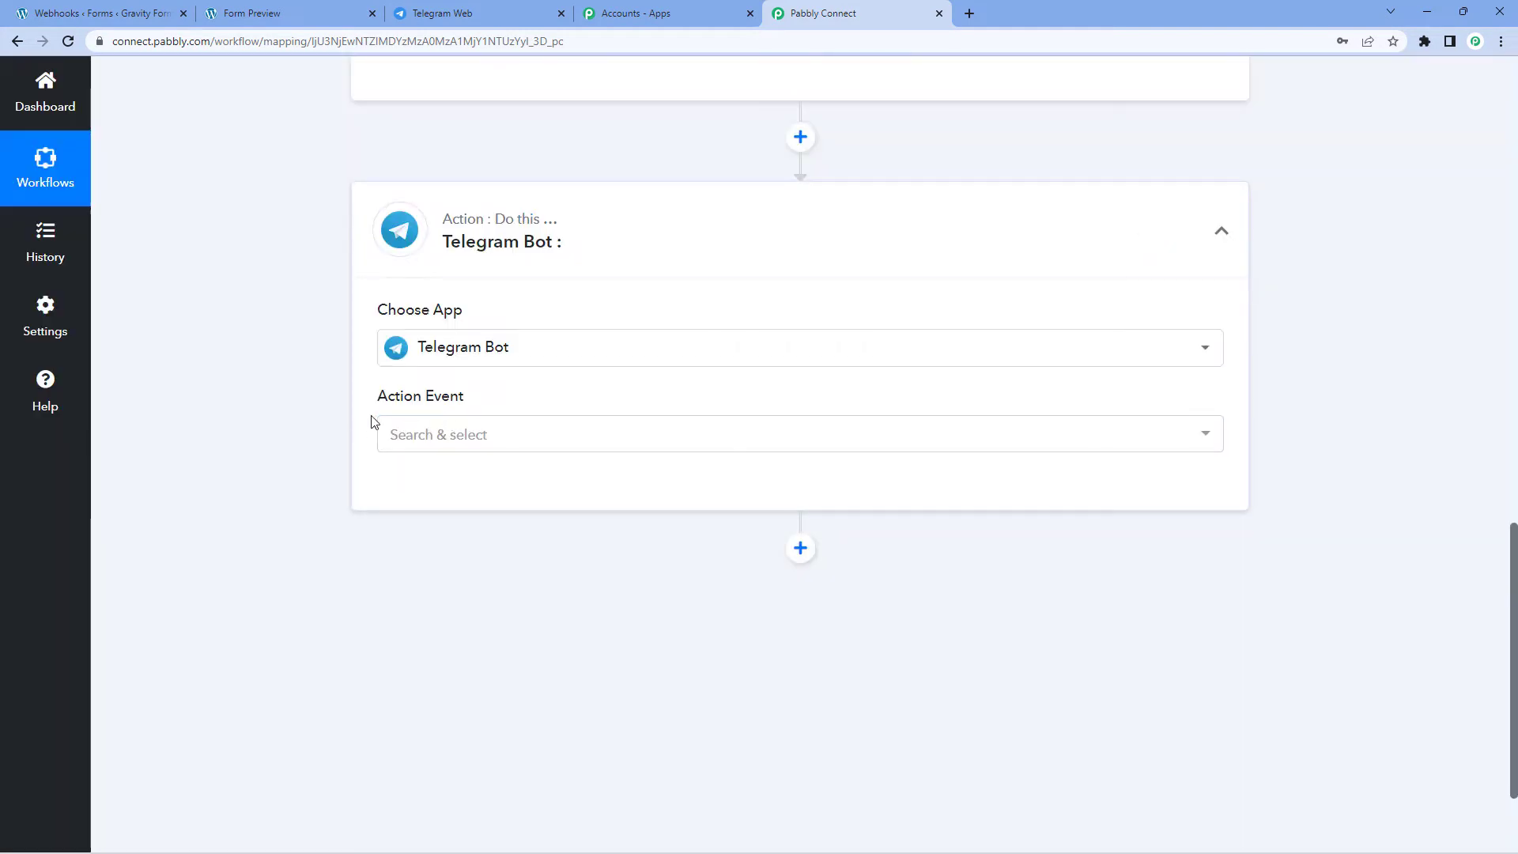
{"action": "left_click", "coordinate": [394, 434]}
{"action": "scroll", "coordinate": [331, 445], "scroll_direction": "down", "scroll_amount": 2}
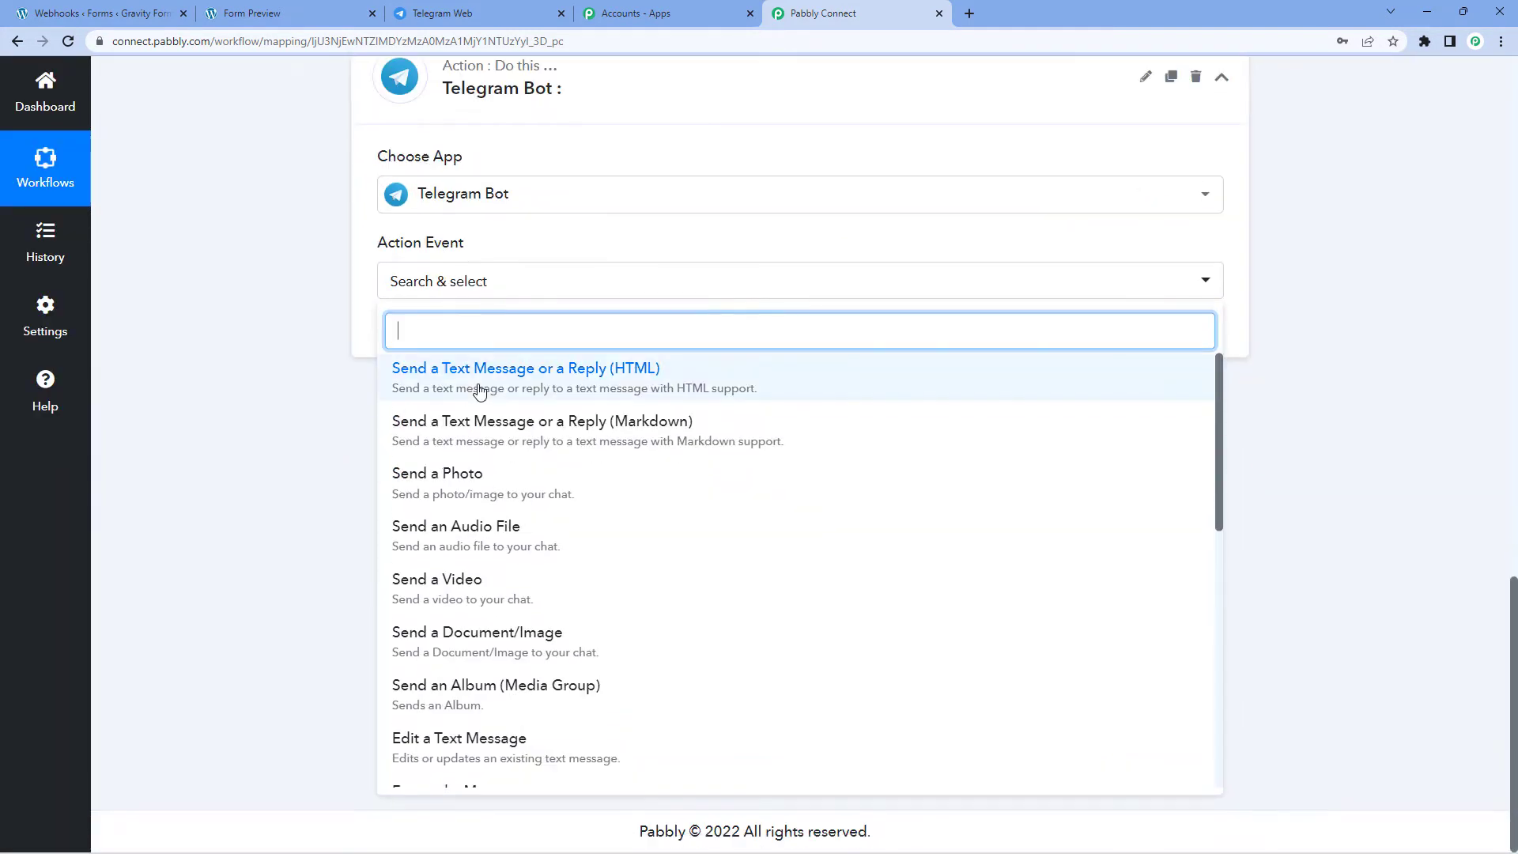
{"action": "left_click", "coordinate": [570, 390]}
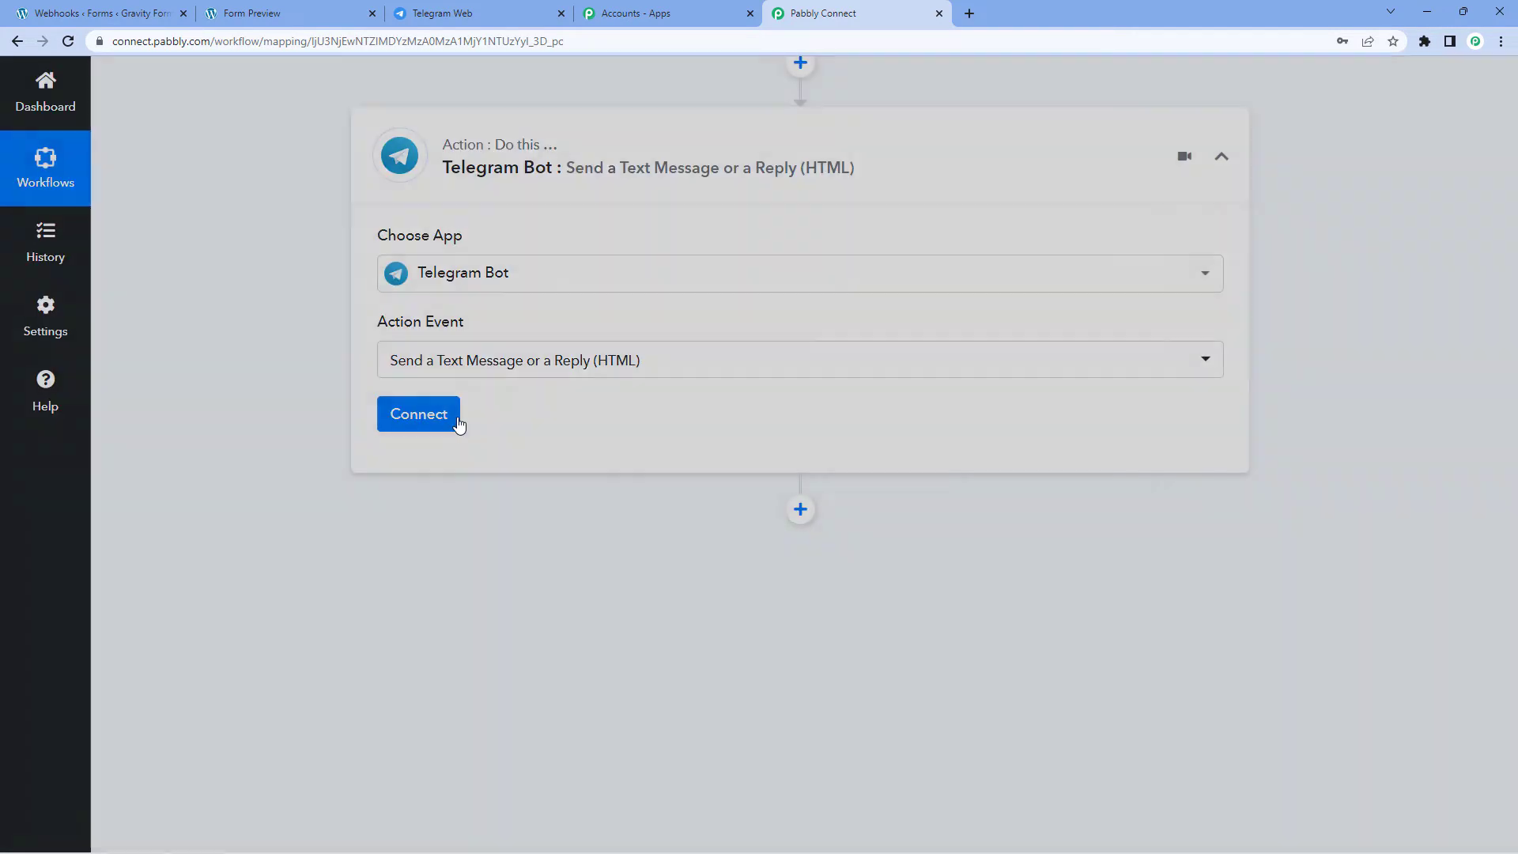
{"action": "left_click", "coordinate": [458, 425]}
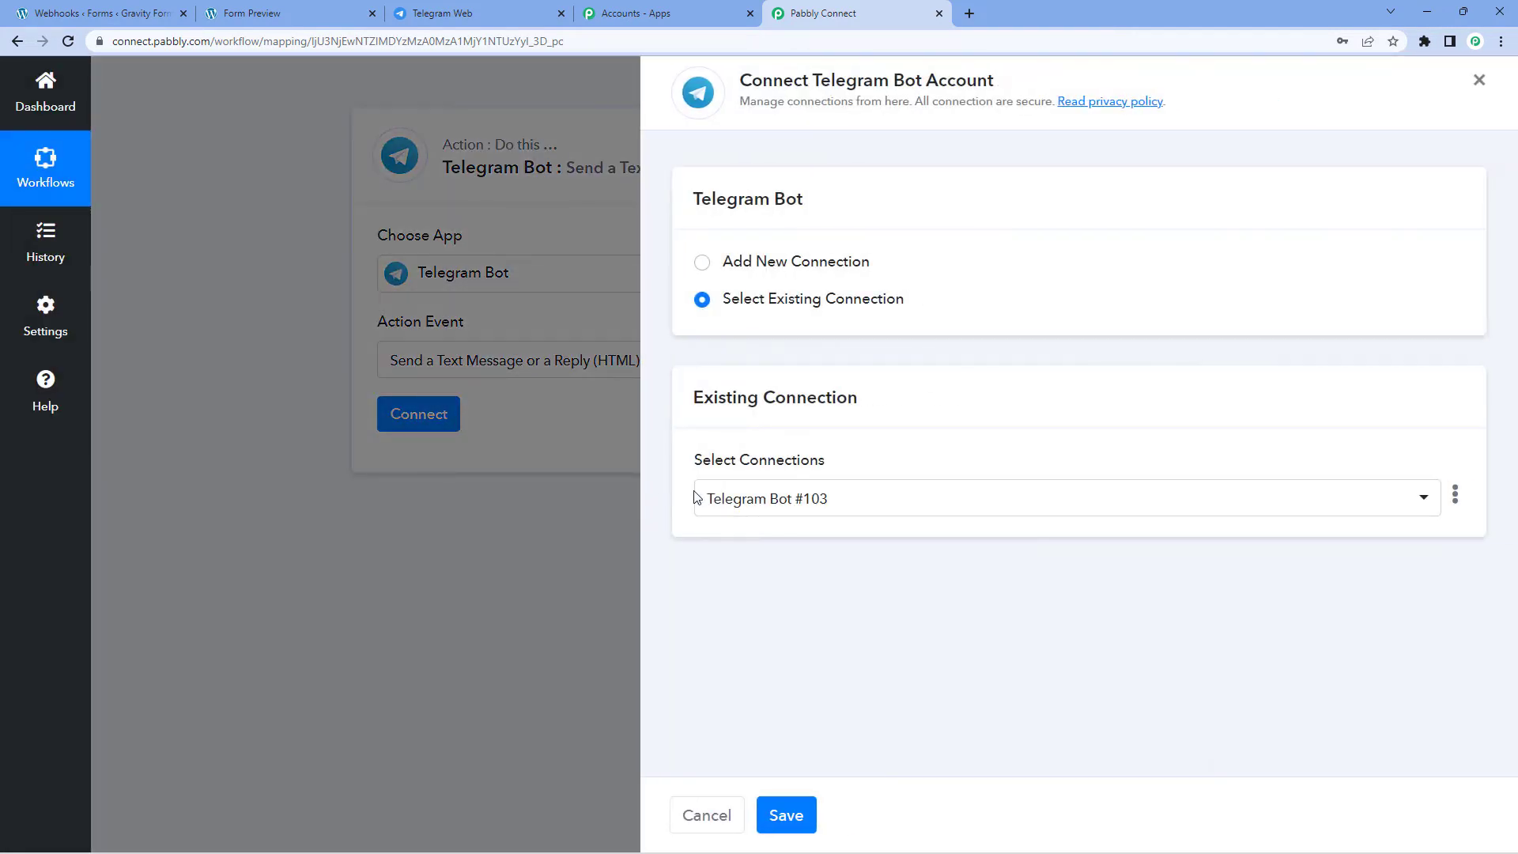
{"action": "left_click", "coordinate": [701, 261]}
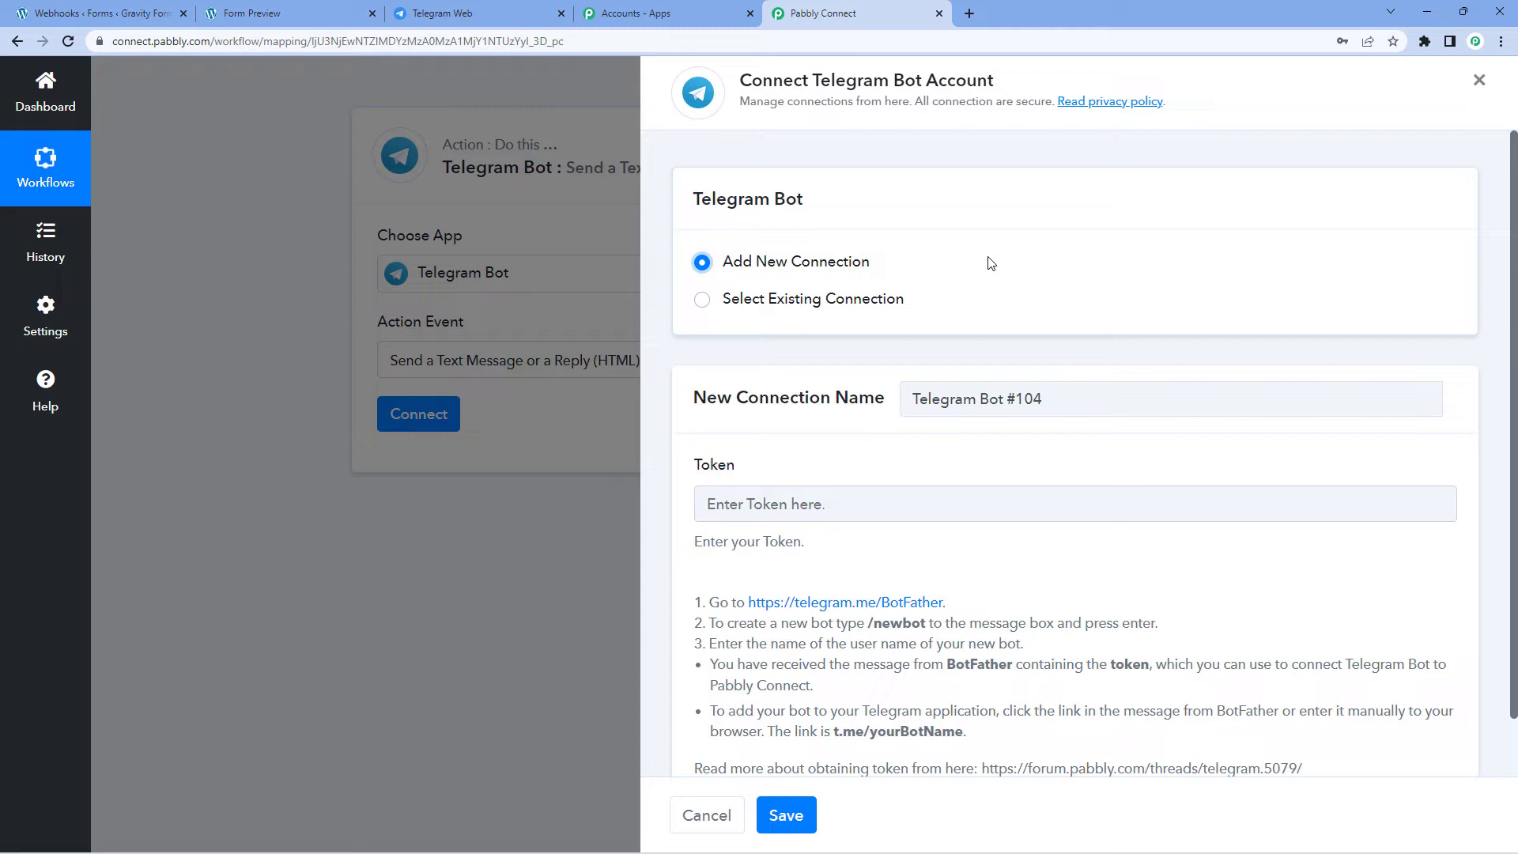
Step: In Telegram Web, search 'Bot' and open the BotFather chat
{"action": "left_click", "coordinate": [457, 14]}
{"action": "scroll", "coordinate": [548, 235], "scroll_direction": "up", "scroll_amount": 3}
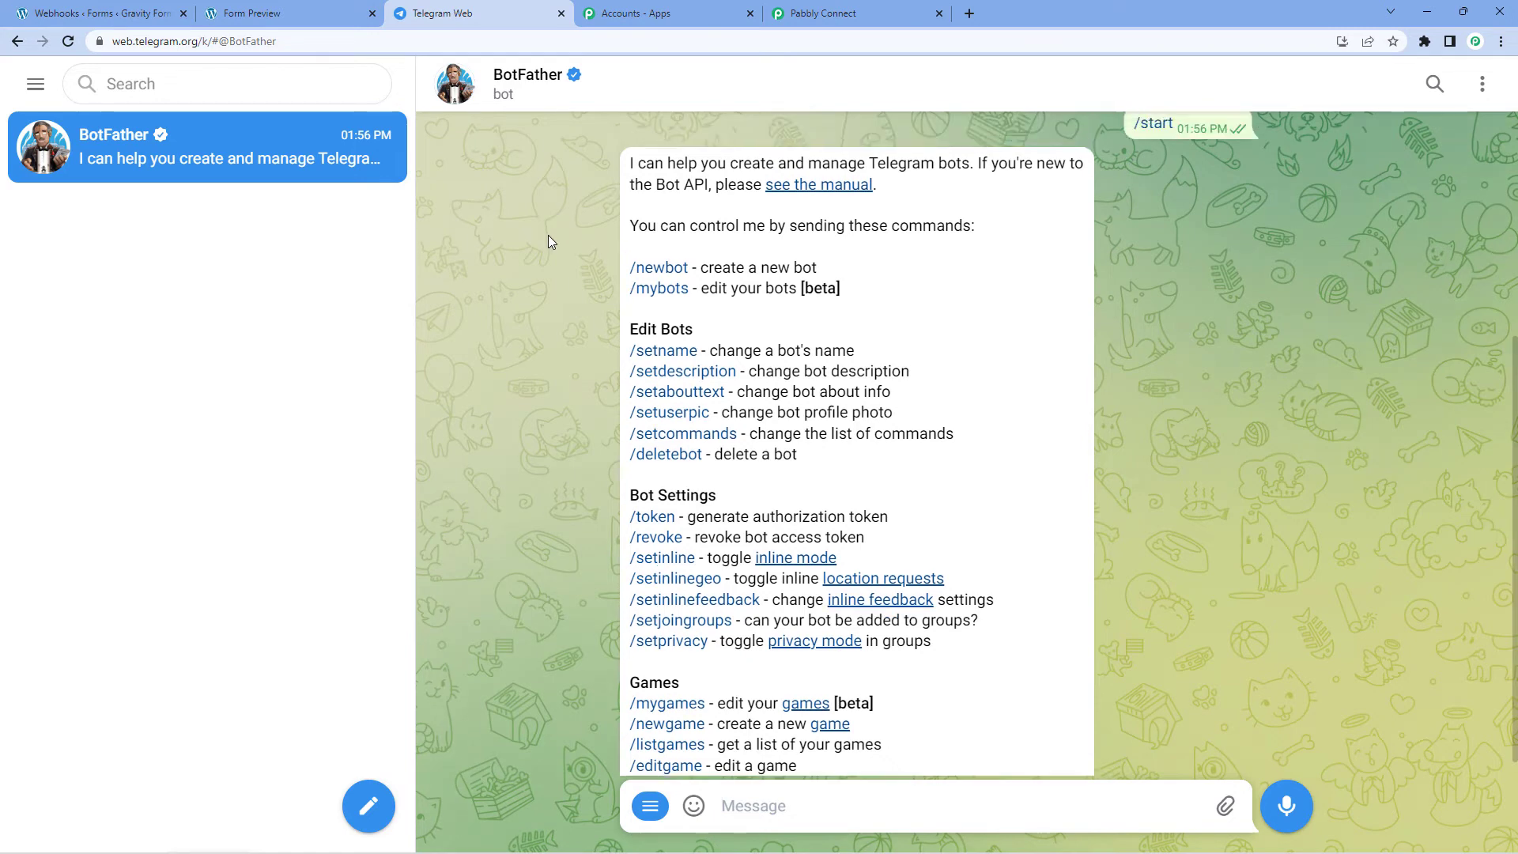
{"action": "scroll", "coordinate": [548, 236], "scroll_direction": "down", "scroll_amount": 3}
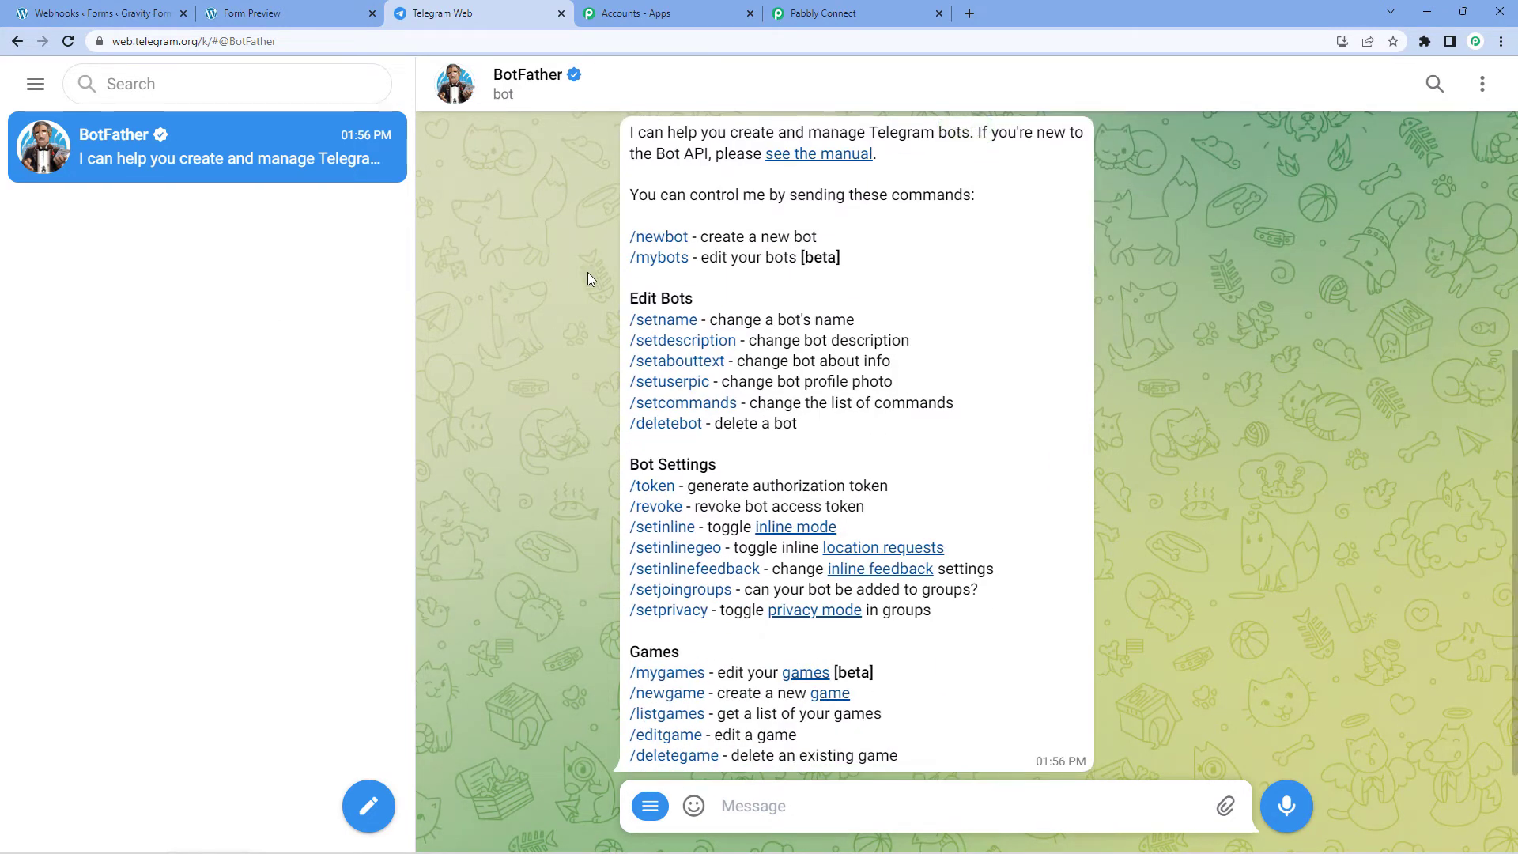
{"action": "left_click", "coordinate": [175, 96]}
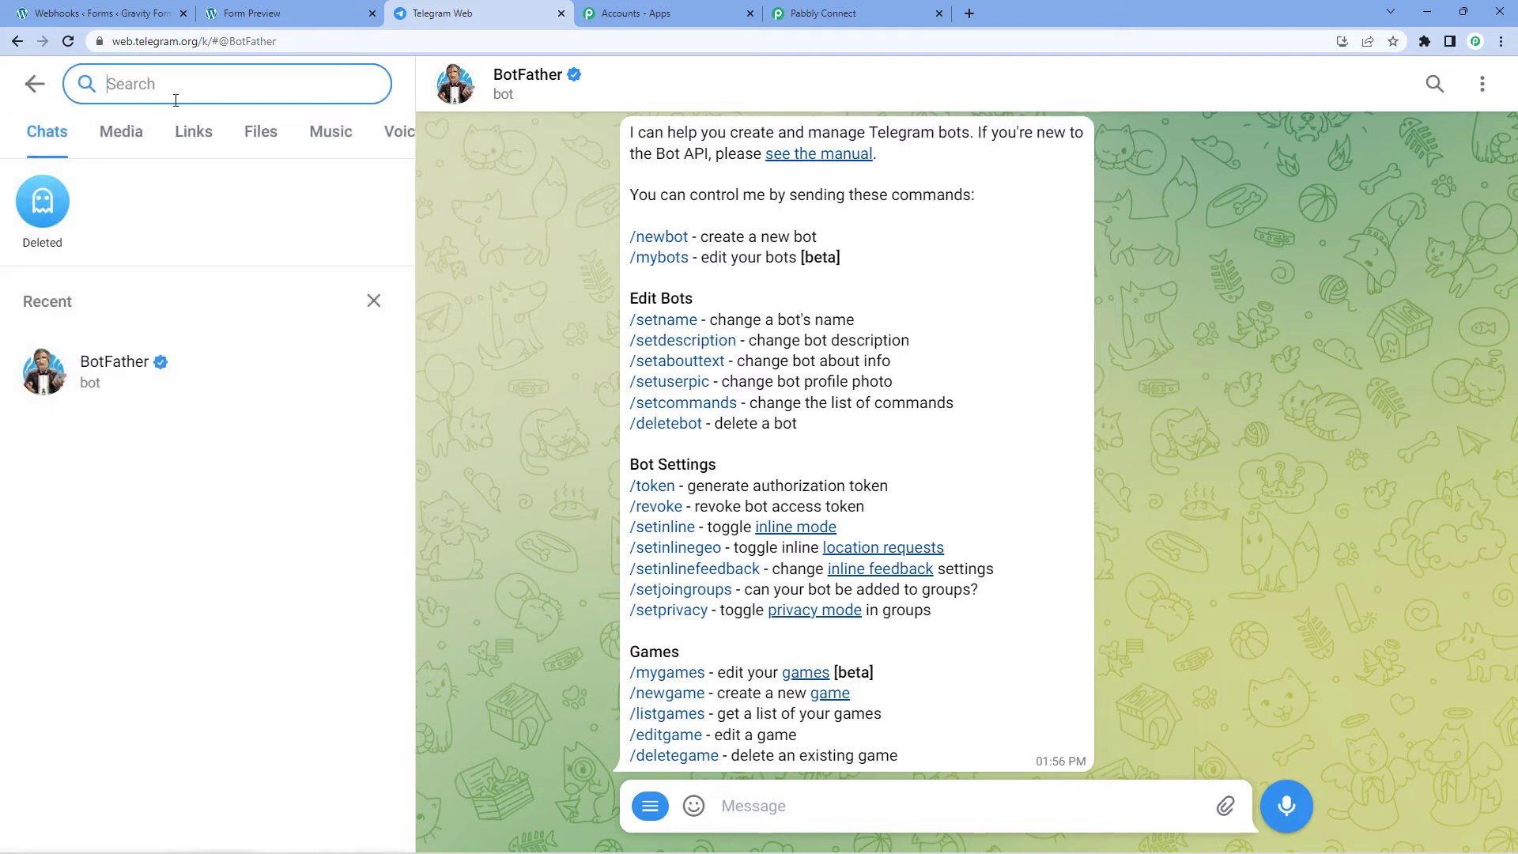
{"action": "type", "text": "Bot"}
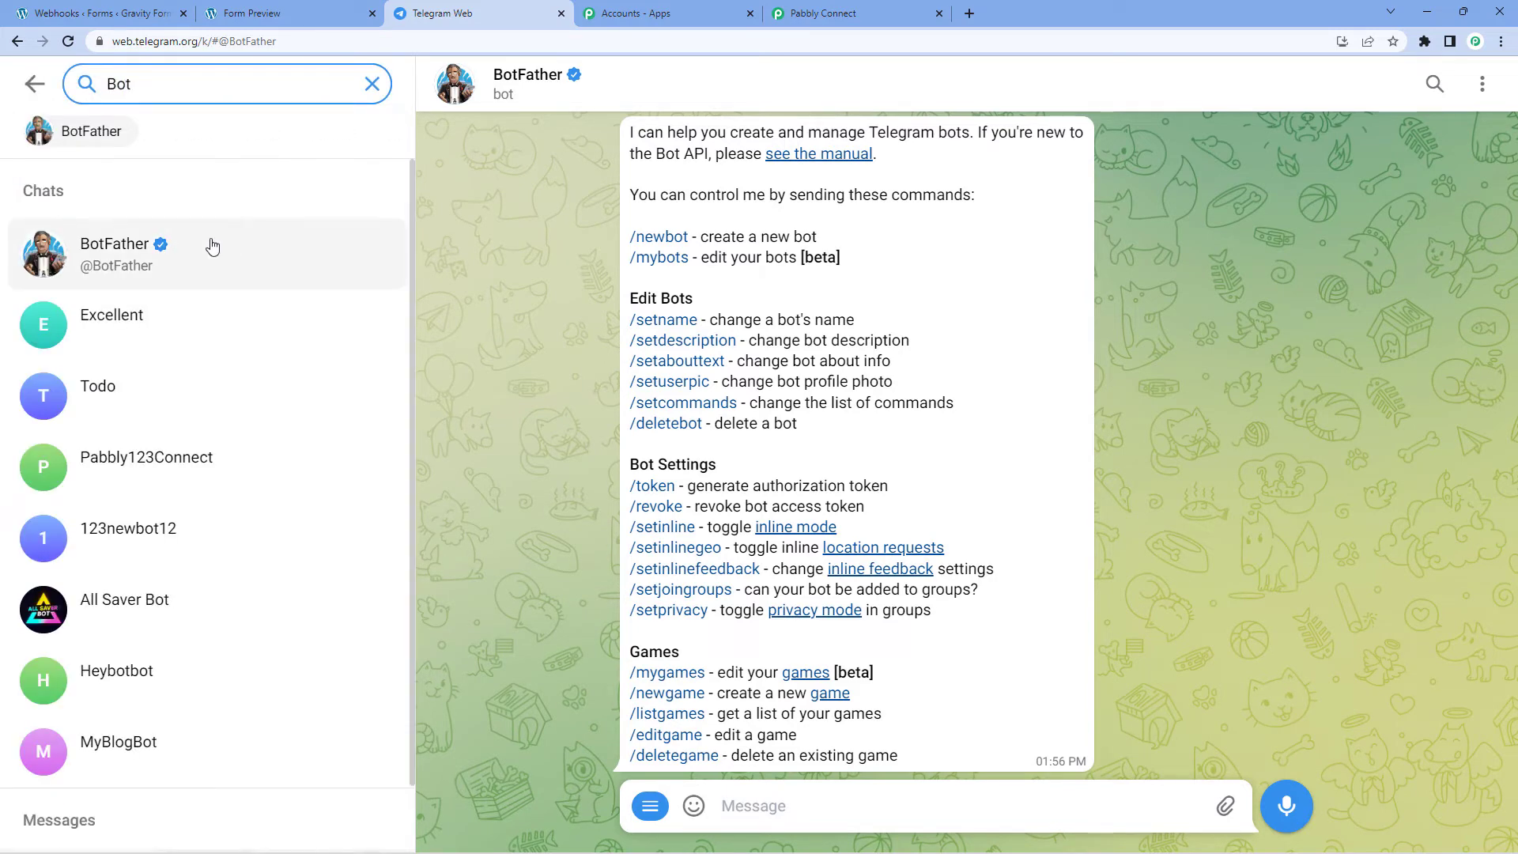
{"action": "left_click", "coordinate": [212, 247]}
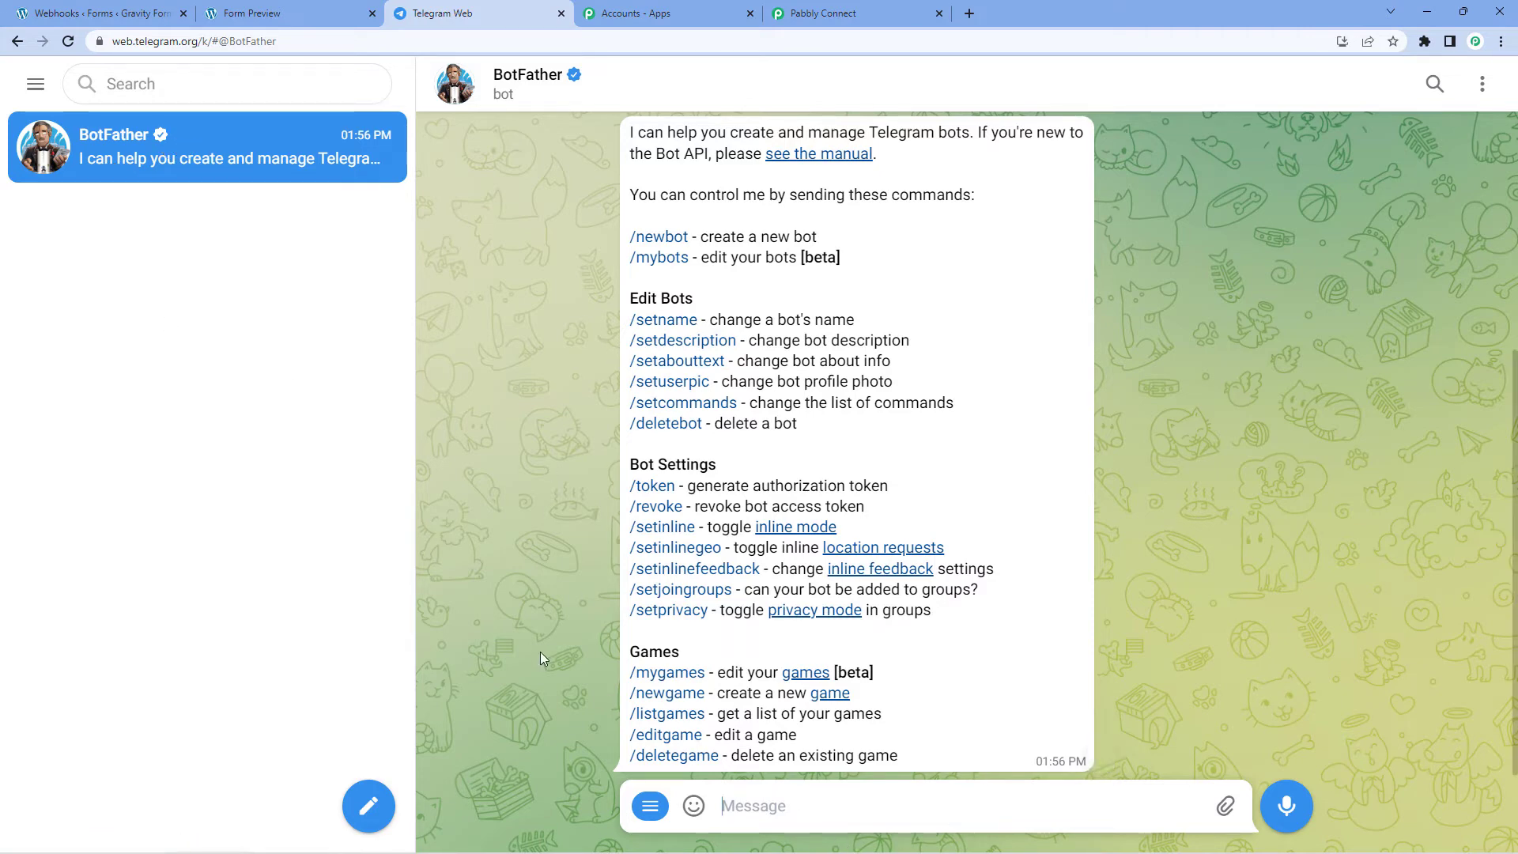
Step: Send BotFather the /newbot command
{"action": "type", "text": "/s"}
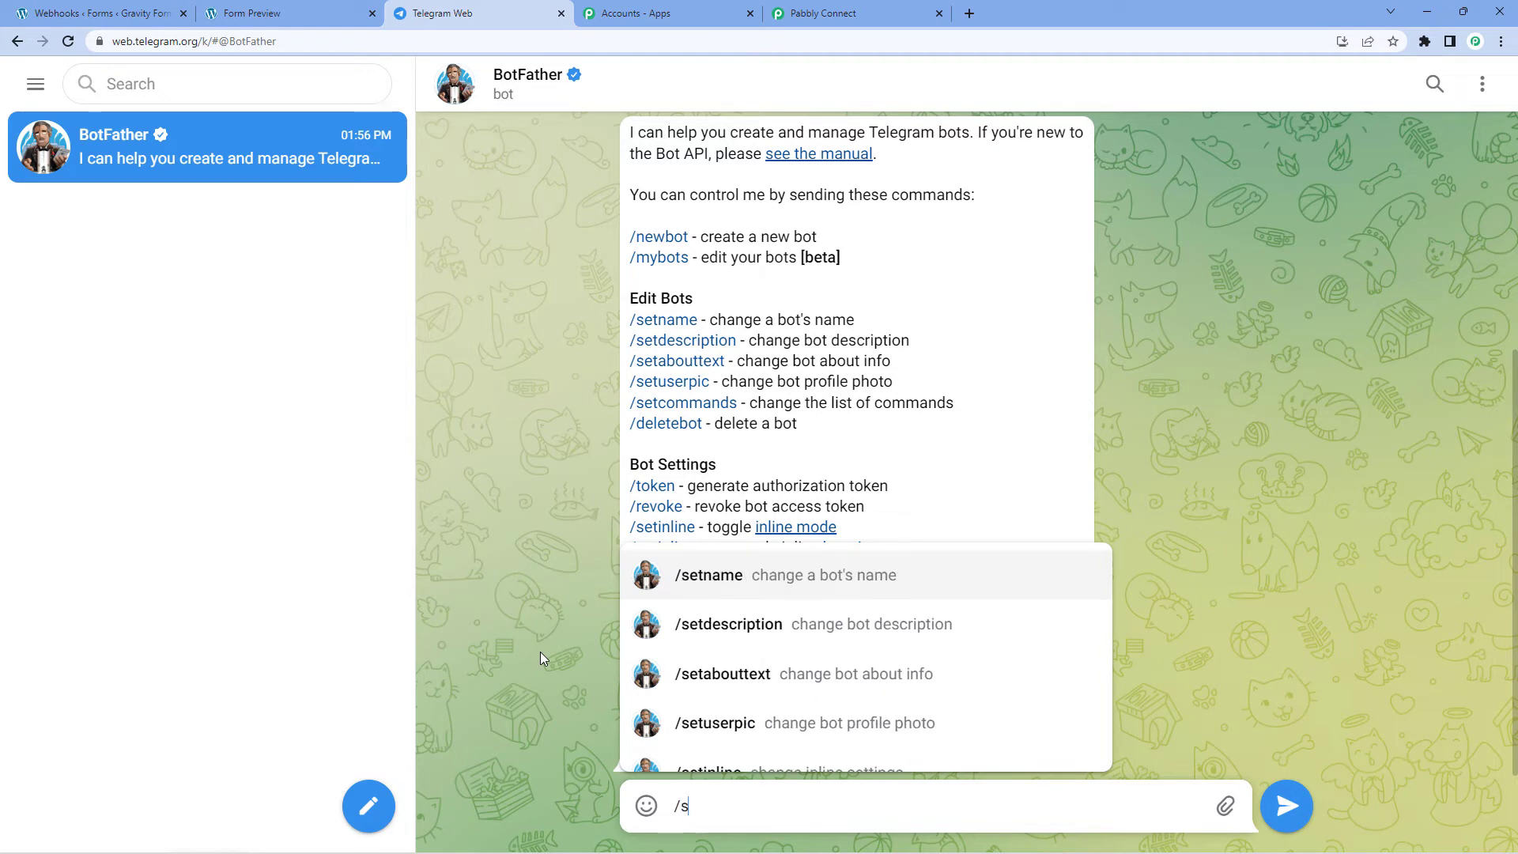
{"action": "key", "text": "BackSpace"}
{"action": "type", "text": "new"}
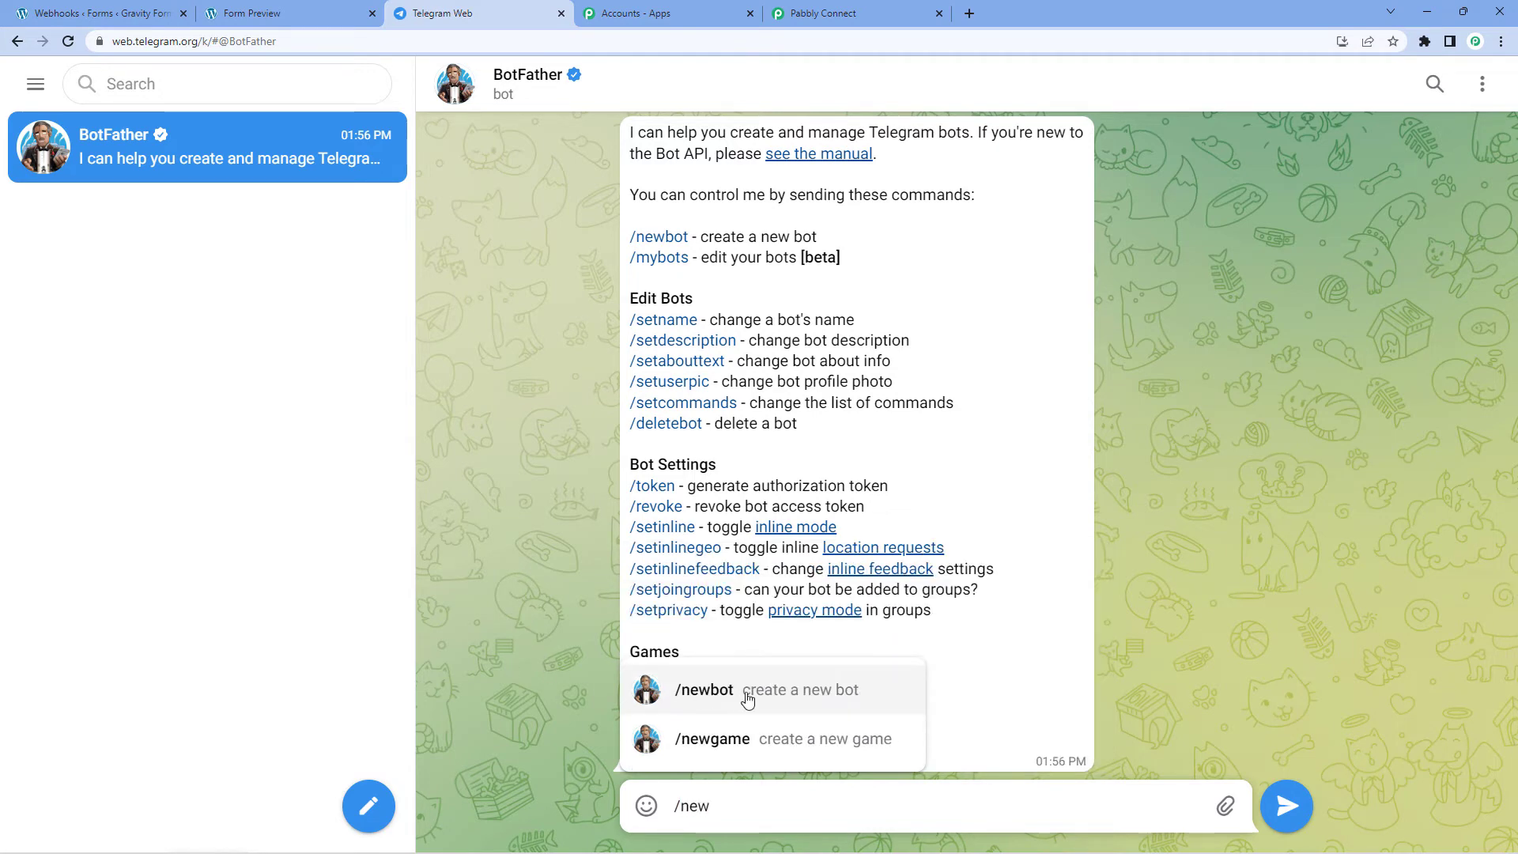
{"action": "left_click", "coordinate": [747, 698]}
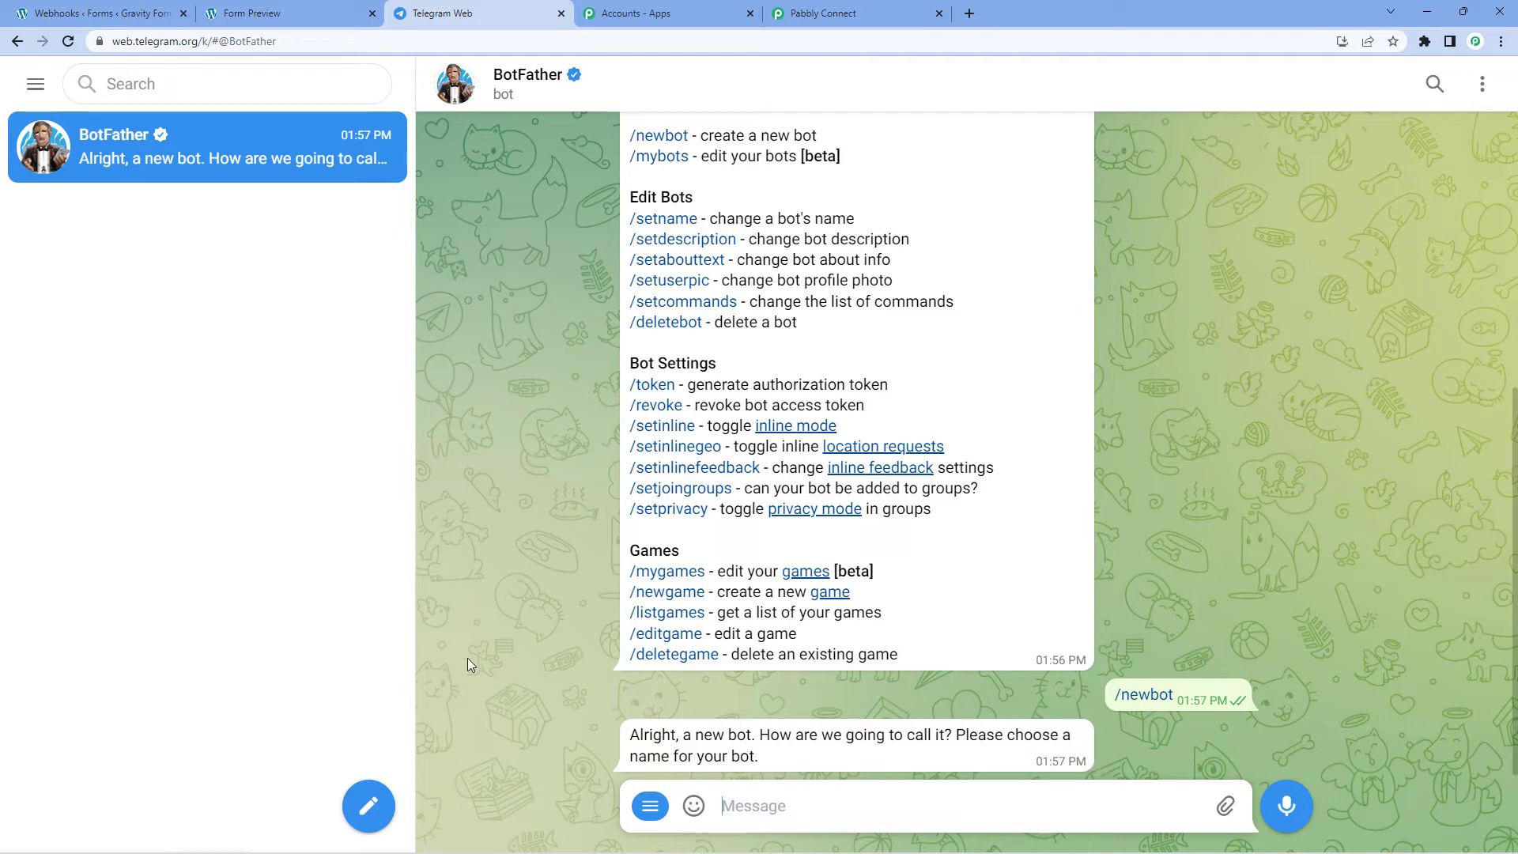
Step: Send 'Gravity123Pabbly' as the new bot's name
{"action": "type", "text": "Gravi"}
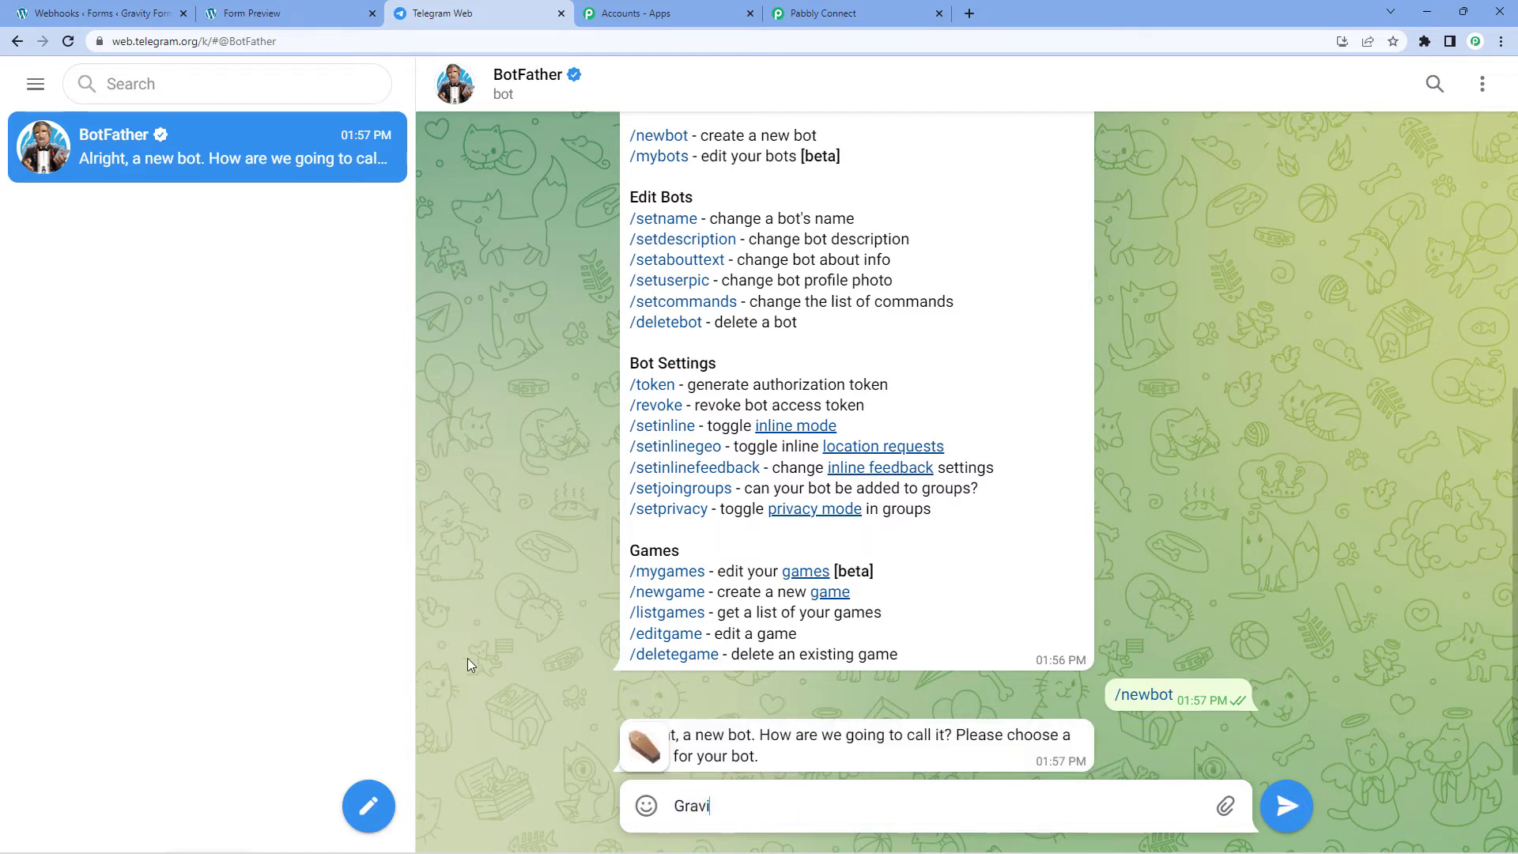
{"action": "type", "text": "ty123"}
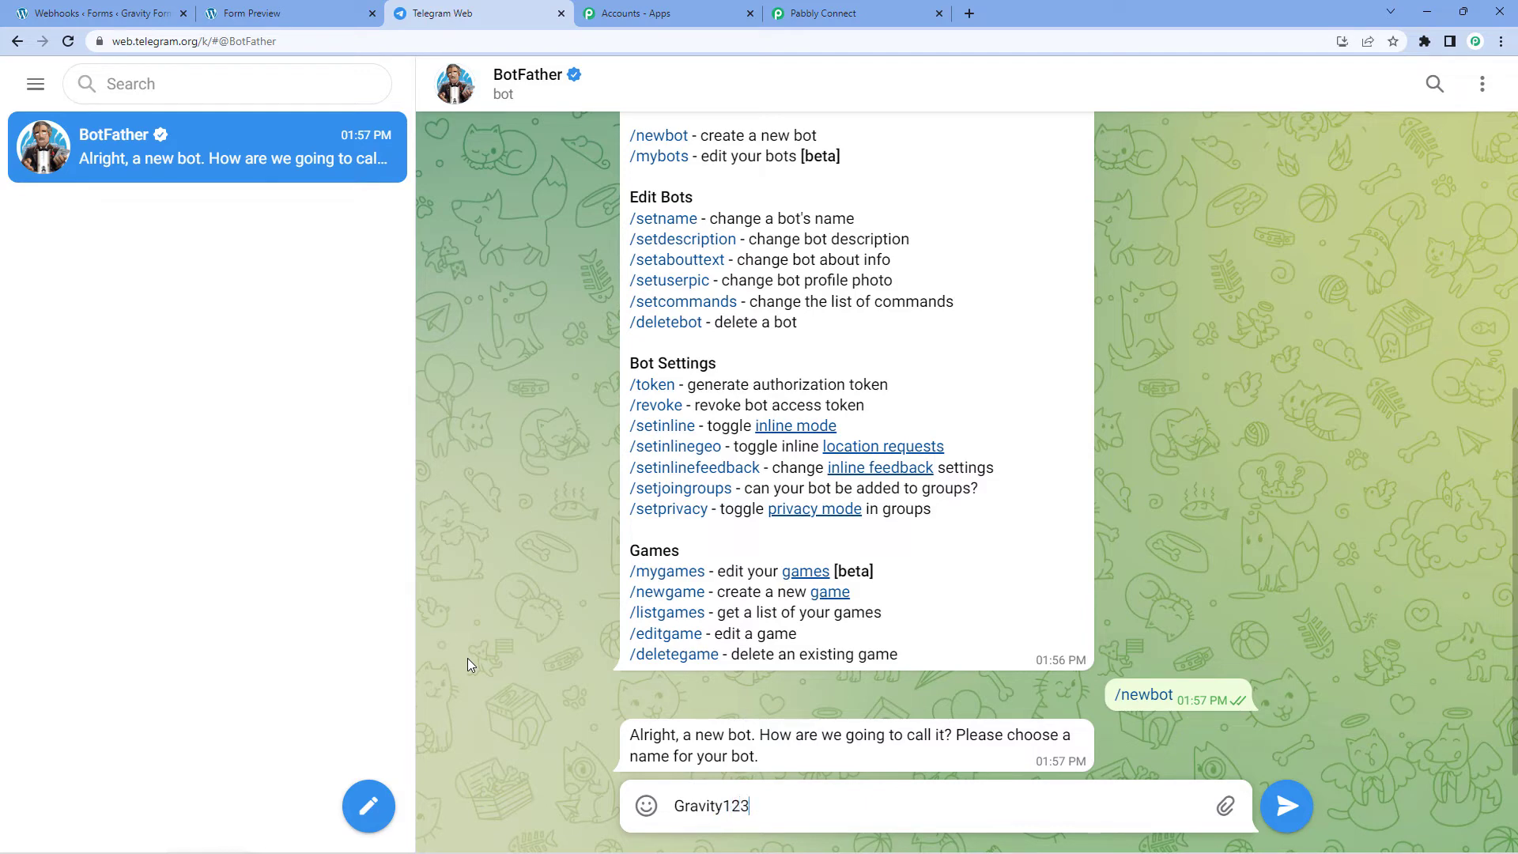
{"action": "type", "text": "Pabbly"}
{"action": "key", "text": "Return"}
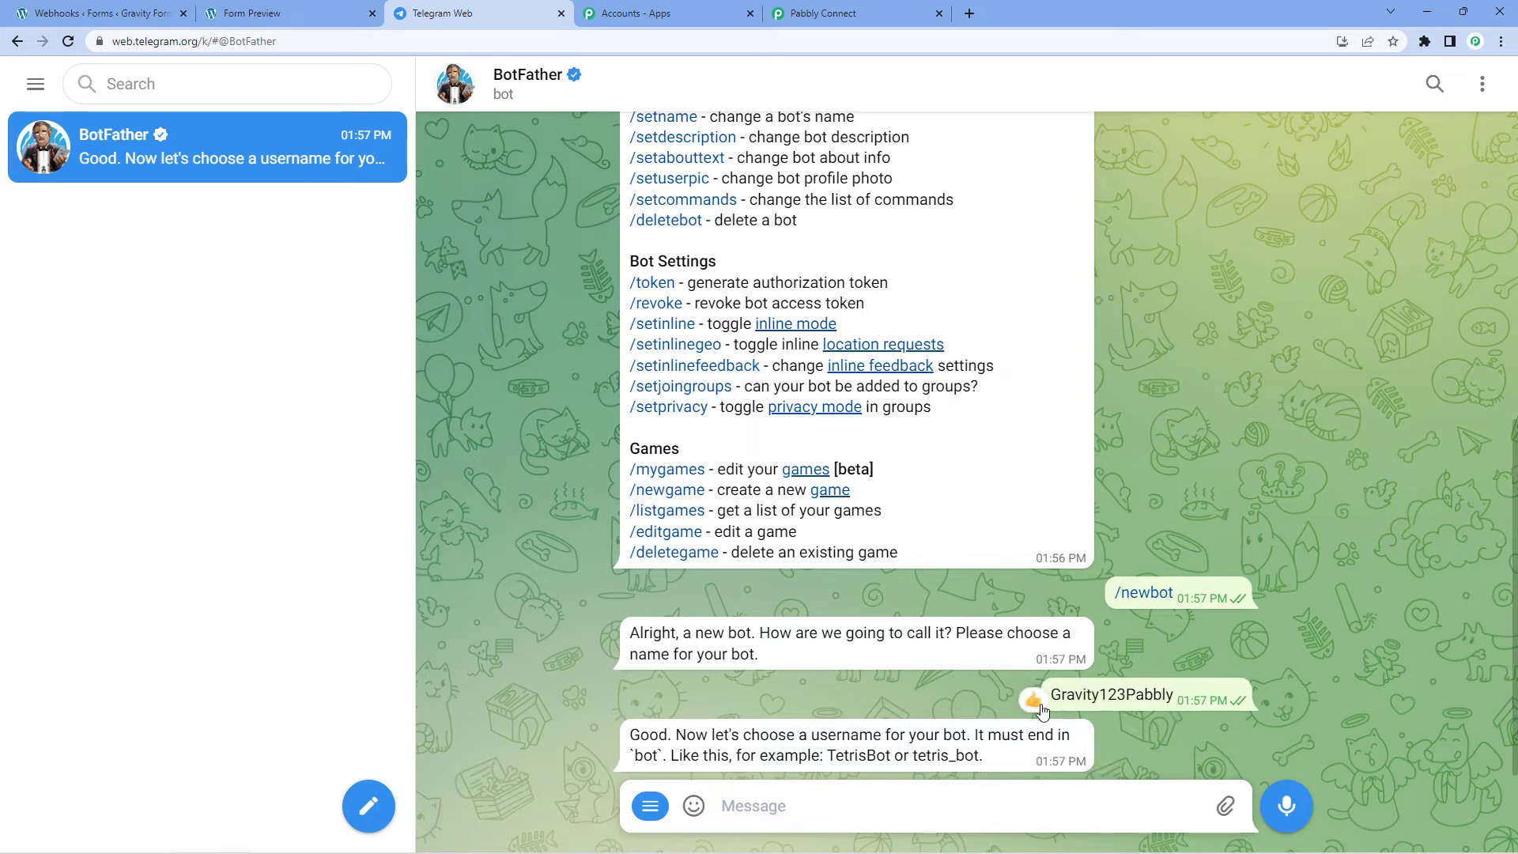
{"action": "mouse_move", "coordinate": [1173, 697]}
{"action": "left_mouse_down"}
{"action": "mouse_move", "coordinate": [1078, 702]}
{"action": "mouse_move", "coordinate": [1178, 697]}
{"action": "left_mouse_up"}
{"action": "key", "text": "ctrl+c"}
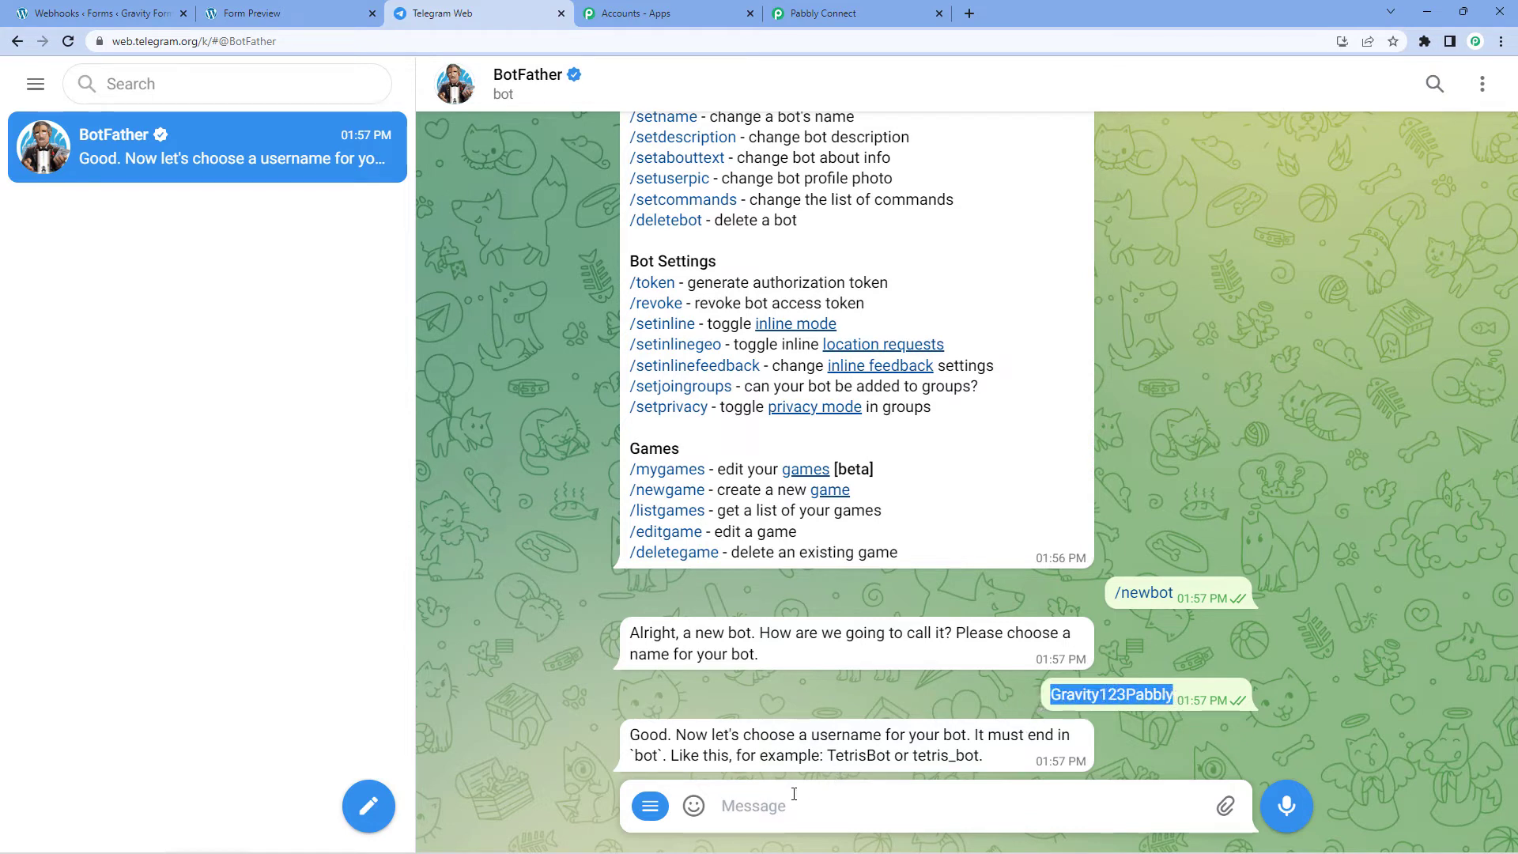
Step: Send 'Gravity123Pabbly_bot' as the bot's username
{"action": "left_click", "coordinate": [793, 800]}
{"action": "key", "text": "ctrl+v"}
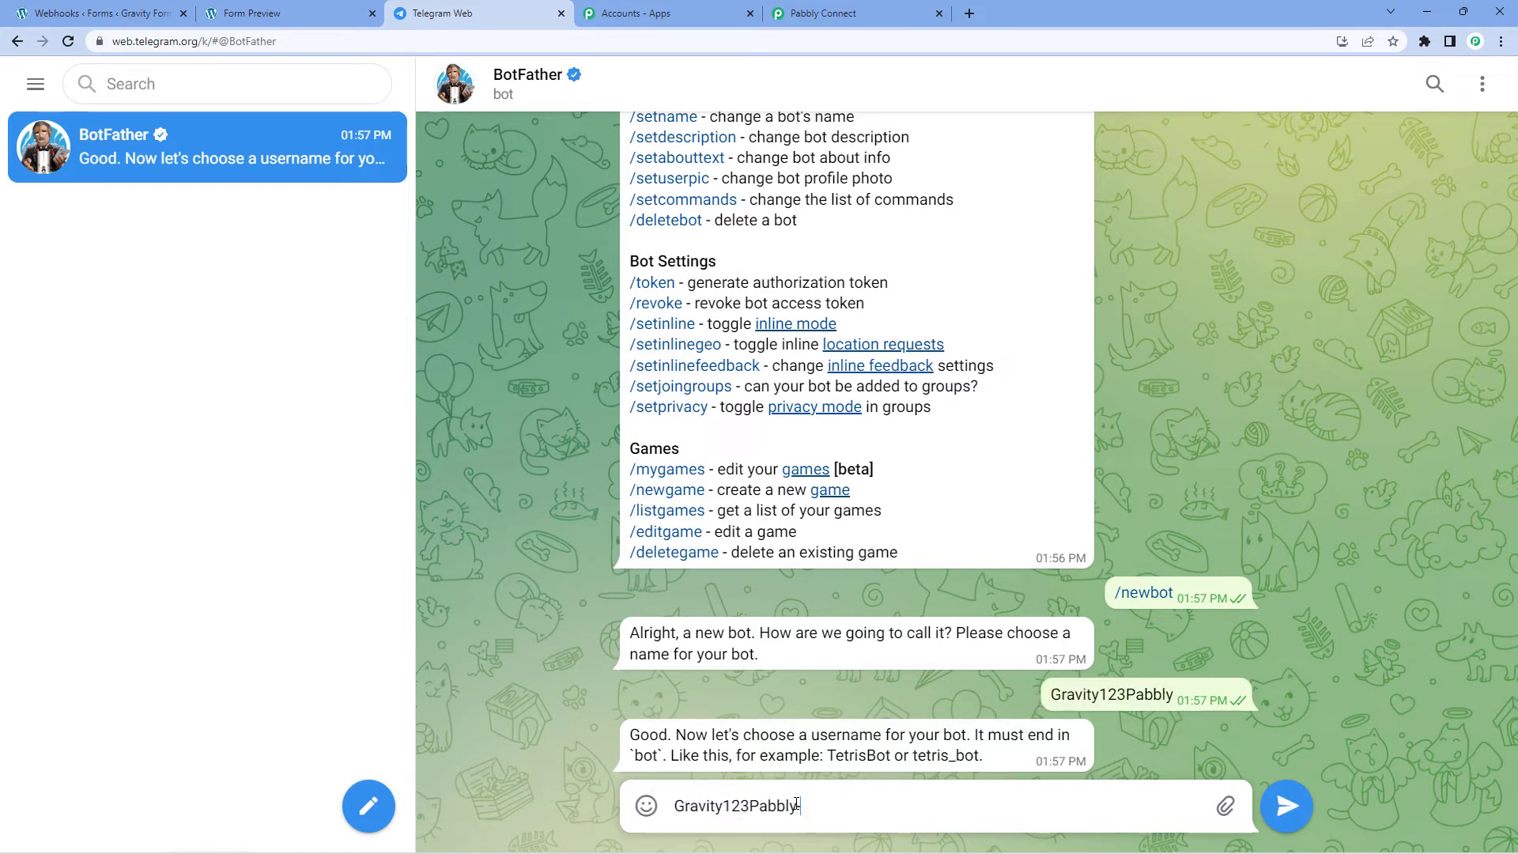
{"action": "type", "text": "boy"}
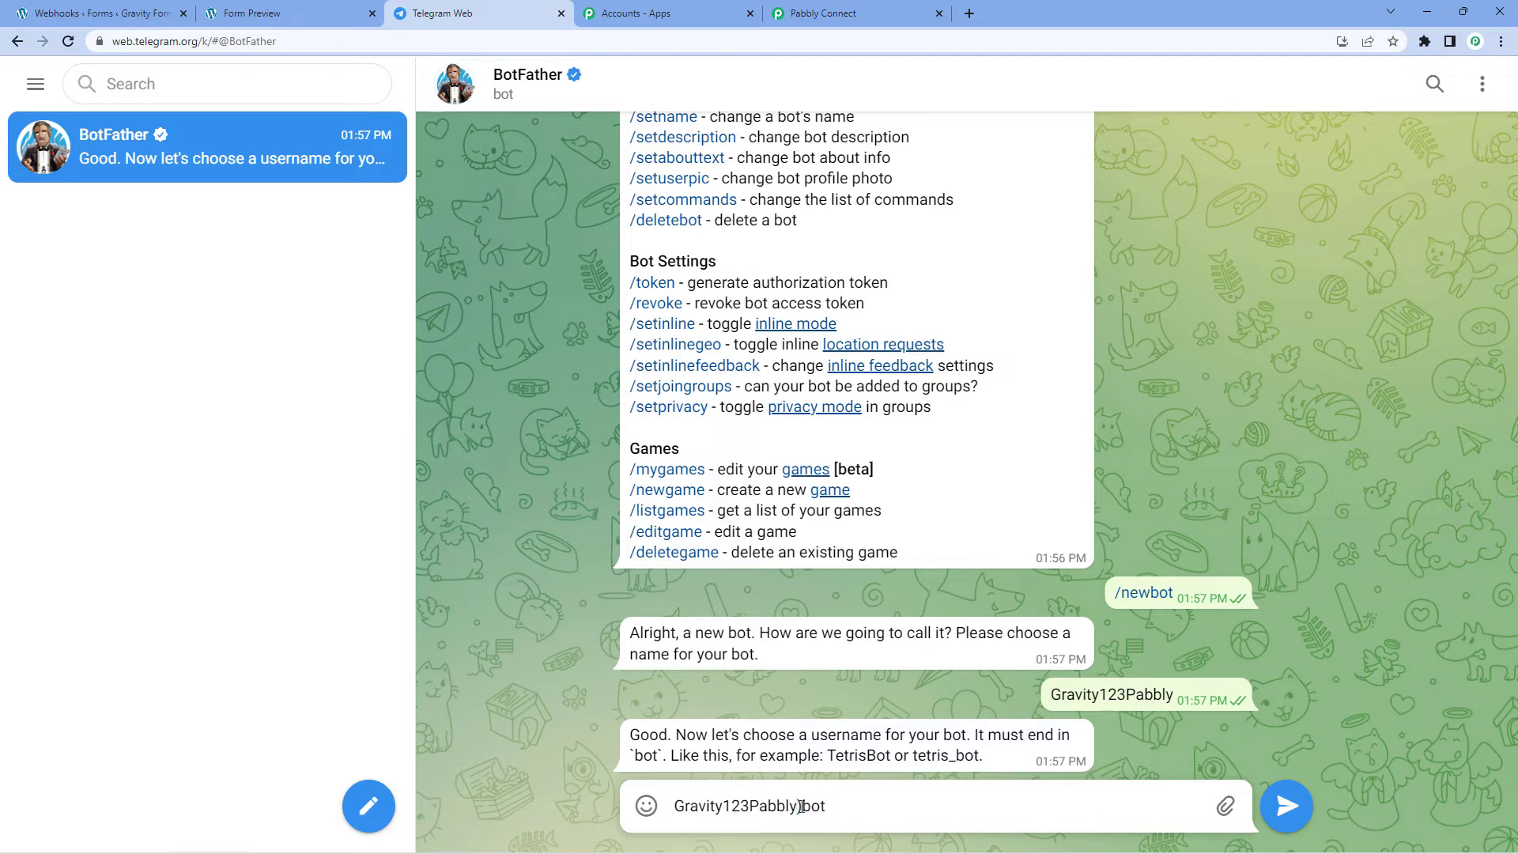
{"action": "key", "text": "BackSpace"}
{"action": "type", "text": "_"}
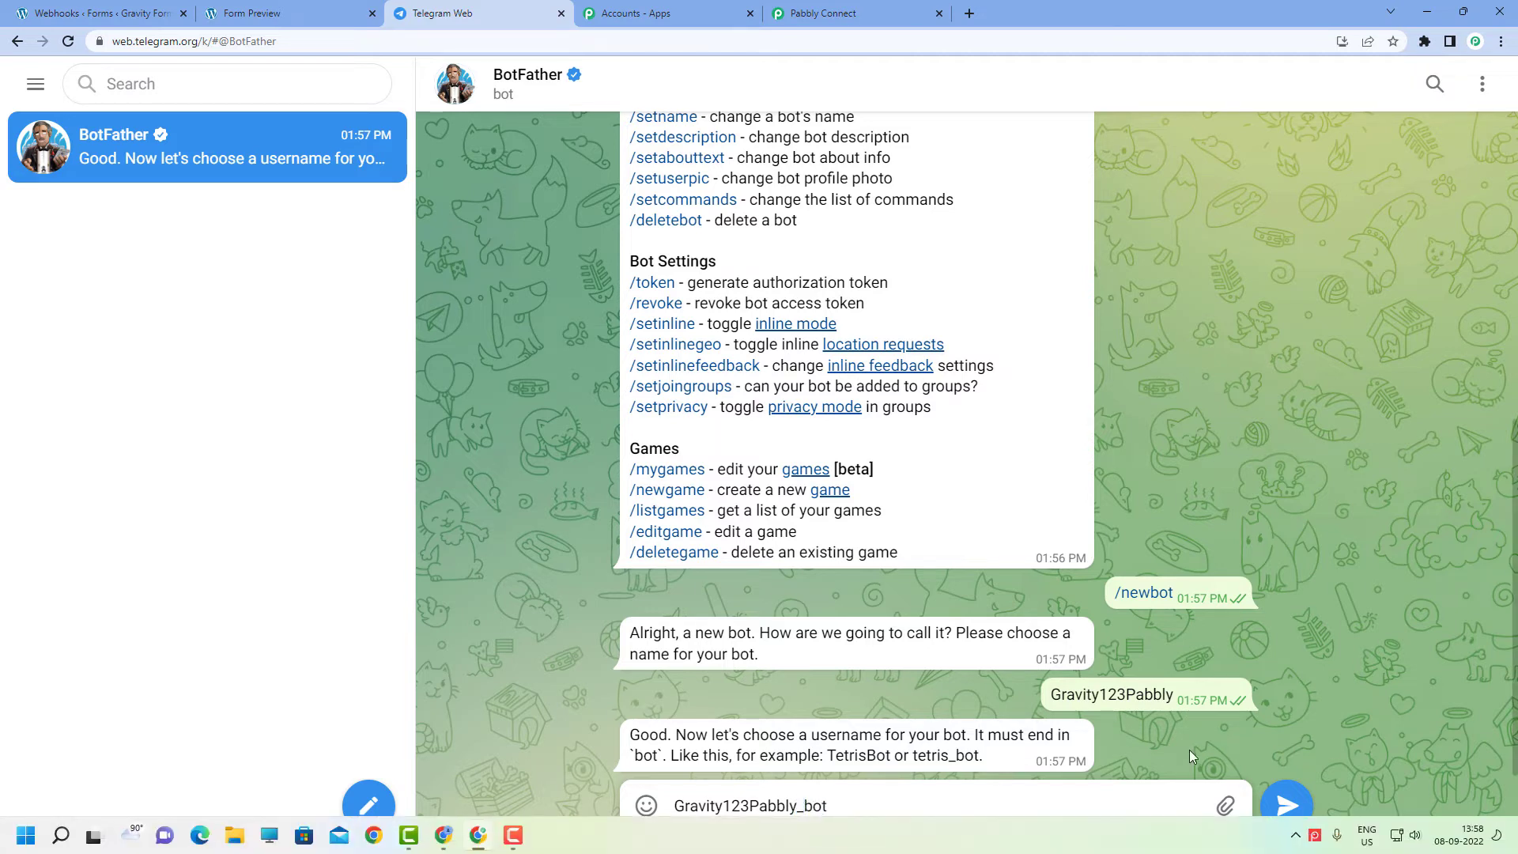
{"action": "left_click", "coordinate": [1285, 800]}
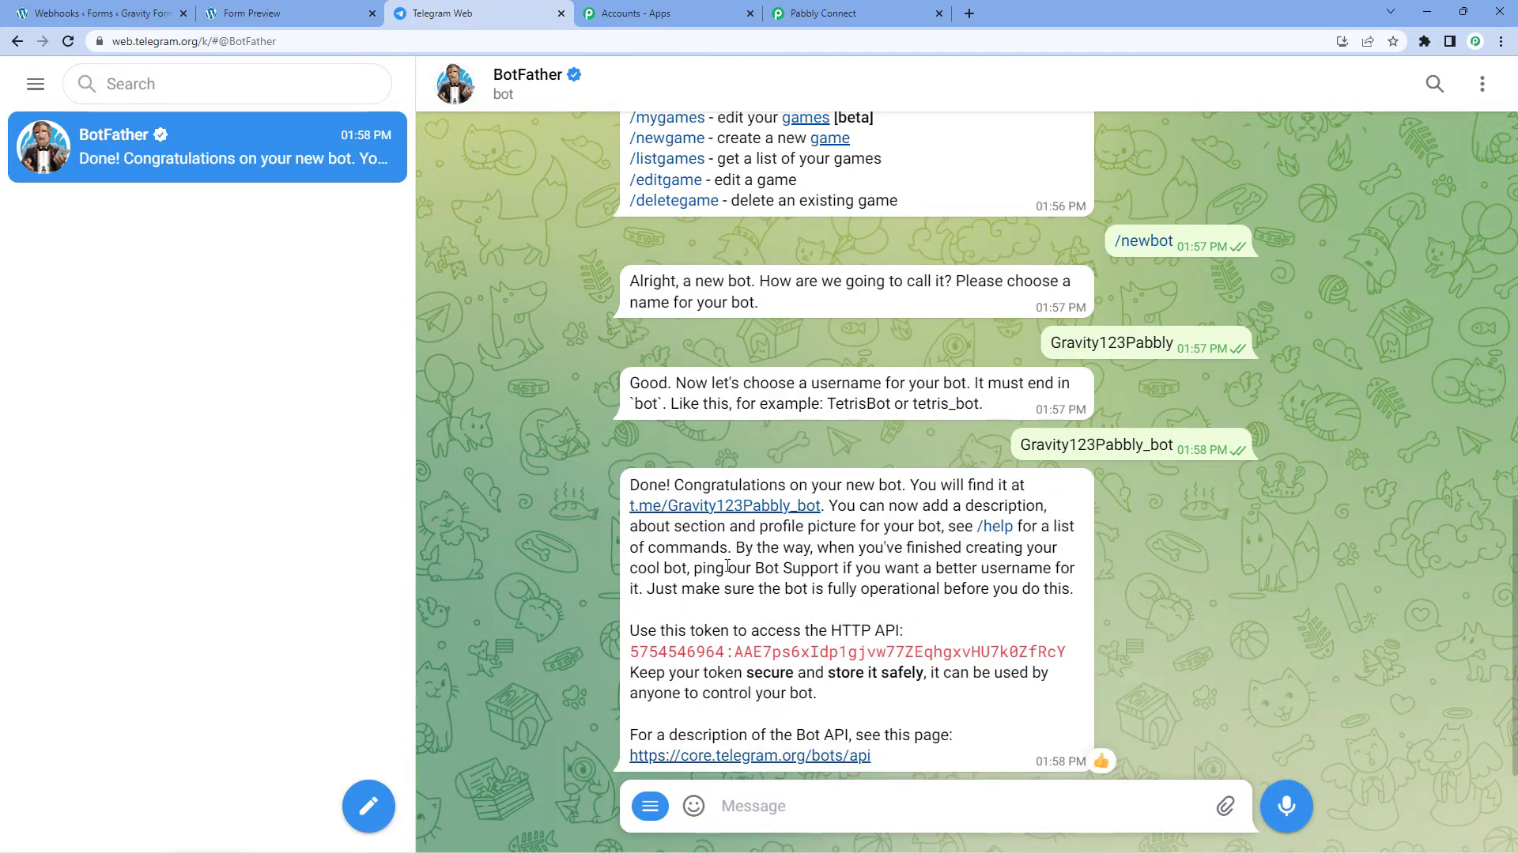
Step: Copy and select the new bot's HTTP API access token
{"action": "left_click", "coordinate": [642, 657]}
{"action": "left_click_drag", "start_coordinate": [1067, 654], "coordinate": [634, 657]}
{"action": "right_click", "coordinate": [635, 657]}
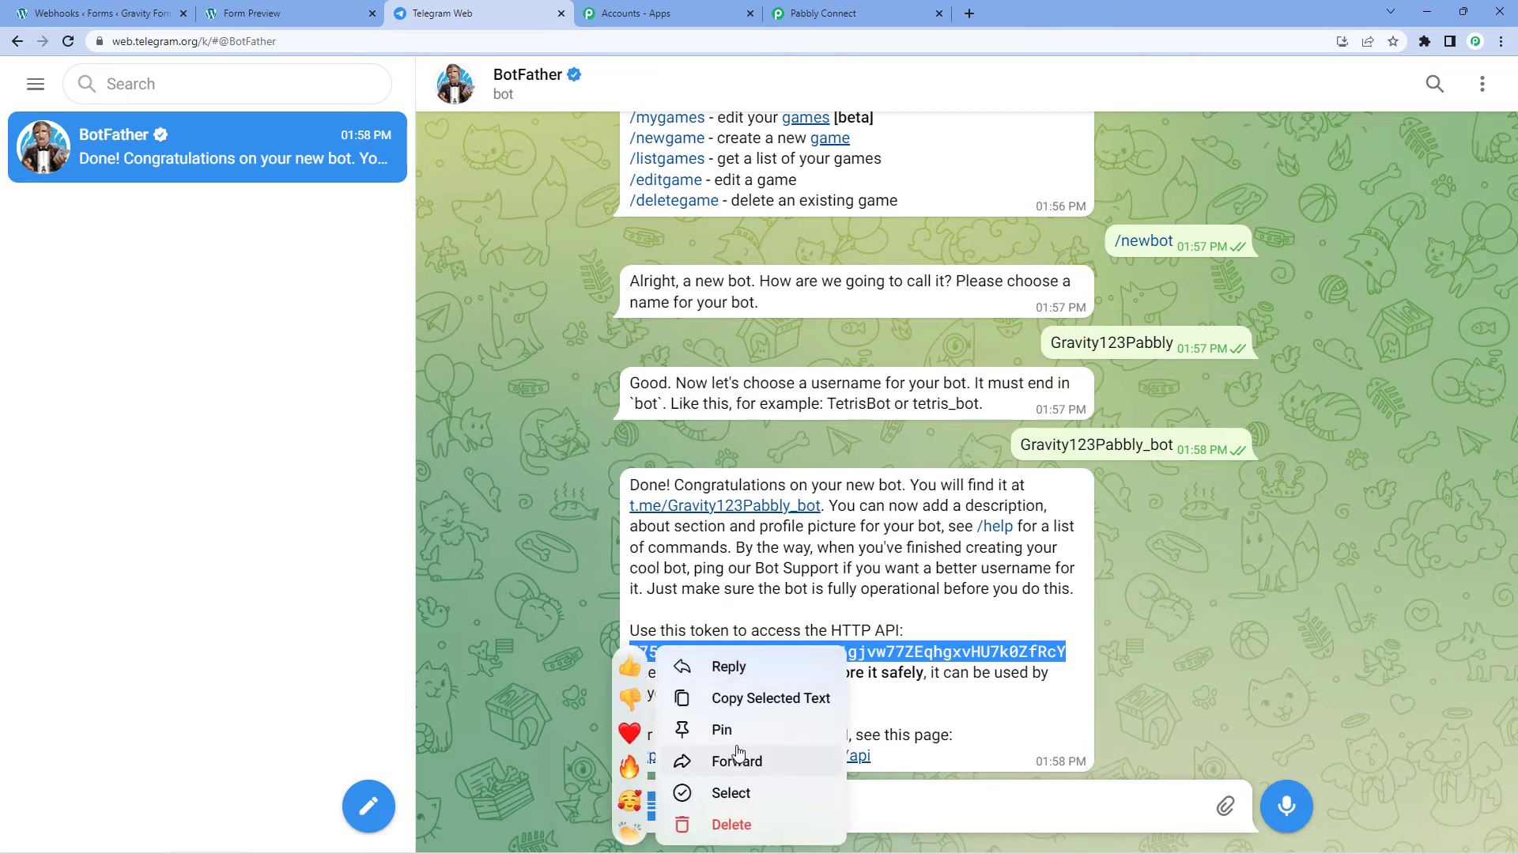
Step: Paste the copied BotFather token into the Telegram Bot connection's Token field and save the connection
{"action": "left_click", "coordinate": [759, 698]}
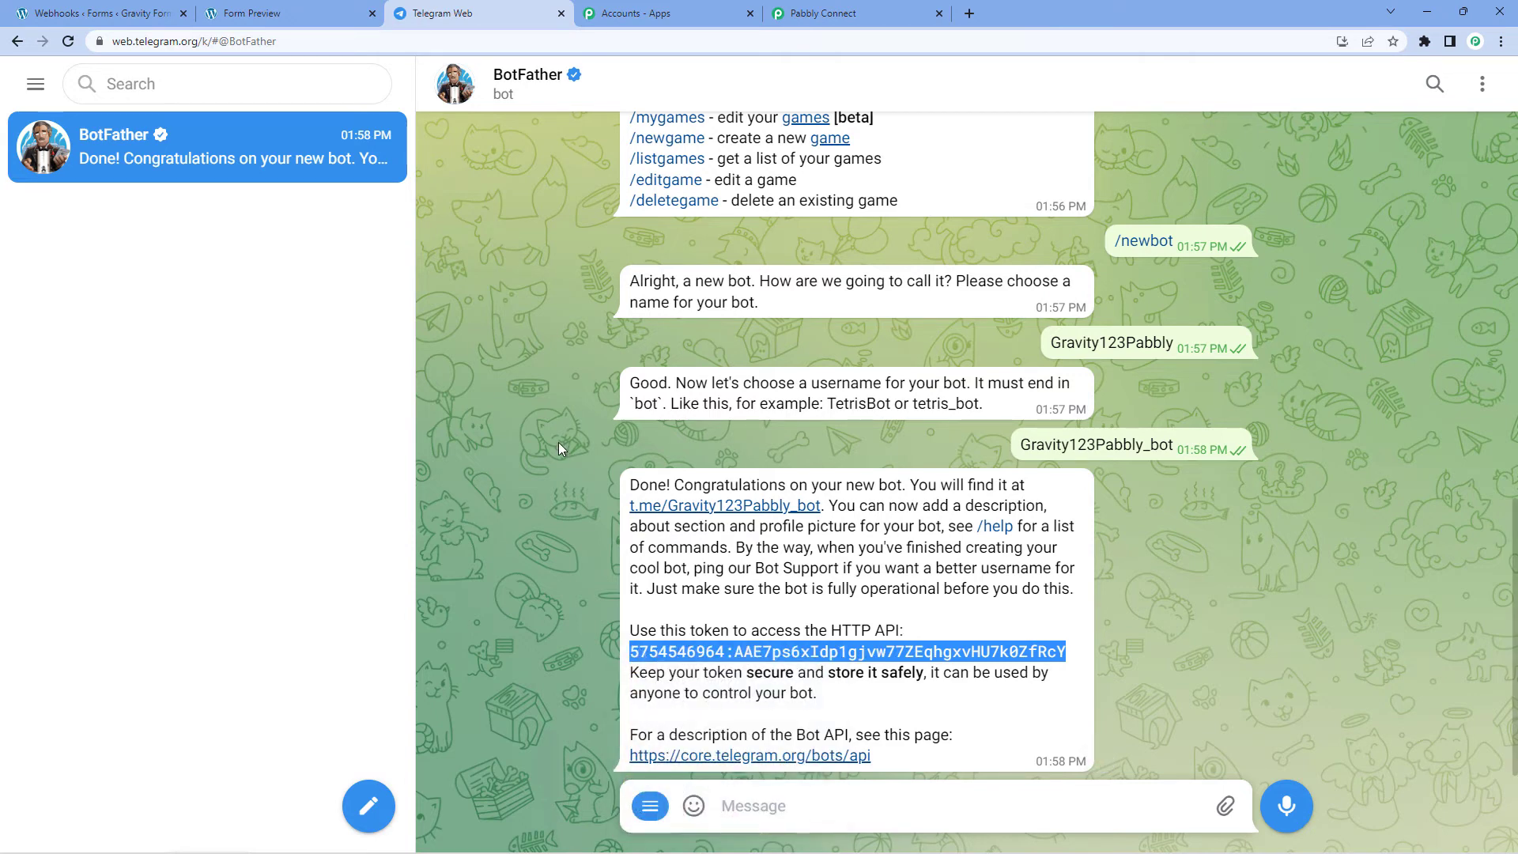
{"action": "left_click", "coordinate": [900, 6]}
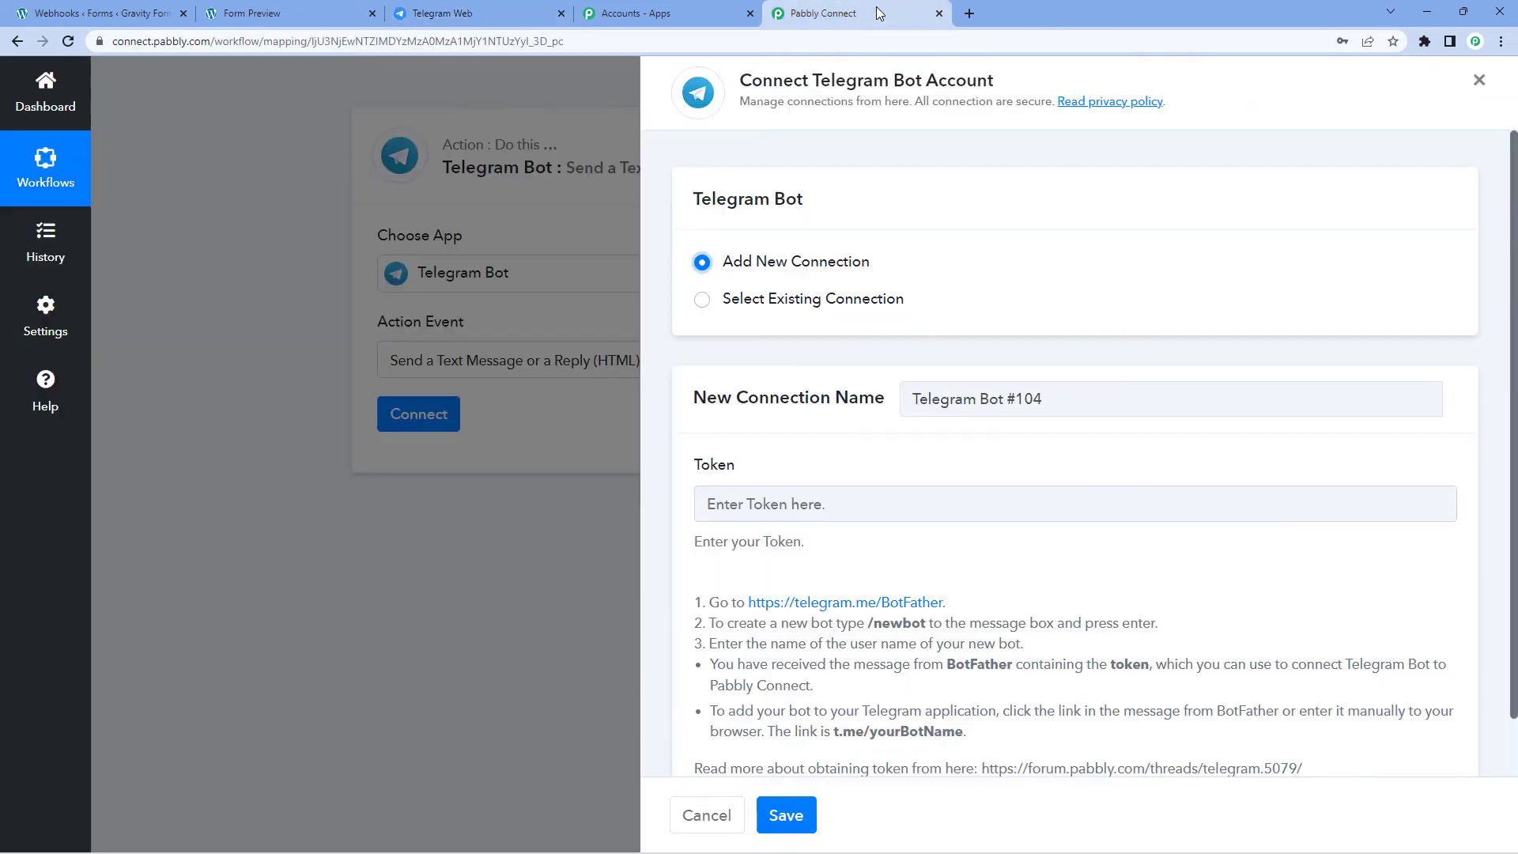
{"action": "left_click", "coordinate": [785, 504]}
{"action": "right_click", "coordinate": [785, 503]}
{"action": "left_click", "coordinate": [862, 639]}
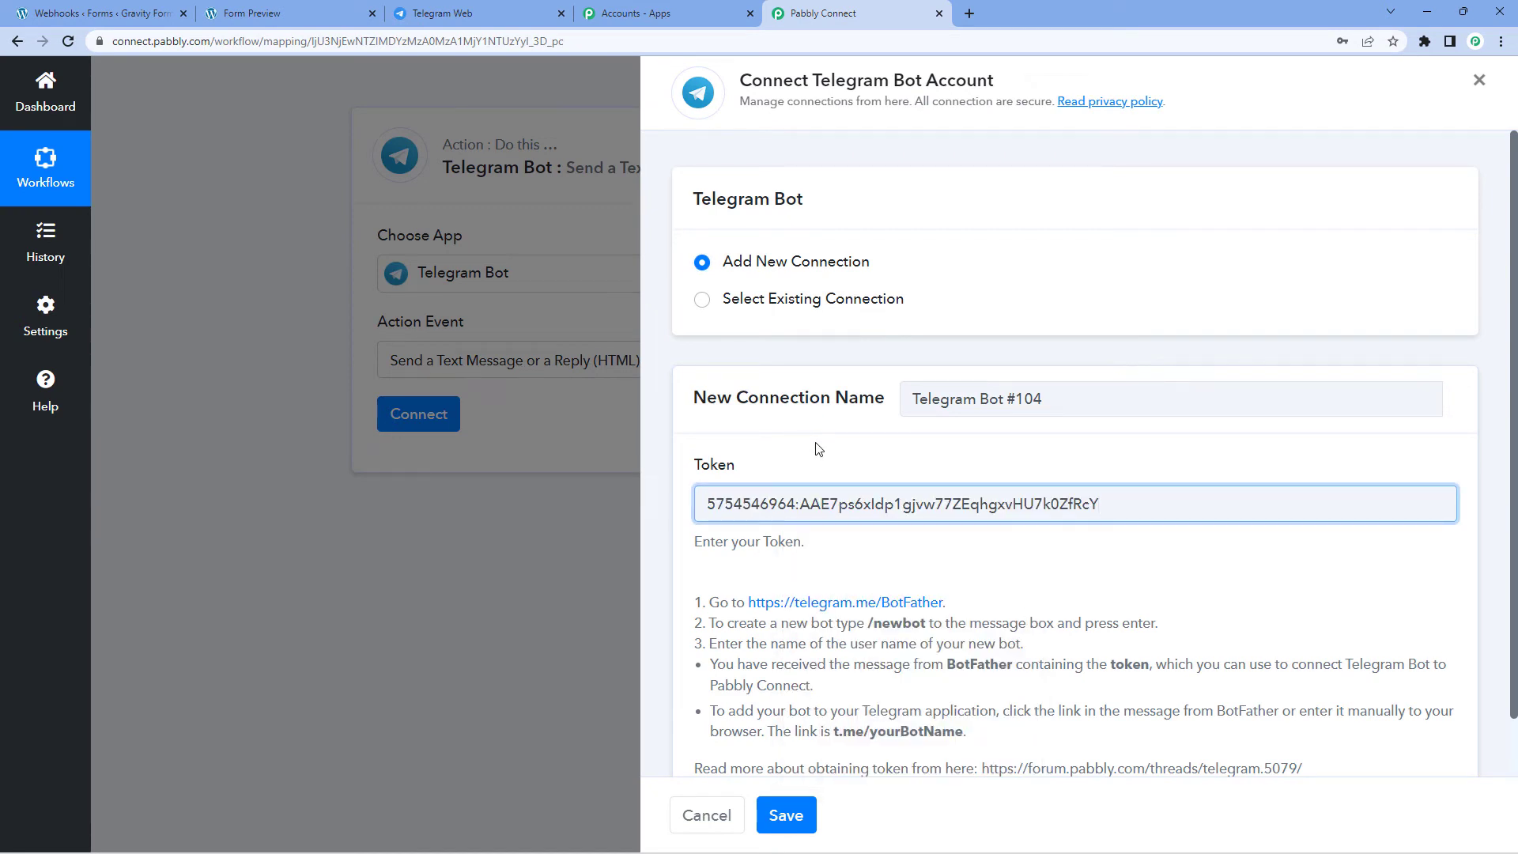
{"action": "scroll", "coordinate": [818, 449], "scroll_direction": "down", "scroll_amount": 1}
{"action": "left_click", "coordinate": [786, 814]}
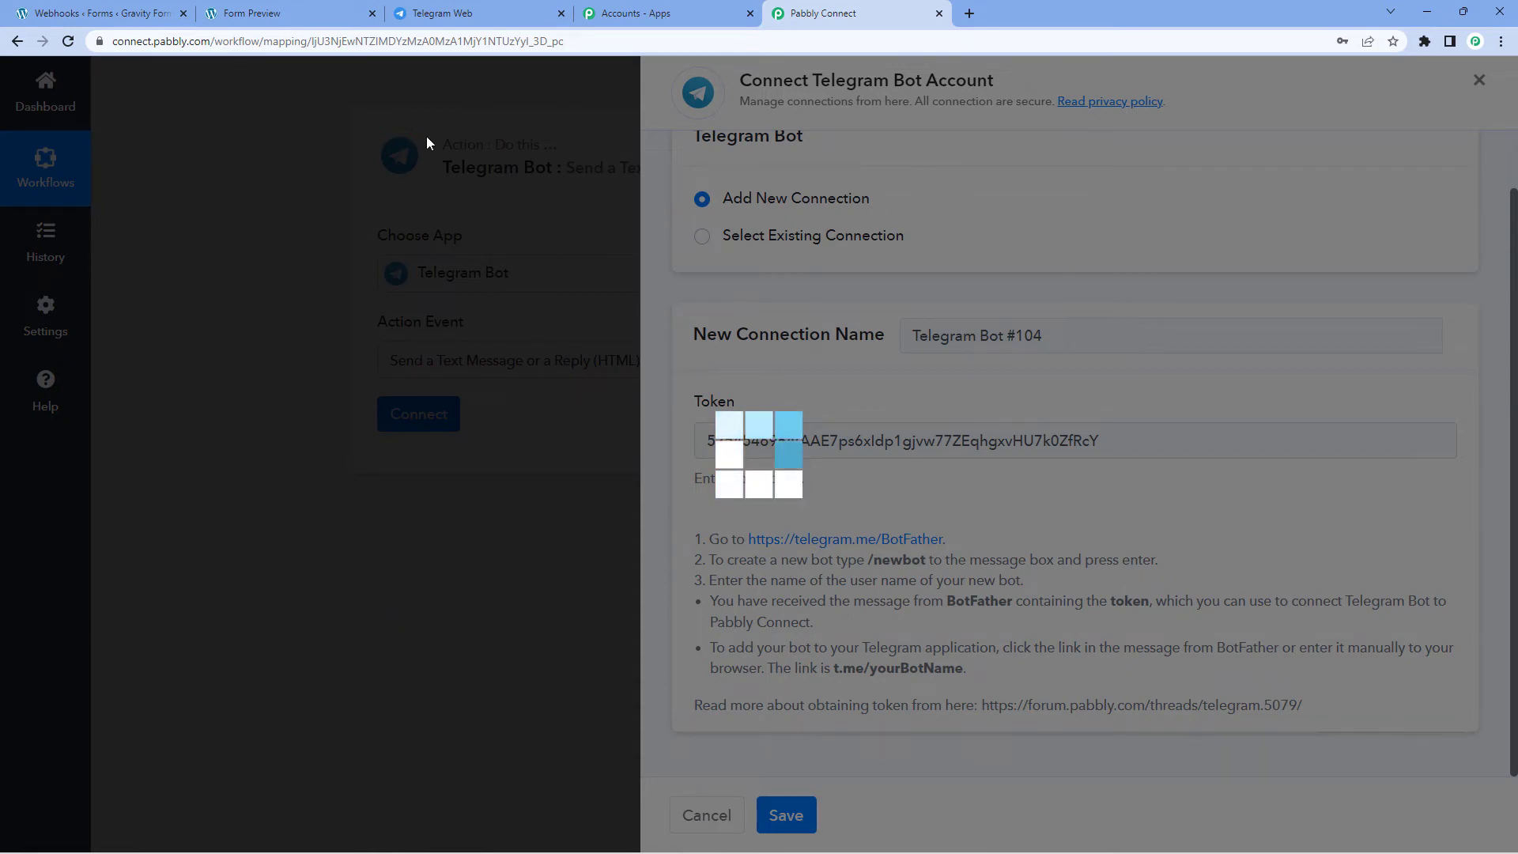
{"action": "left_click", "coordinate": [506, 13]}
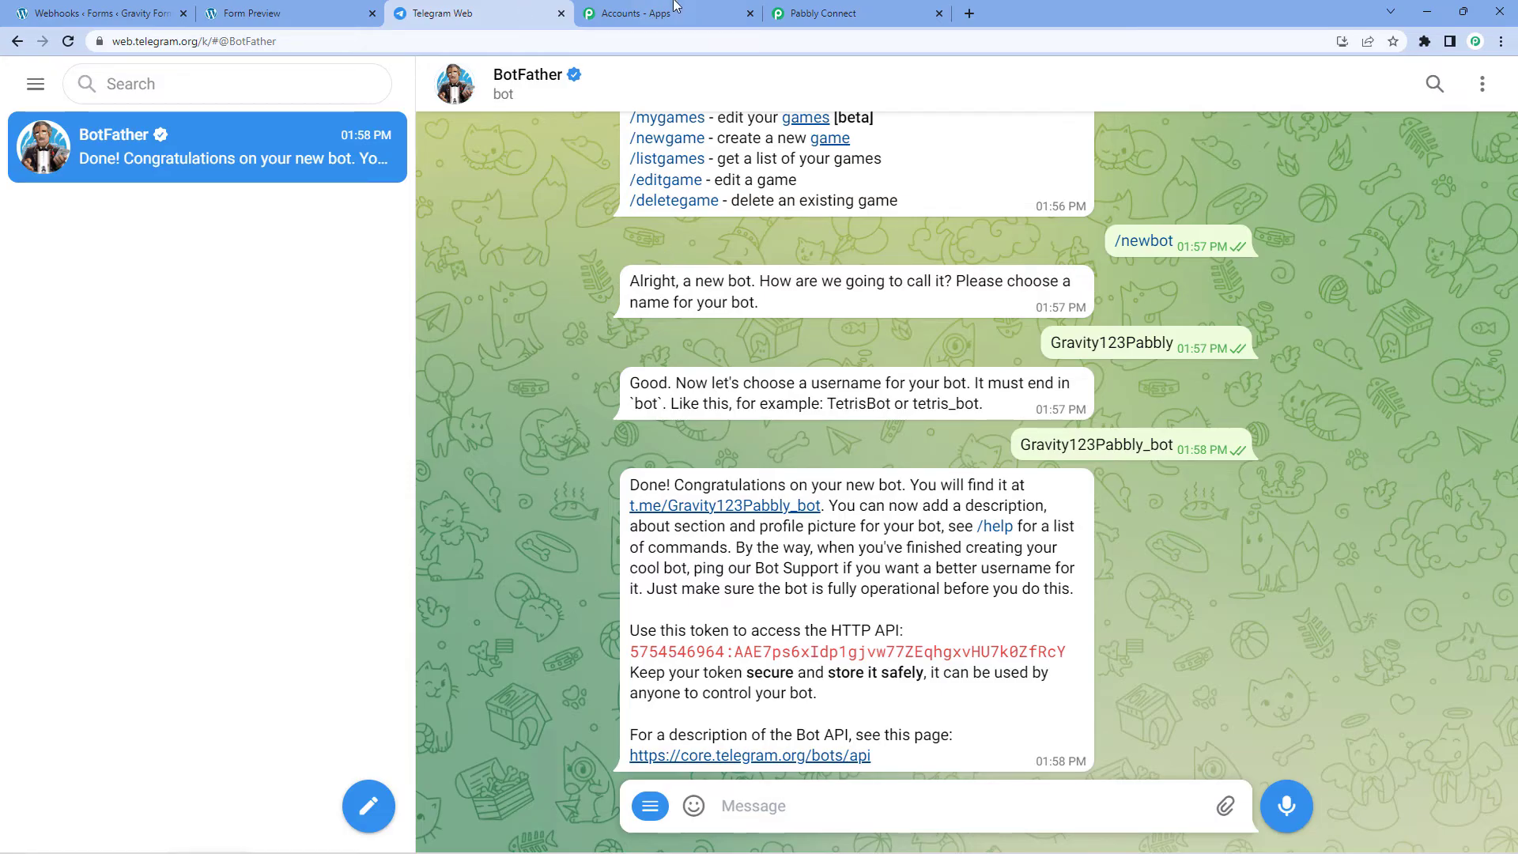
{"action": "left_click", "coordinate": [807, 14]}
{"action": "scroll", "coordinate": [898, 416], "scroll_direction": "down", "scroll_amount": 2}
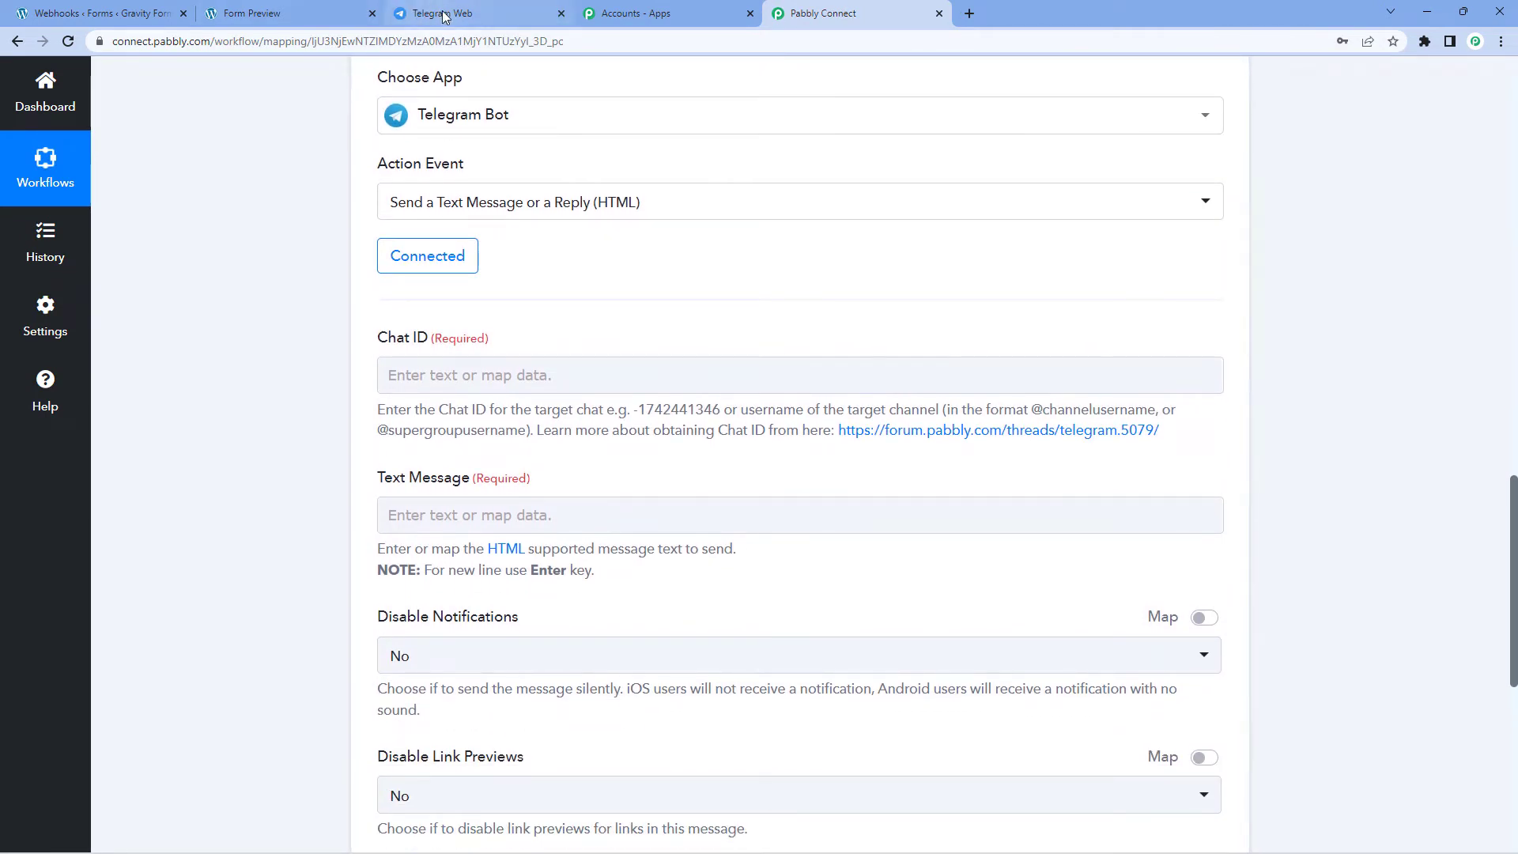
Step: Open the Gravity123Pabbly bot chat from BotFather's t.me link and press START to send /start
{"action": "left_click", "coordinate": [402, 7]}
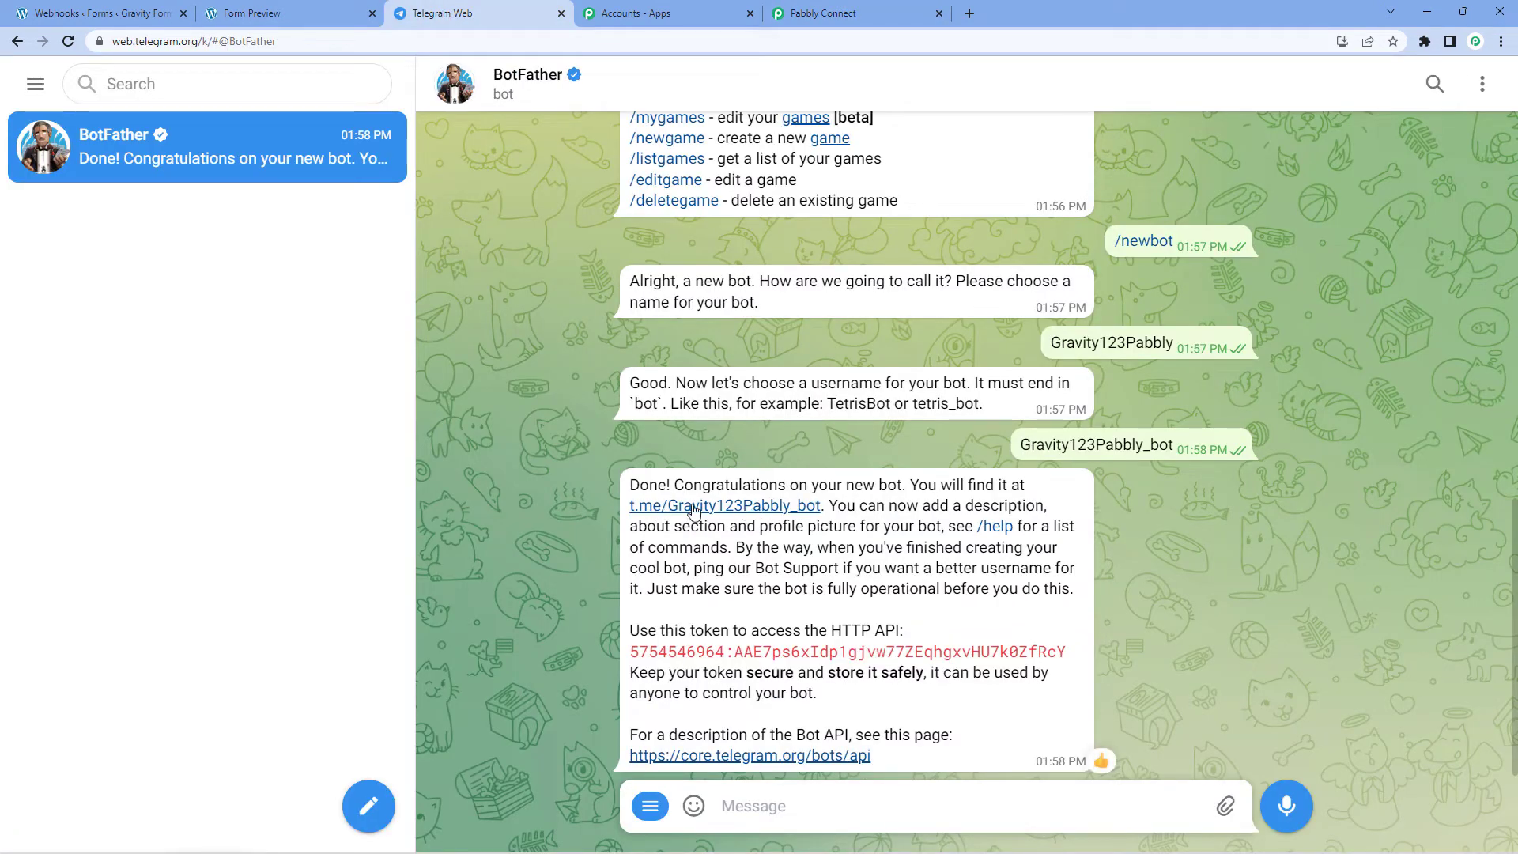
{"action": "left_click", "coordinate": [726, 512]}
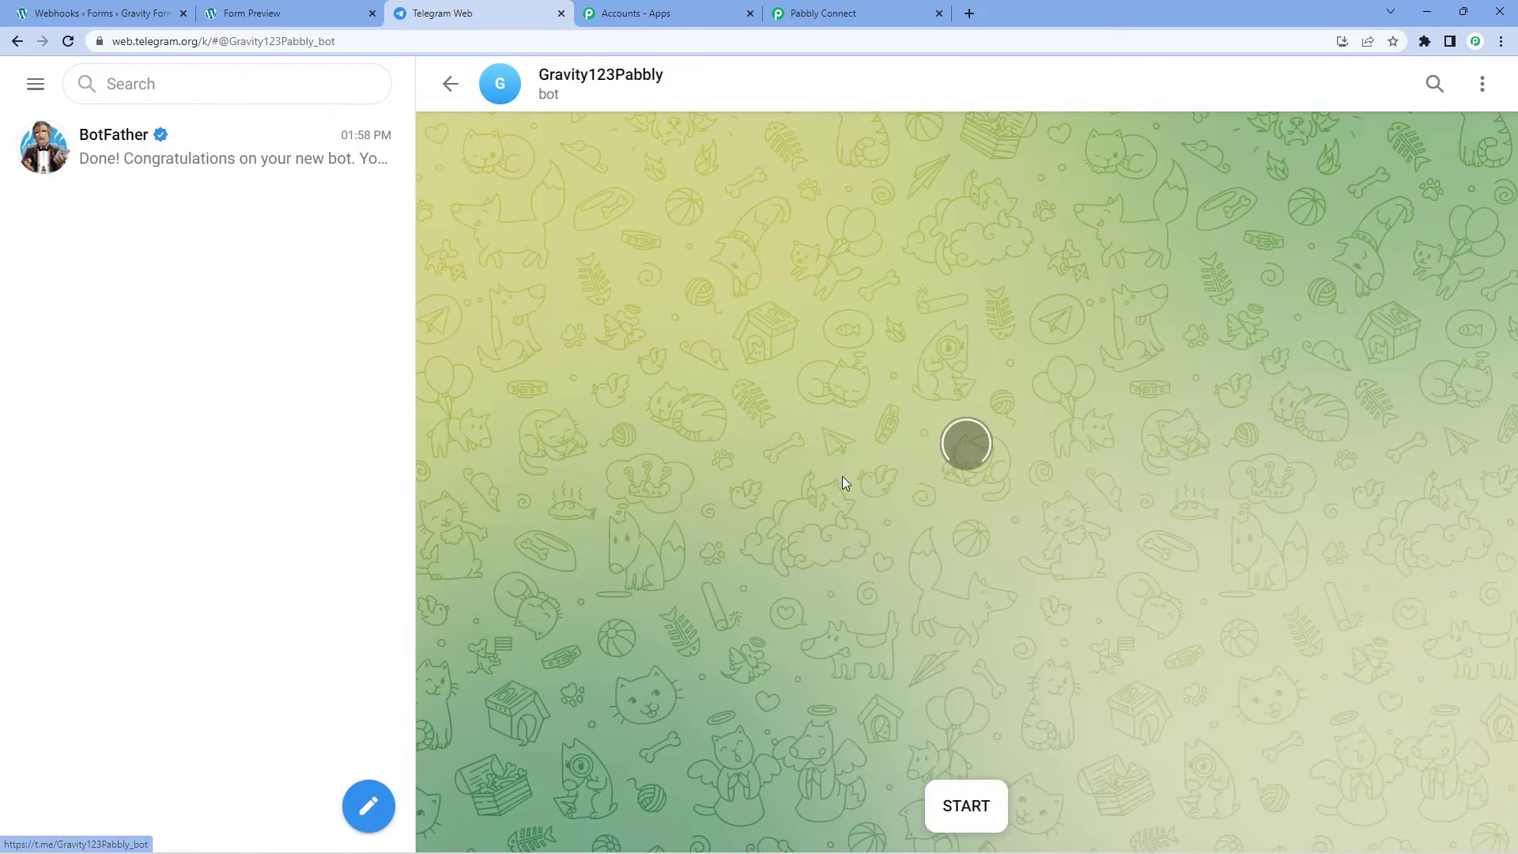
{"action": "left_click", "coordinate": [959, 810]}
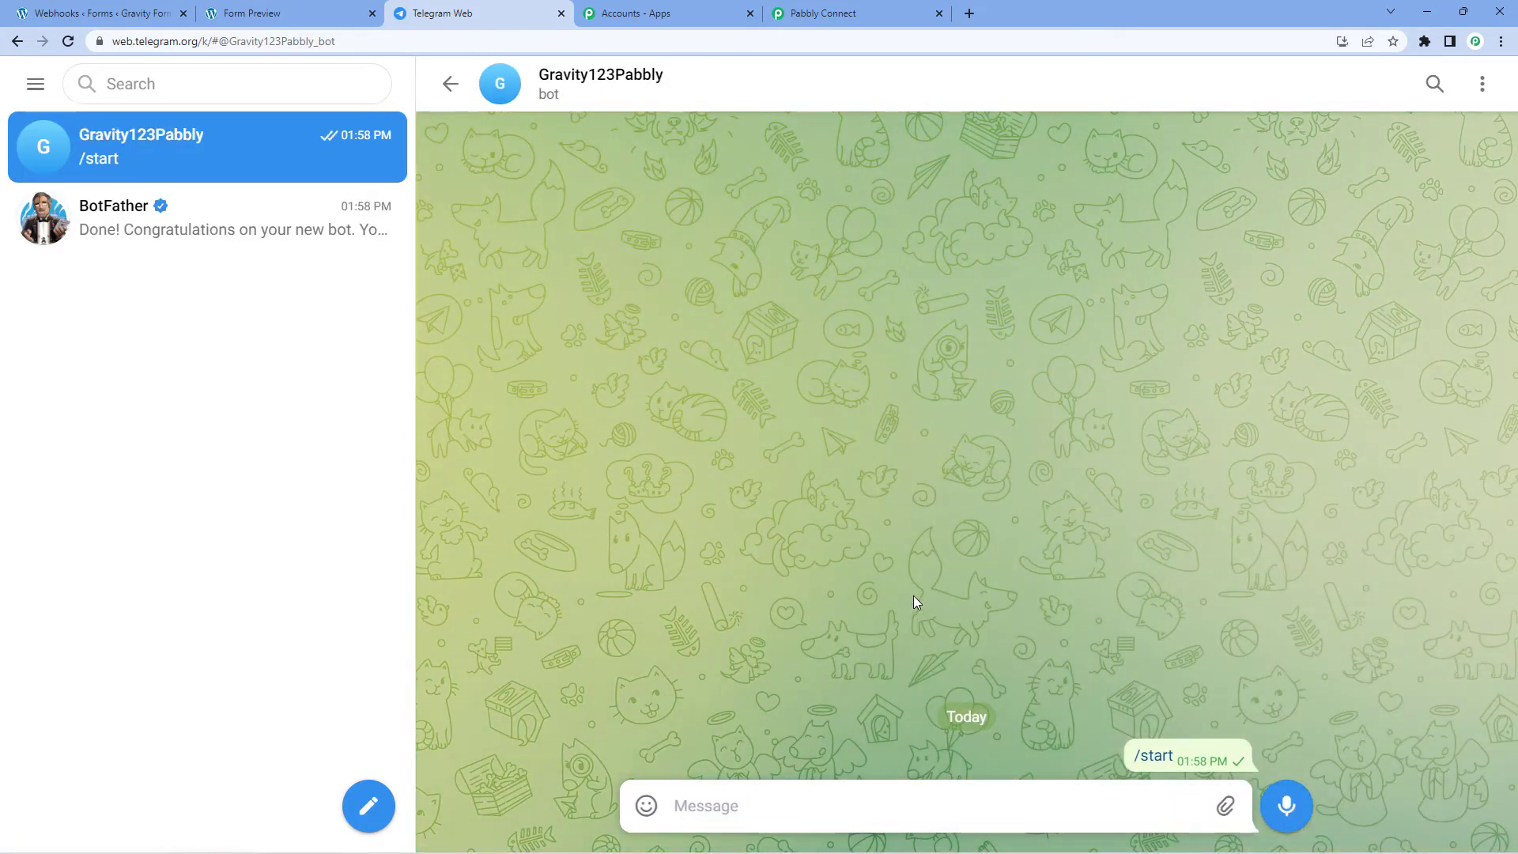
{"action": "left_click", "coordinate": [822, 14]}
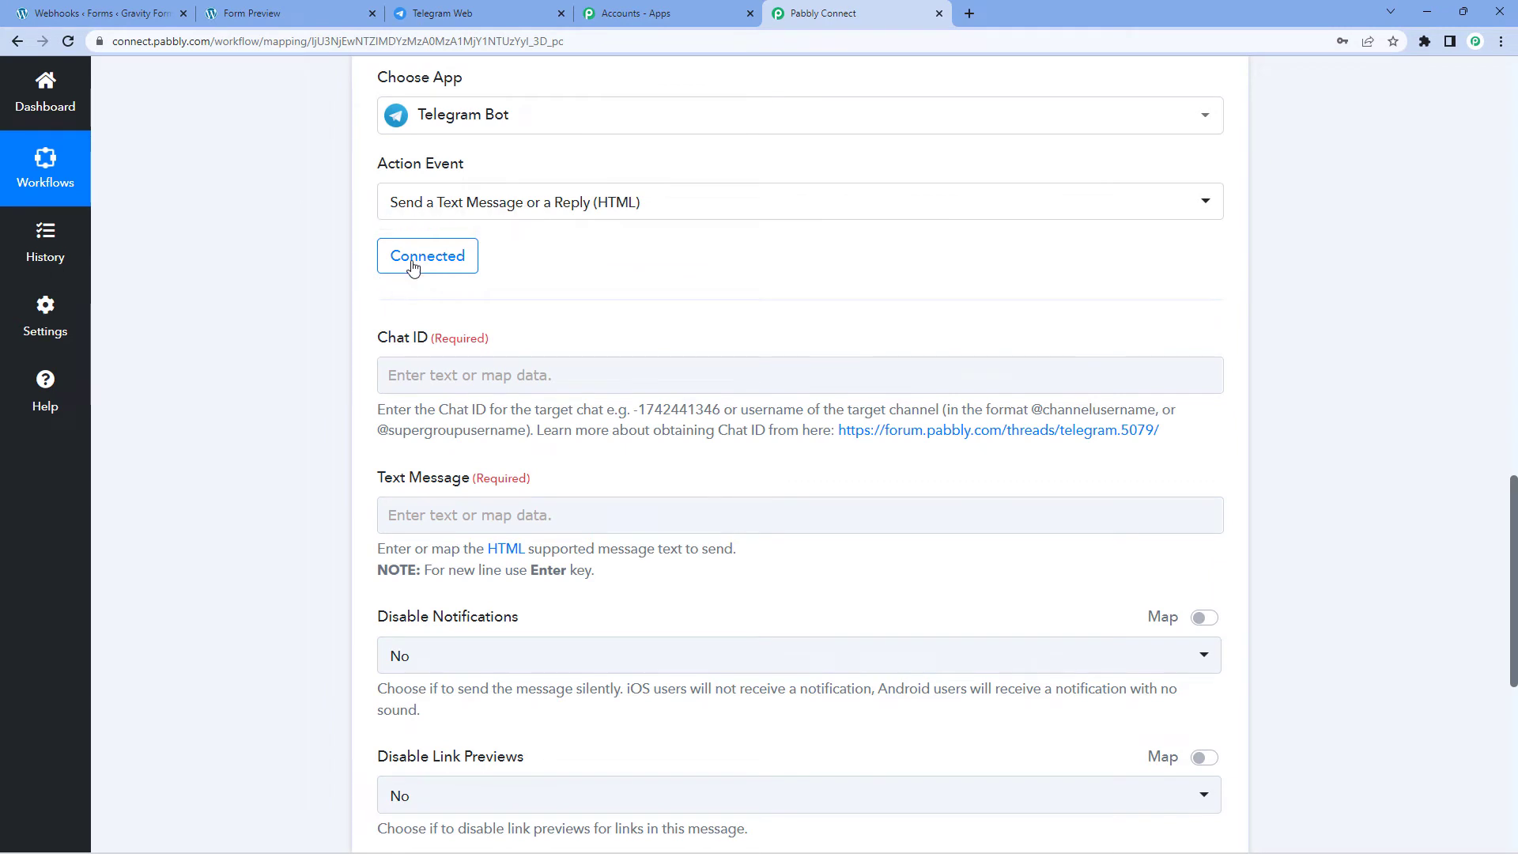
{"action": "scroll", "coordinate": [667, 300], "scroll_direction": "down", "scroll_amount": 1}
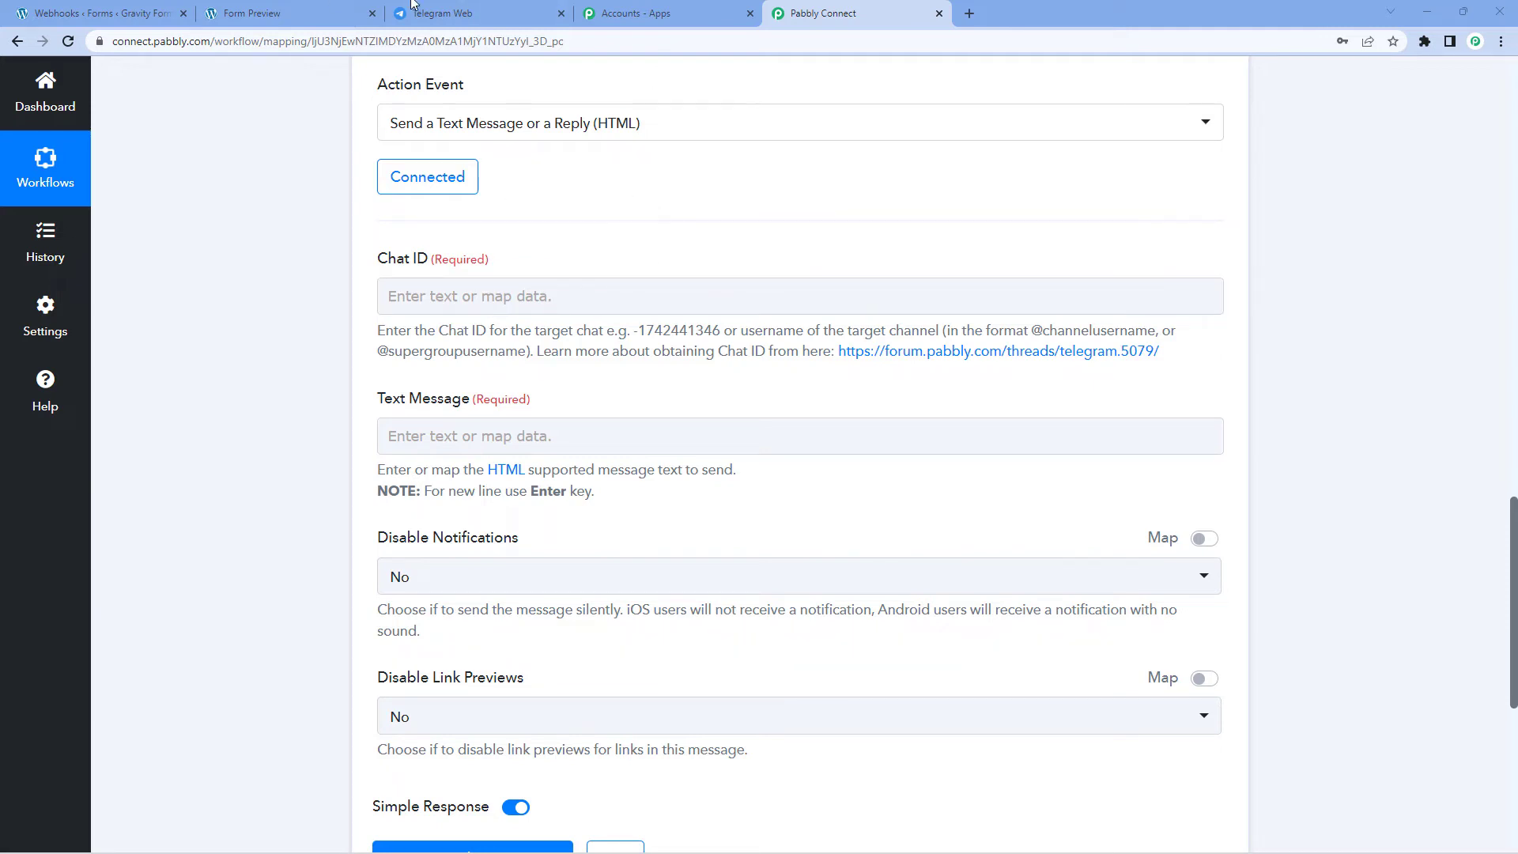
{"action": "left_click", "coordinate": [435, 11]}
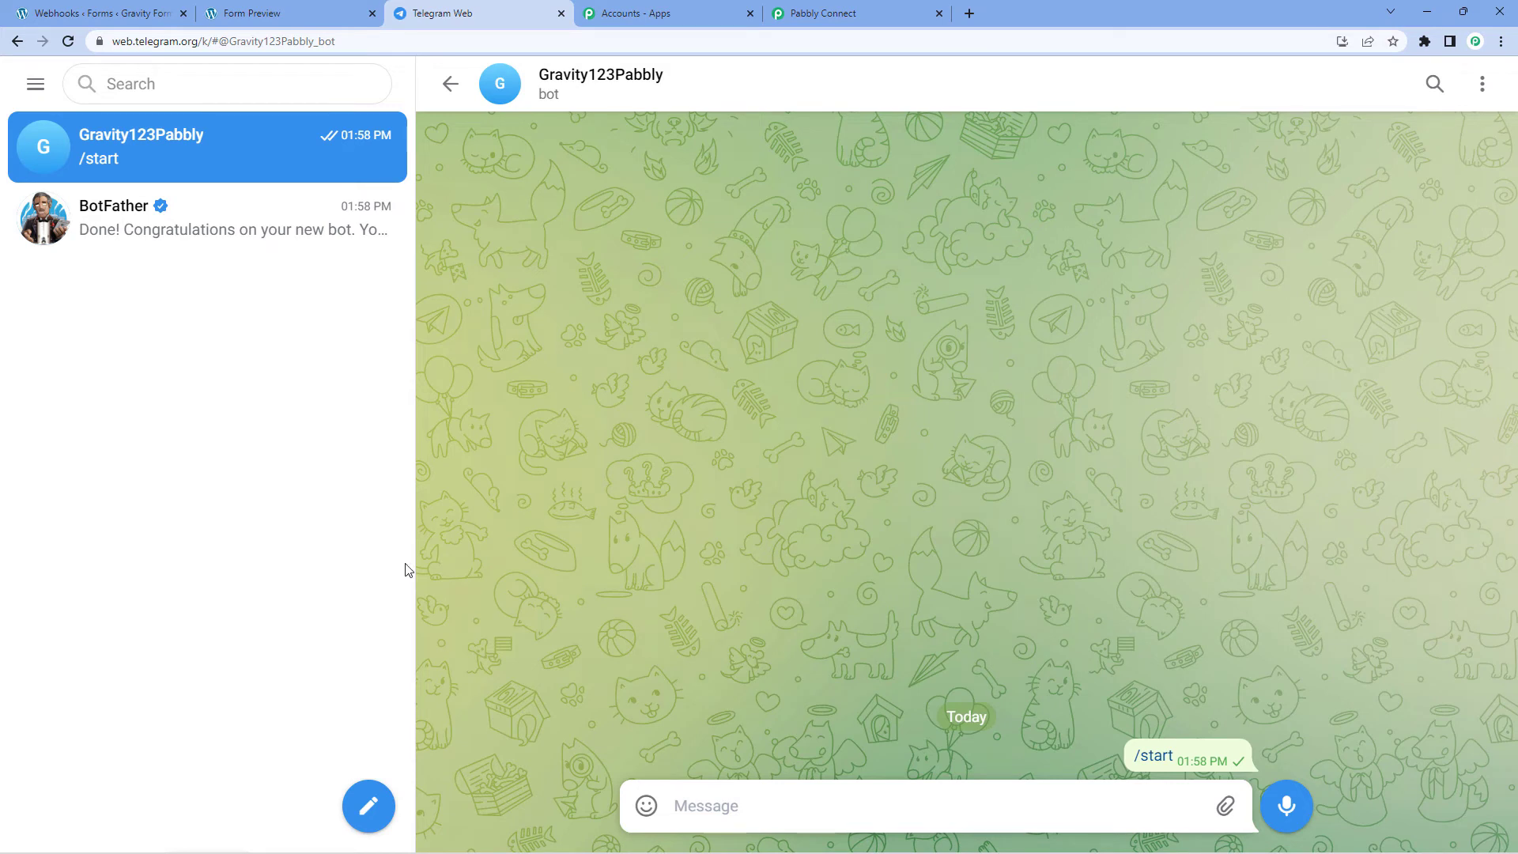
Step: Start a new Telegram group and select the Gravity123Pabbly bot as its member
{"action": "left_click", "coordinate": [367, 810]}
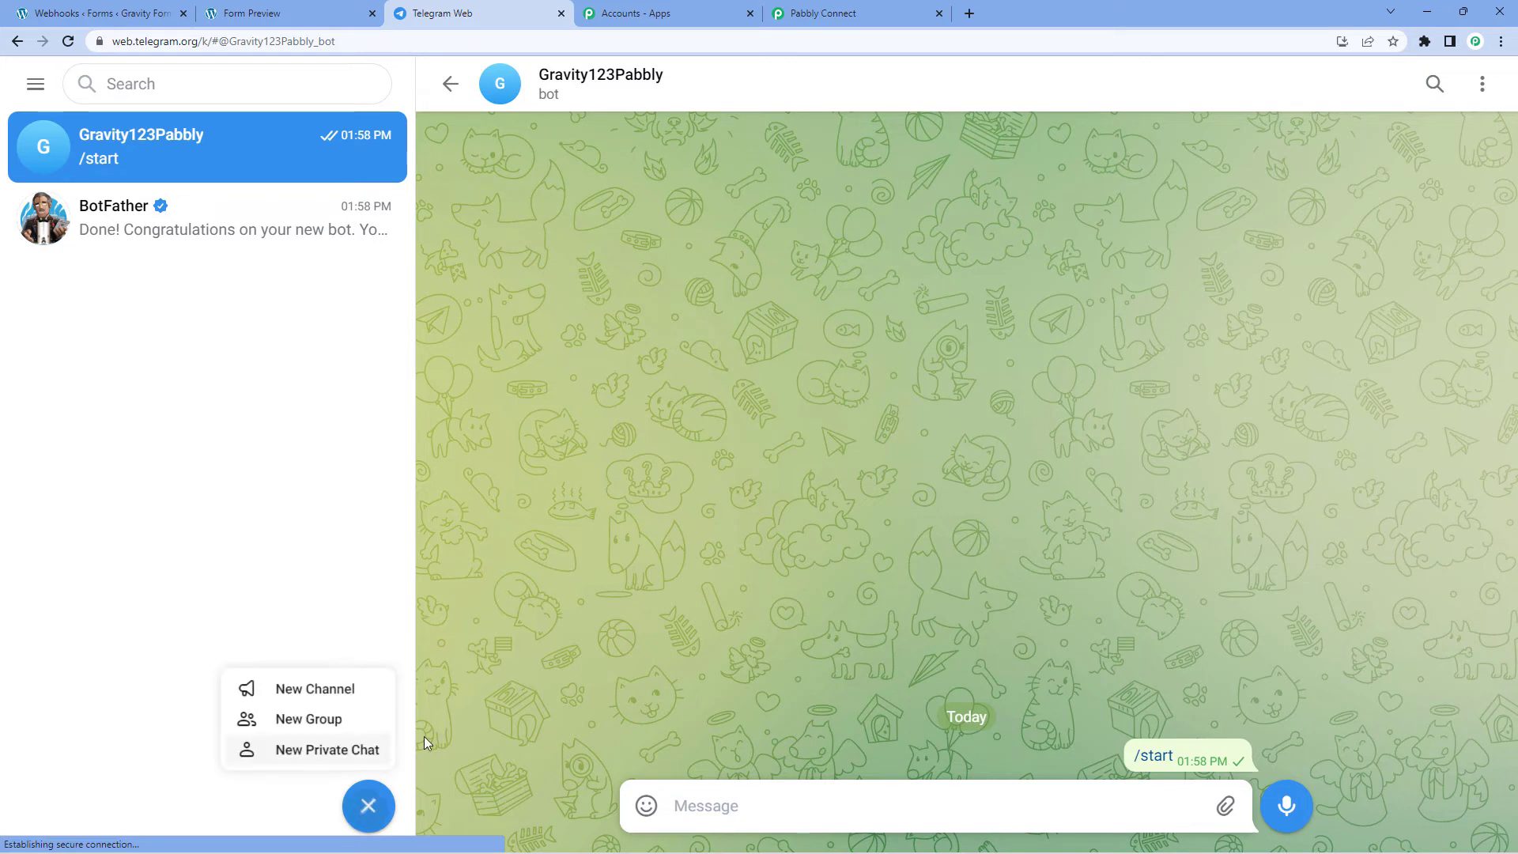
{"action": "left_click", "coordinate": [329, 715]}
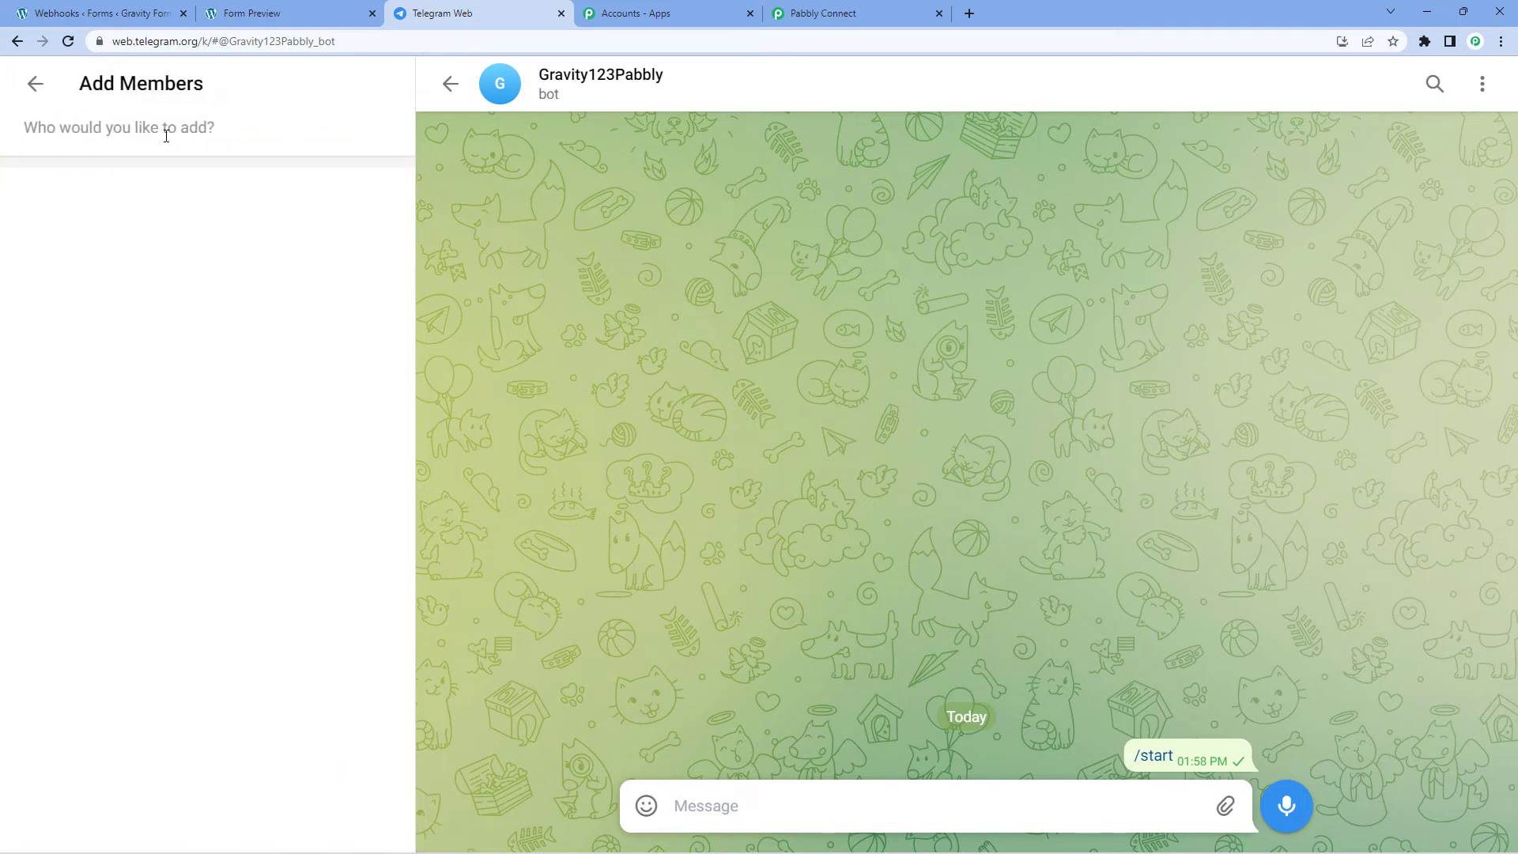
{"action": "type", "text": "Pabbly "}
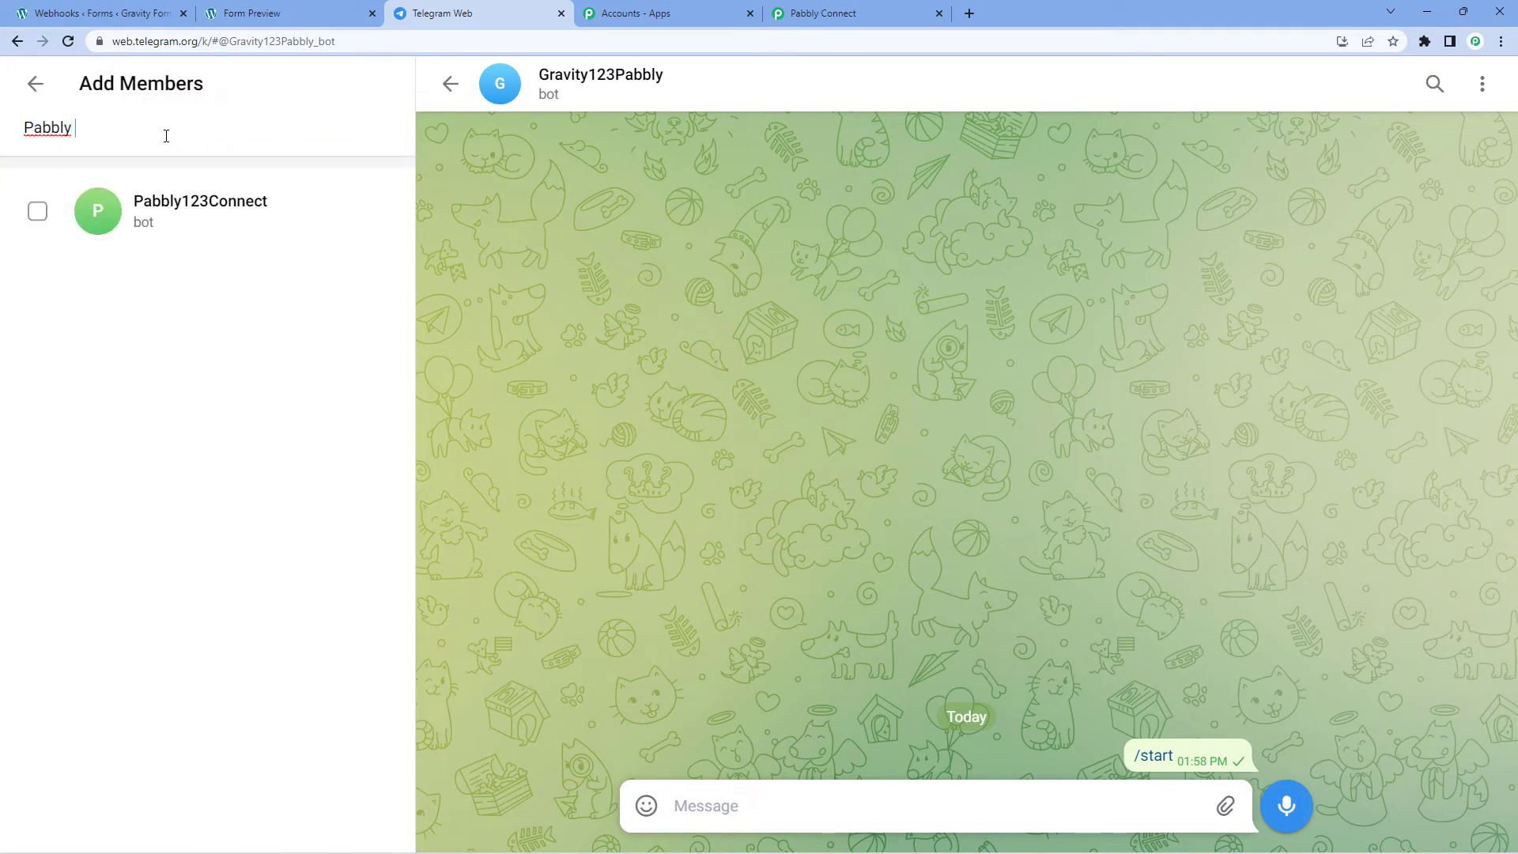
{"action": "type", "text": "Team"}
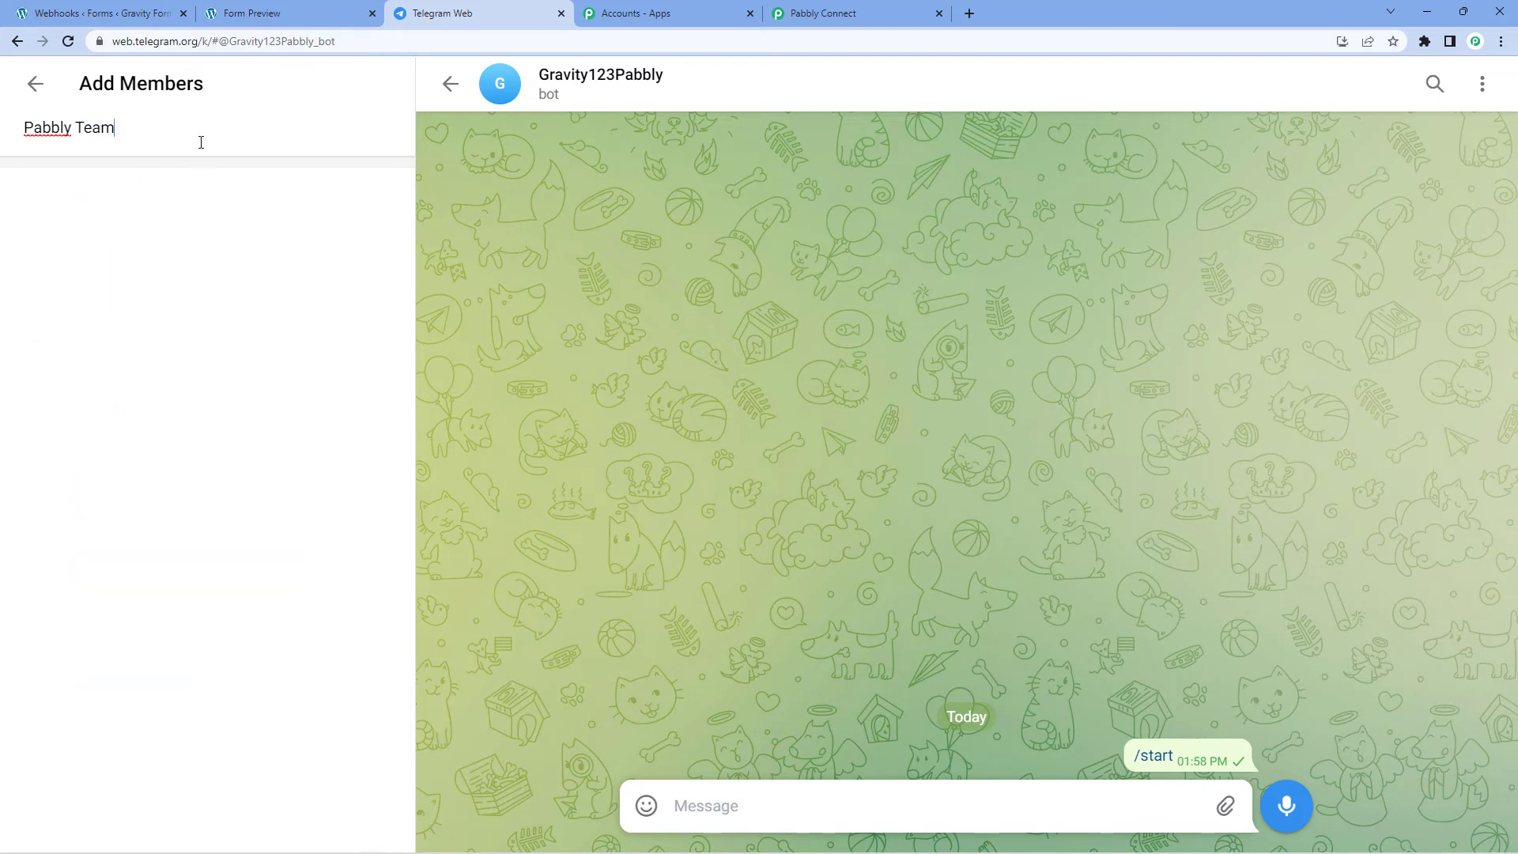
{"action": "key", "text": "BackSpace"}
{"action": "key", "text": "BackSpace"}
{"action": "key", "text": "BackSpace"}
{"action": "key", "text": "BackSpace"}
{"action": "key", "text": "BackSpace"}
{"action": "key", "text": "BackSpace"}
{"action": "key", "text": "BackSpace"}
{"action": "key", "text": "BackSpace"}
{"action": "key", "text": "BackSpace"}
{"action": "key", "text": "BackSpace"}
{"action": "key", "text": "BackSpace"}
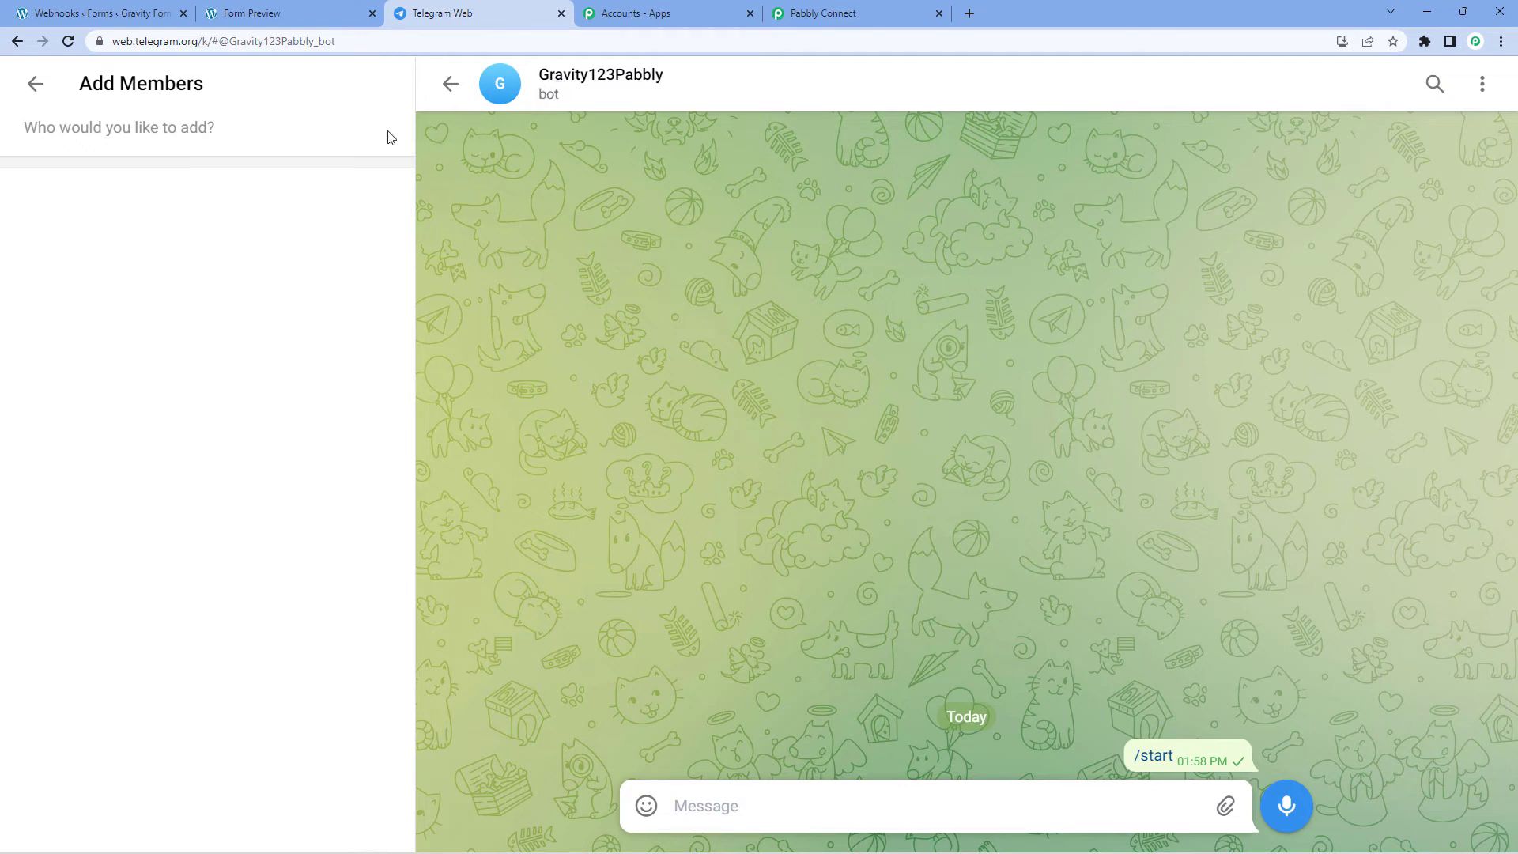
{"action": "type", "text": "P"}
{"action": "key", "text": "BackSpace"}
{"action": "type", "text": "Gra"}
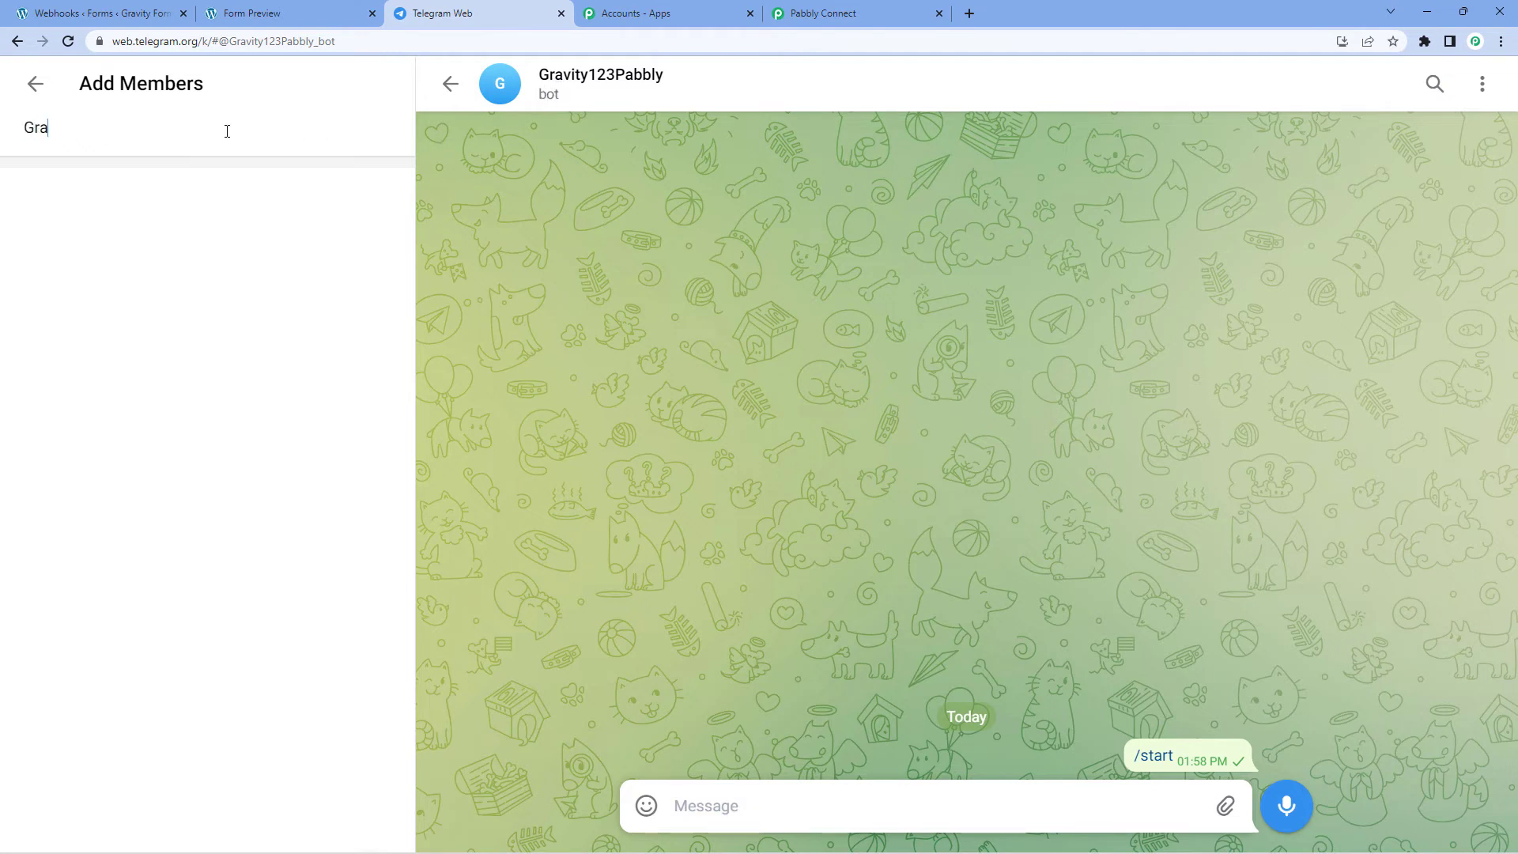
{"action": "type", "text": "vit"}
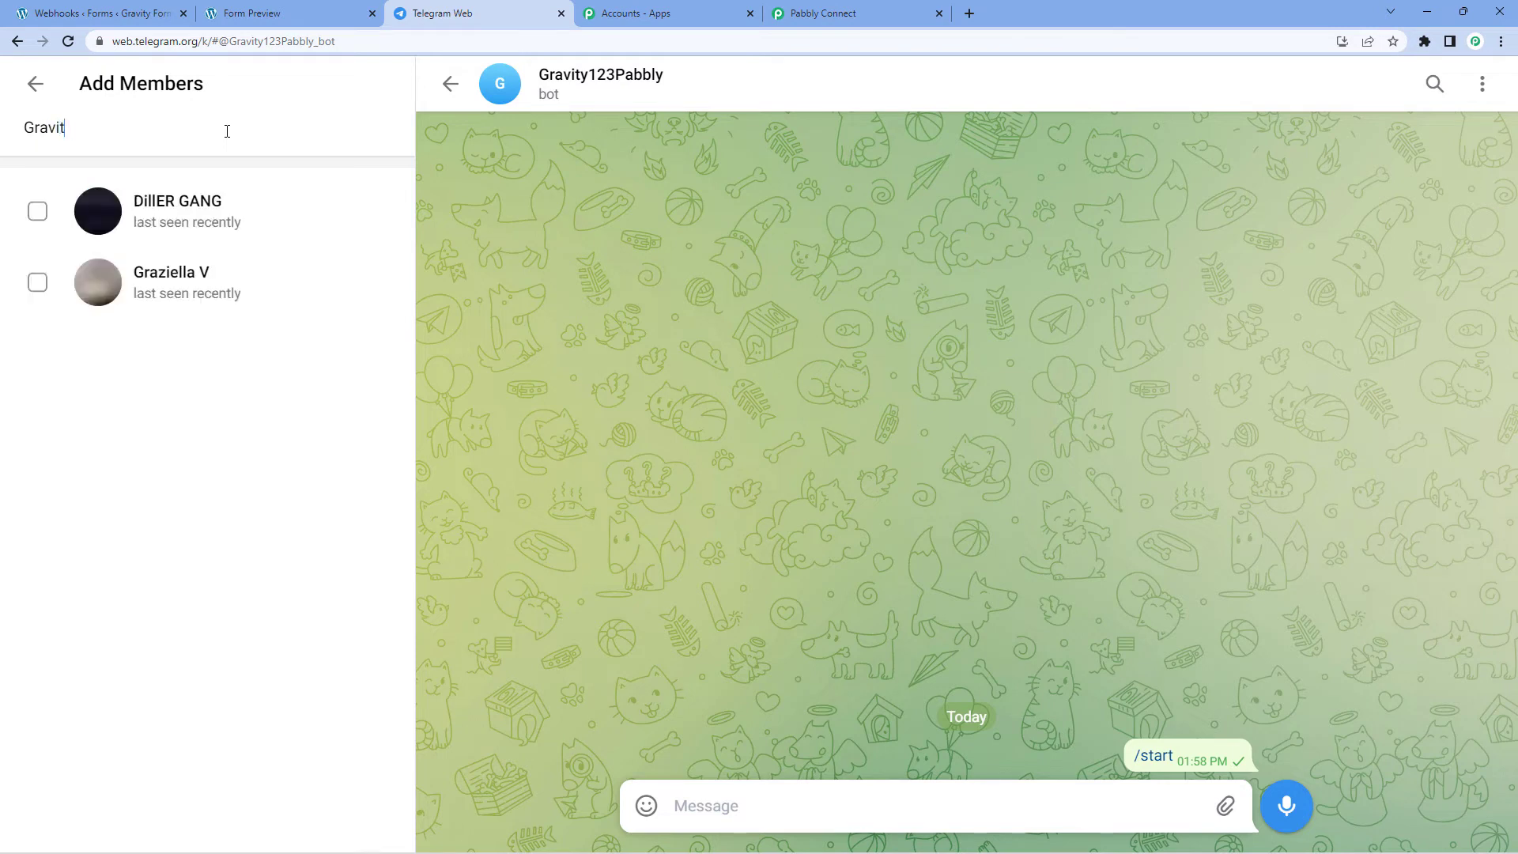
{"action": "type", "text": "y"}
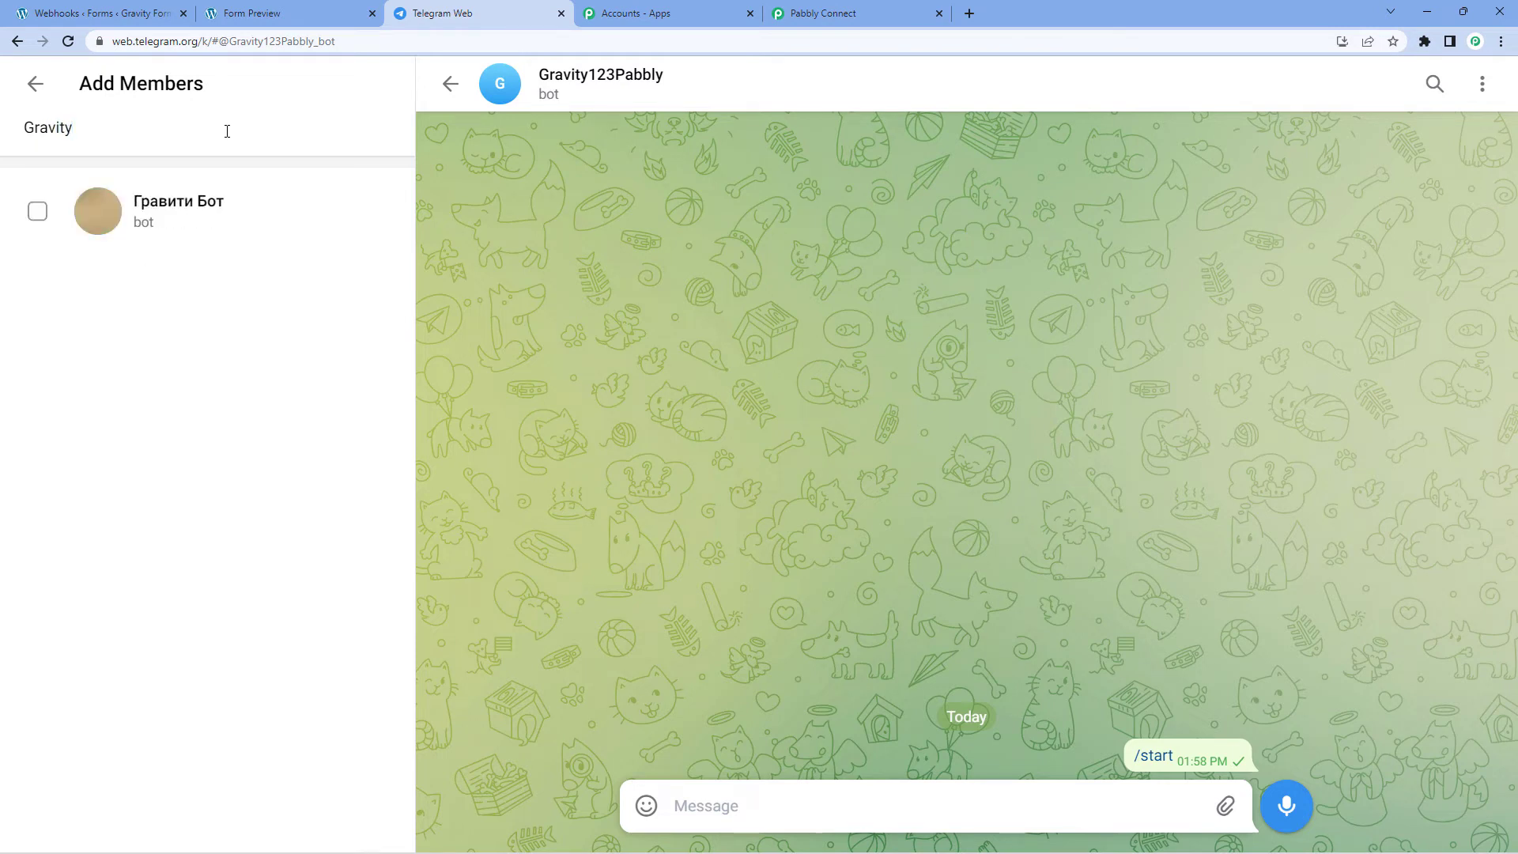
{"action": "type", "text": "123p"}
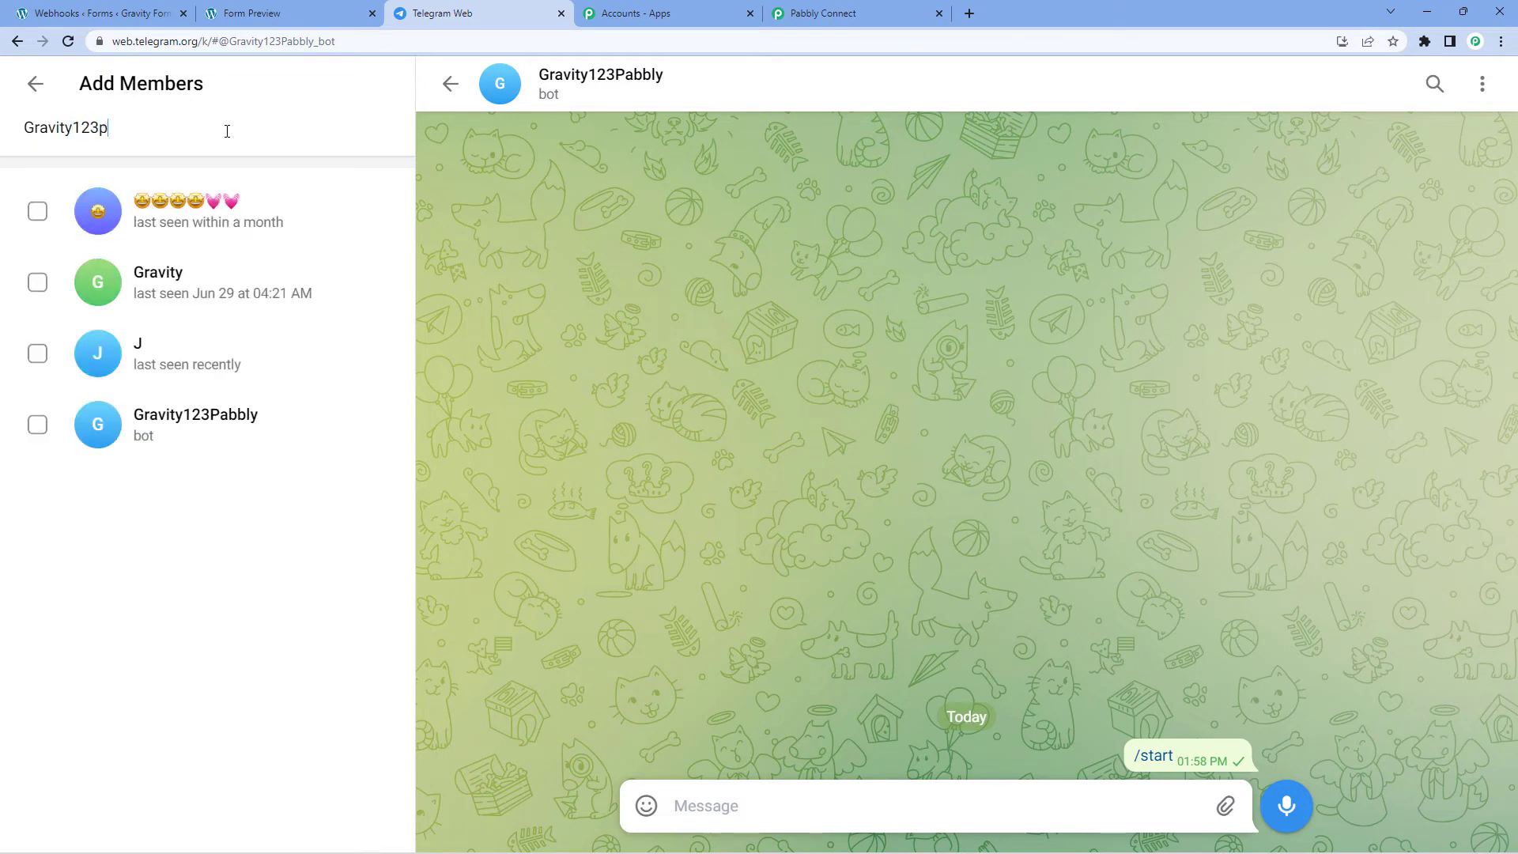
{"action": "type", "text": "abbly"}
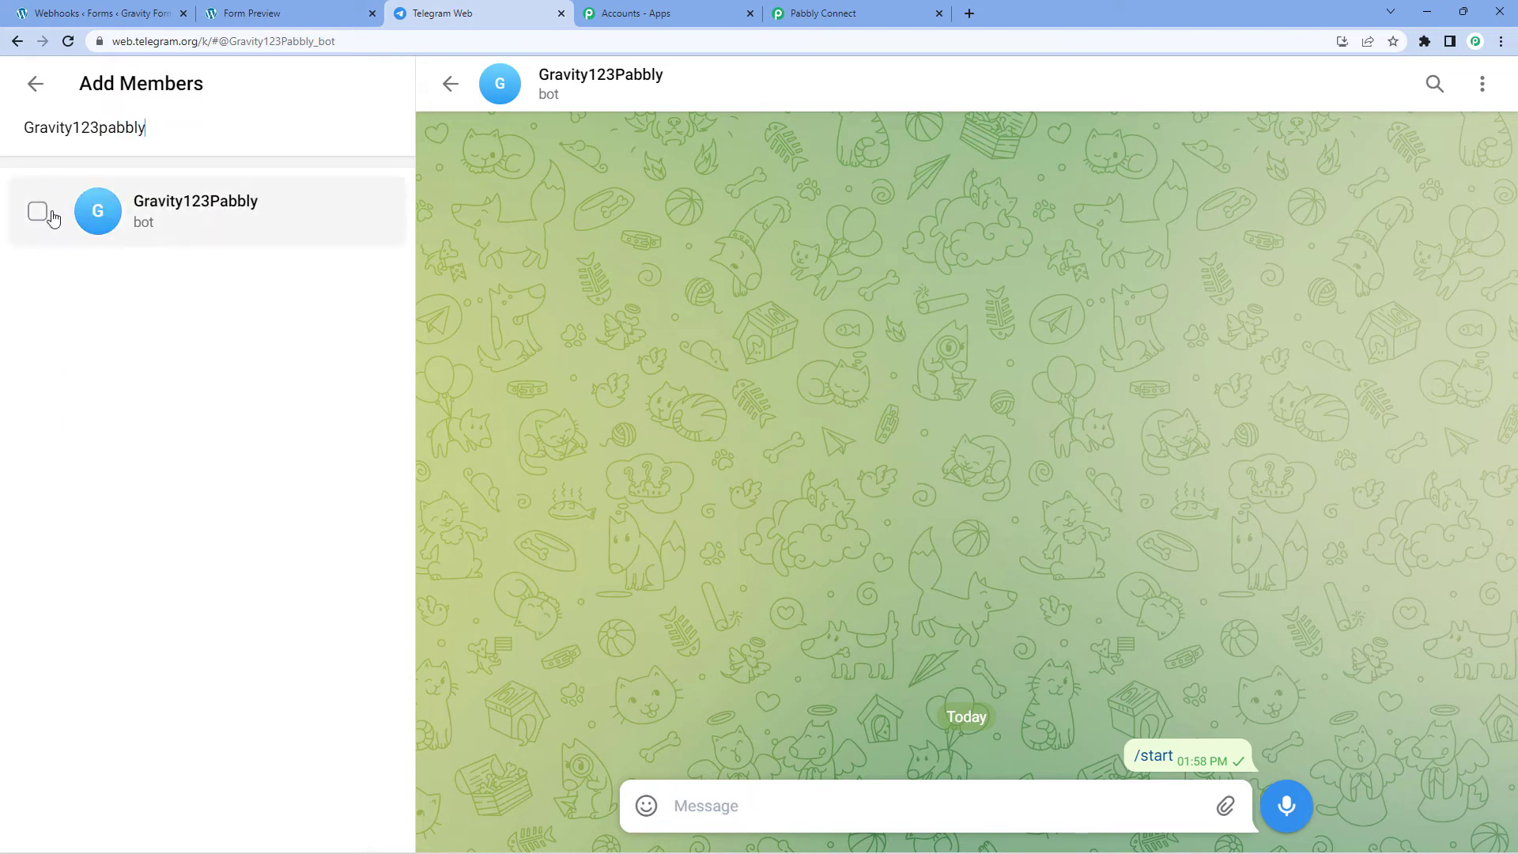
{"action": "left_click", "coordinate": [38, 212]}
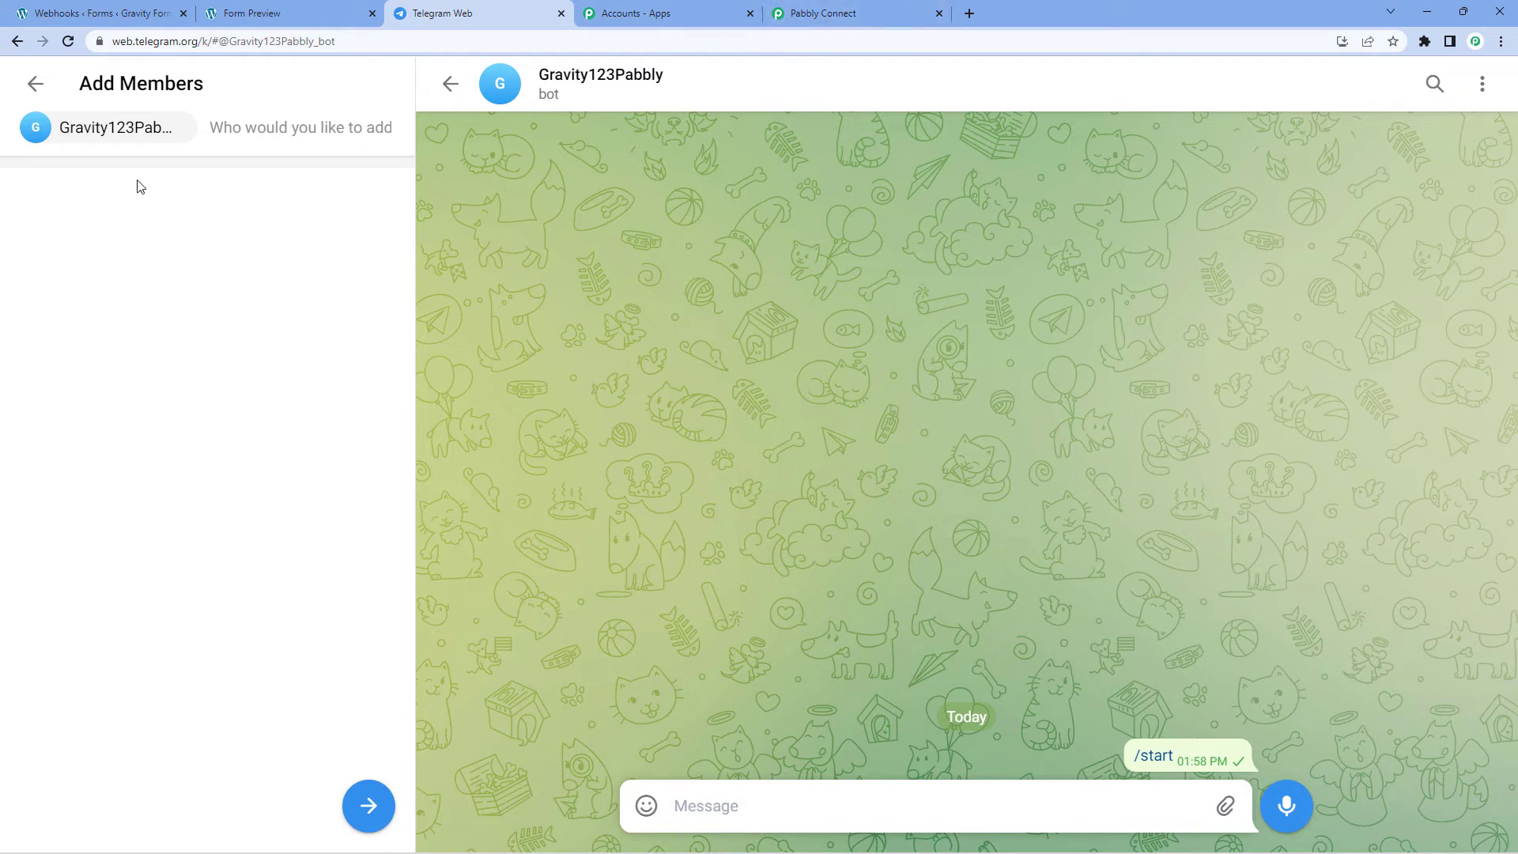
Step: Name the new group 'Pabbly Team' and create it
{"action": "left_click", "coordinate": [369, 806]}
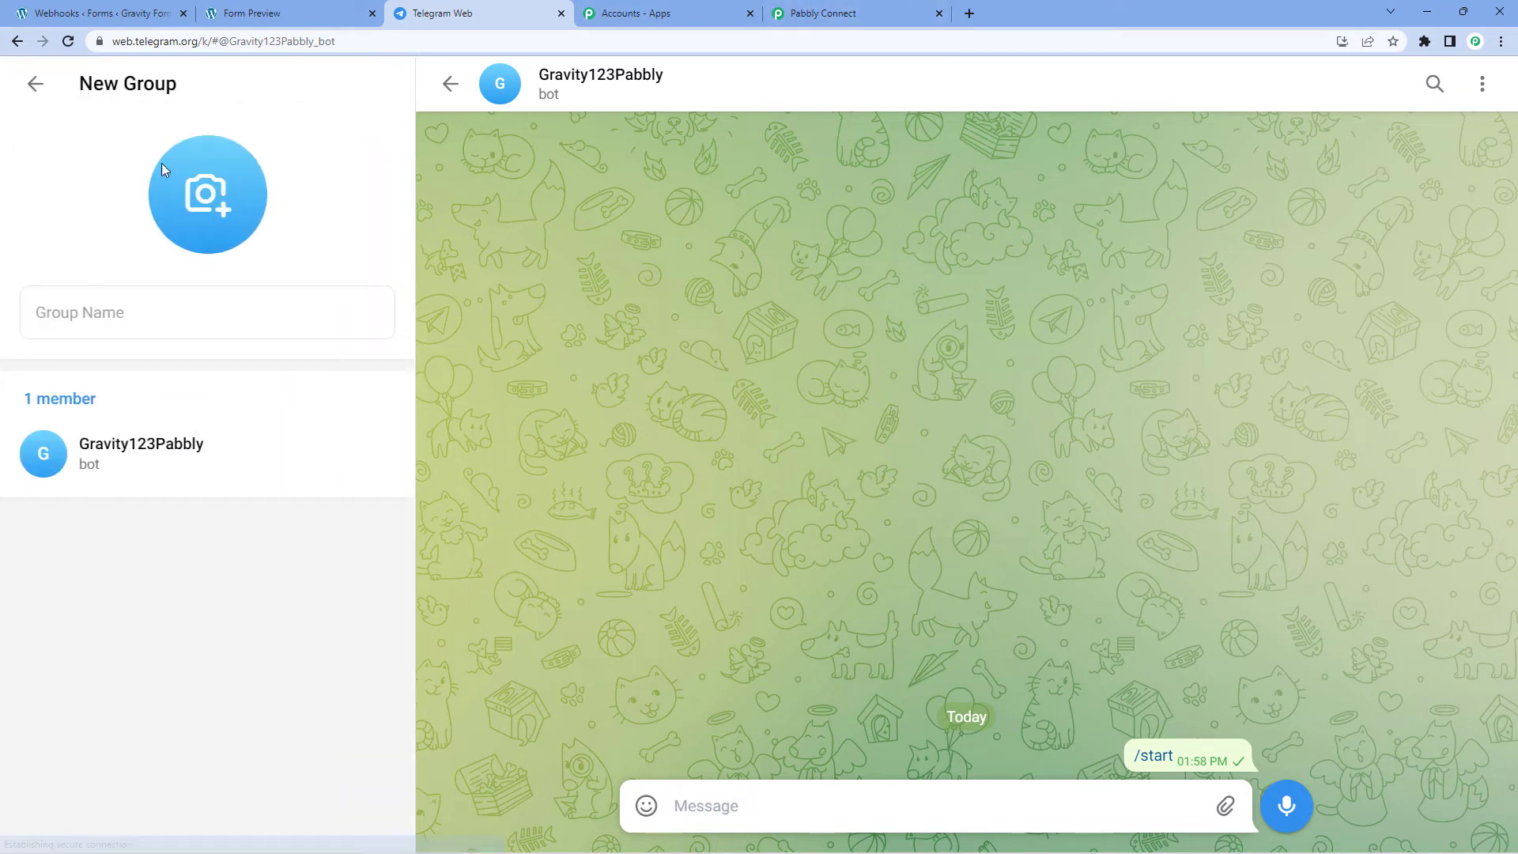
{"action": "left_click", "coordinate": [131, 324]}
{"action": "type", "text": "Pabbly"}
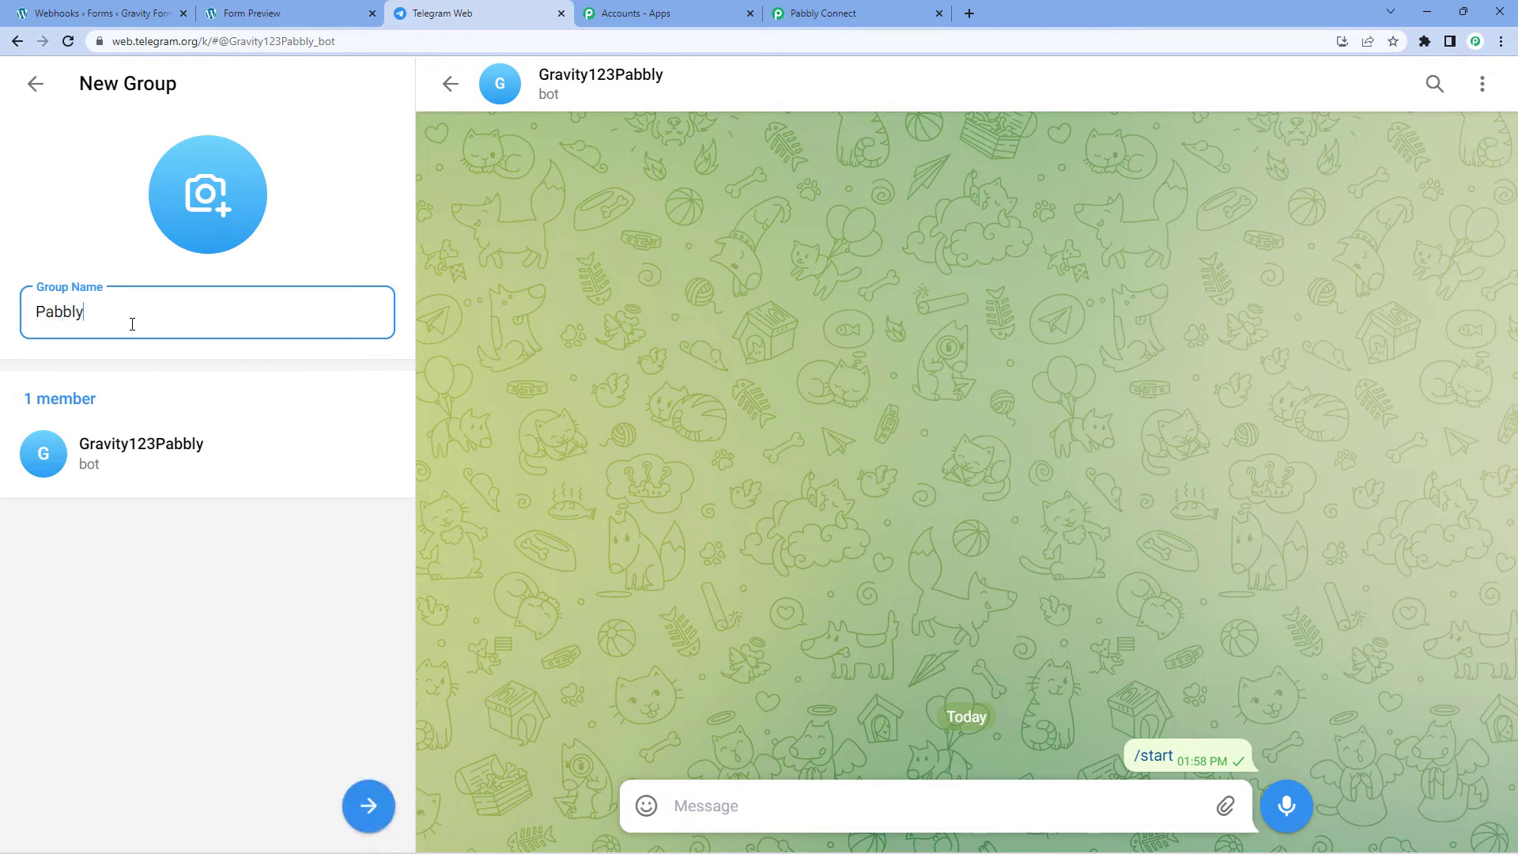
{"action": "type", "text": " Team"}
{"action": "left_click", "coordinate": [368, 805]}
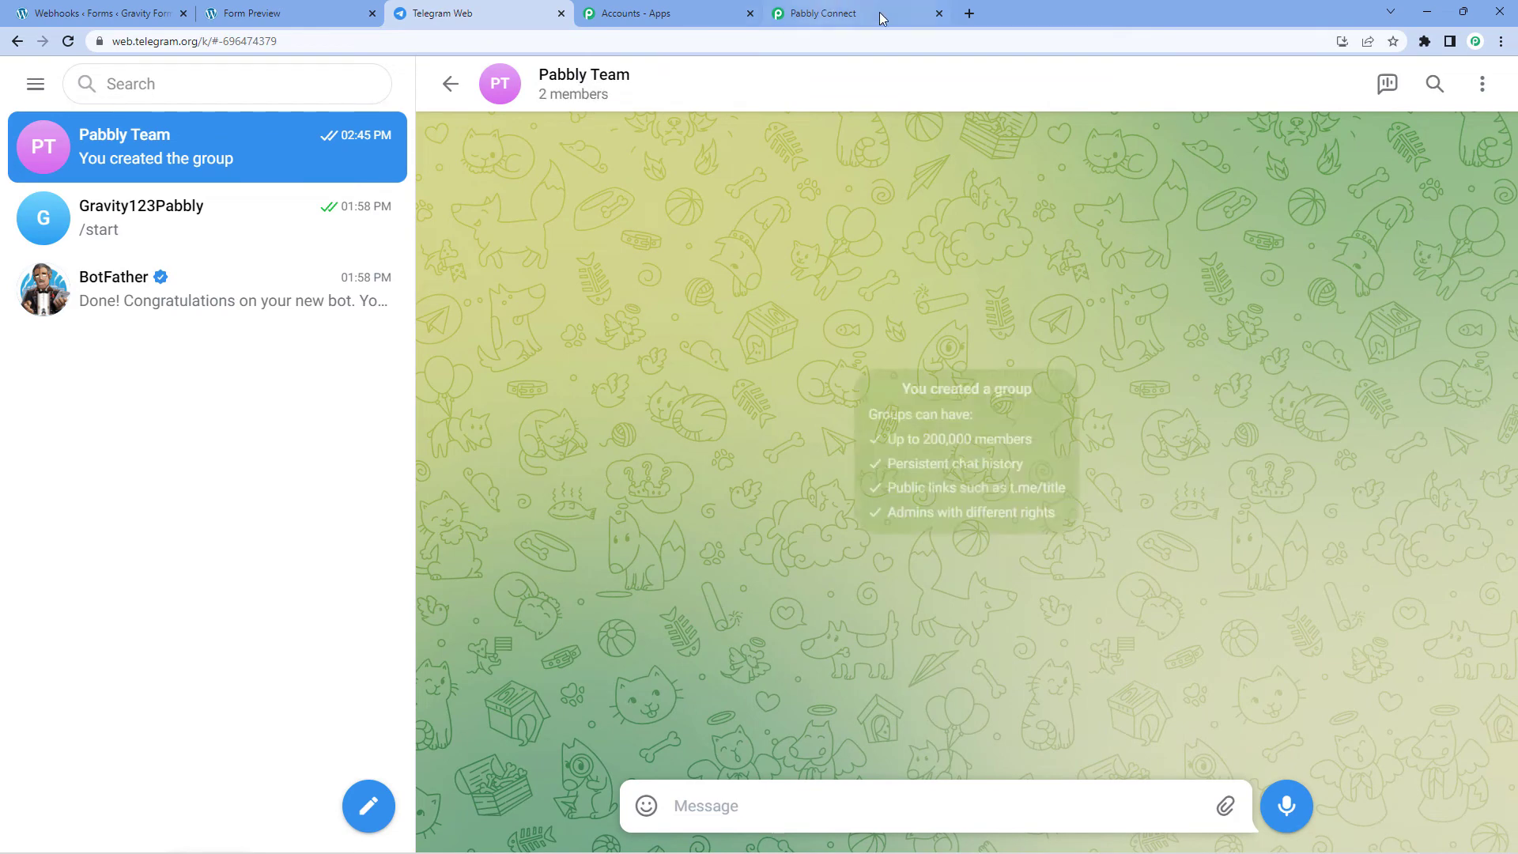
{"action": "left_click", "coordinate": [849, 14]}
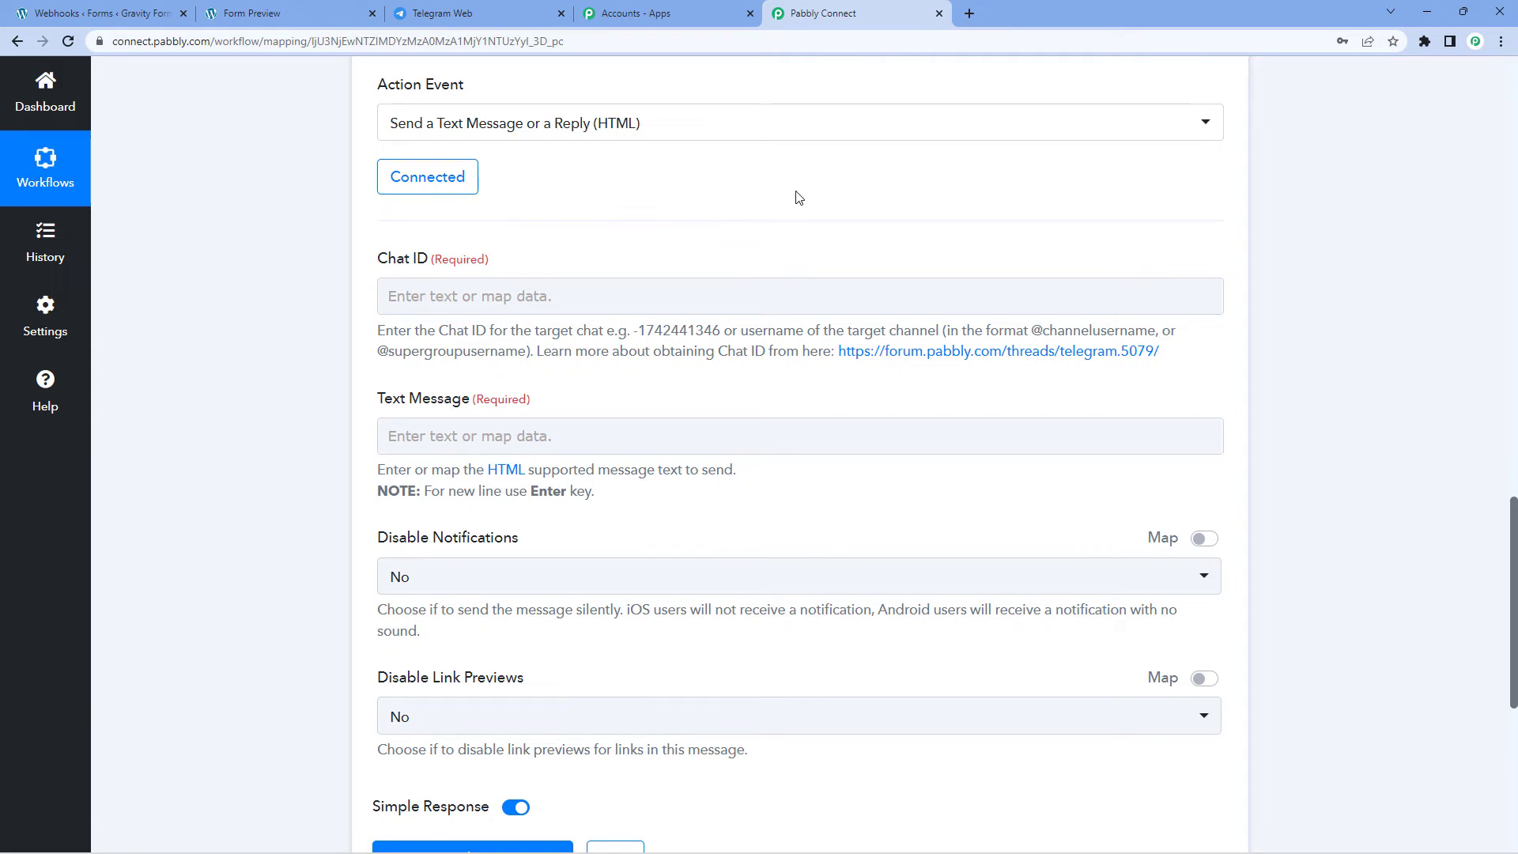
Step: Copy the Pabbly Team group's chat ID from the Telegram Web URL
{"action": "left_click", "coordinate": [474, 13]}
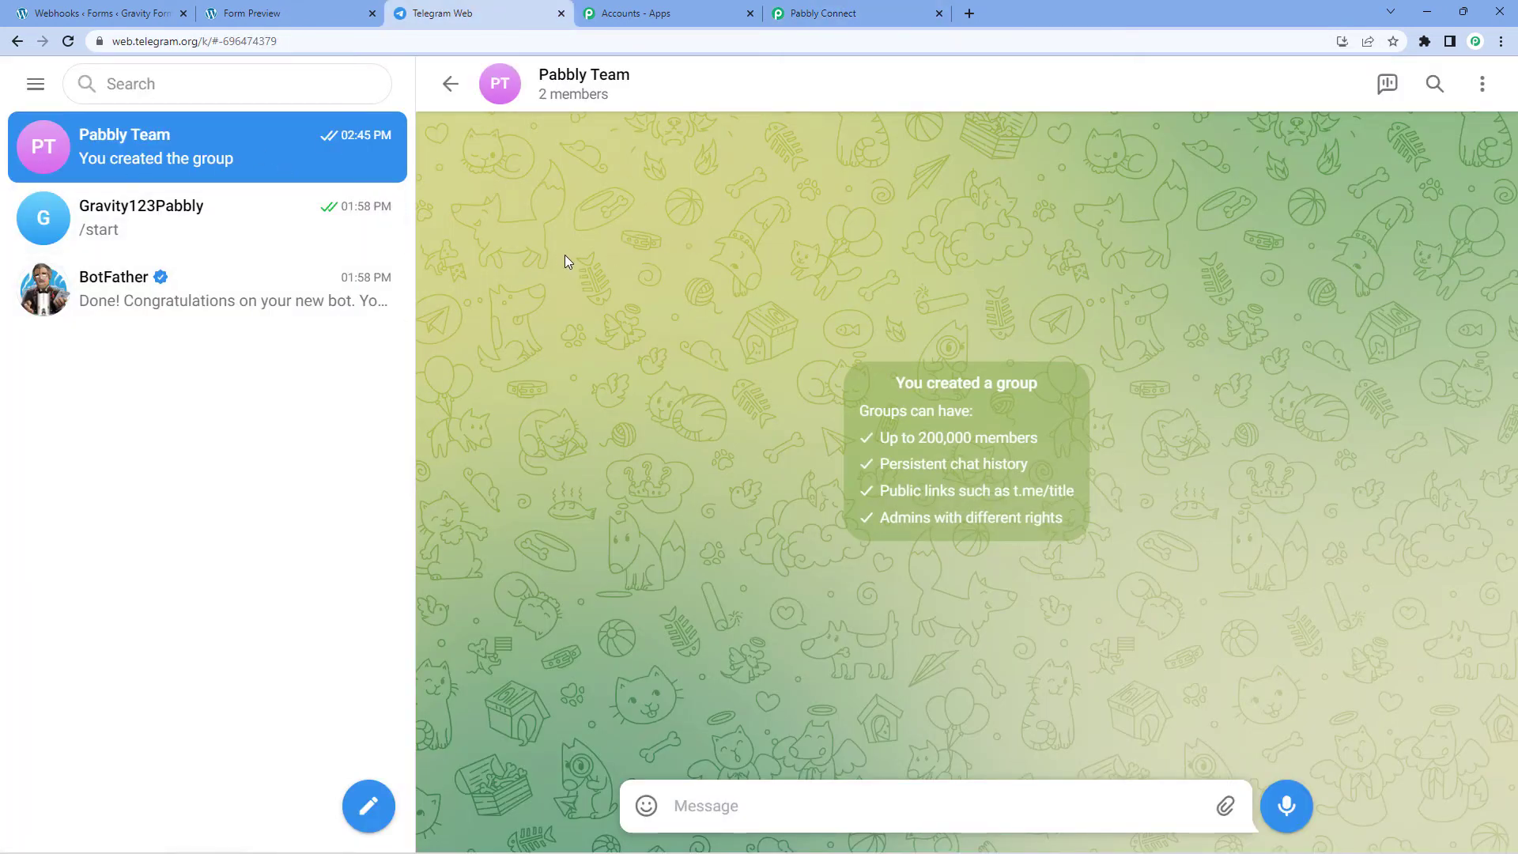
{"action": "left_click", "coordinate": [317, 40]}
{"action": "left_click", "coordinate": [317, 40]}
{"action": "left_click_drag", "start_coordinate": [321, 40], "coordinate": [263, 37]}
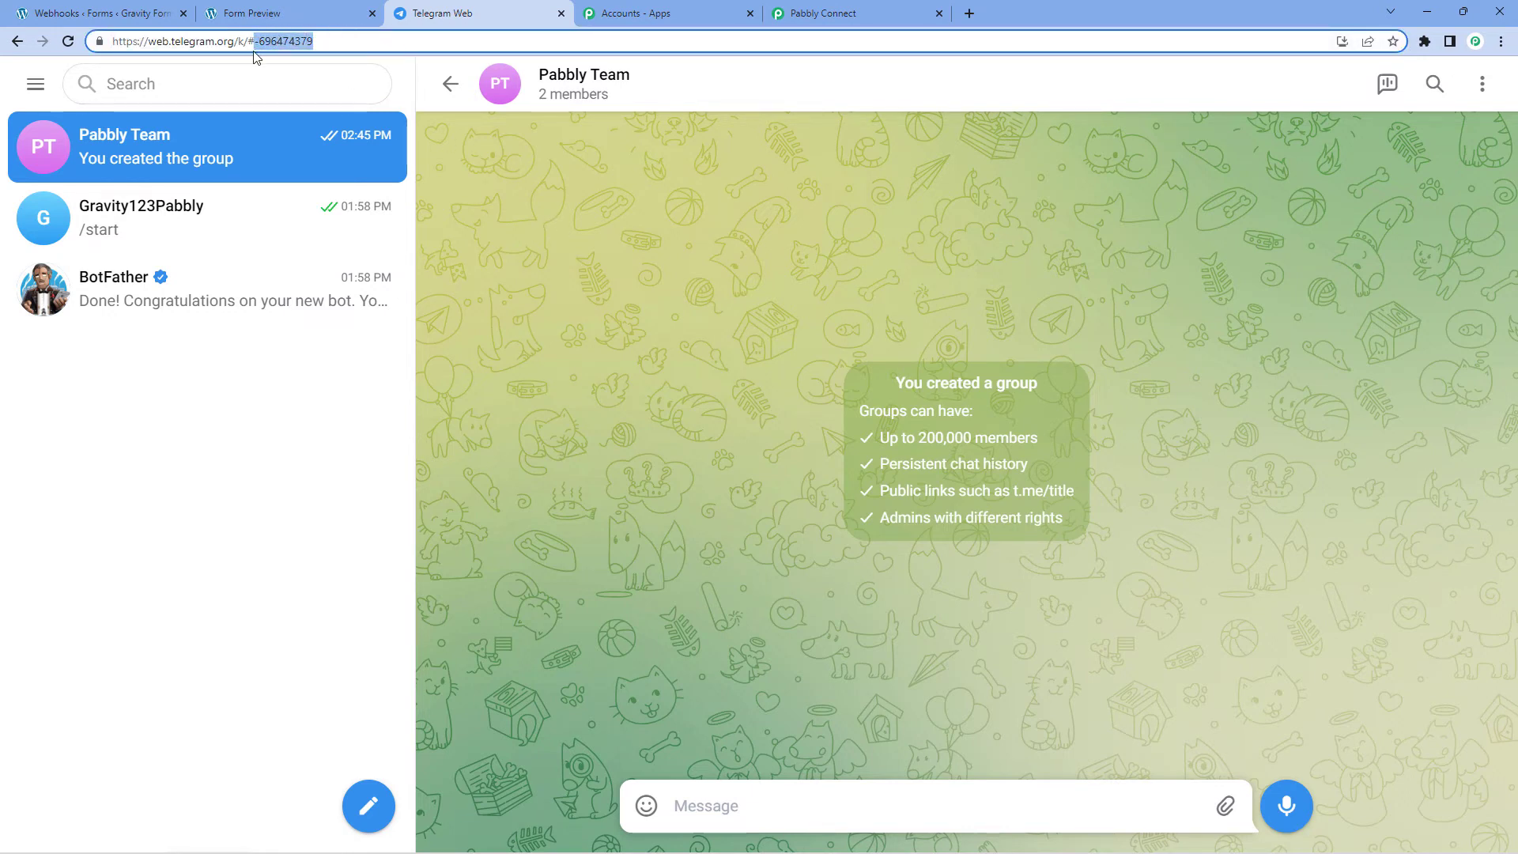
{"action": "right_click", "coordinate": [273, 46]}
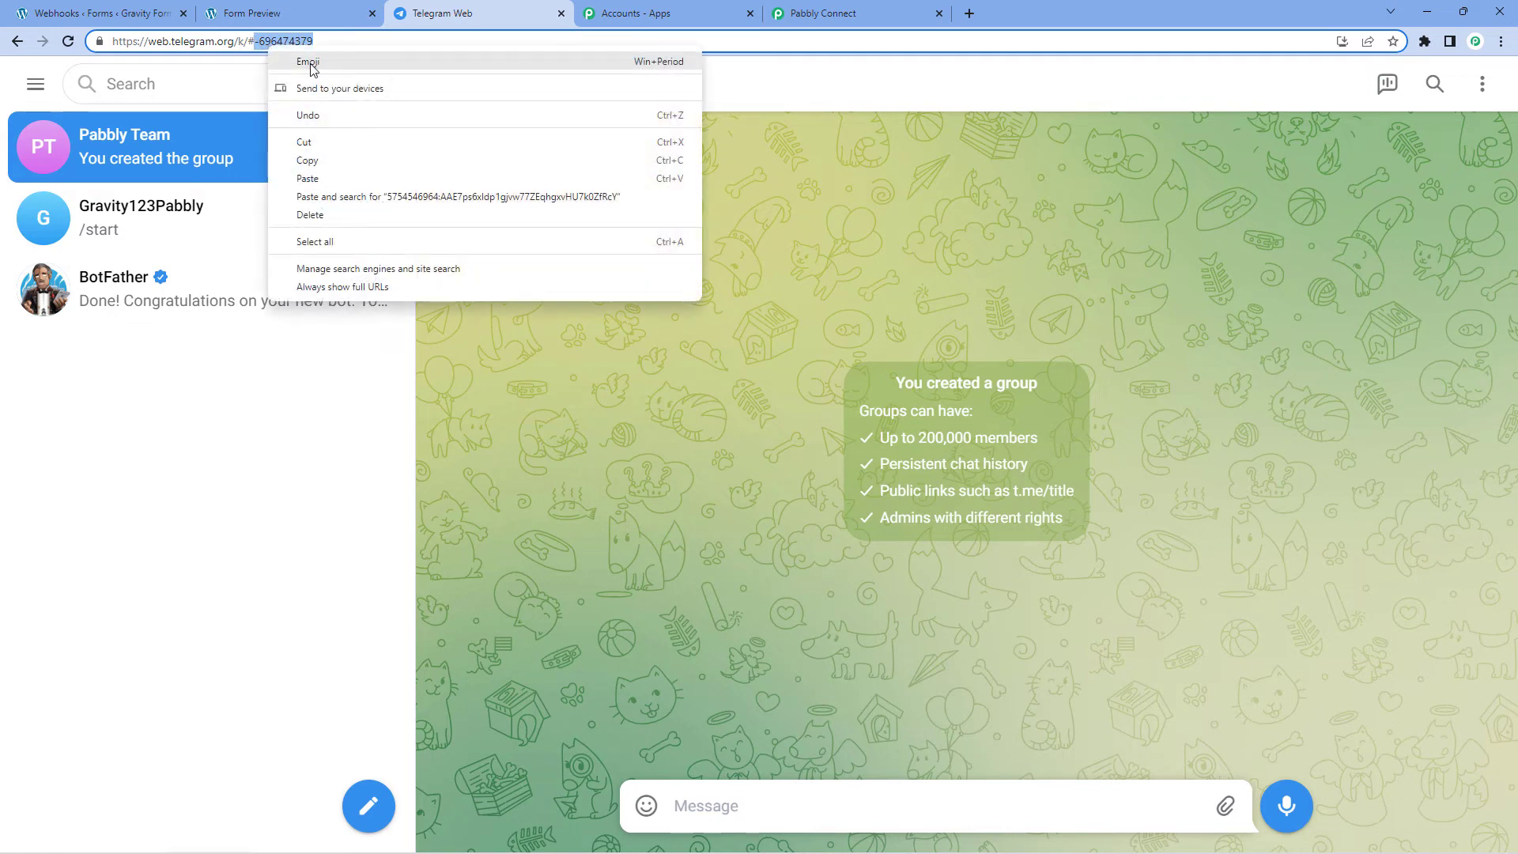
{"action": "left_click", "coordinate": [308, 161]}
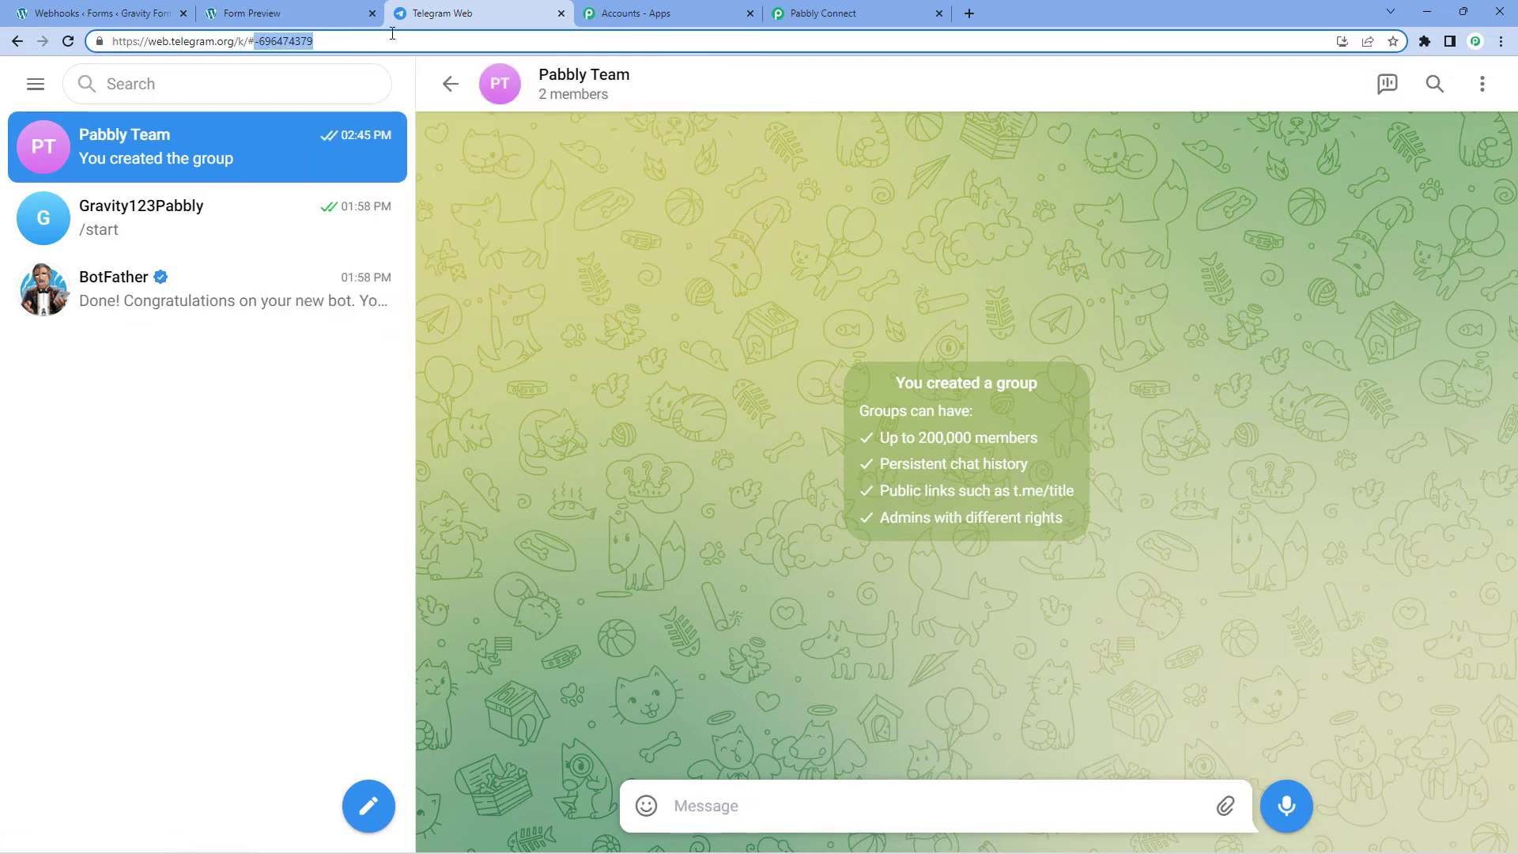
Step: Paste the group's chat ID into the Telegram action's Chat ID field in Pabbly Connect
{"action": "left_click", "coordinate": [826, 13]}
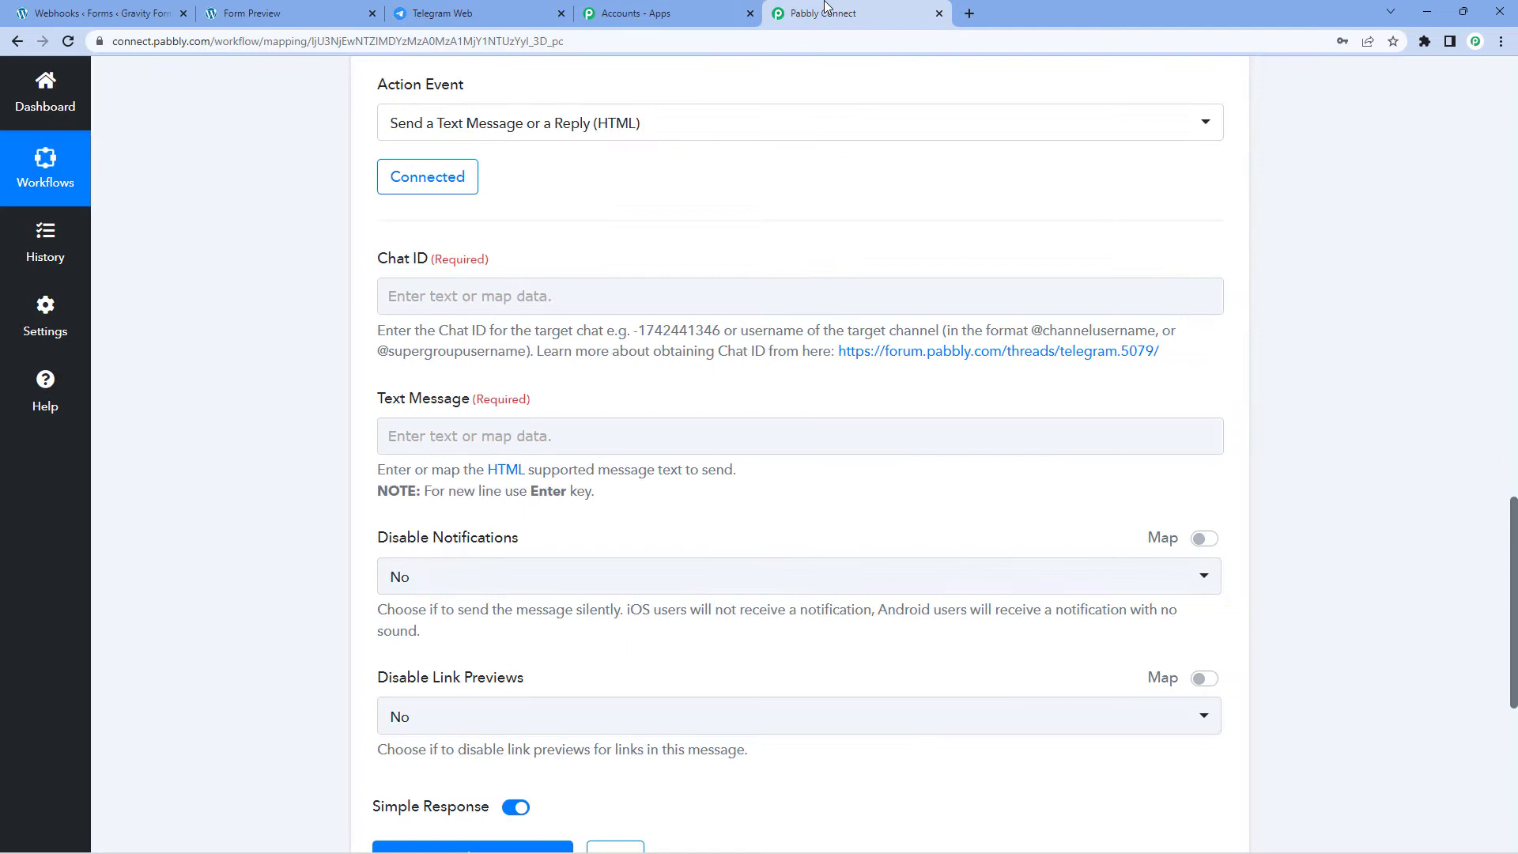
{"action": "left_click", "coordinate": [427, 296]}
{"action": "right_click", "coordinate": [427, 296]}
{"action": "left_click", "coordinate": [495, 419]}
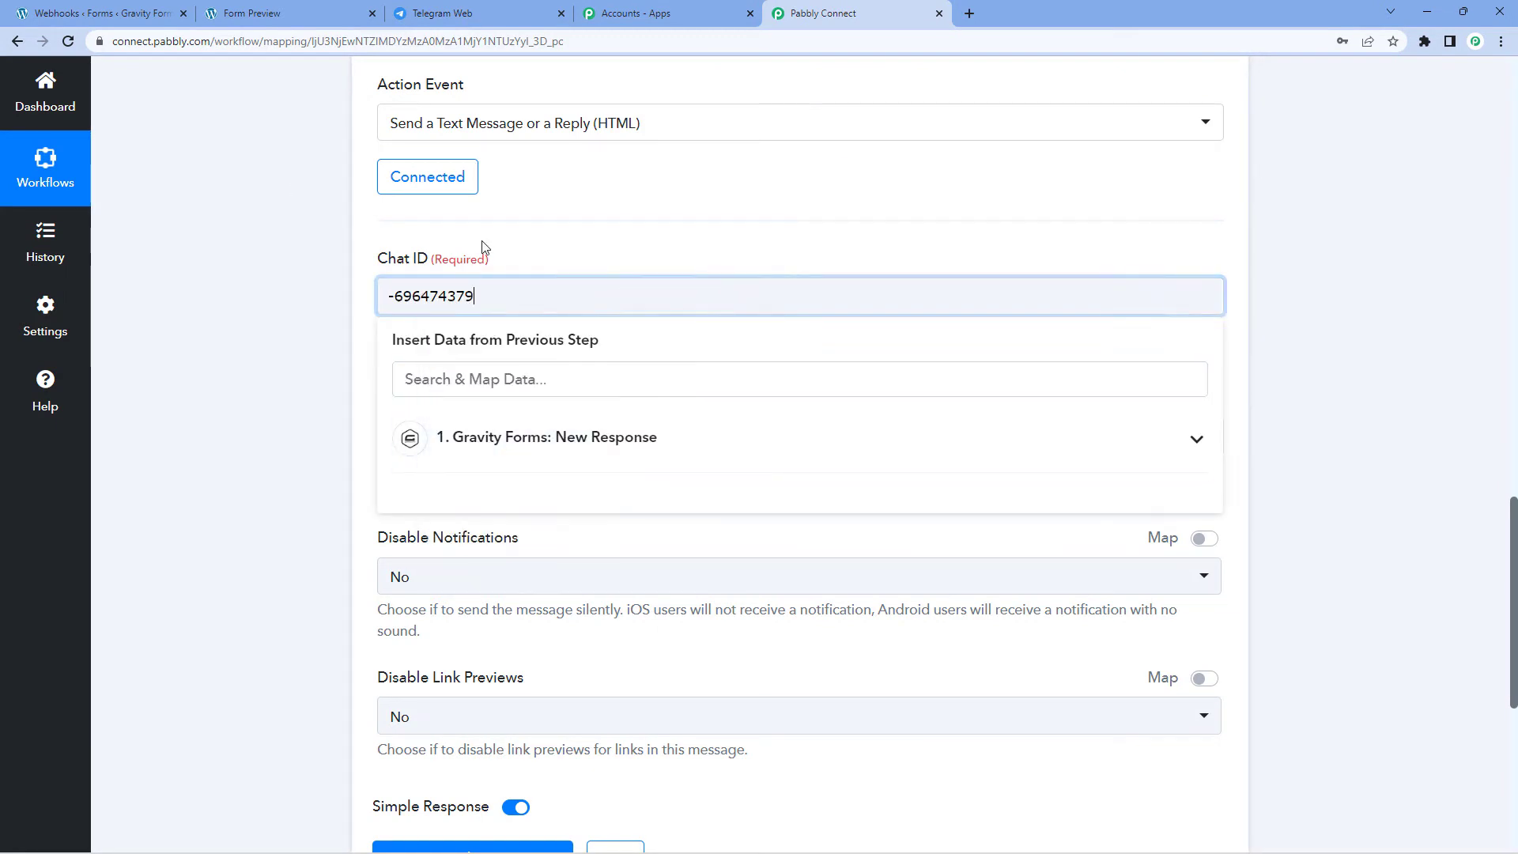
{"action": "left_click", "coordinate": [491, 241]}
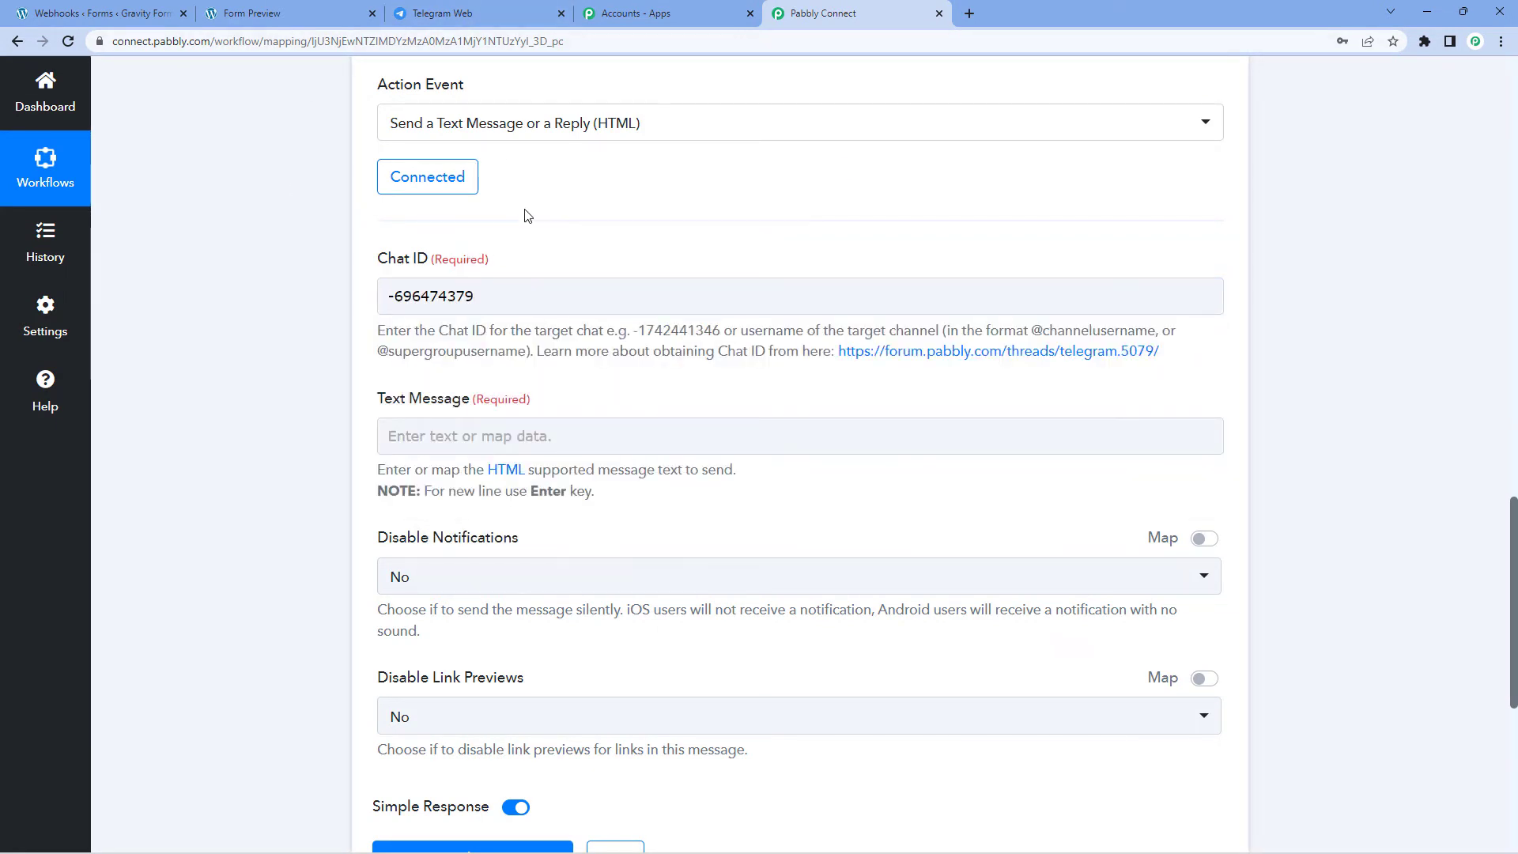
{"action": "left_click", "coordinate": [505, 13]}
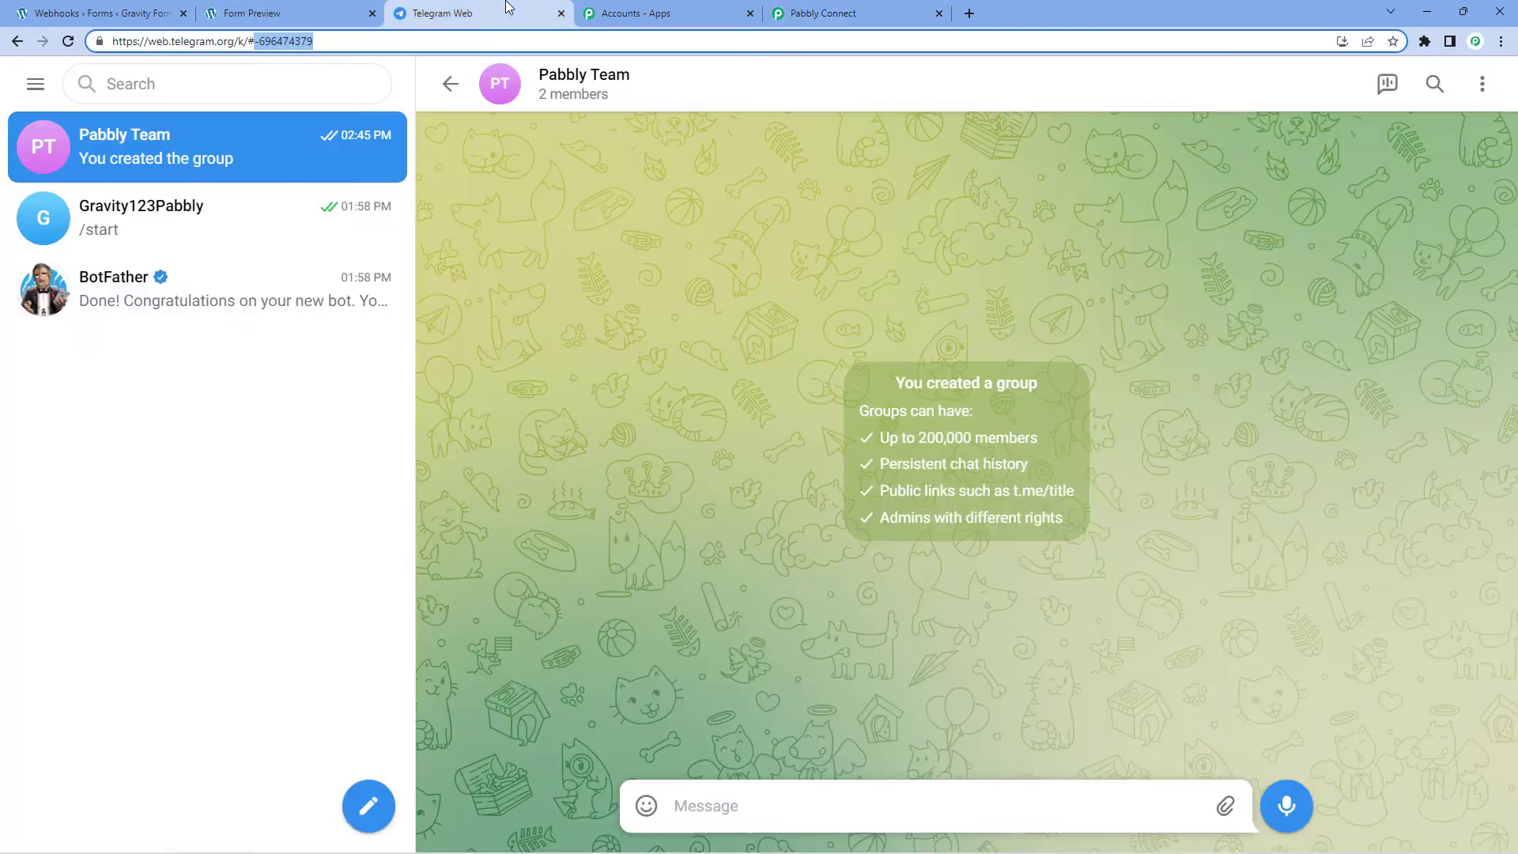
Step: Check the Pabbly Team group profile's member list for the Gravity123Pabbly bot, then return to Pabbly
{"action": "left_click", "coordinate": [564, 87]}
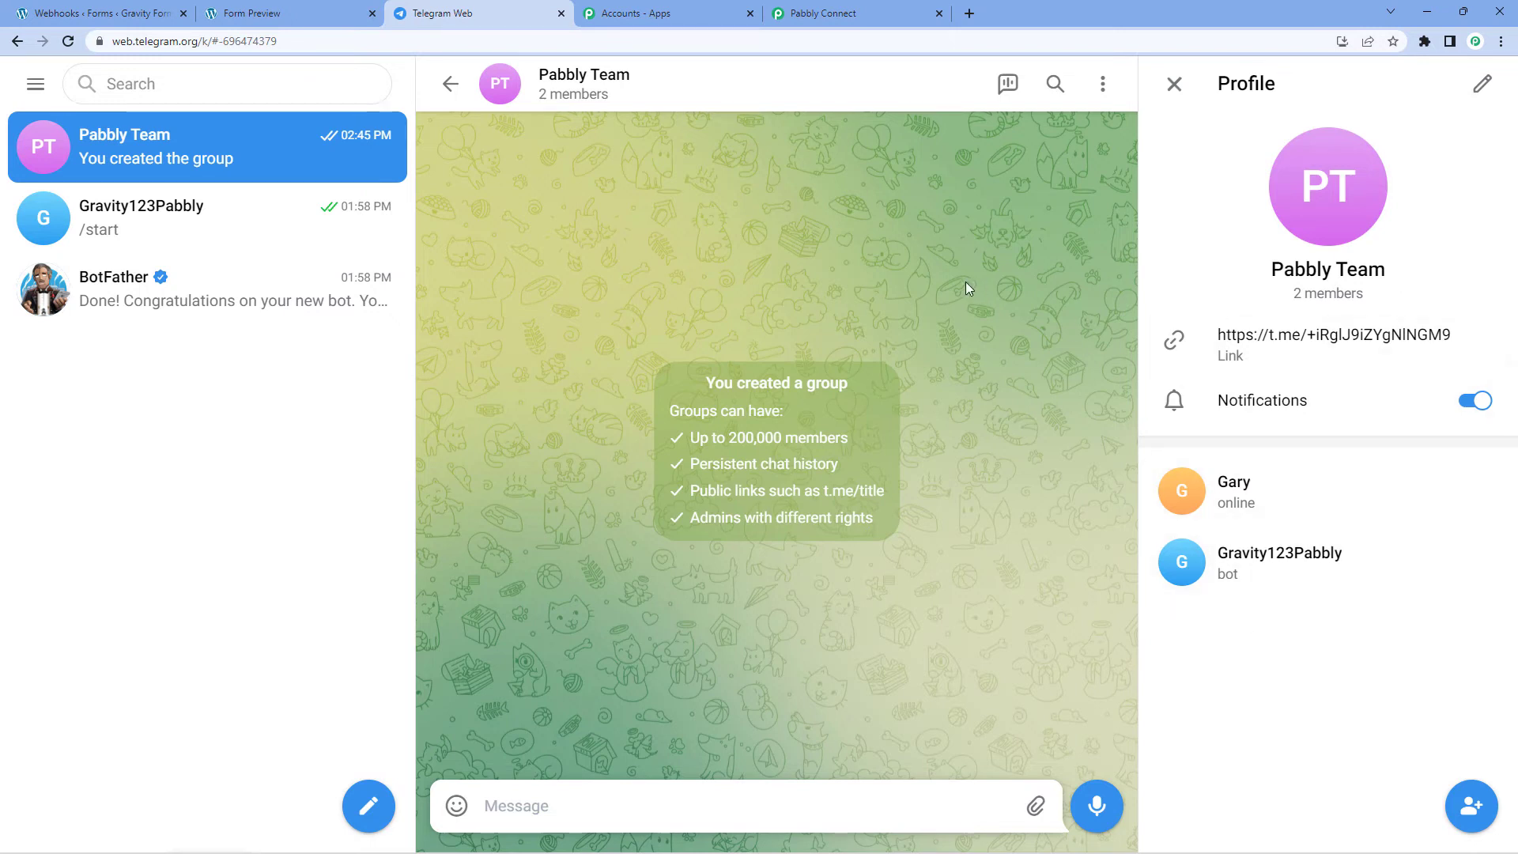
{"action": "left_click", "coordinate": [1174, 84]}
{"action": "left_click", "coordinate": [848, 18]}
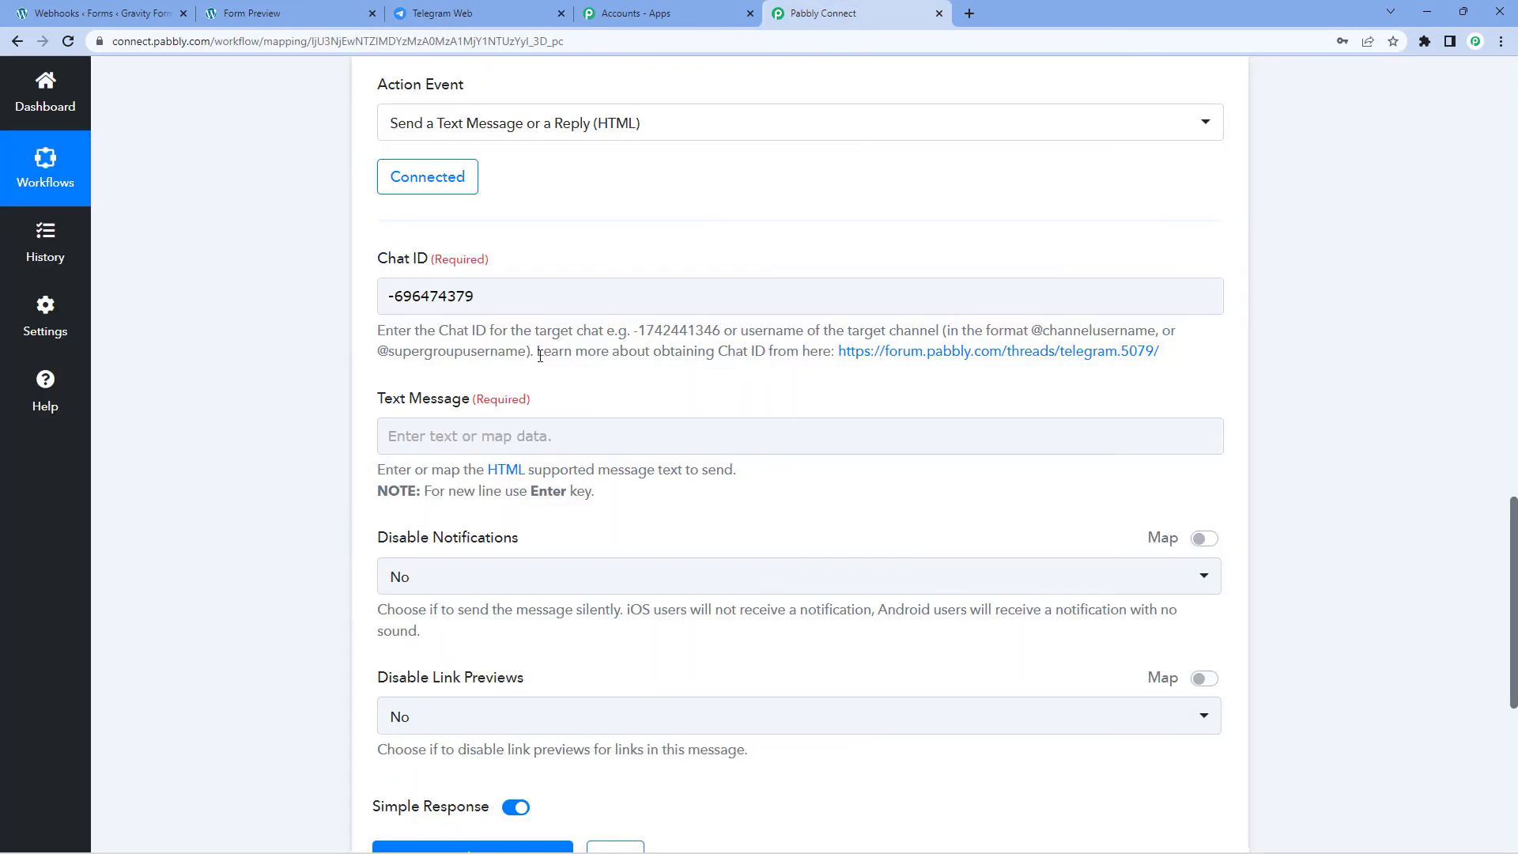
{"action": "scroll", "coordinate": [356, 419], "scroll_direction": "down", "scroll_amount": 1}
Step: Type 'Hello Team,' and 'We have received a new lead:' on separate lines in Text Message
{"action": "left_click", "coordinate": [491, 358]}
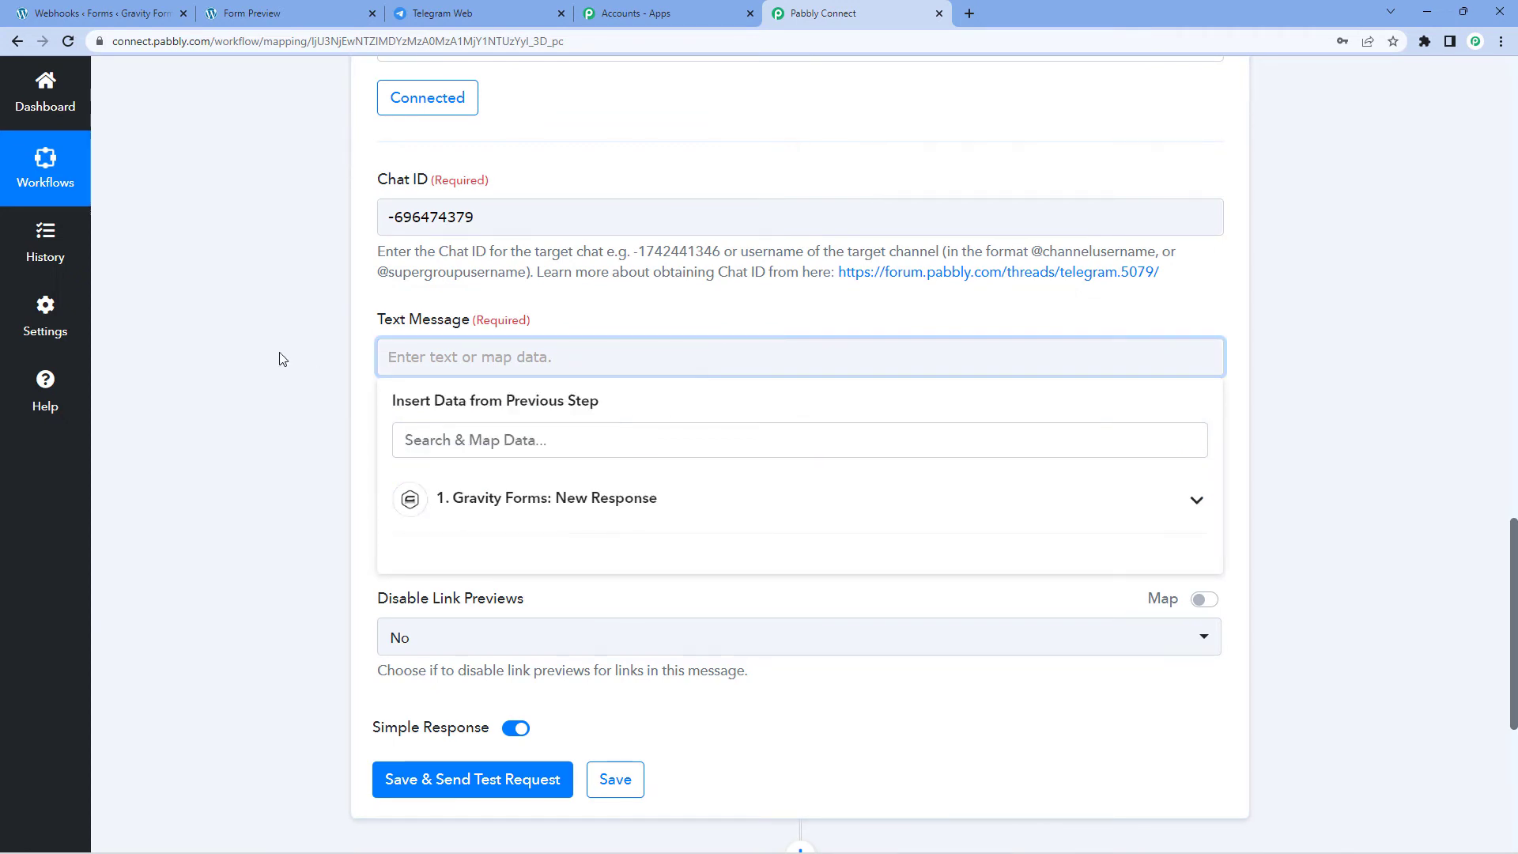
{"action": "type", "text": "Helo"}
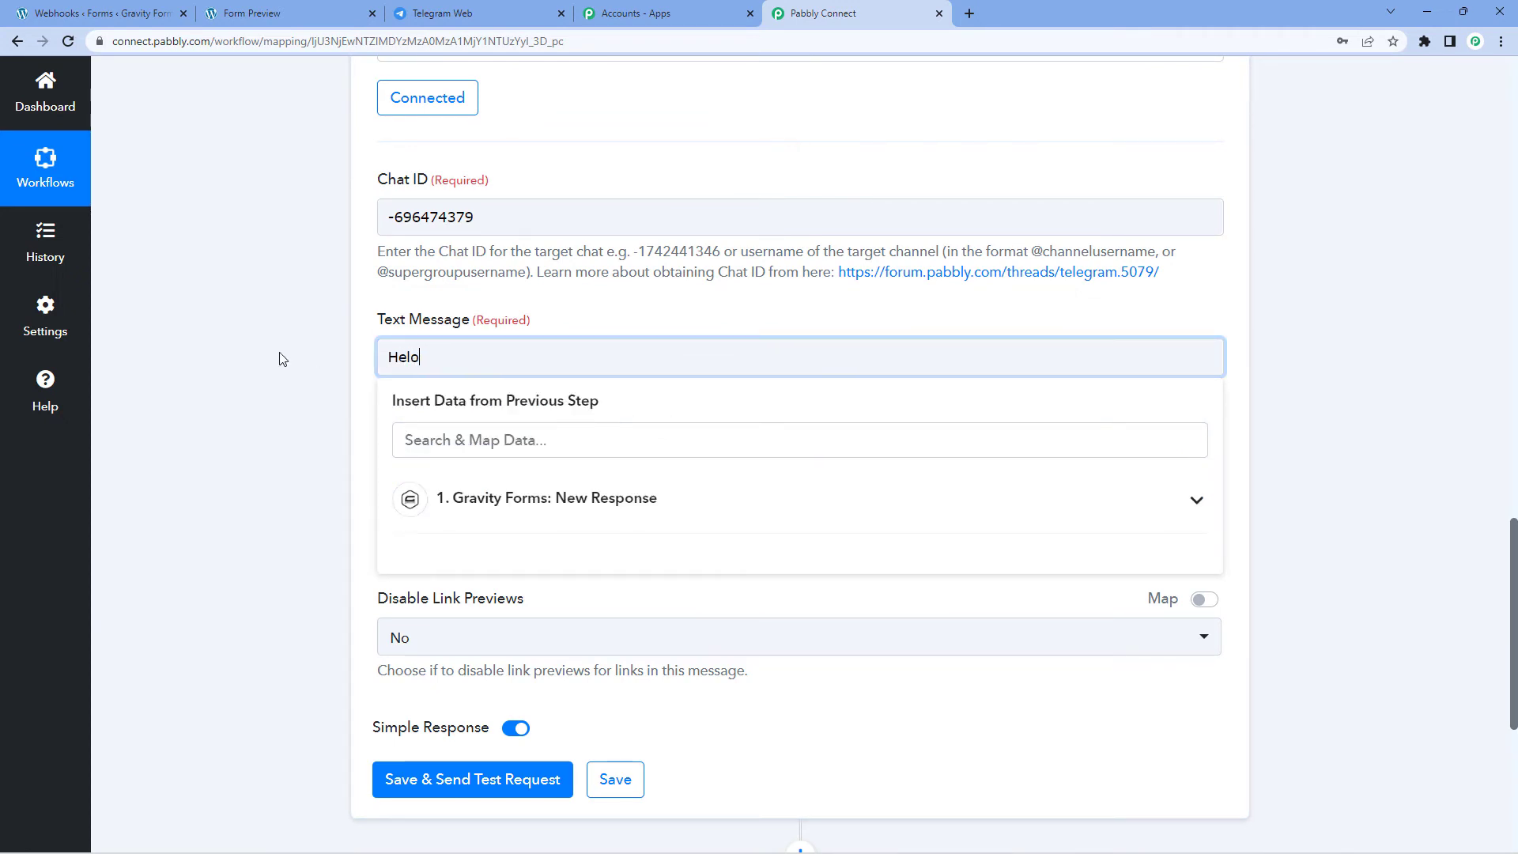
{"action": "key", "text": "BackSpace"}
{"action": "key", "text": "BackSpace"}
{"action": "type", "text": "lo Team,"}
{"action": "key", "text": "Return"}
{"action": "type", "text": "We "}
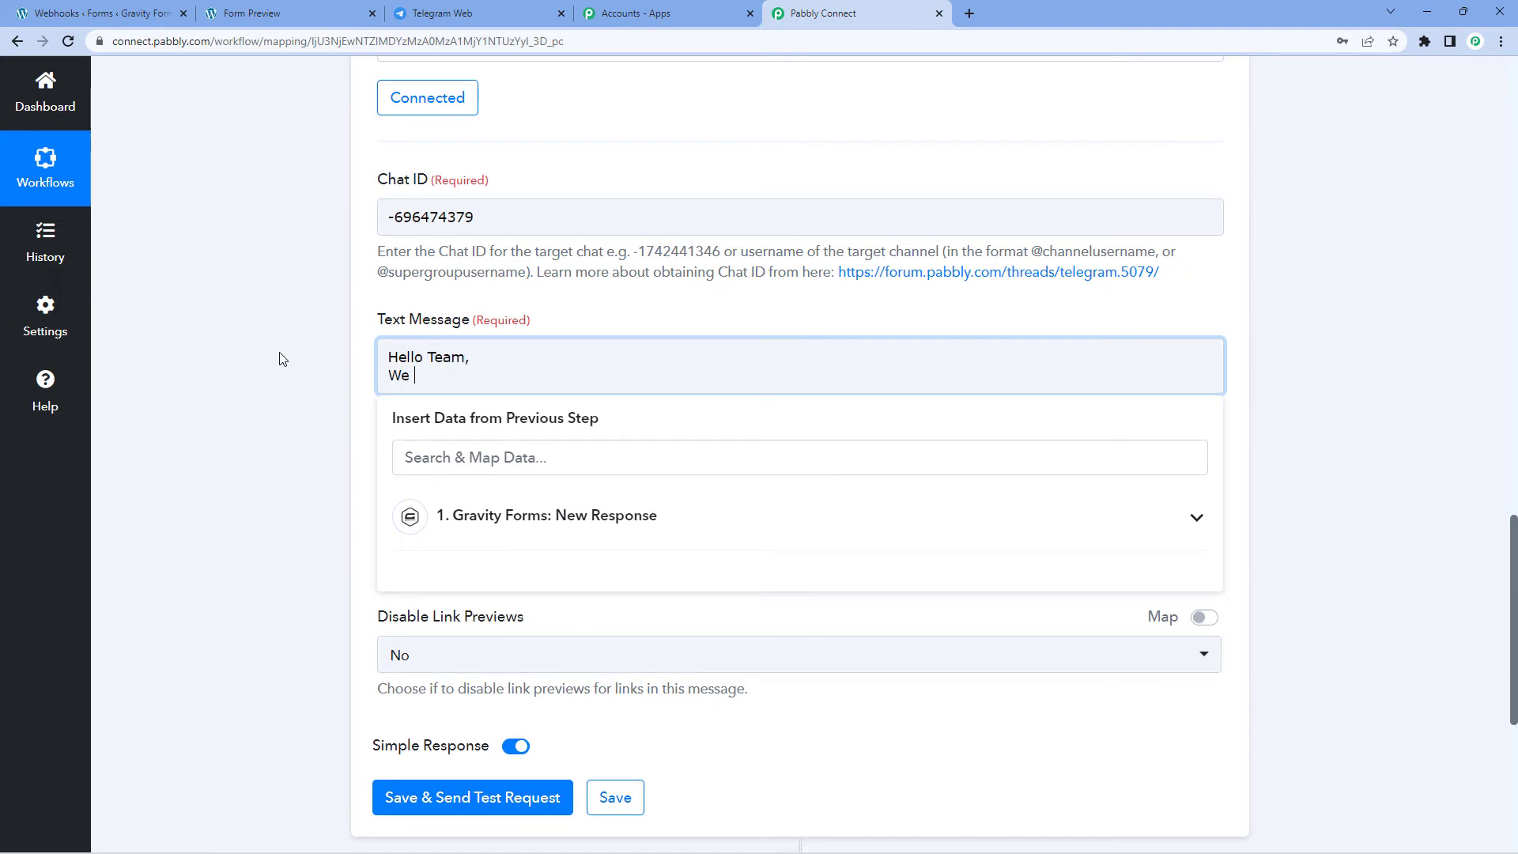
{"action": "type", "text": "have received a new lead"}
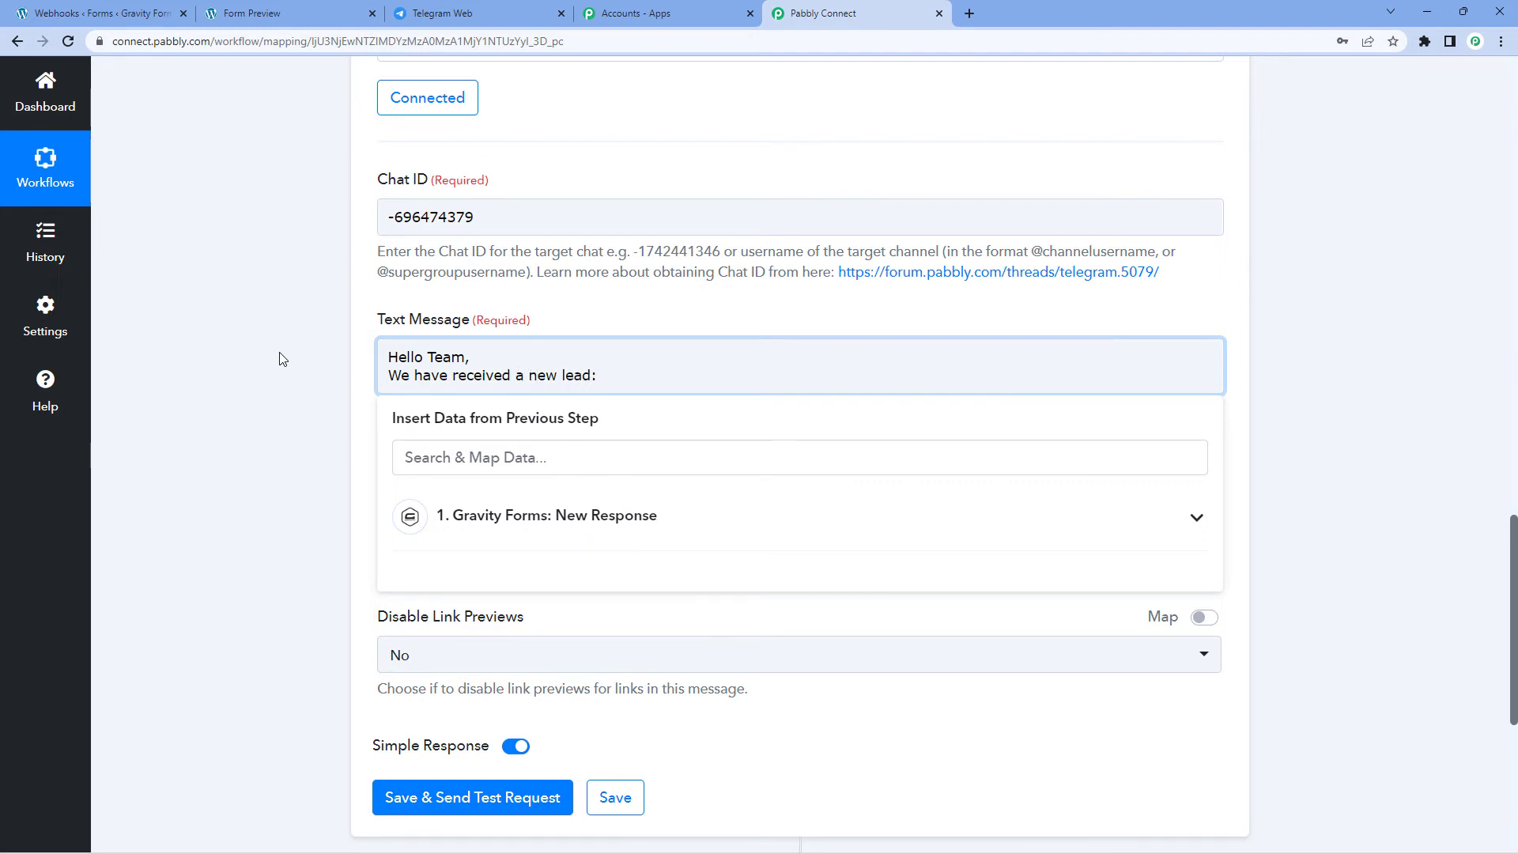
{"action": "type", "text": ":"}
{"action": "key", "text": "Return"}
Step: Add 'Name:', 'Email:' and 'Mobile No.:' label lines below the lead sentence
{"action": "left_click", "coordinate": [298, 6]}
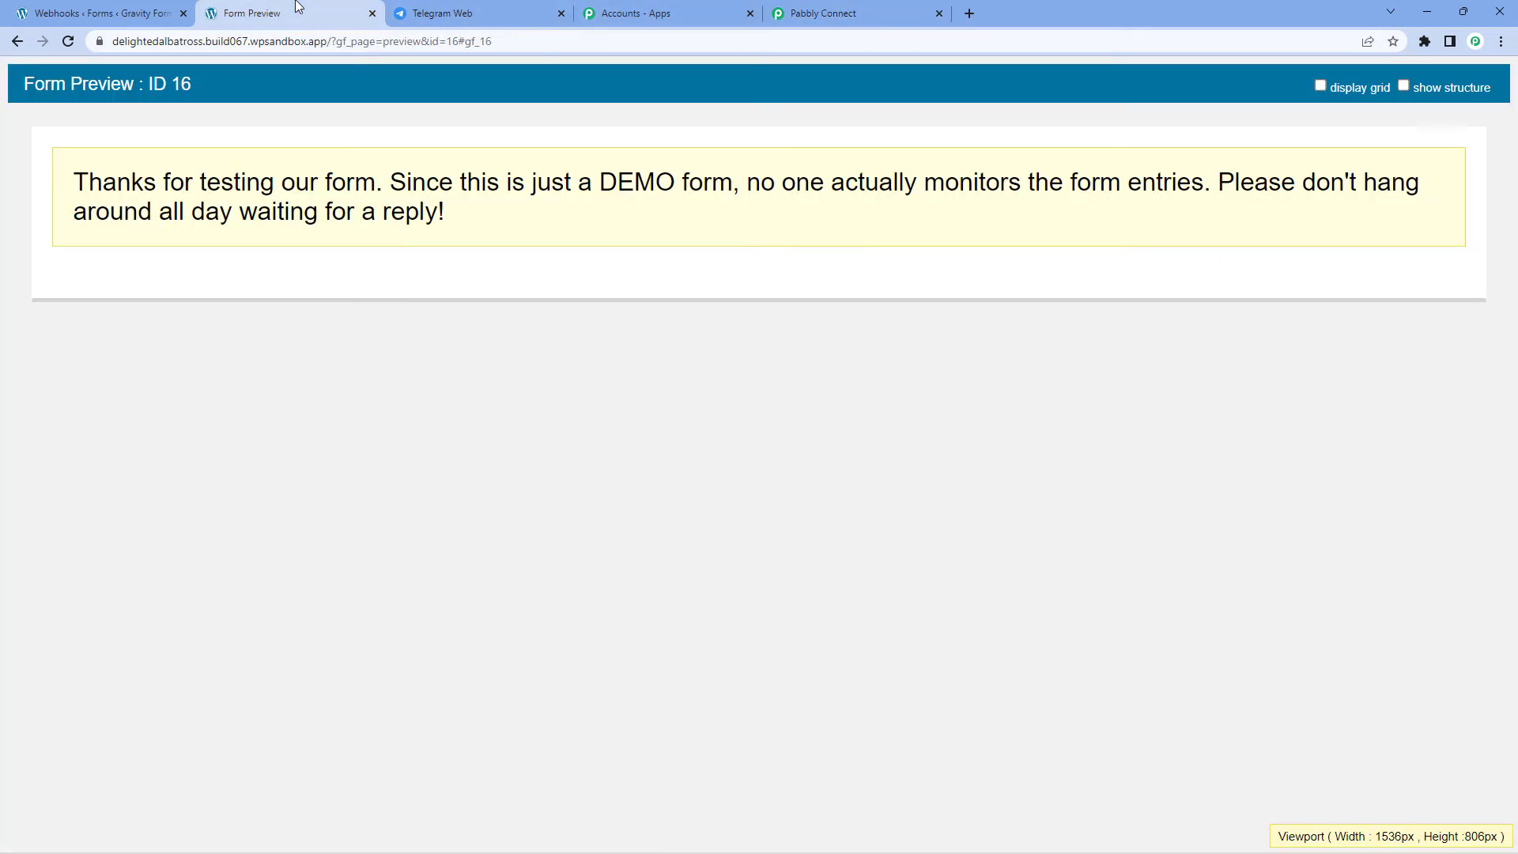
{"action": "left_click", "coordinate": [837, 8]}
{"action": "left_click", "coordinate": [408, 345]}
{"action": "type", "text": "Name:"}
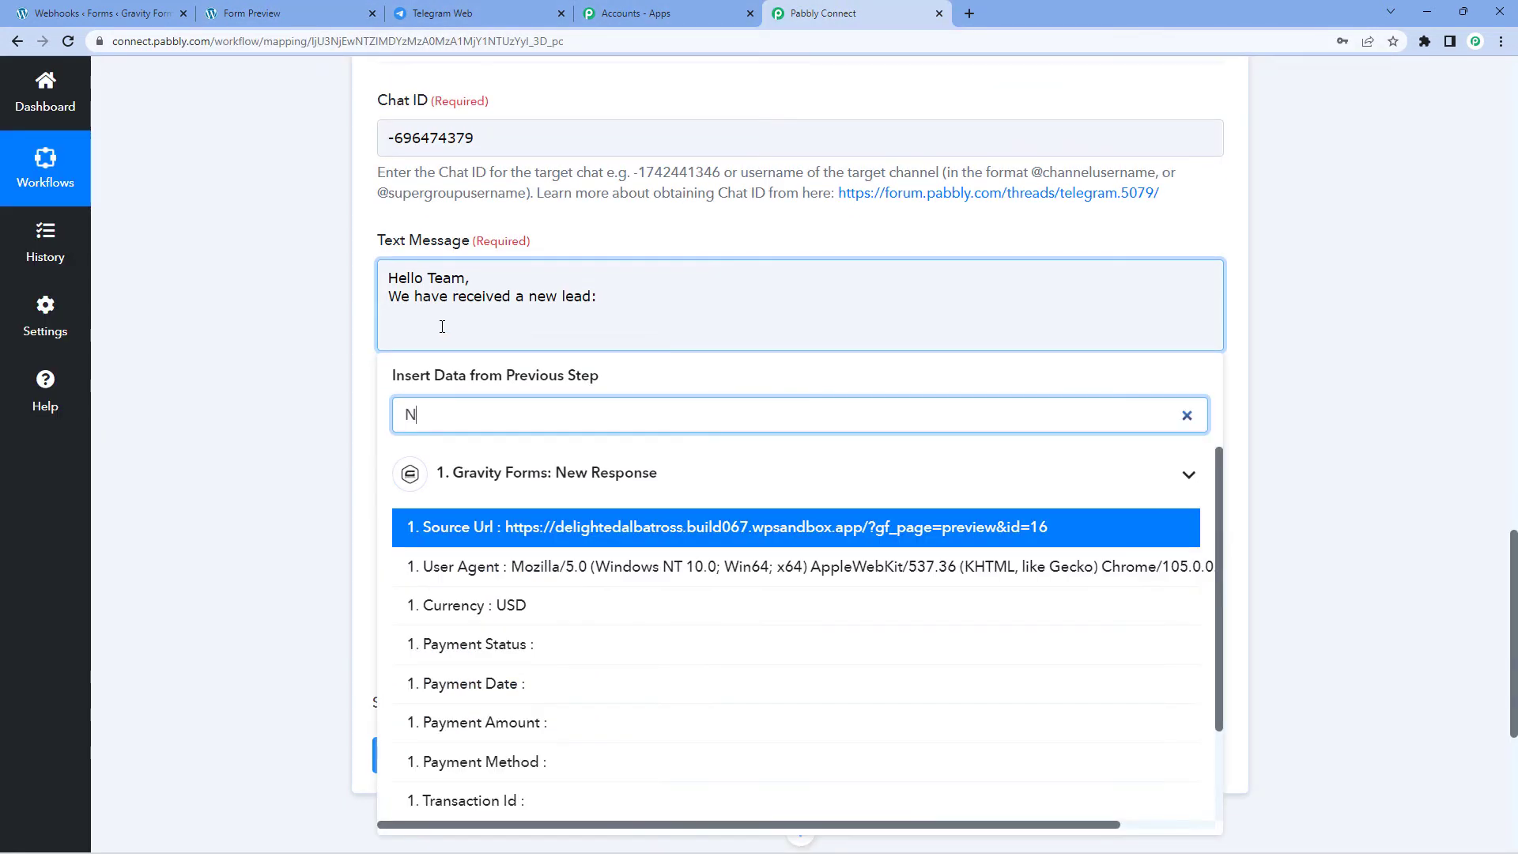
{"action": "key", "text": "BackSpace"}
{"action": "key", "text": "BackSpace"}
{"action": "key", "text": "BackSpace"}
{"action": "key", "text": "BackSpace"}
{"action": "key", "text": "BackSpace"}
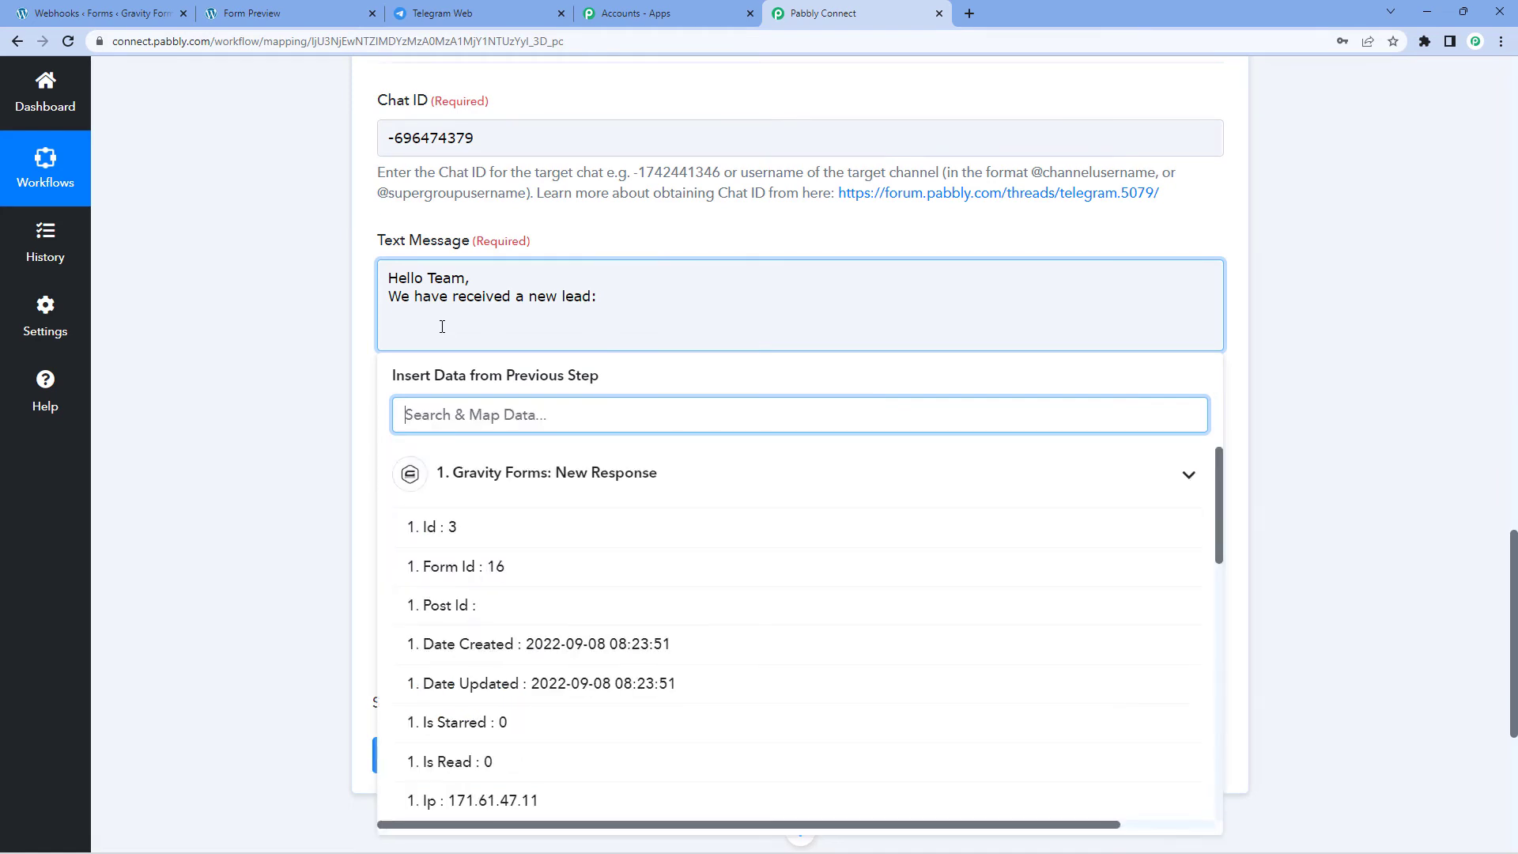
{"action": "left_click", "coordinate": [442, 328]}
{"action": "key", "text": "Return"}
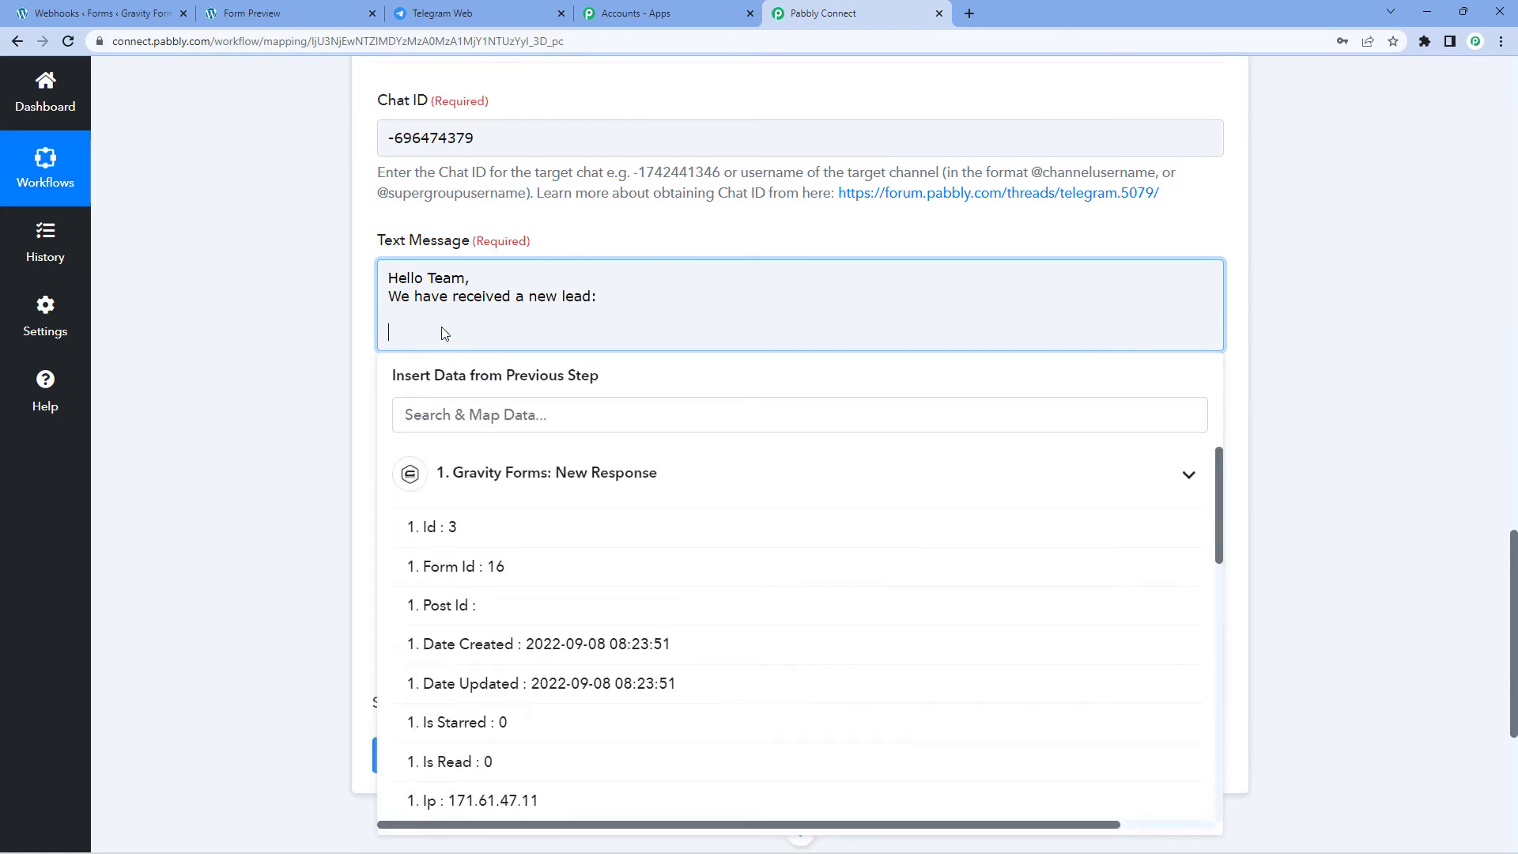
{"action": "type", "text": "Name:"}
{"action": "key", "text": "Return"}
{"action": "type", "text": "Email:"}
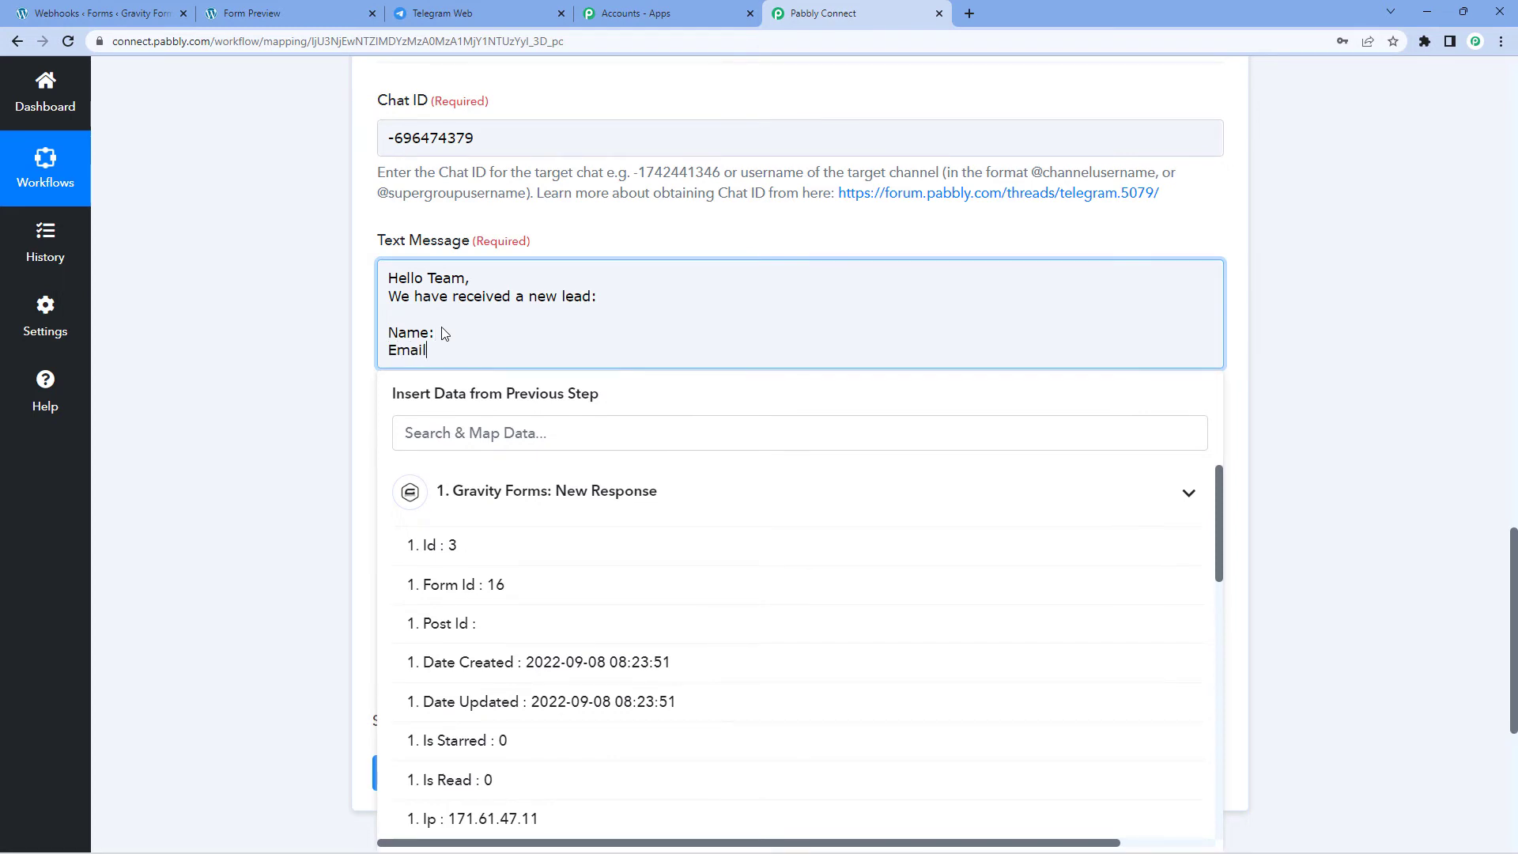
{"action": "key", "text": "Return"}
{"action": "type", "text": "Mobile"}
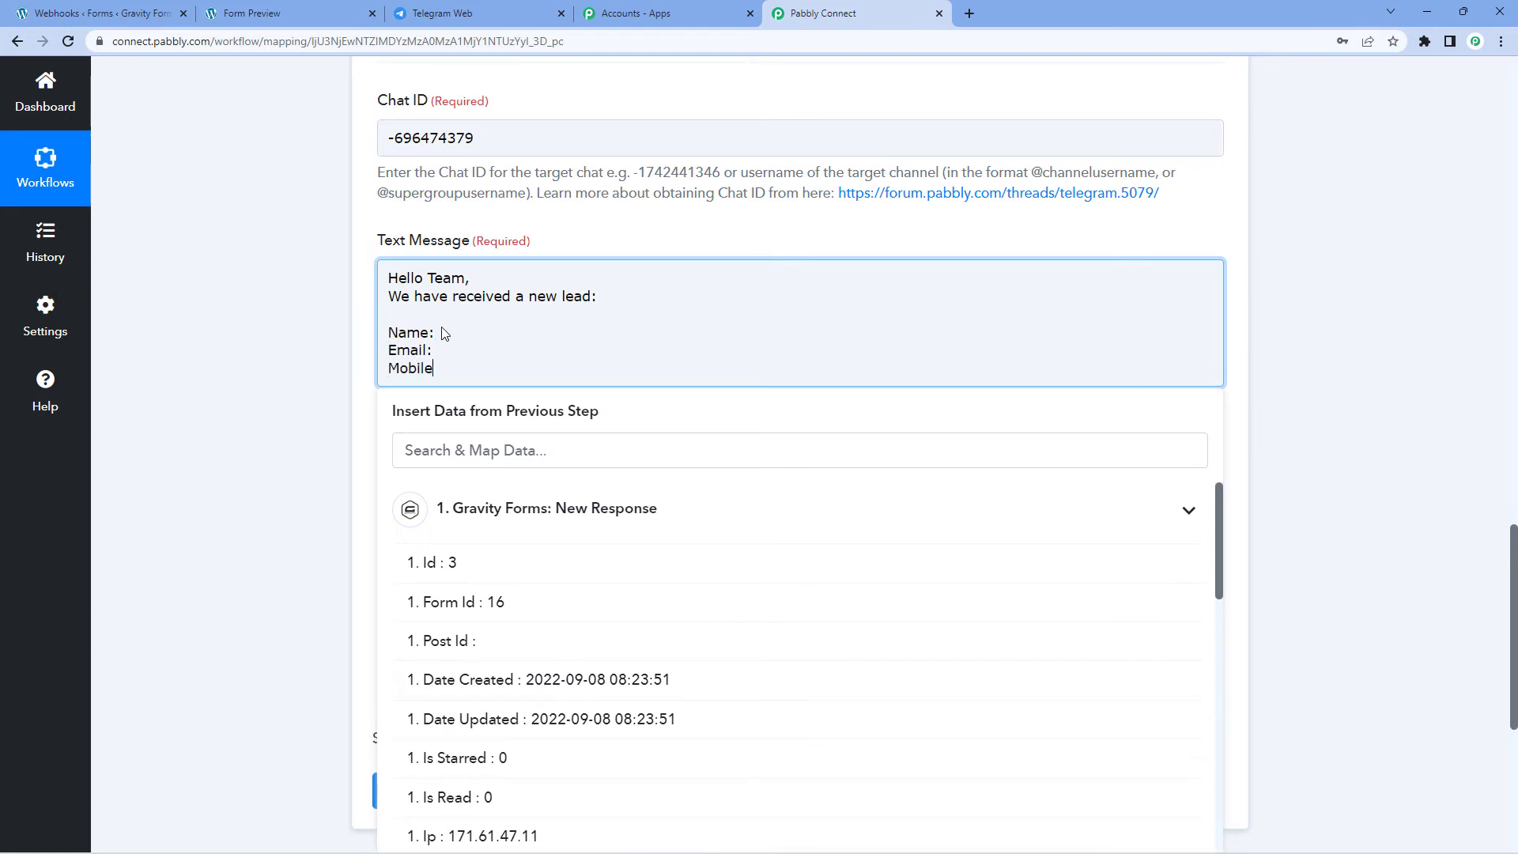
{"action": "type", "text": " No.:"}
Step: Review the submitted name, email and phone values, then place the cursor after 'Name:'
{"action": "scroll", "coordinate": [517, 318], "scroll_direction": "up", "scroll_amount": 10}
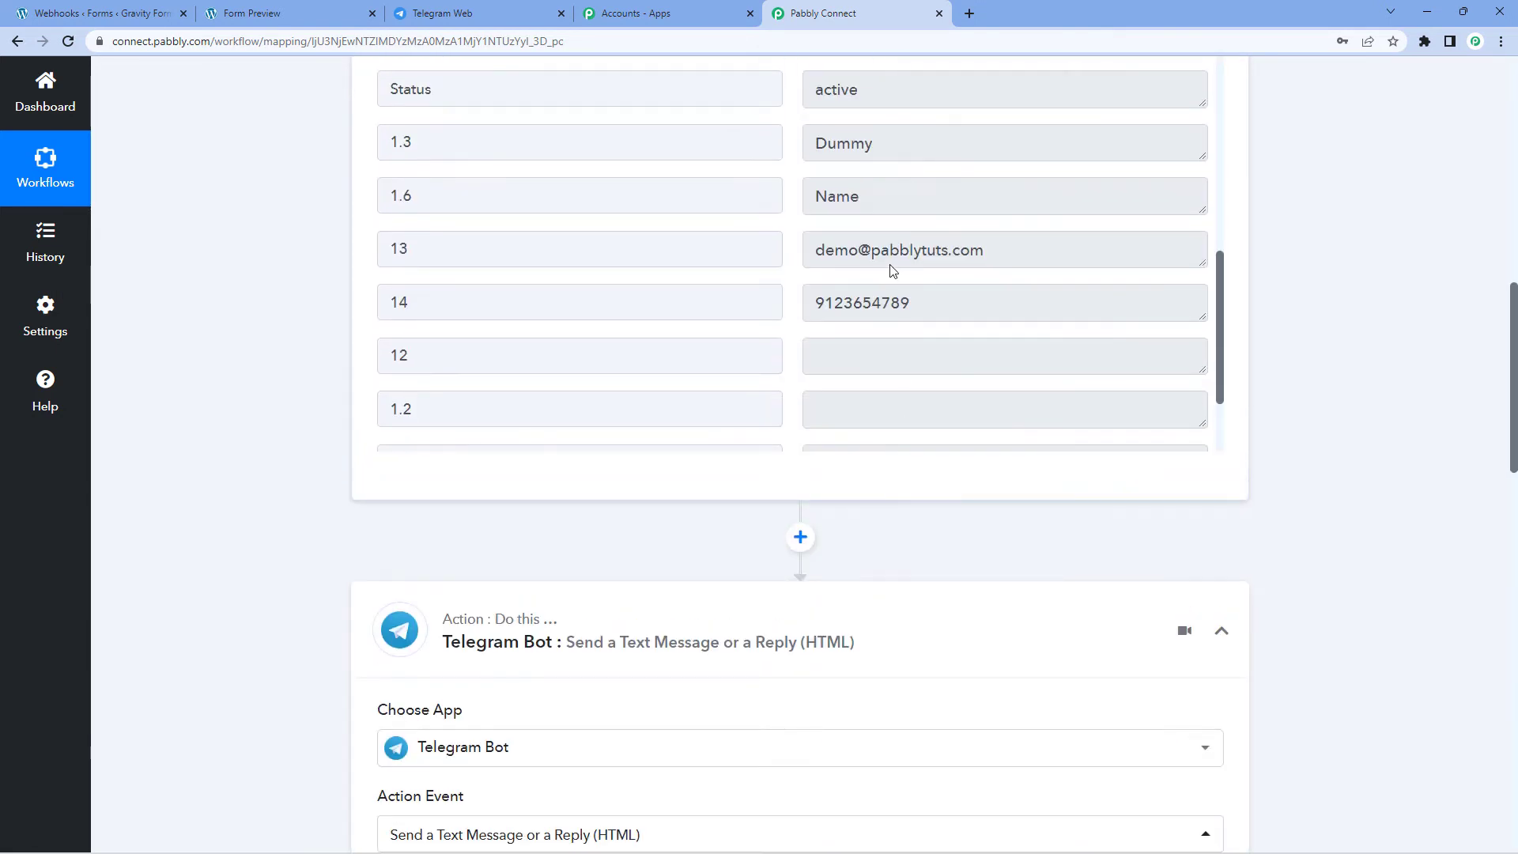
{"action": "double_click", "coordinate": [905, 197]}
{"action": "triple_click", "coordinate": [1026, 250]}
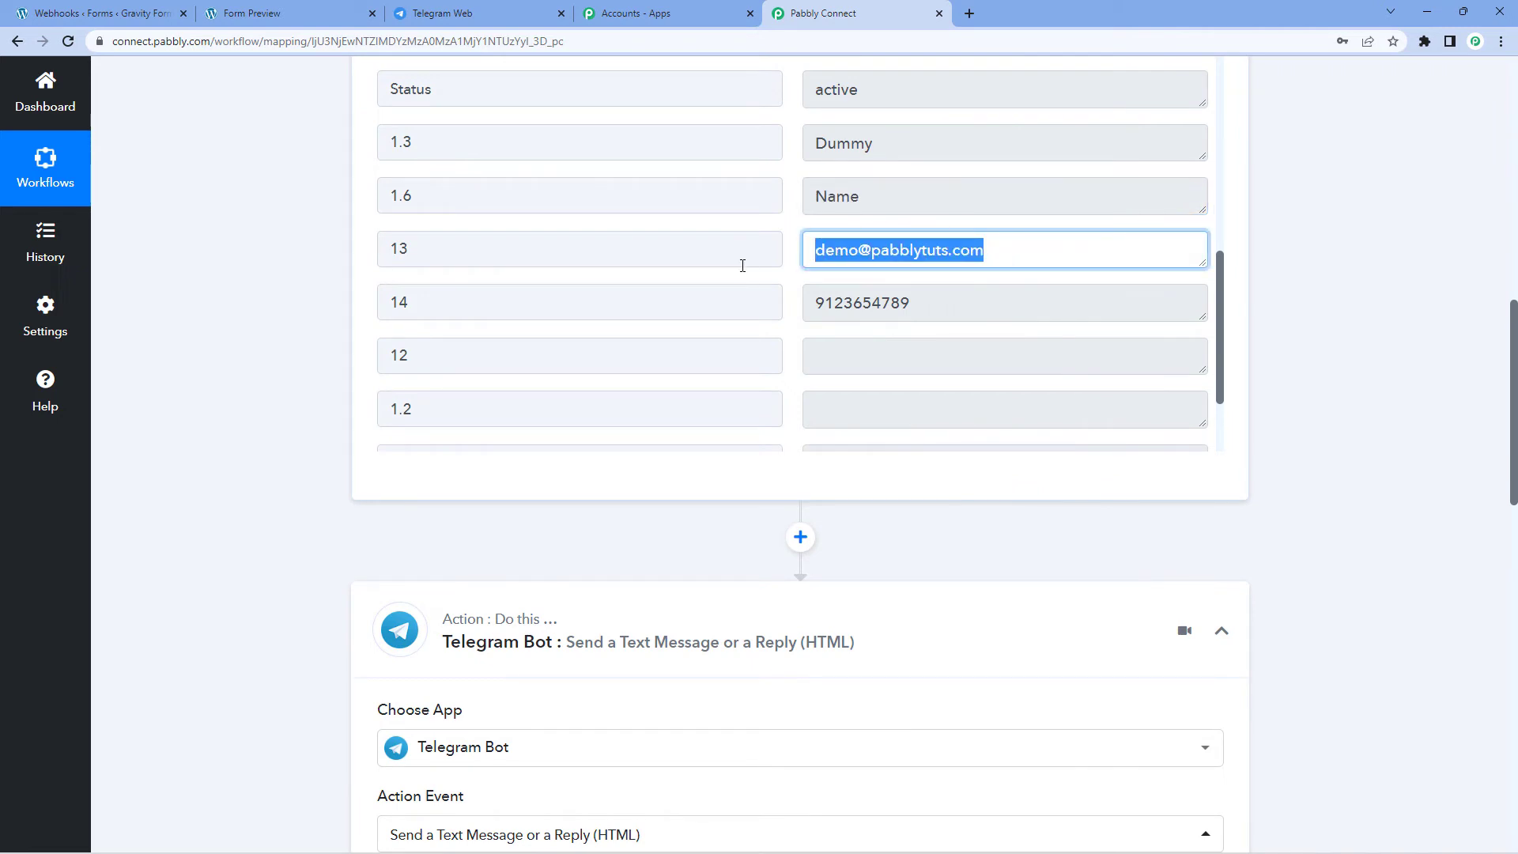
{"action": "triple_click", "coordinate": [924, 305]}
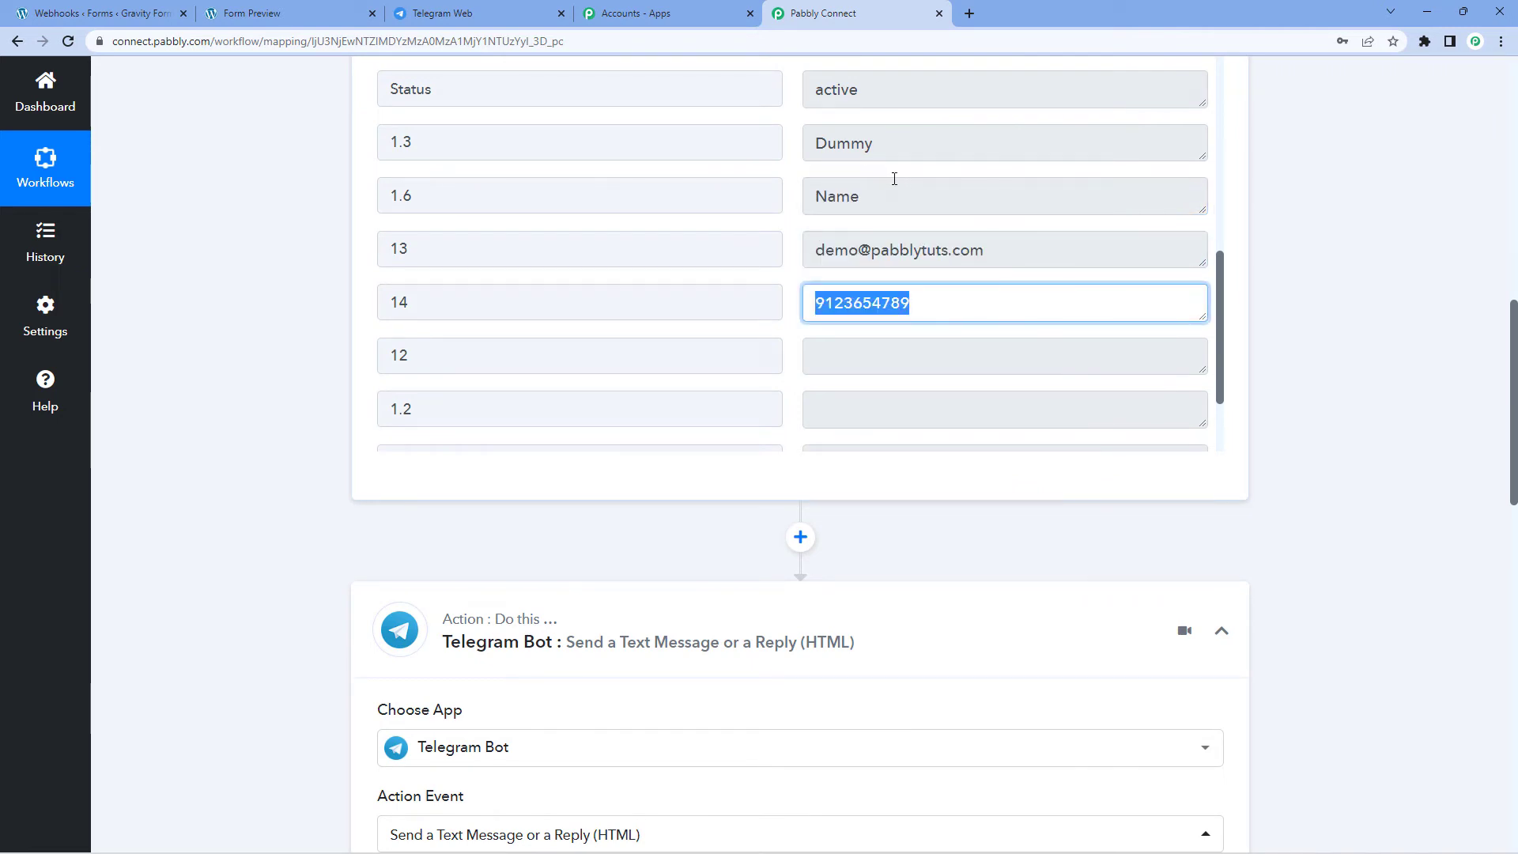
{"action": "left_click_drag", "start_coordinate": [877, 144], "coordinate": [837, 144]}
{"action": "left_click_drag", "start_coordinate": [858, 196], "coordinate": [803, 224]}
{"action": "left_click_drag", "start_coordinate": [984, 250], "coordinate": [749, 261]}
{"action": "left_click_drag", "start_coordinate": [909, 303], "coordinate": [328, 366]}
{"action": "left_click", "coordinate": [308, 370]}
{"action": "scroll", "coordinate": [308, 370], "scroll_direction": "down", "scroll_amount": 10}
{"action": "left_click", "coordinate": [460, 414]}
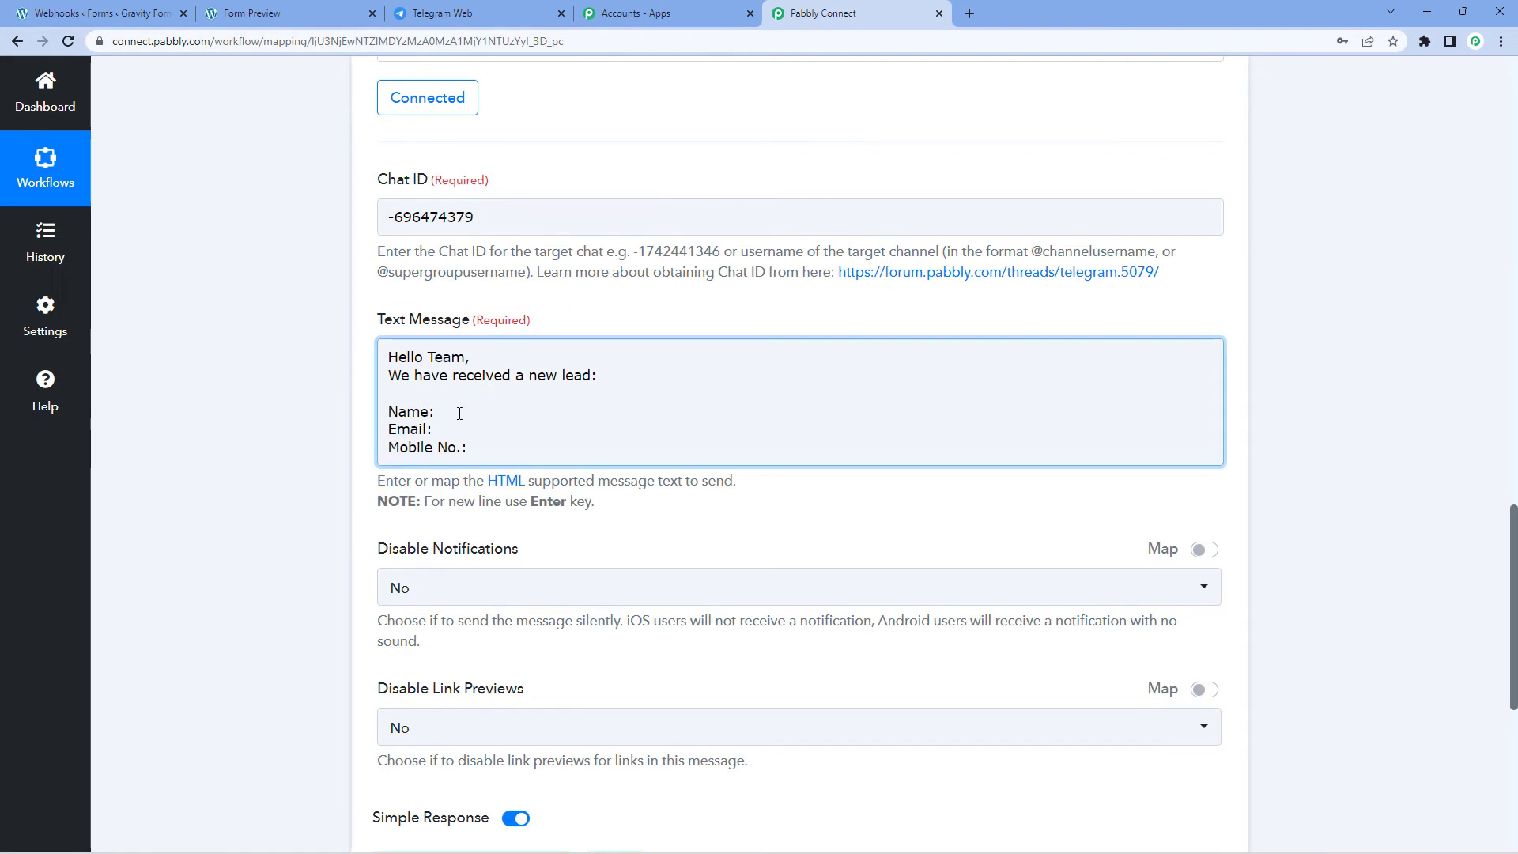
{"action": "left_click", "coordinate": [439, 412]}
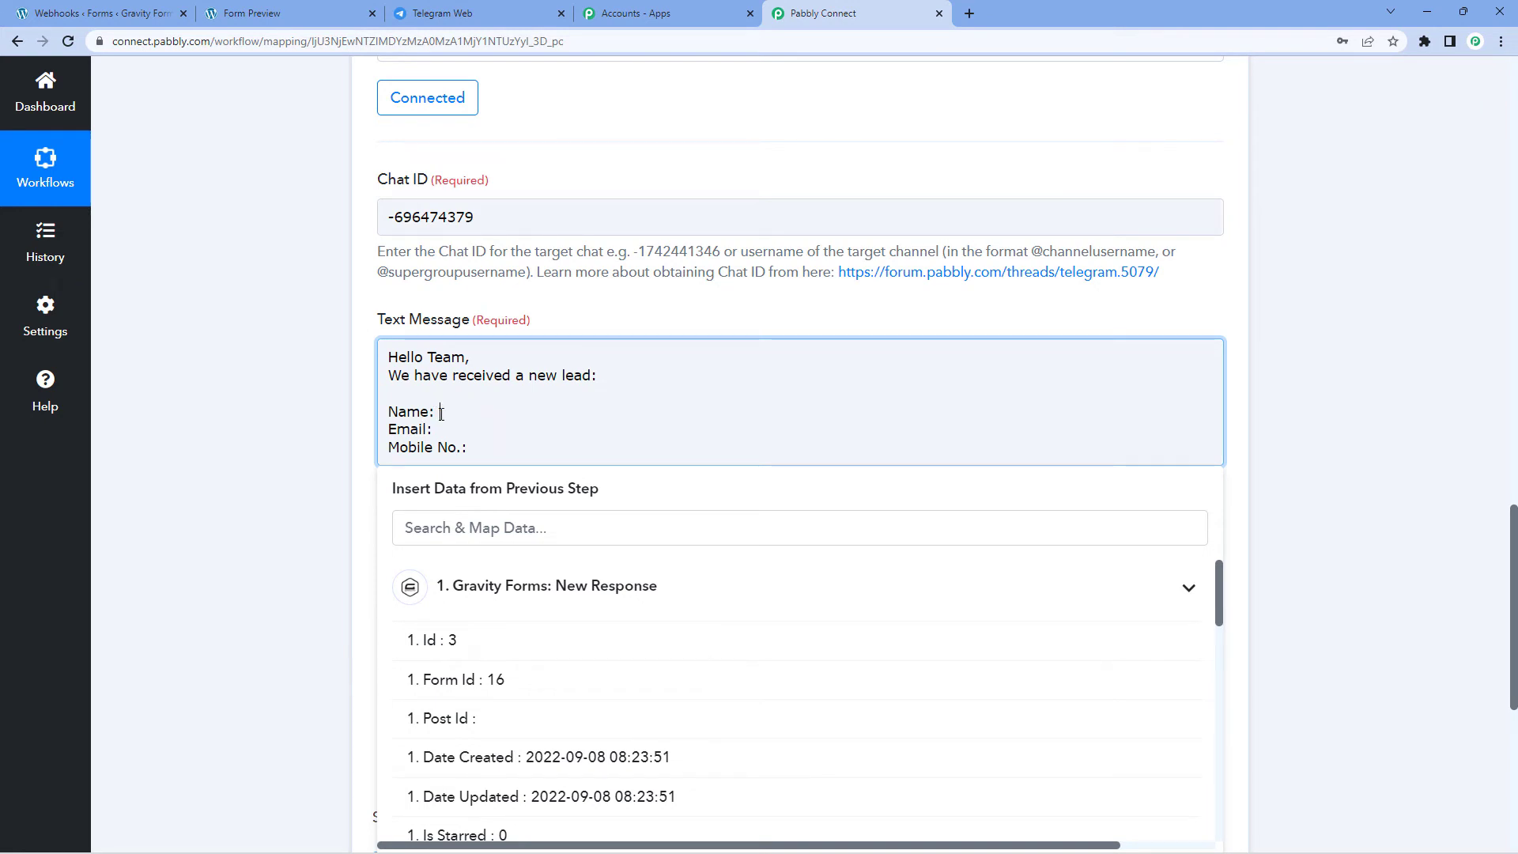
Step: Insert the Gravity Forms first-name field 1.3 and last-name field 1.6 after 'Name:'
{"action": "scroll", "coordinate": [406, 472], "scroll_direction": "down", "scroll_amount": 2}
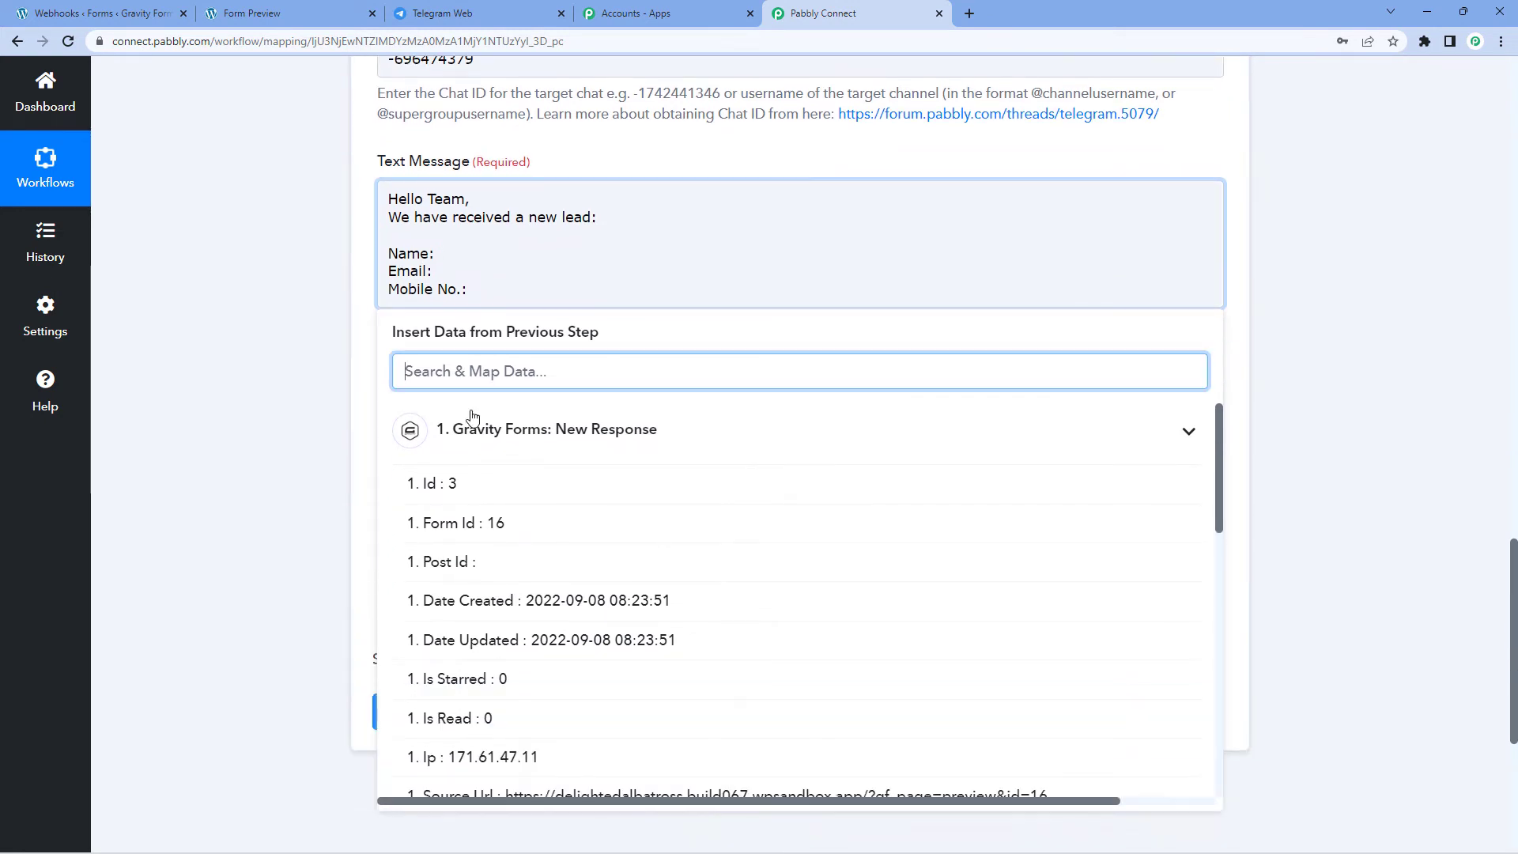
{"action": "left_click", "coordinate": [438, 434]}
{"action": "left_click", "coordinate": [610, 437]}
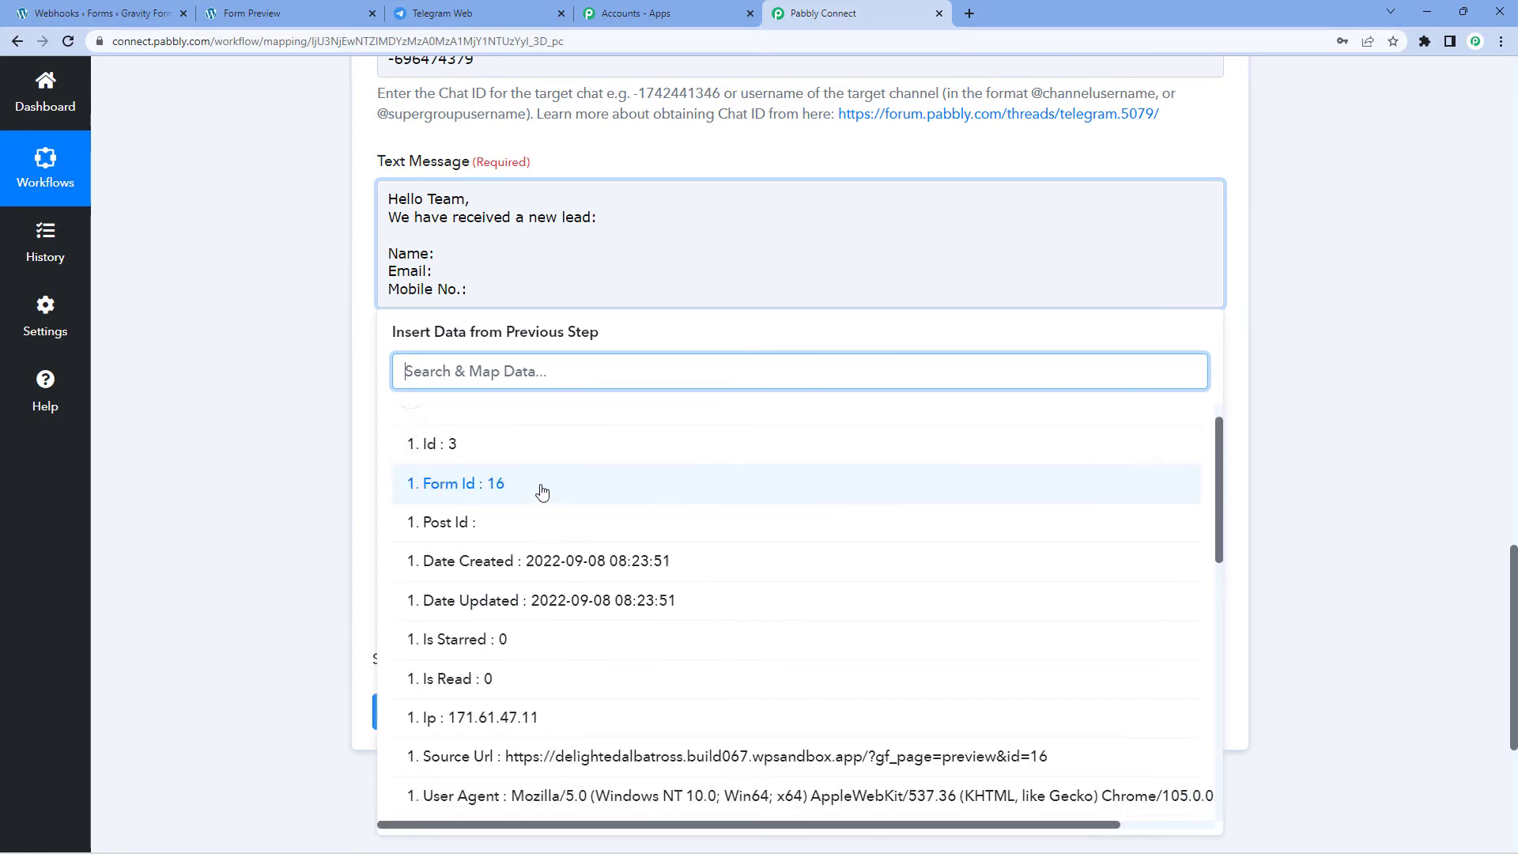
{"action": "scroll", "coordinate": [553, 506], "scroll_direction": "down", "scroll_amount": 3}
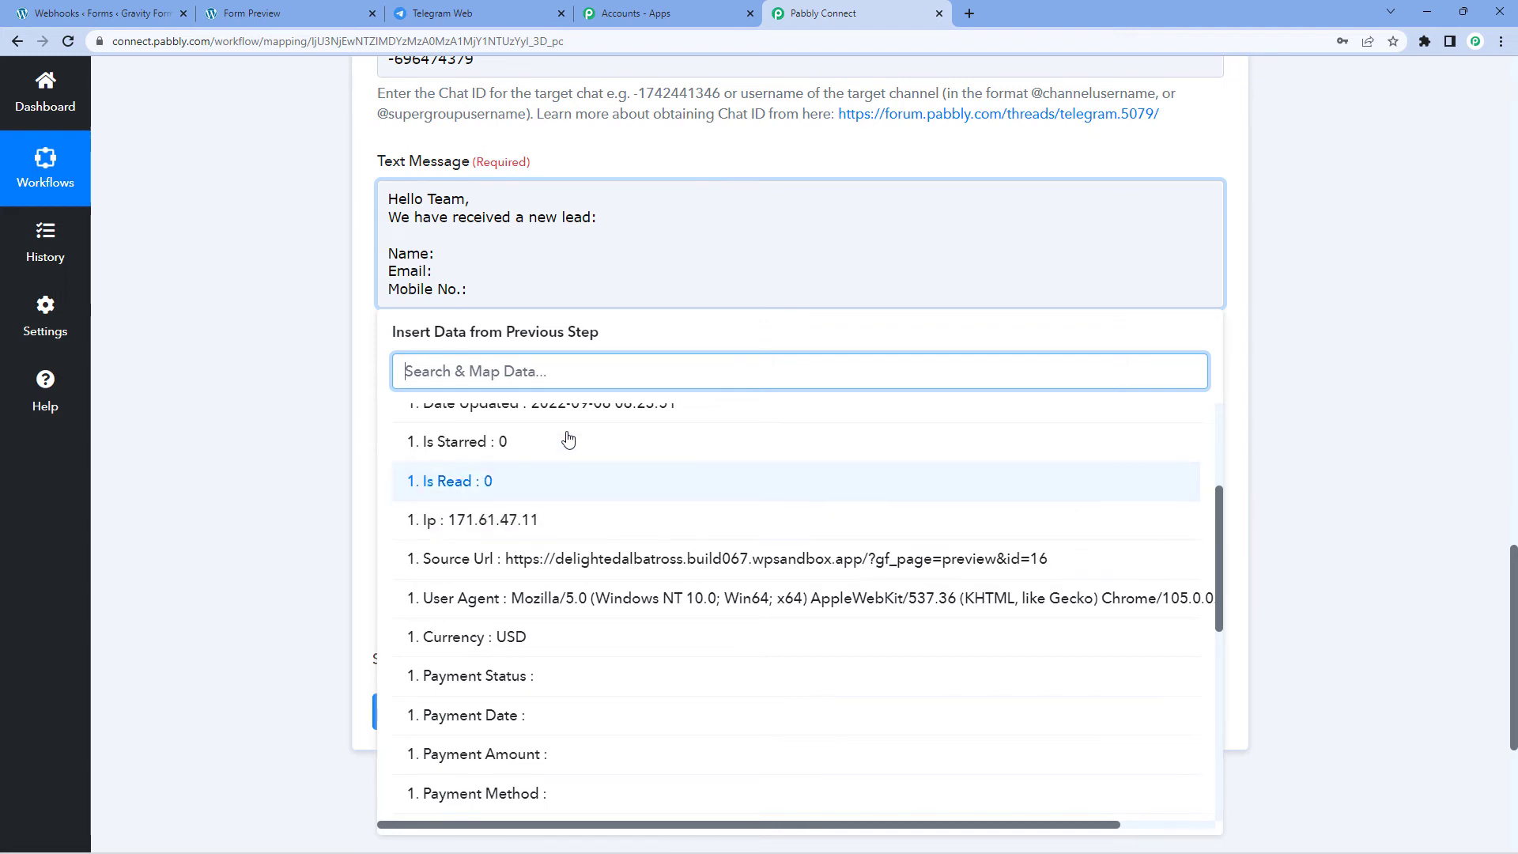
{"action": "scroll", "coordinate": [581, 532], "scroll_direction": "down", "scroll_amount": 2}
{"action": "scroll", "coordinate": [581, 572], "scroll_direction": "down", "scroll_amount": 2}
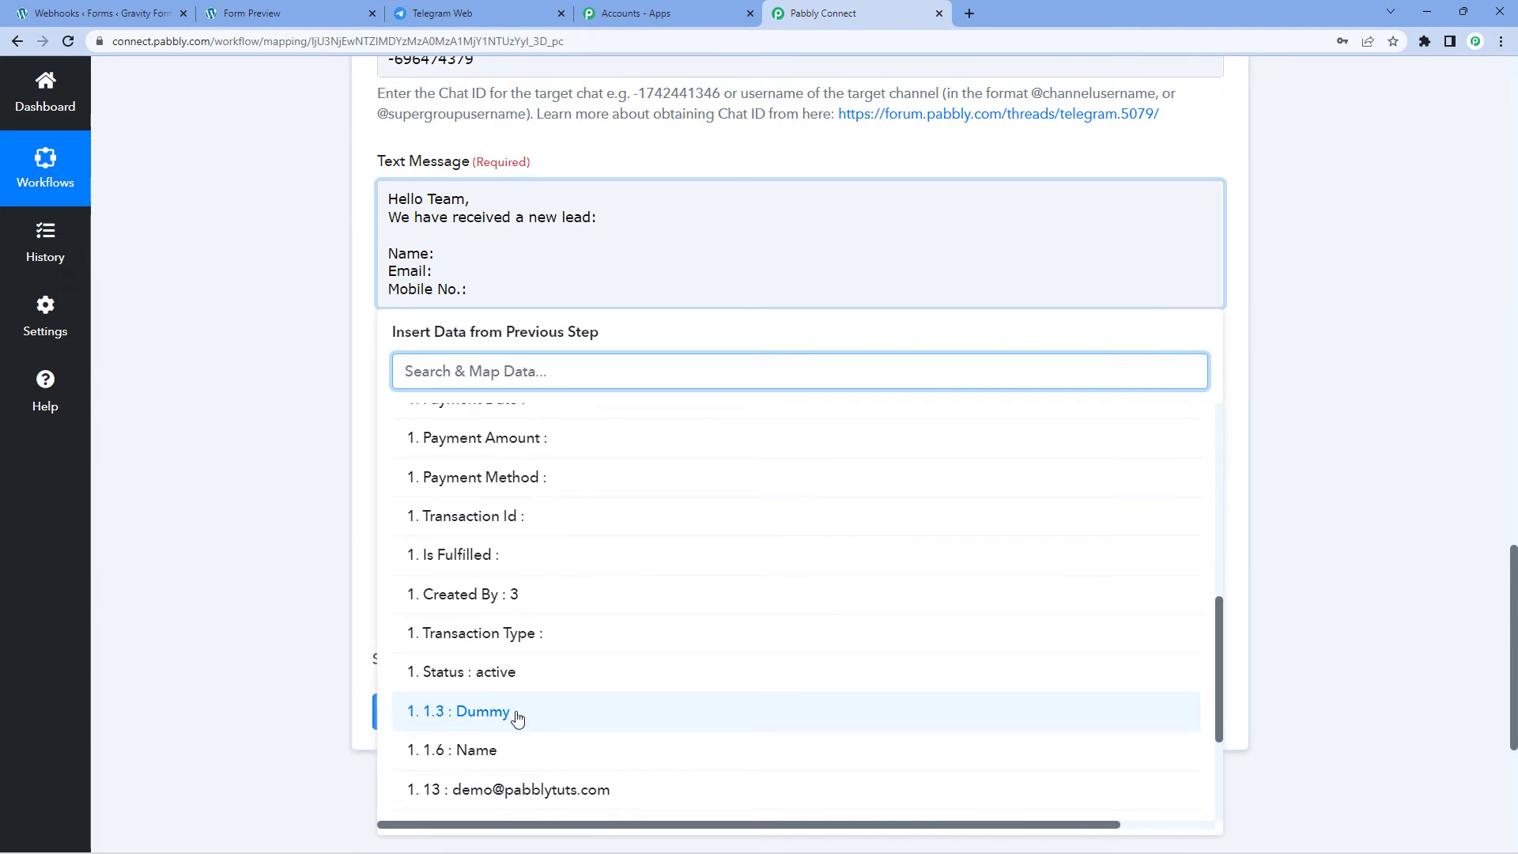
{"action": "left_click", "coordinate": [512, 714]}
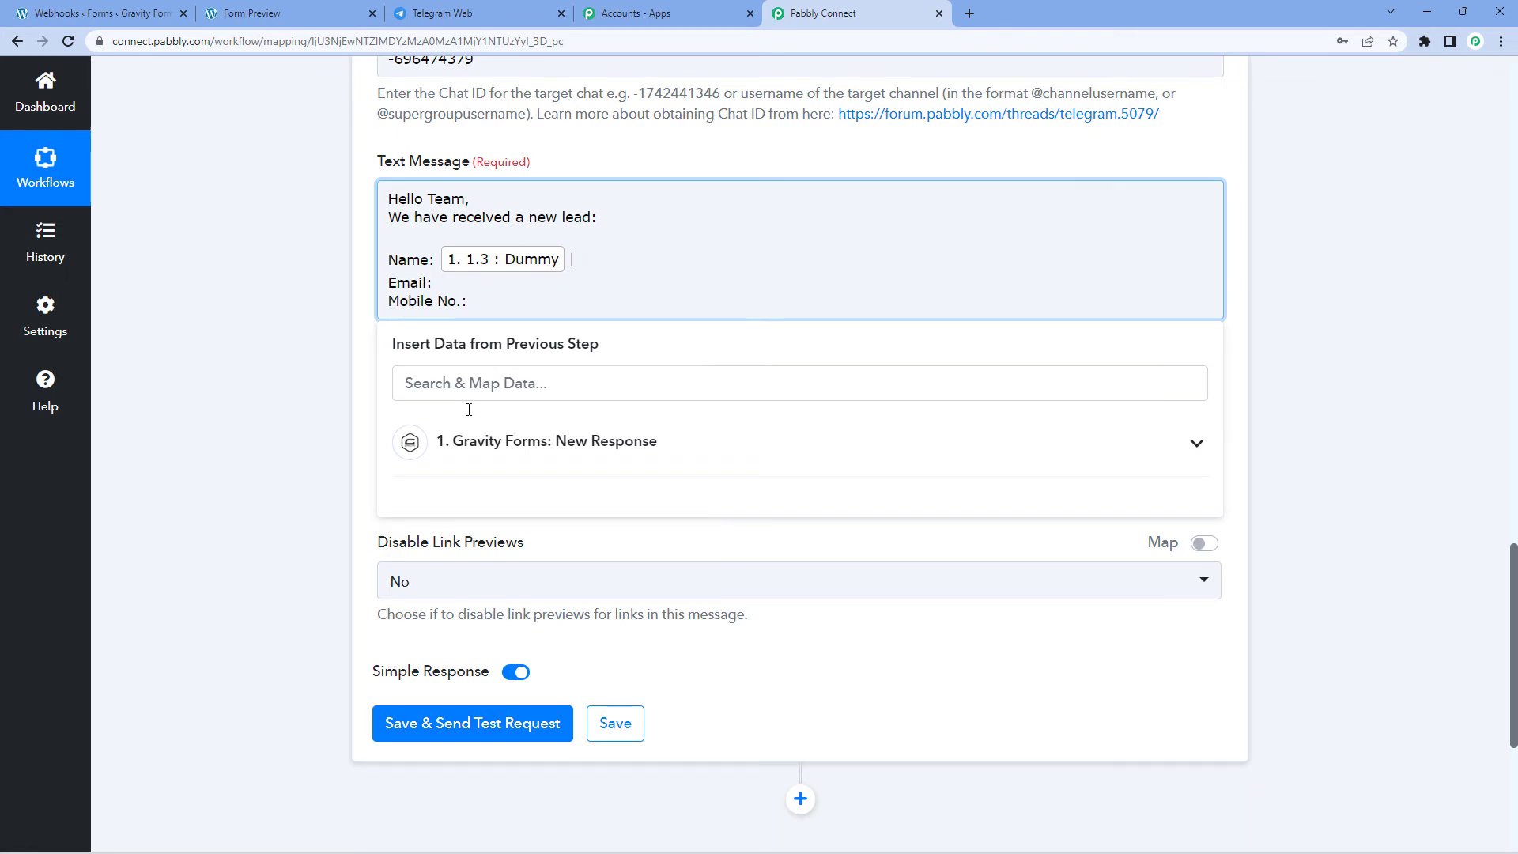
{"action": "left_click", "coordinate": [603, 464]}
{"action": "scroll", "coordinate": [514, 637], "scroll_direction": "down", "scroll_amount": 4}
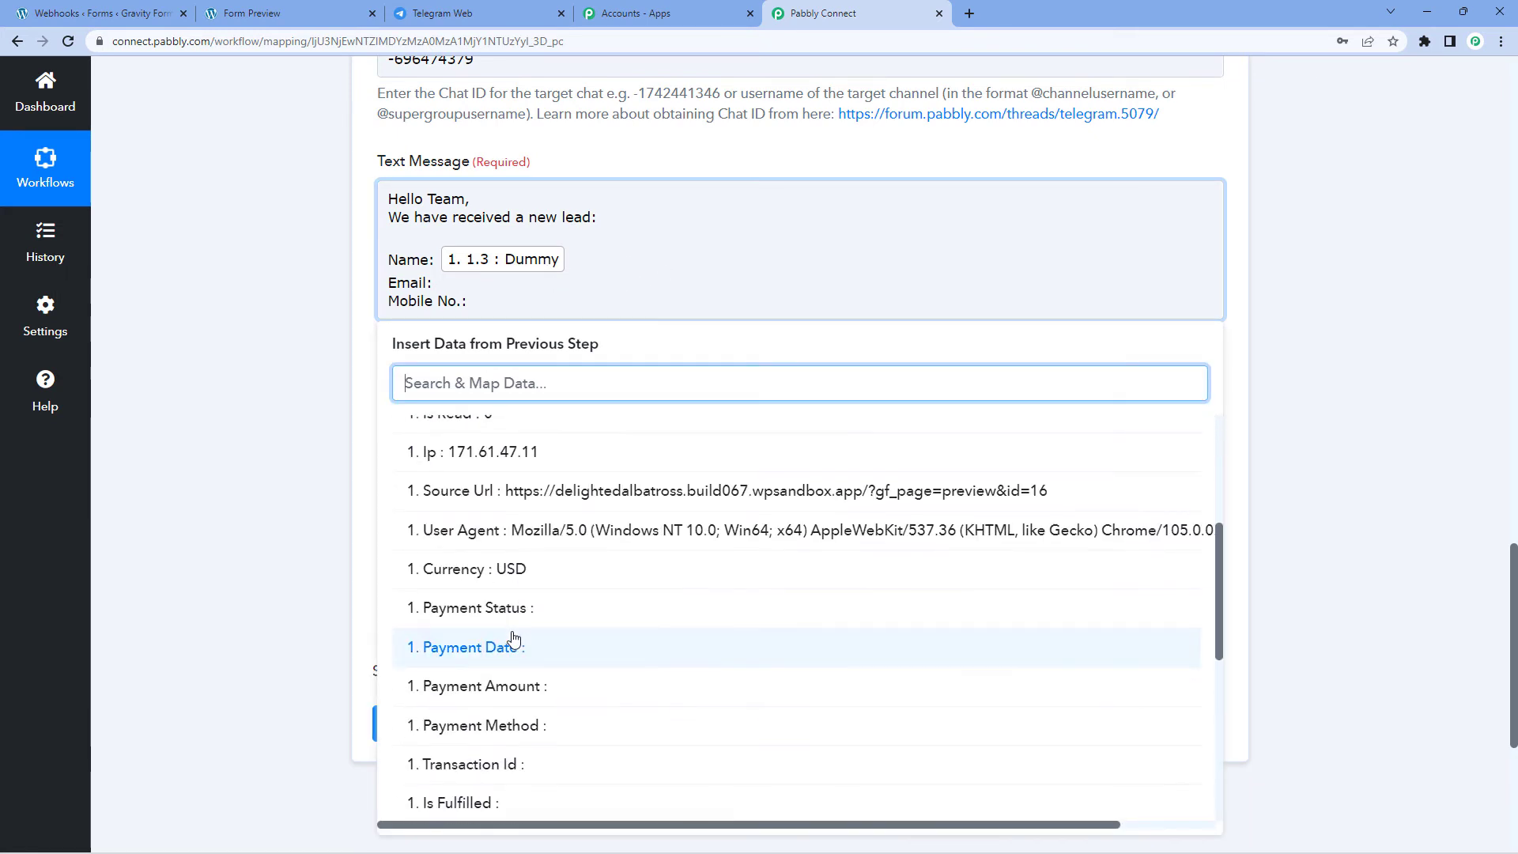
{"action": "scroll", "coordinate": [514, 637], "scroll_direction": "down", "scroll_amount": 5}
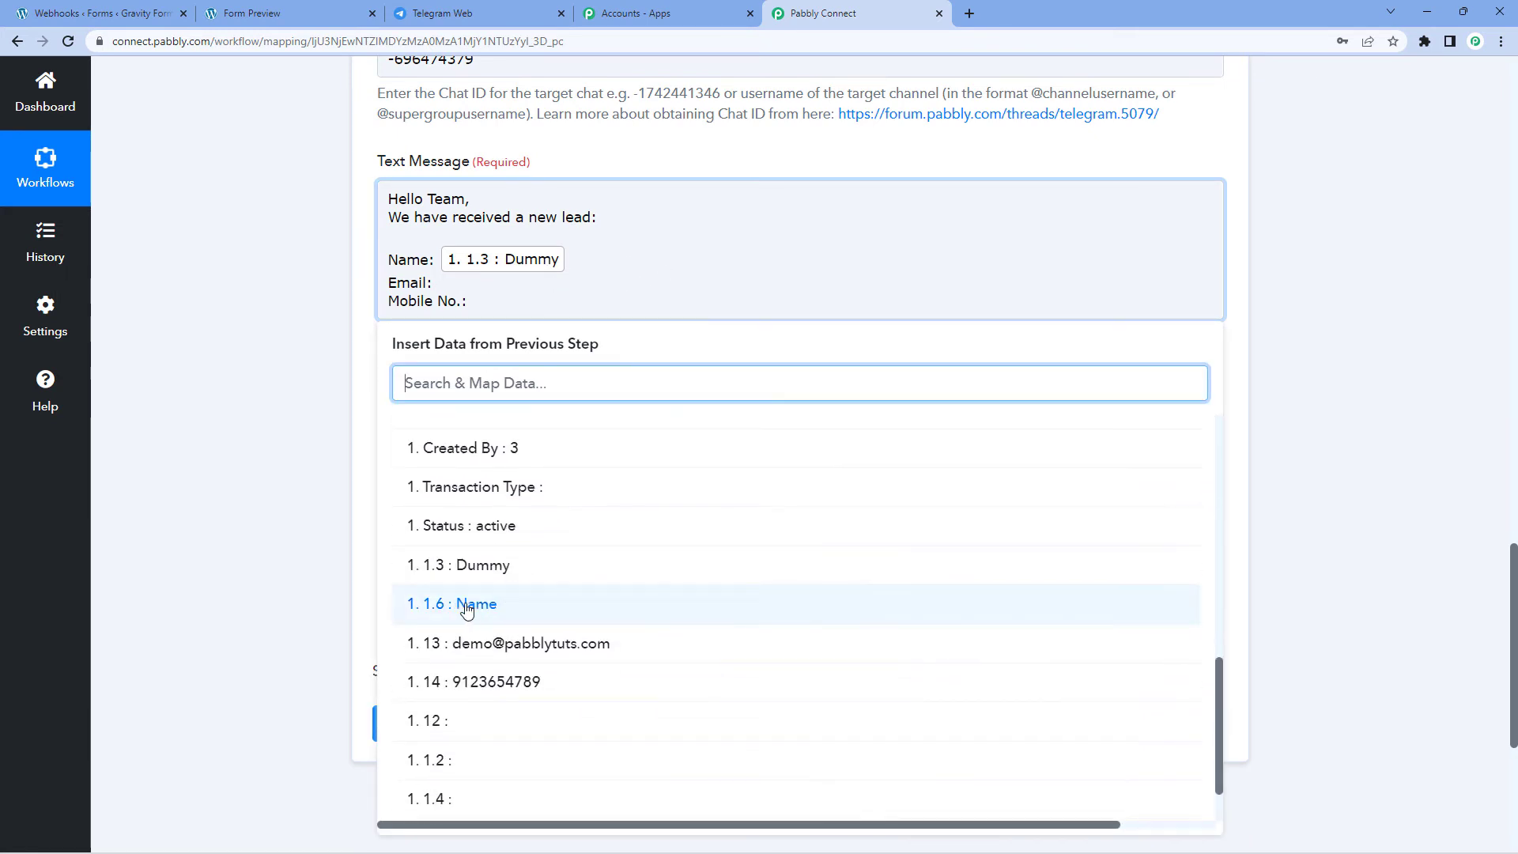
{"action": "left_click", "coordinate": [504, 605]}
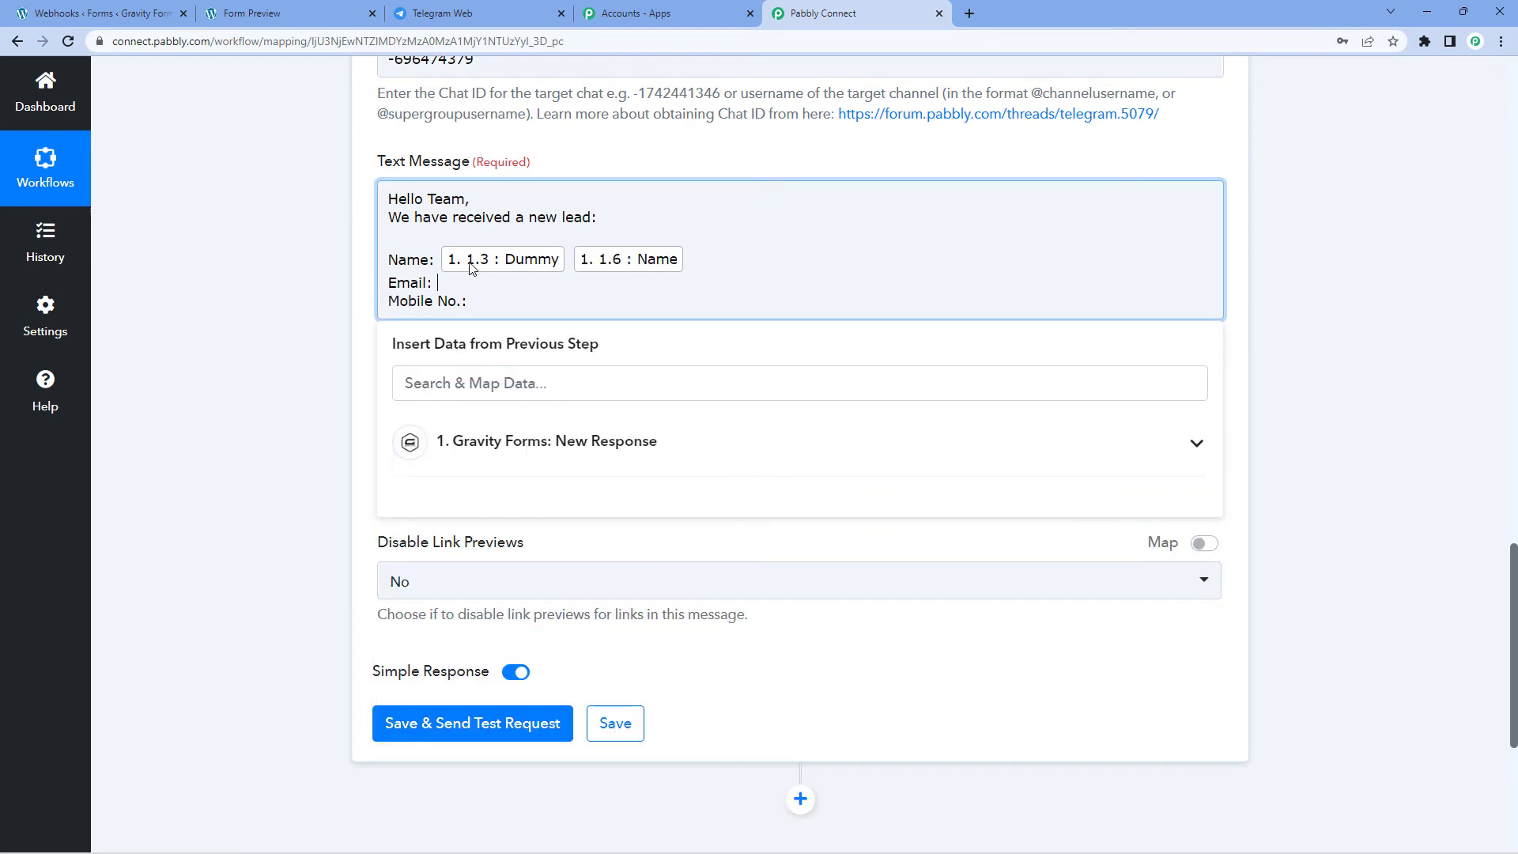
Step: Insert the submitted email field after 'Email:'
{"action": "left_click", "coordinate": [433, 284]}
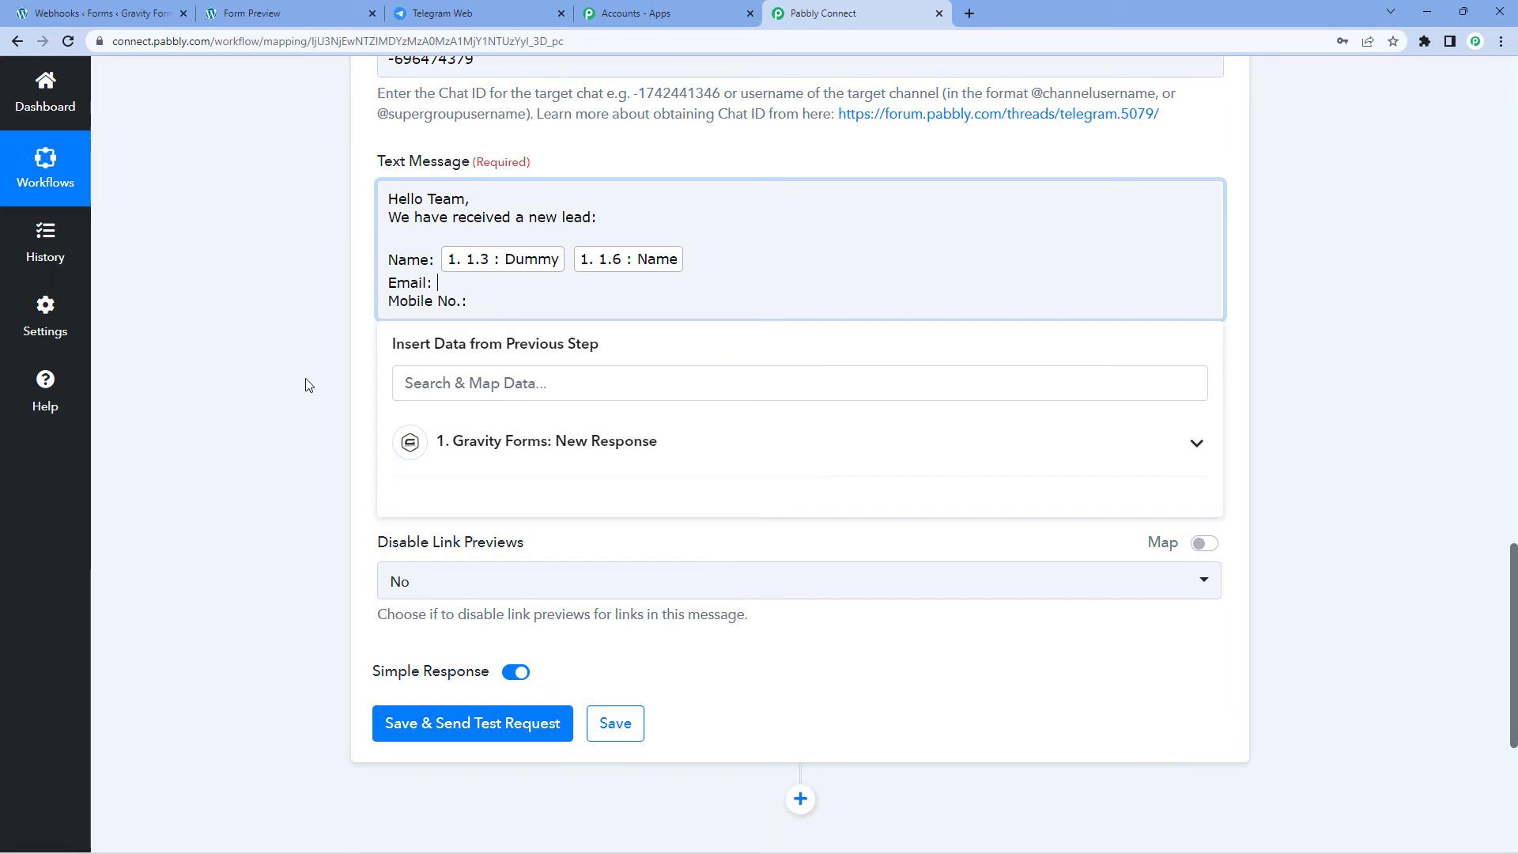
{"action": "left_click", "coordinate": [478, 434]}
{"action": "scroll", "coordinate": [543, 609], "scroll_direction": "down", "scroll_amount": 5}
{"action": "scroll", "coordinate": [543, 609], "scroll_direction": "down", "scroll_amount": 3}
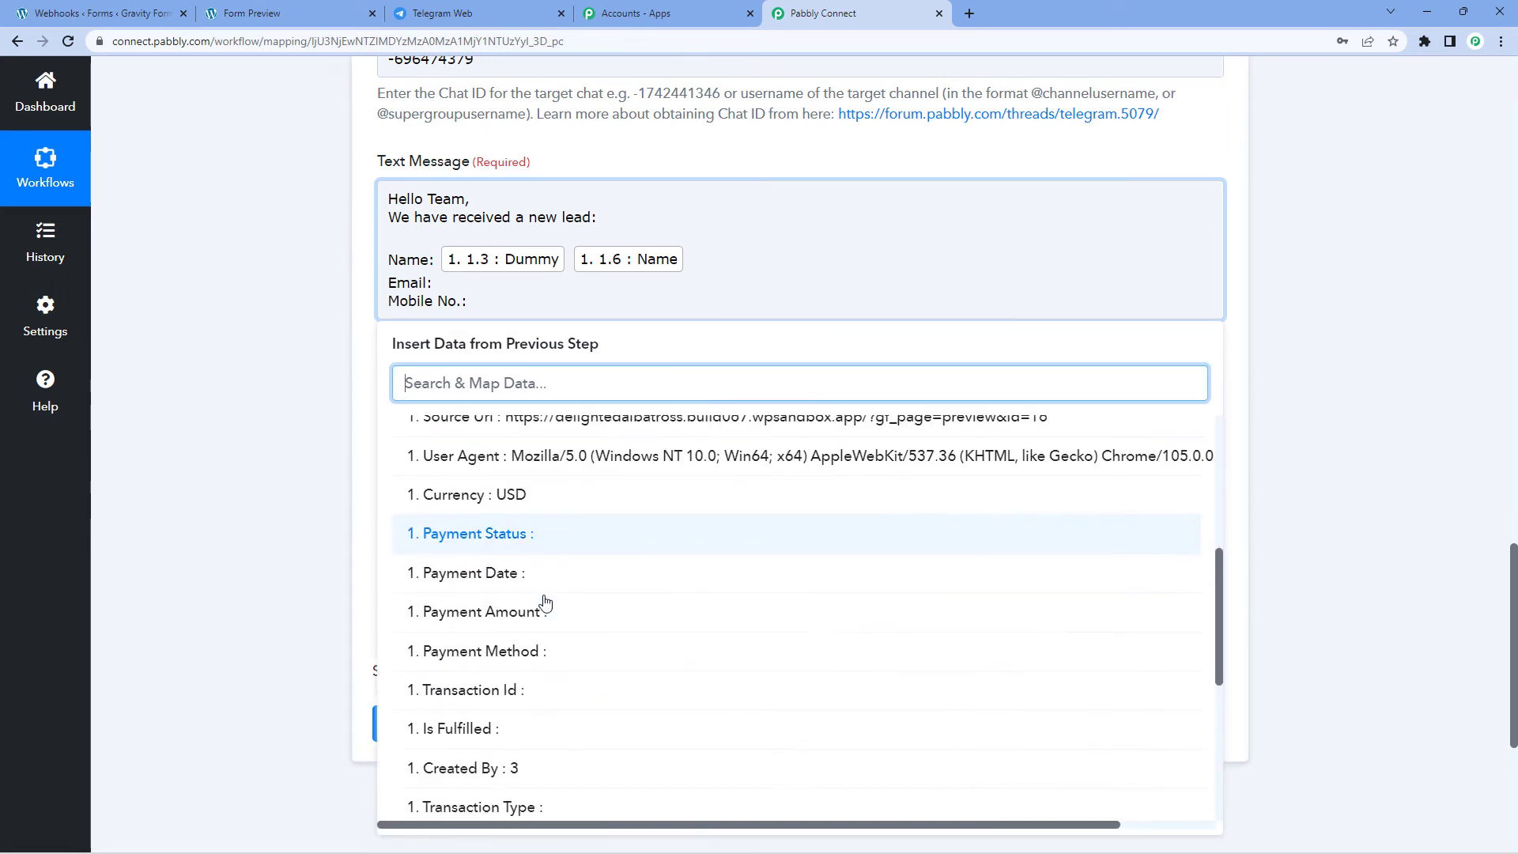
{"action": "left_click", "coordinate": [516, 801]}
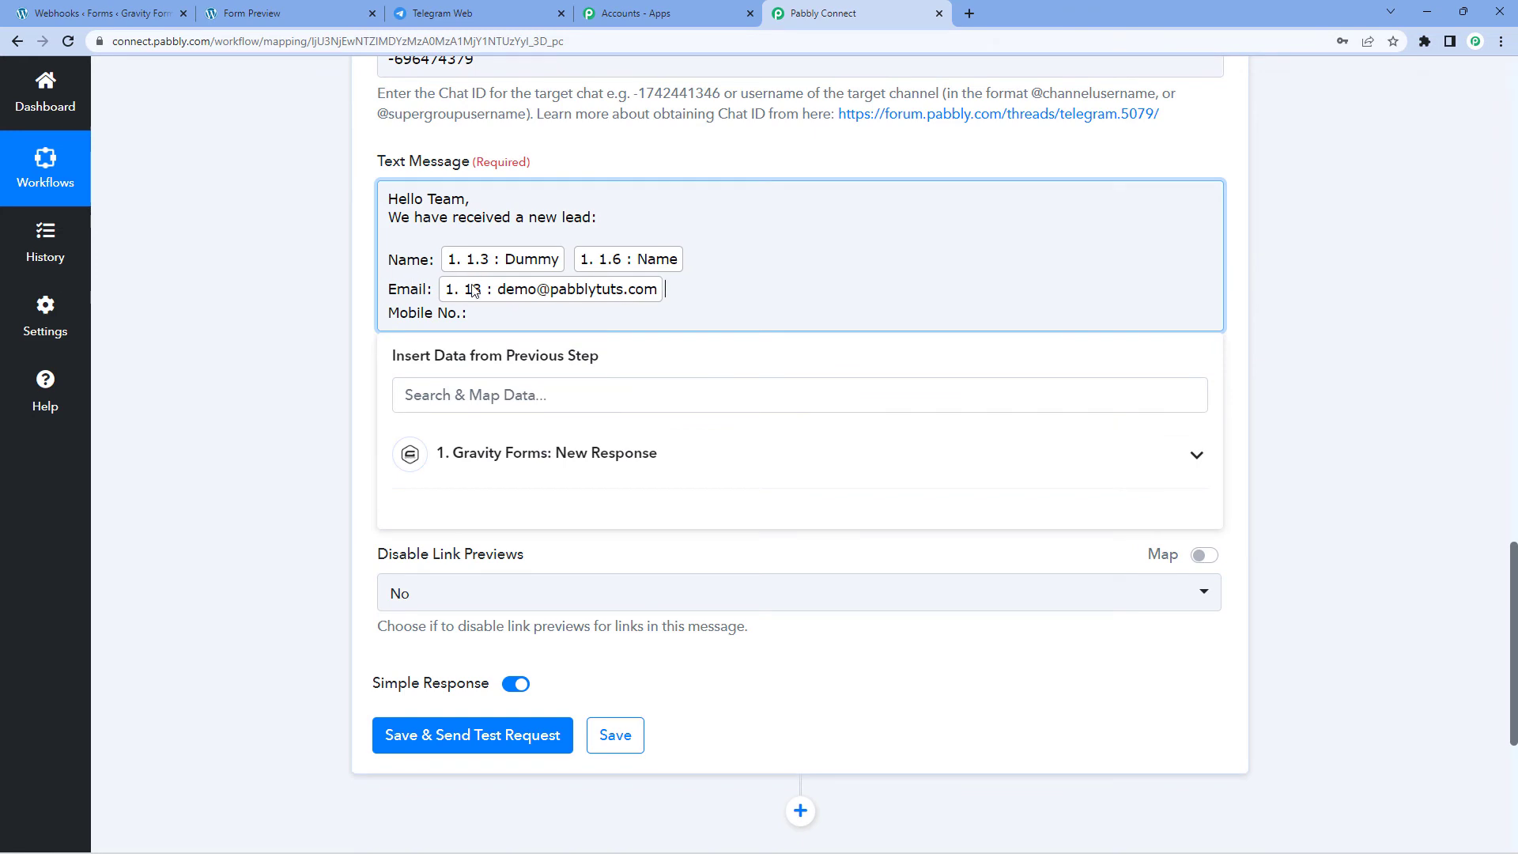
Step: Insert the mobile number field '1. 14' after 'Mobile No.:' and close the insert-data panel
{"action": "left_click", "coordinate": [467, 314]}
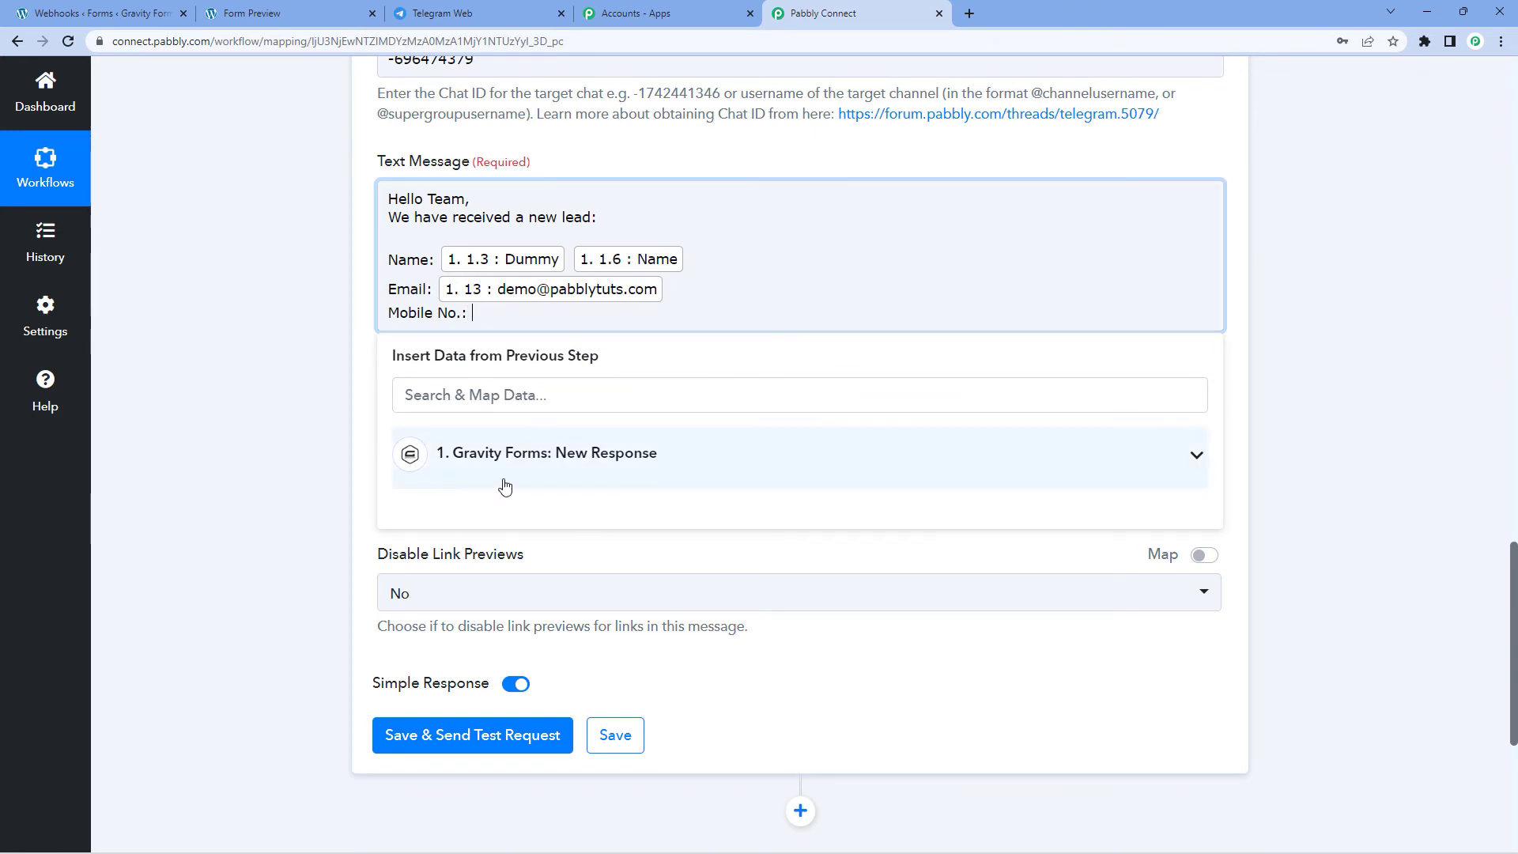
{"action": "left_click", "coordinate": [501, 484]}
{"action": "scroll", "coordinate": [518, 637], "scroll_direction": "down", "scroll_amount": 5}
{"action": "scroll", "coordinate": [517, 637], "scroll_direction": "down", "scroll_amount": 4}
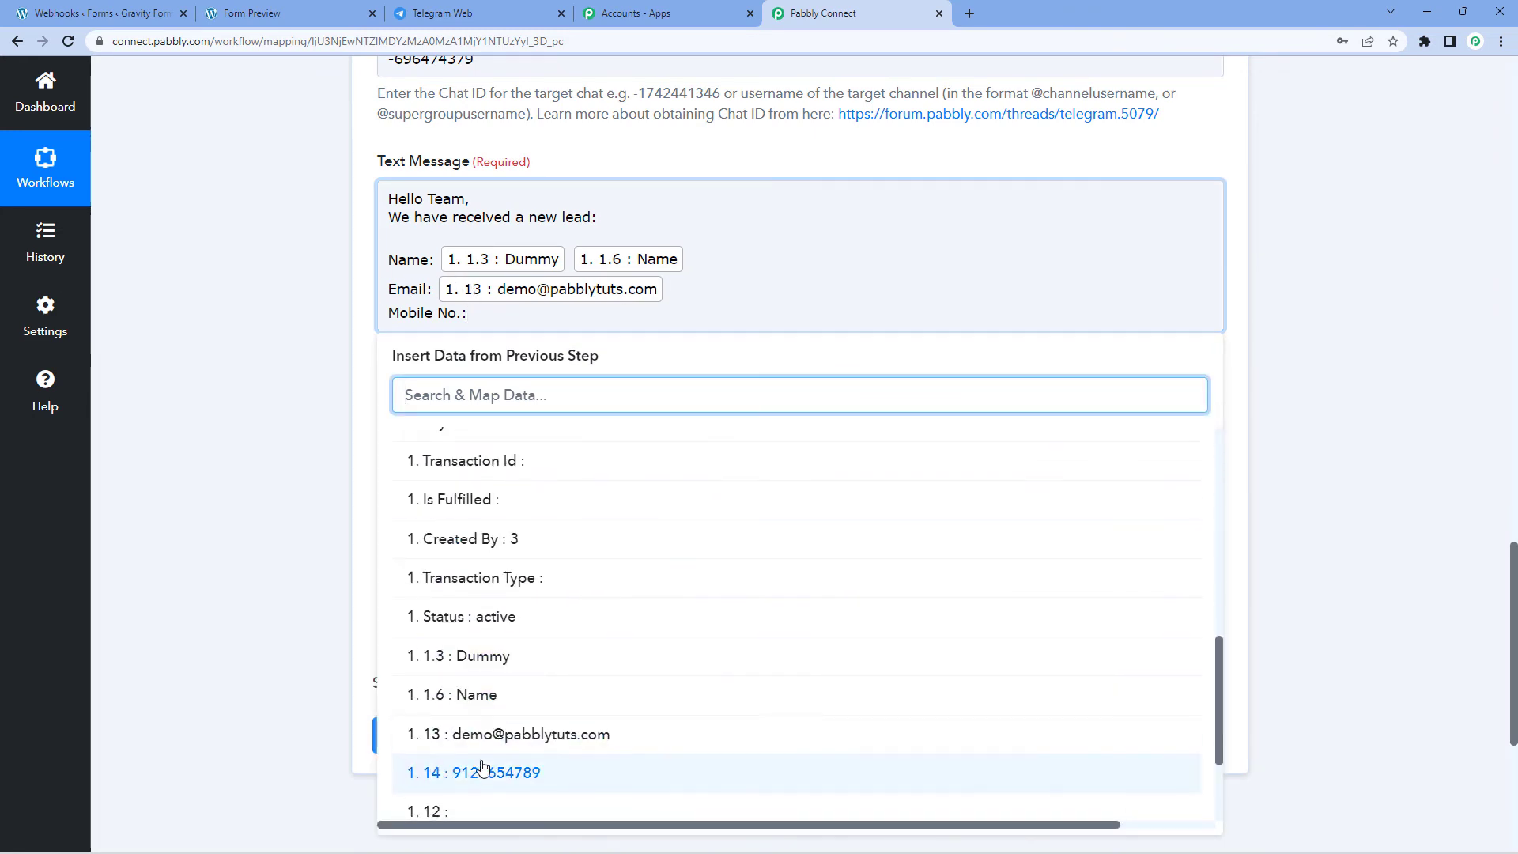
{"action": "left_click", "coordinate": [495, 776]}
{"action": "left_click", "coordinate": [241, 309]}
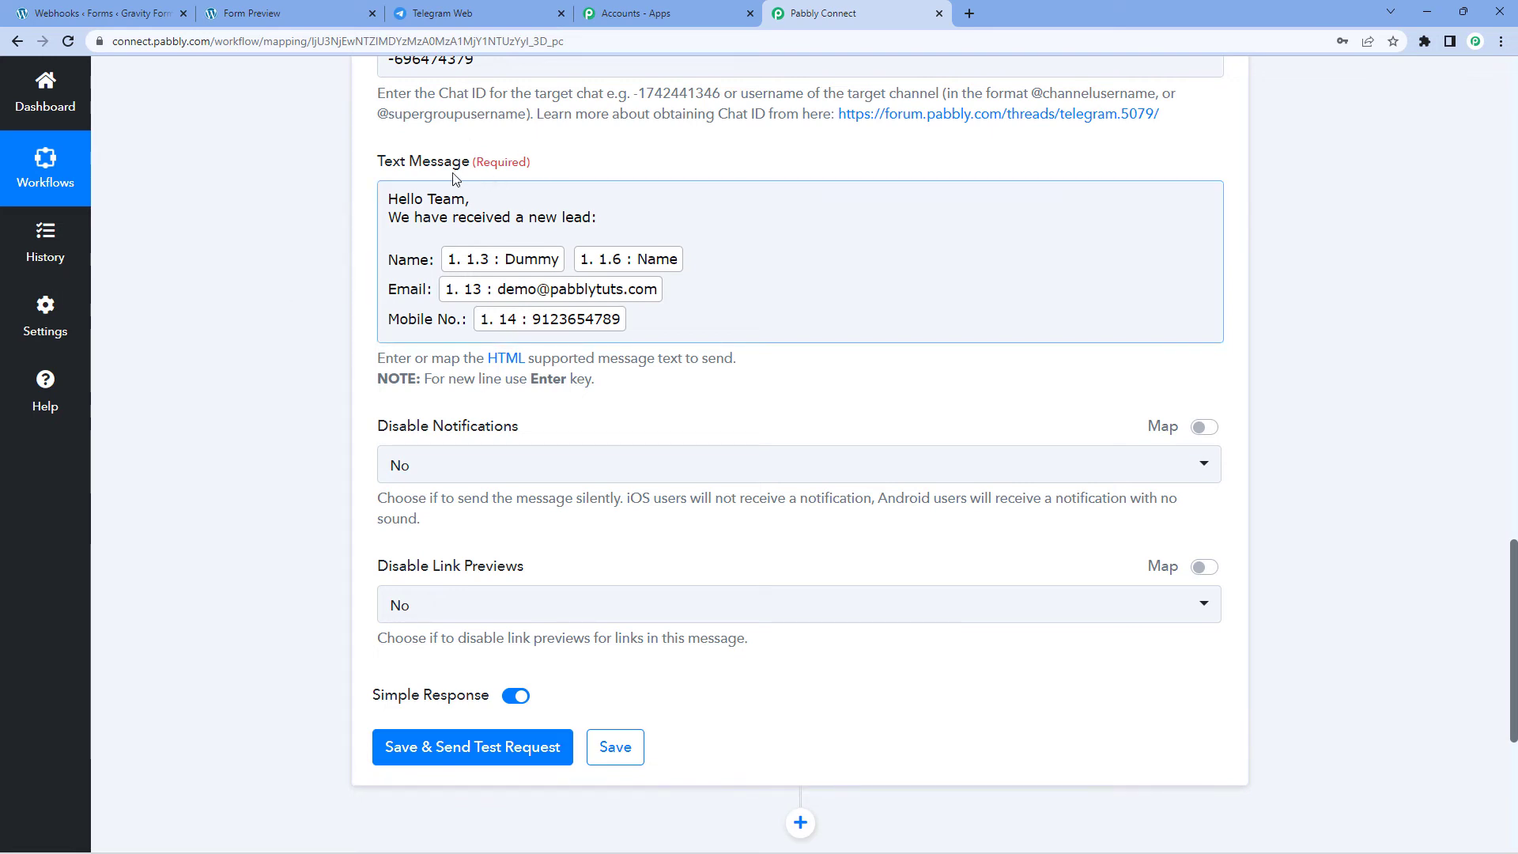
{"action": "left_click", "coordinate": [489, 223]}
Step: Save the Telegram action with Save & Send Test Request, review the response, and open Telegram
{"action": "left_click", "coordinate": [289, 304]}
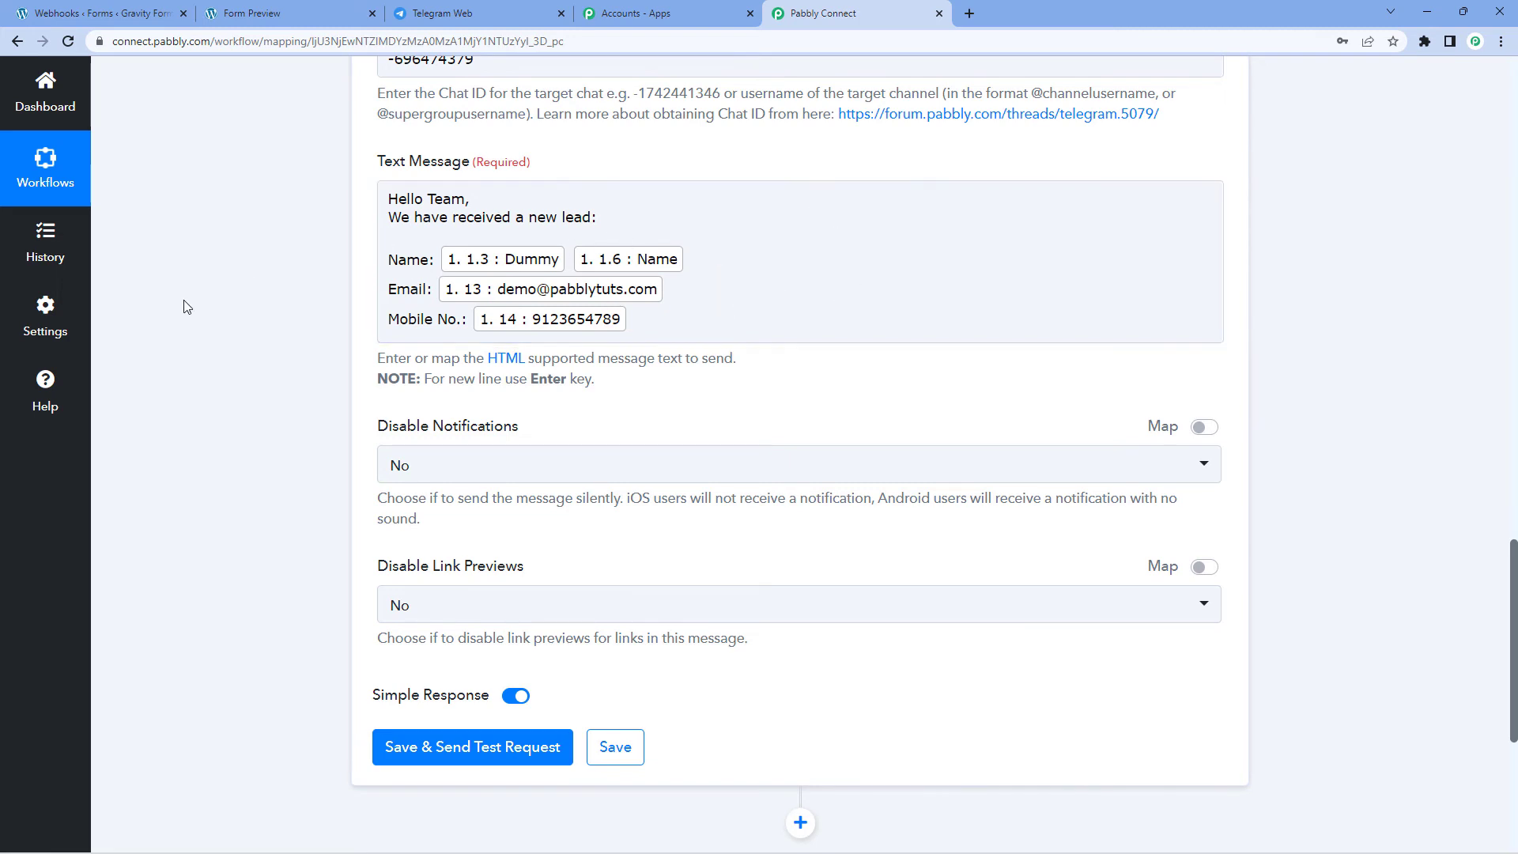
{"action": "scroll", "coordinate": [271, 312], "scroll_direction": "down", "scroll_amount": 4}
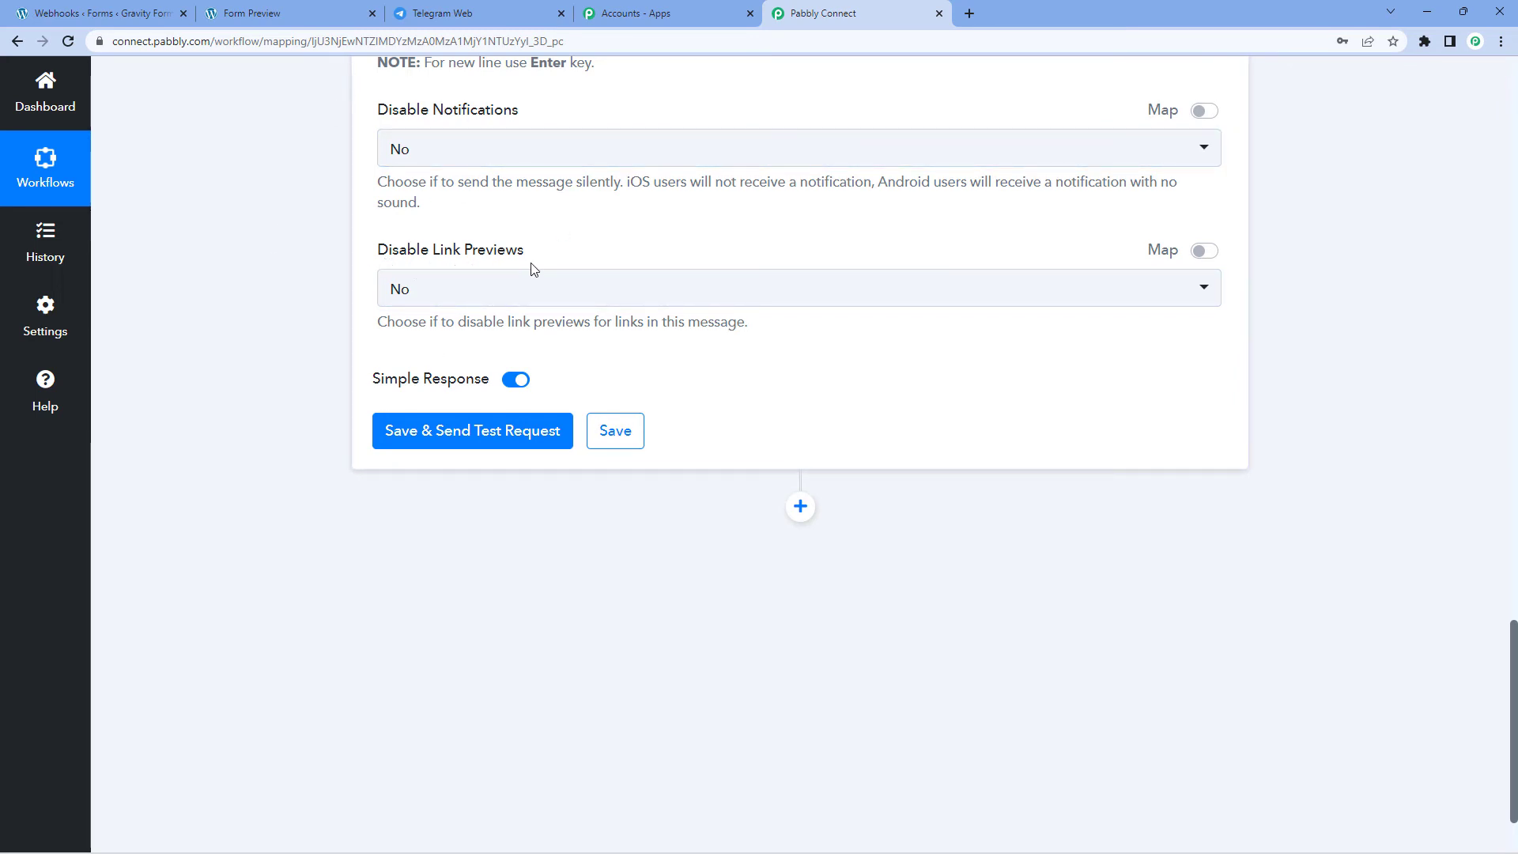
{"action": "left_click", "coordinate": [511, 432]}
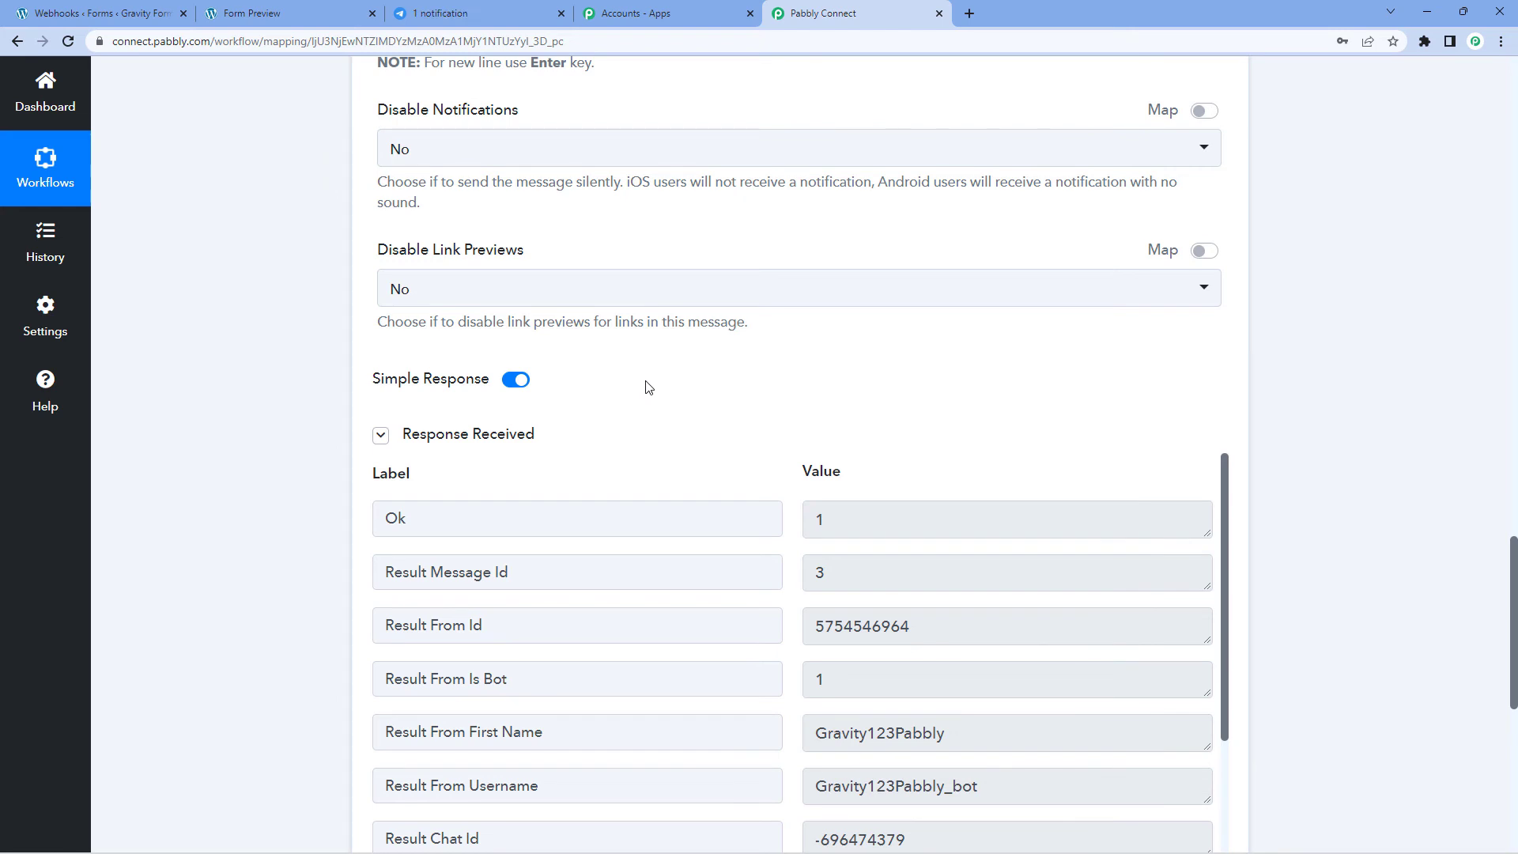
{"action": "scroll", "coordinate": [648, 387], "scroll_direction": "down", "scroll_amount": 1}
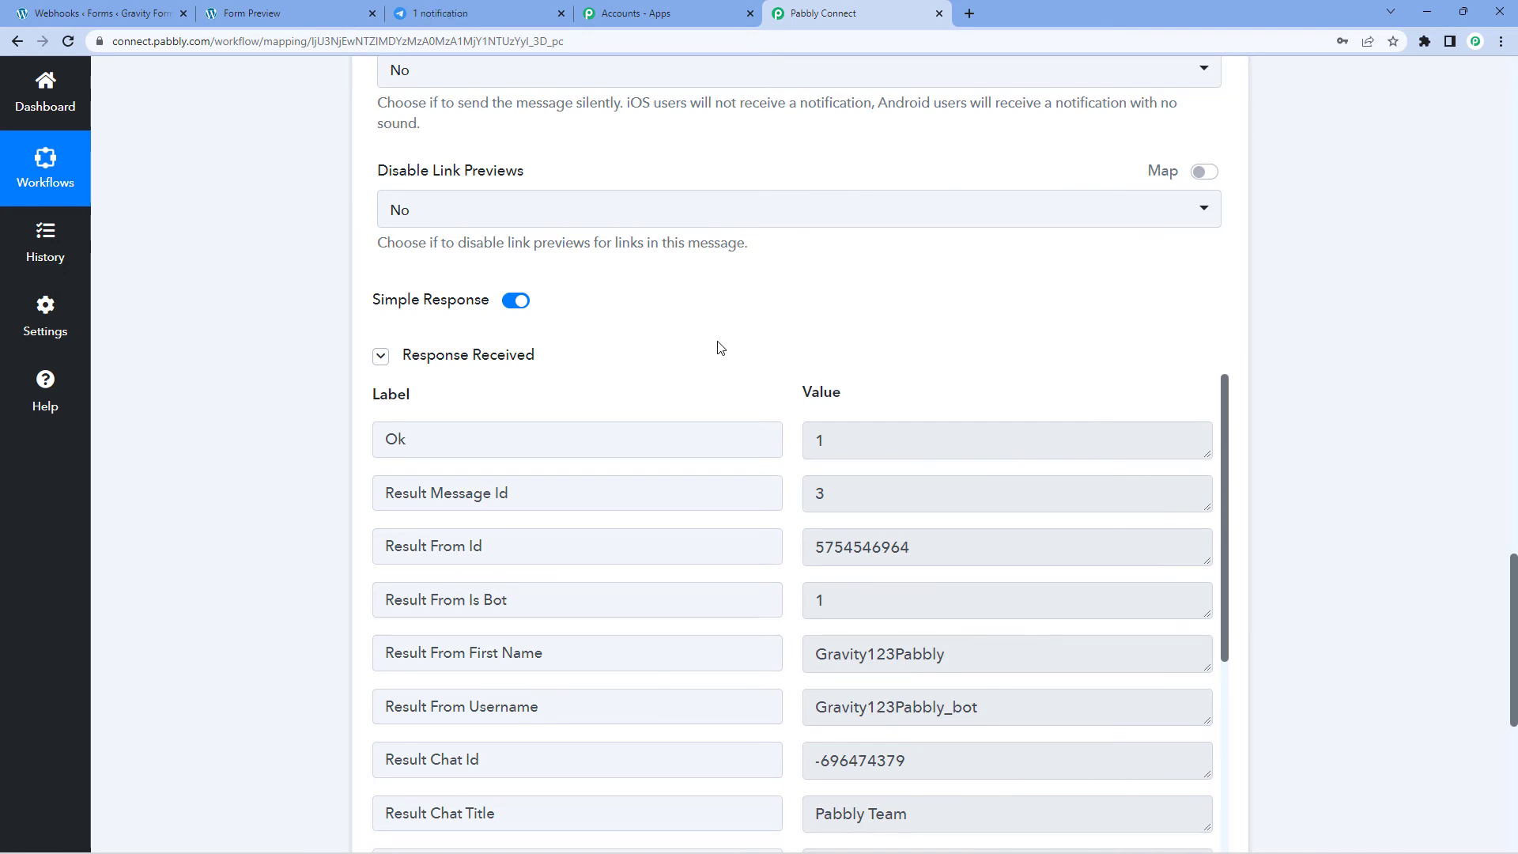
{"action": "scroll", "coordinate": [722, 346], "scroll_direction": "up", "scroll_amount": 4}
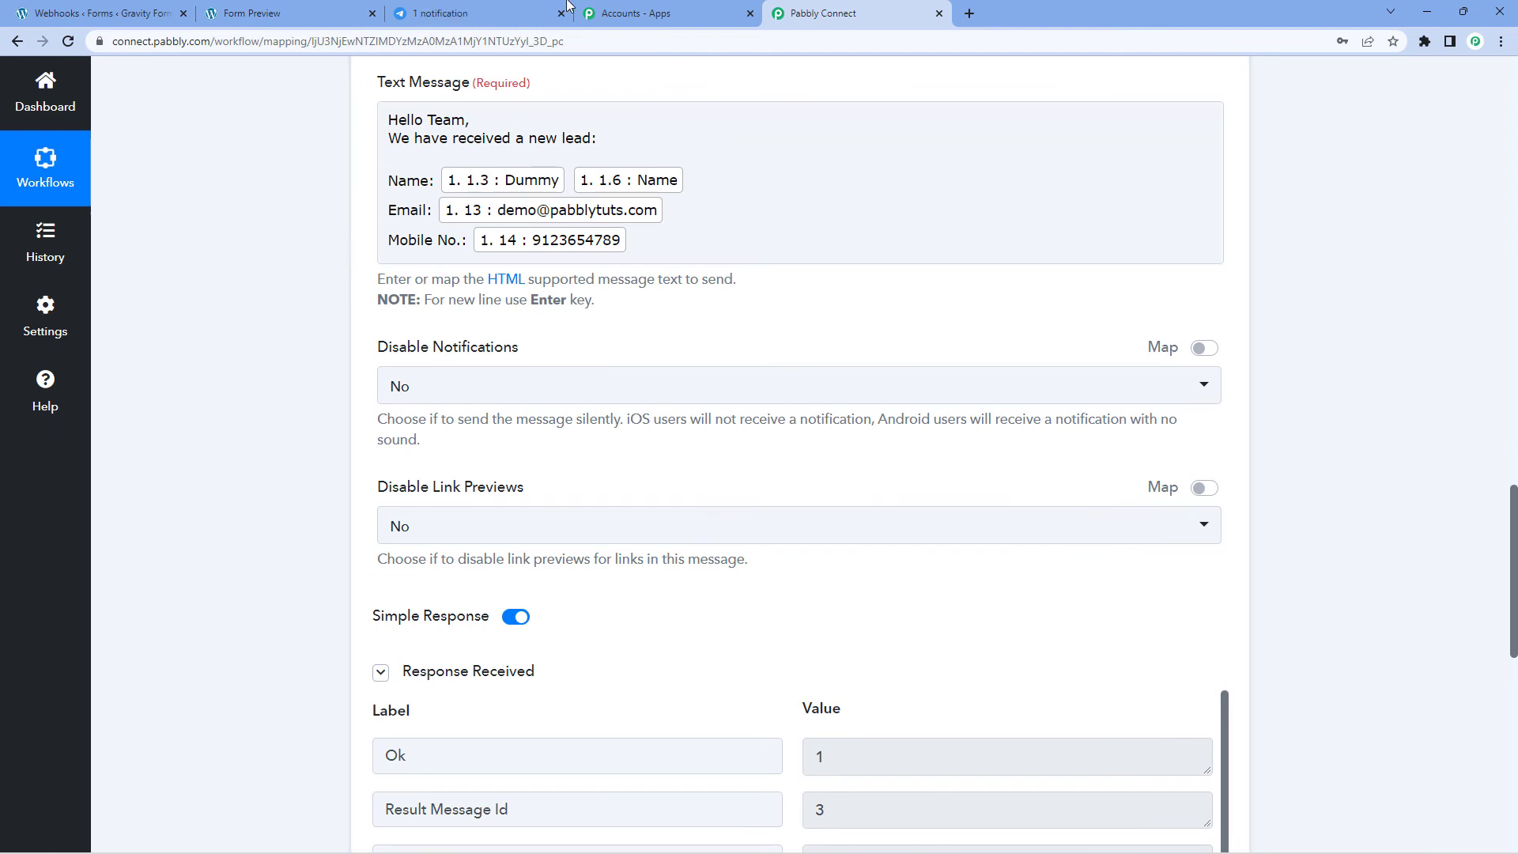
{"action": "left_click", "coordinate": [474, 13]}
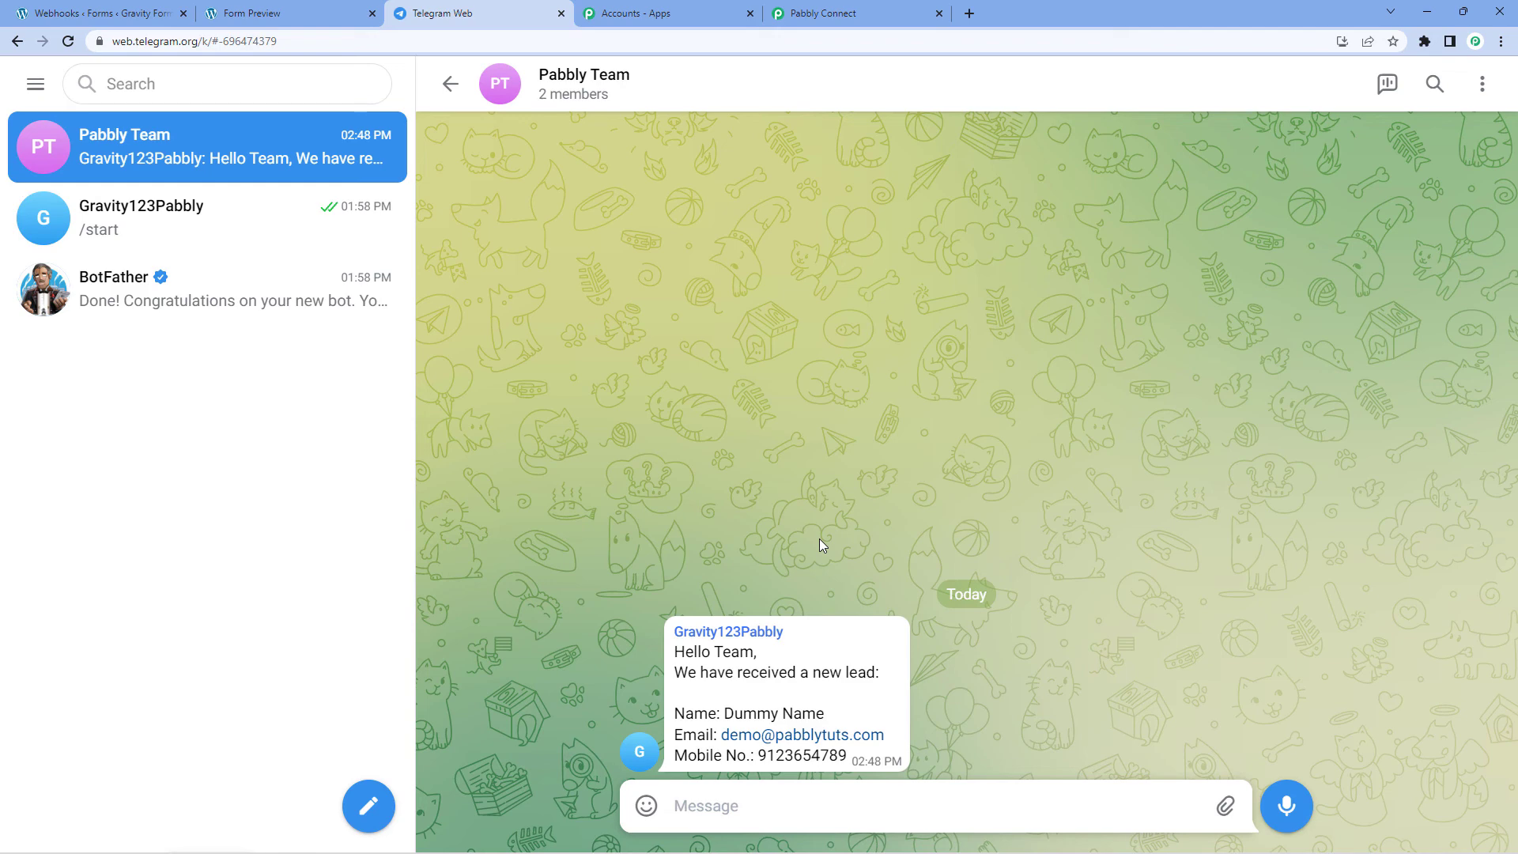
Step: Collapse the Gravity Forms trigger step, view the lead message in Telegram, and return to the form preview
{"action": "left_click", "coordinate": [905, 14]}
{"action": "scroll", "coordinate": [1049, 230], "scroll_direction": "up", "scroll_amount": 11}
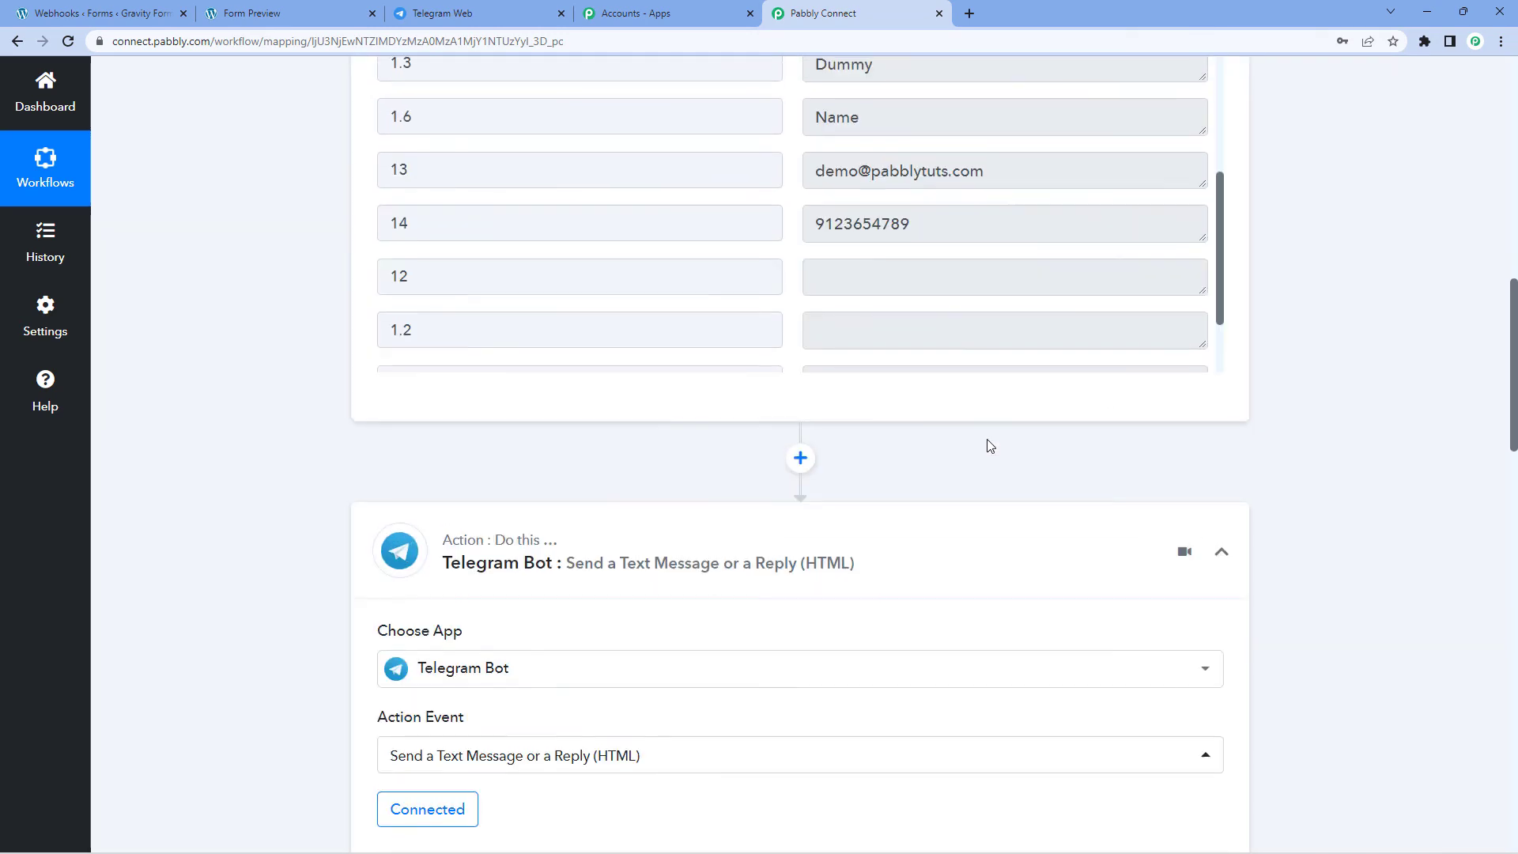
{"action": "scroll", "coordinate": [992, 461], "scroll_direction": "up", "scroll_amount": 10}
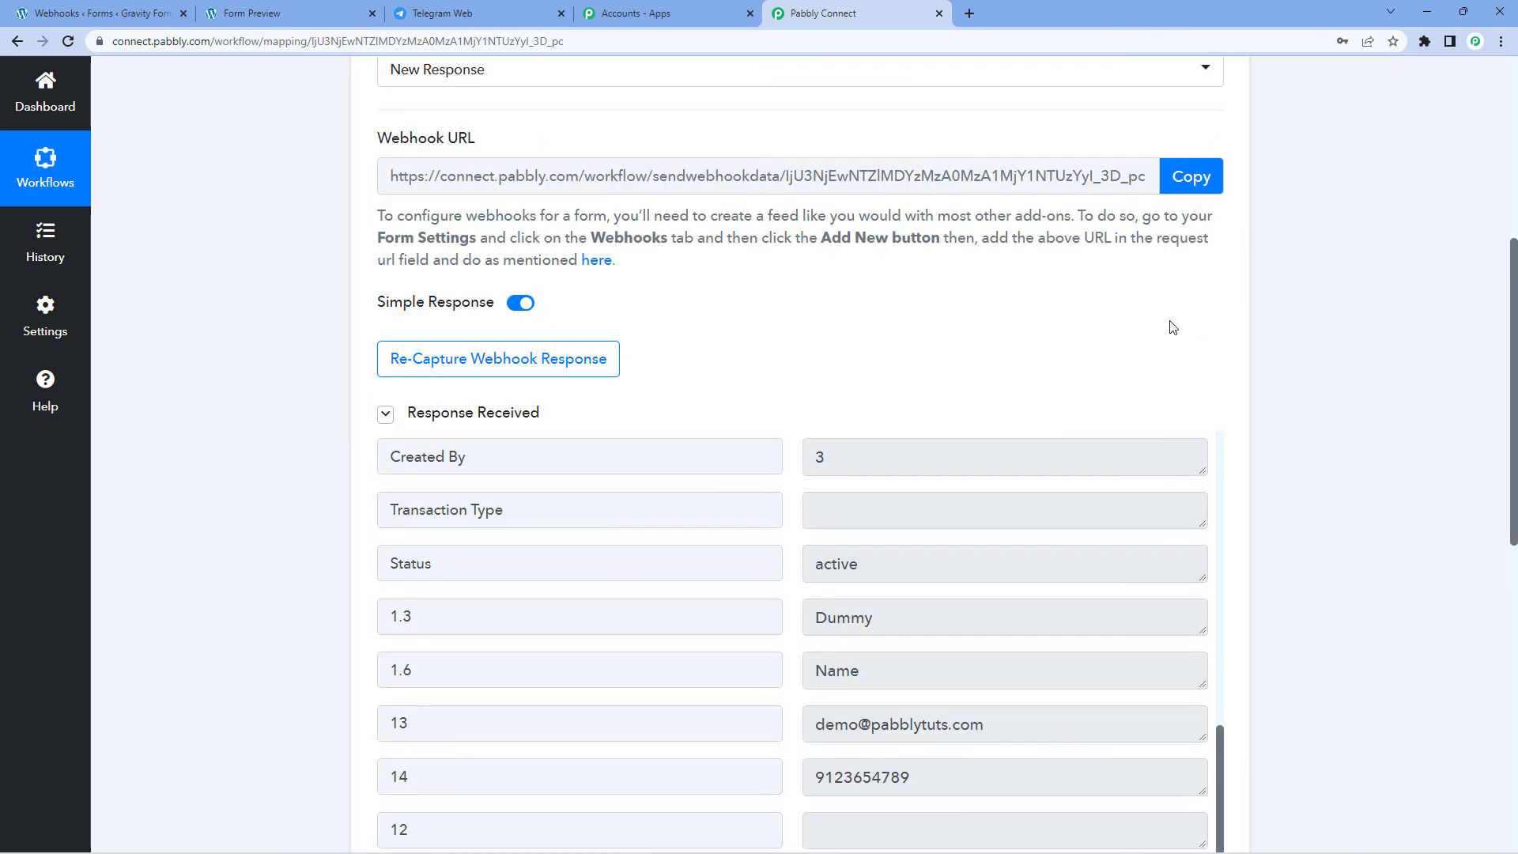
{"action": "left_click", "coordinate": [889, 203]}
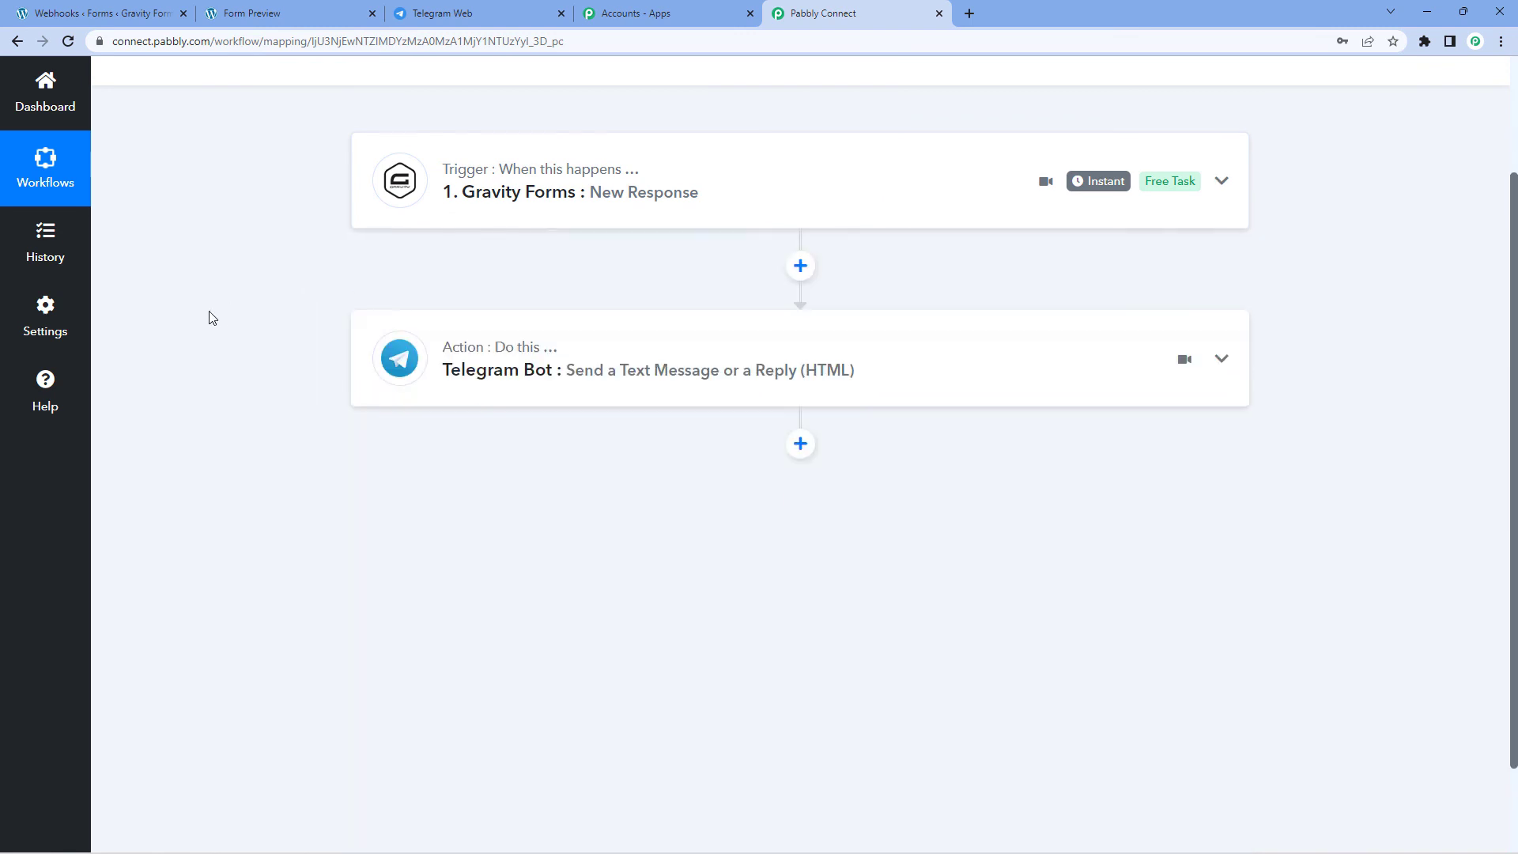
{"action": "scroll", "coordinate": [216, 307], "scroll_direction": "up", "scroll_amount": 3}
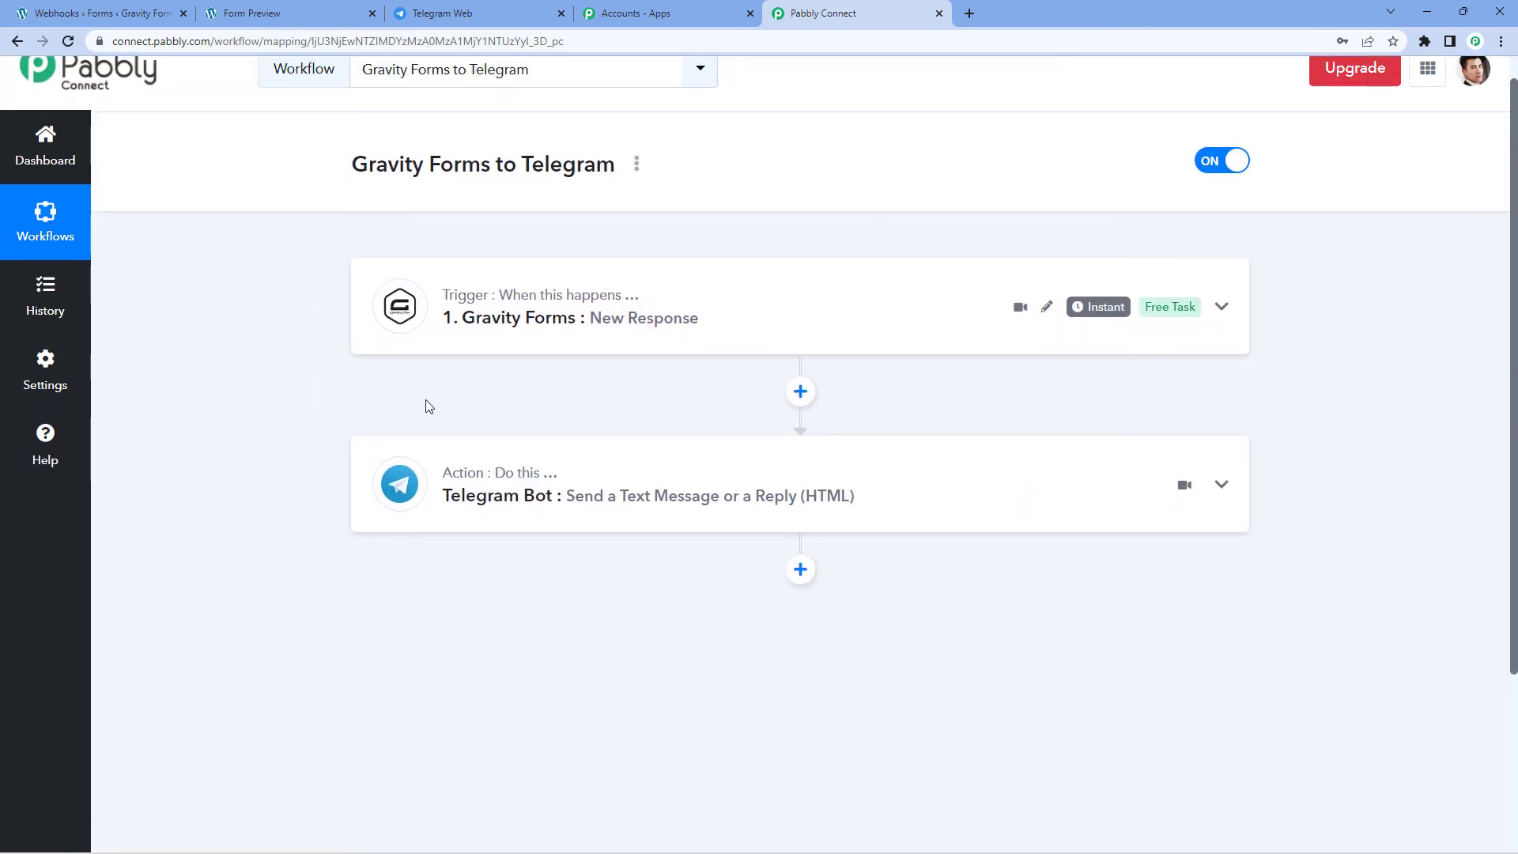
{"action": "left_click", "coordinate": [467, 14]}
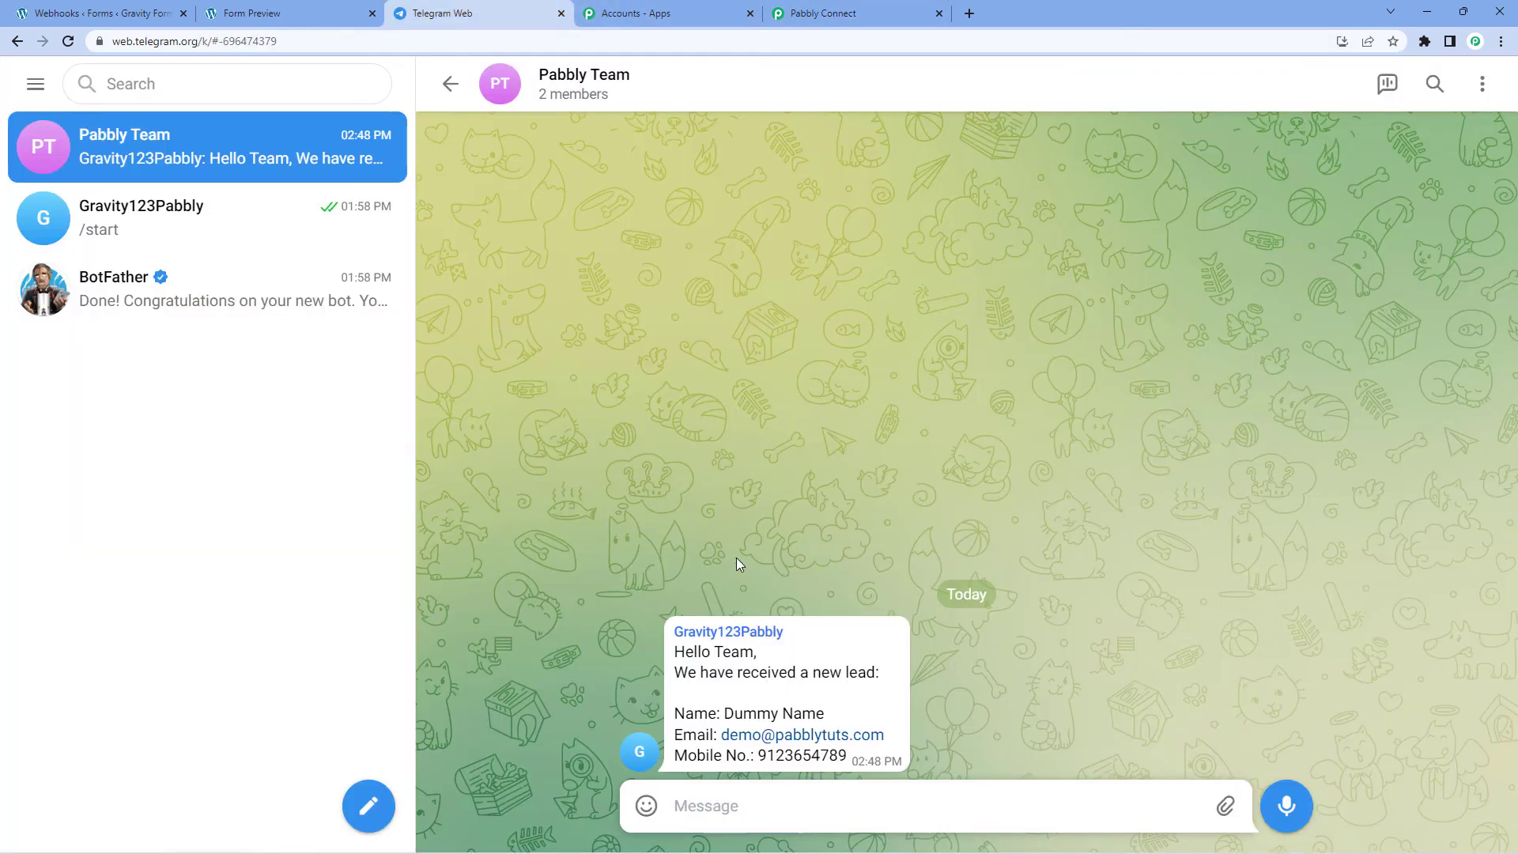
{"action": "left_click", "coordinate": [885, 13]}
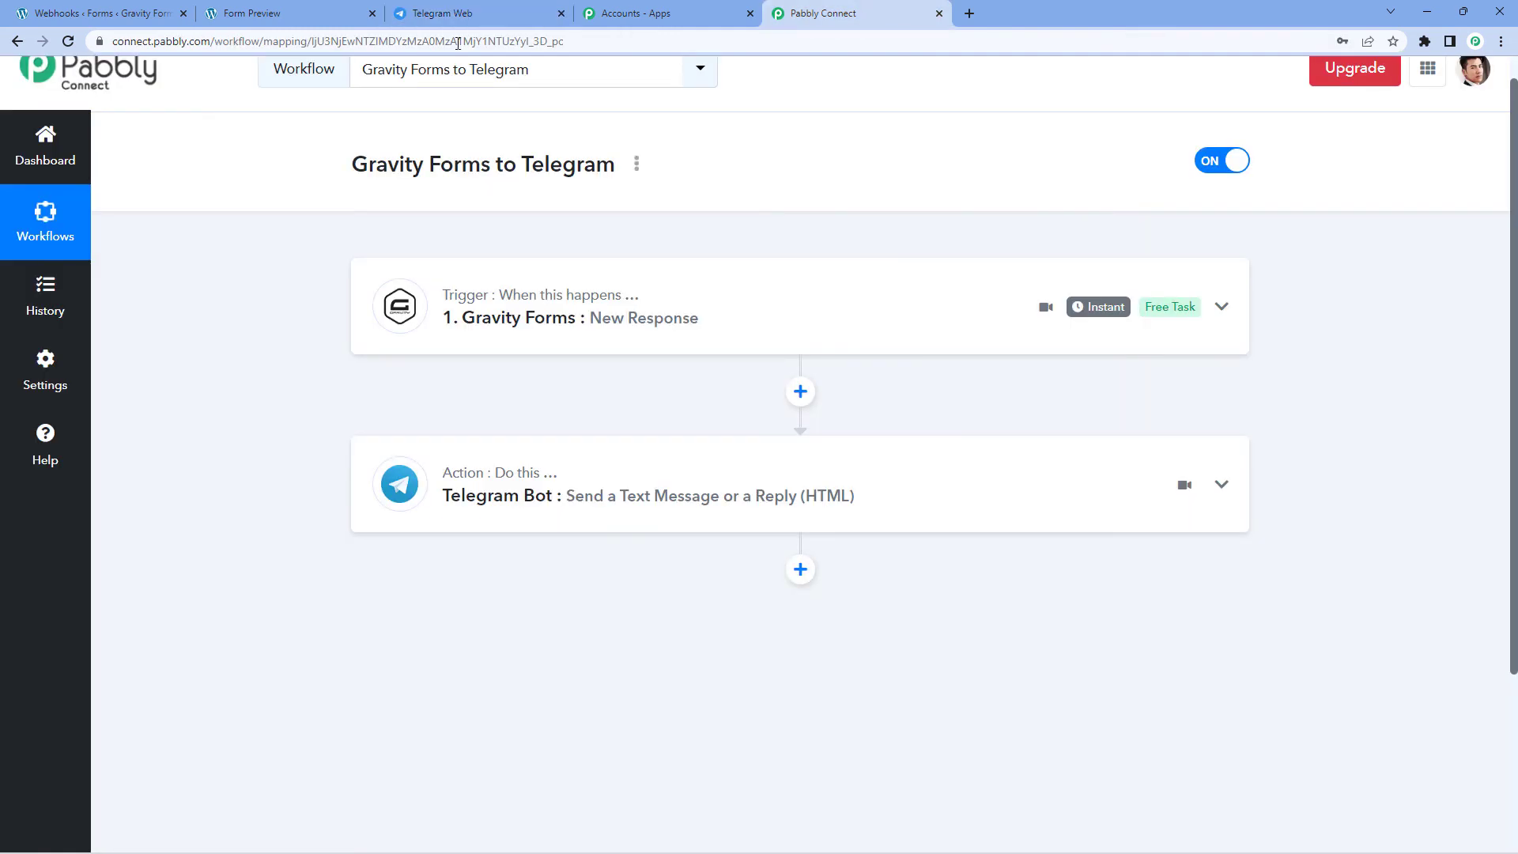
{"action": "left_click", "coordinate": [253, 13]}
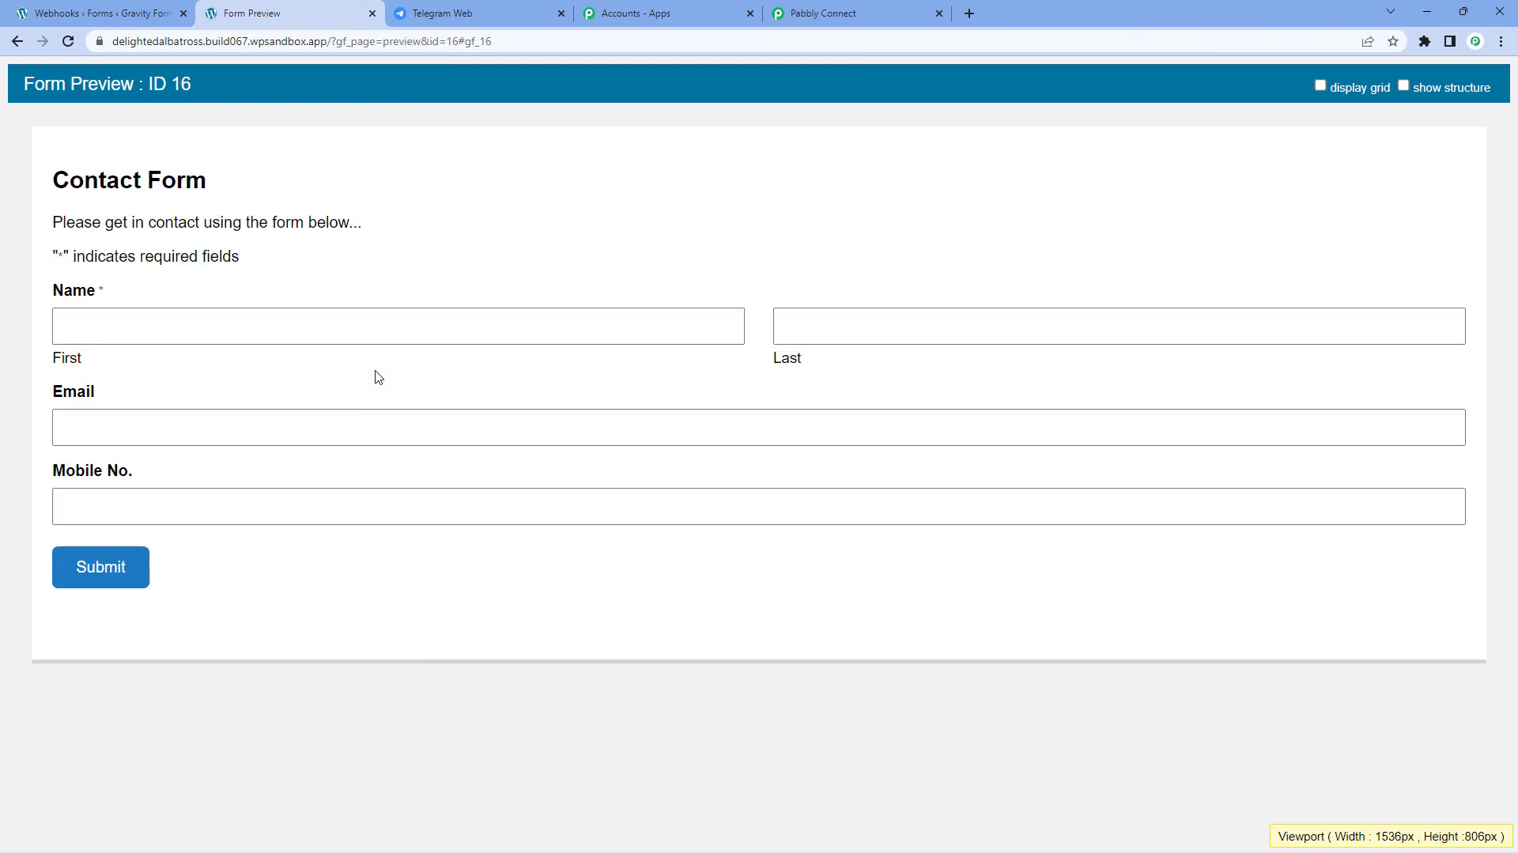
Step: Fill in first name 'Test', last name 'name', an email address and a dummy 10-digit mobile number, then submit
{"action": "left_click", "coordinate": [387, 325]}
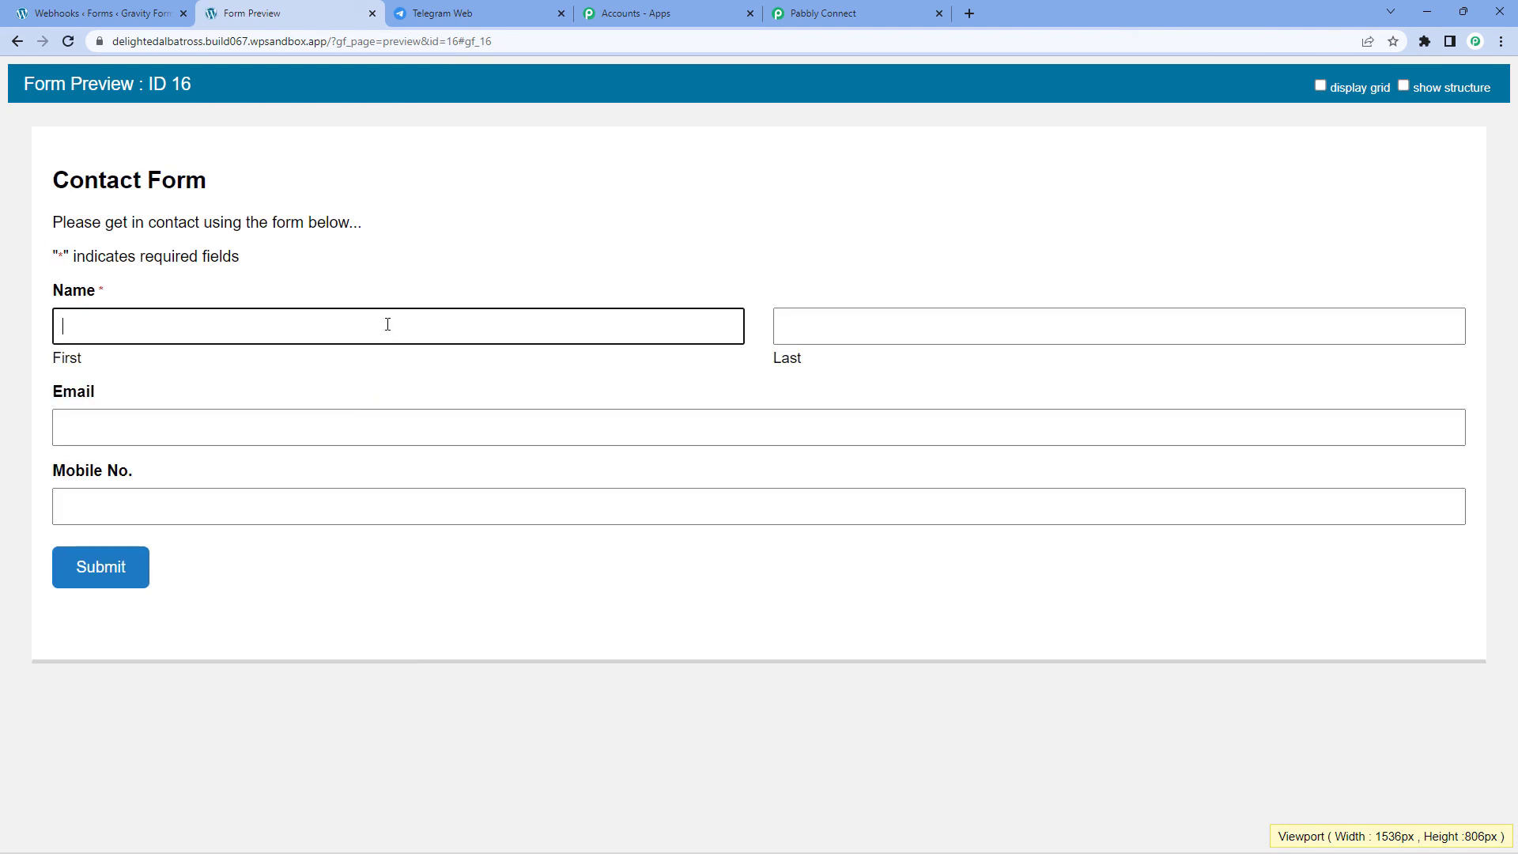
{"action": "type", "text": "Test"}
{"action": "key", "text": "Tab"}
{"action": "type", "text": "name"}
{"action": "key", "text": "Tab"}
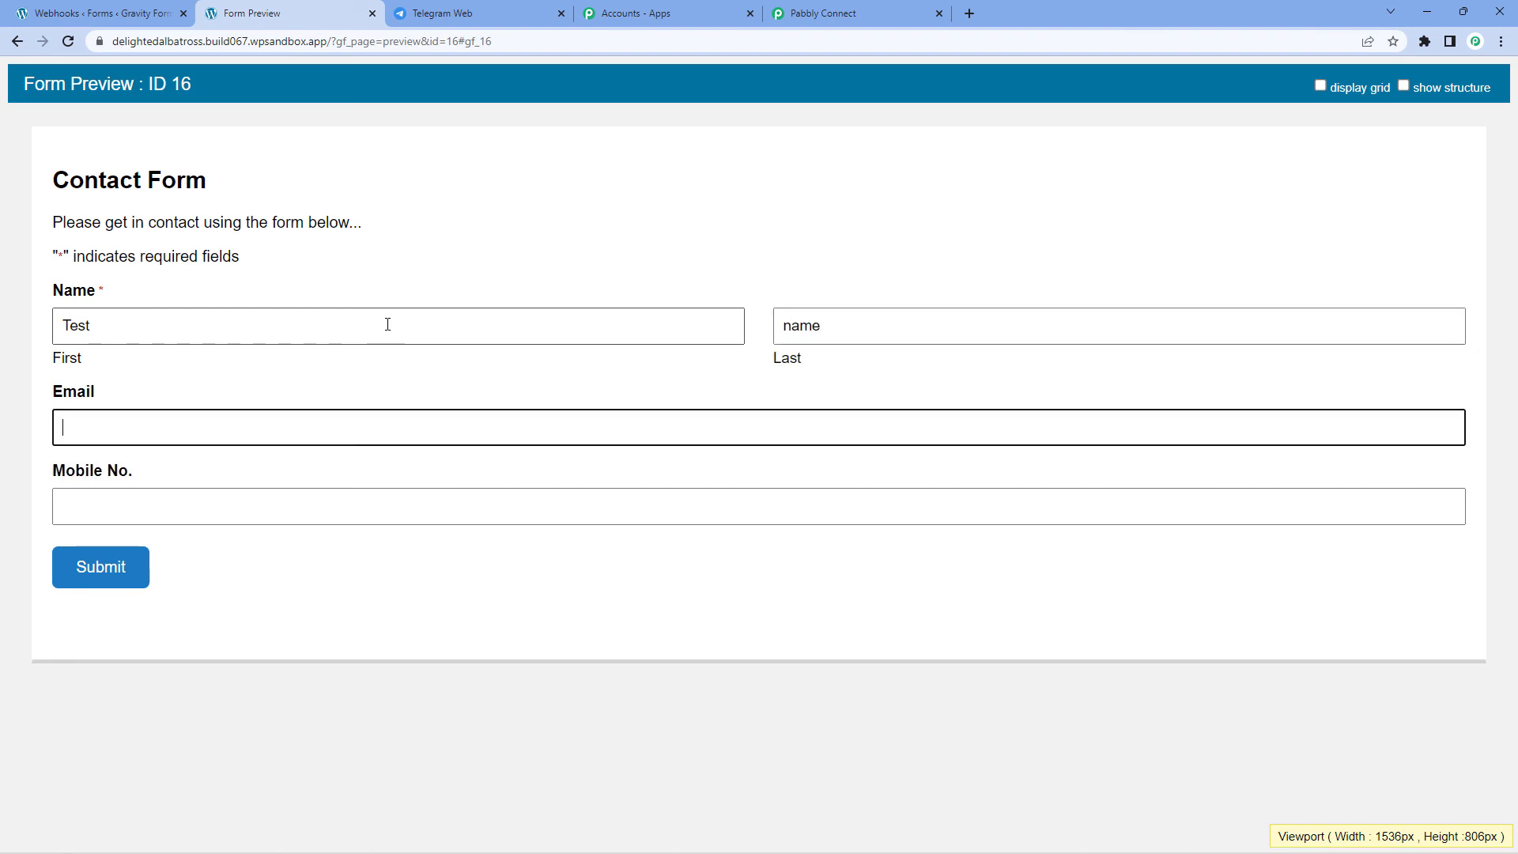
{"action": "type", "text": "a"}
{"action": "key", "text": "BackSpace"}
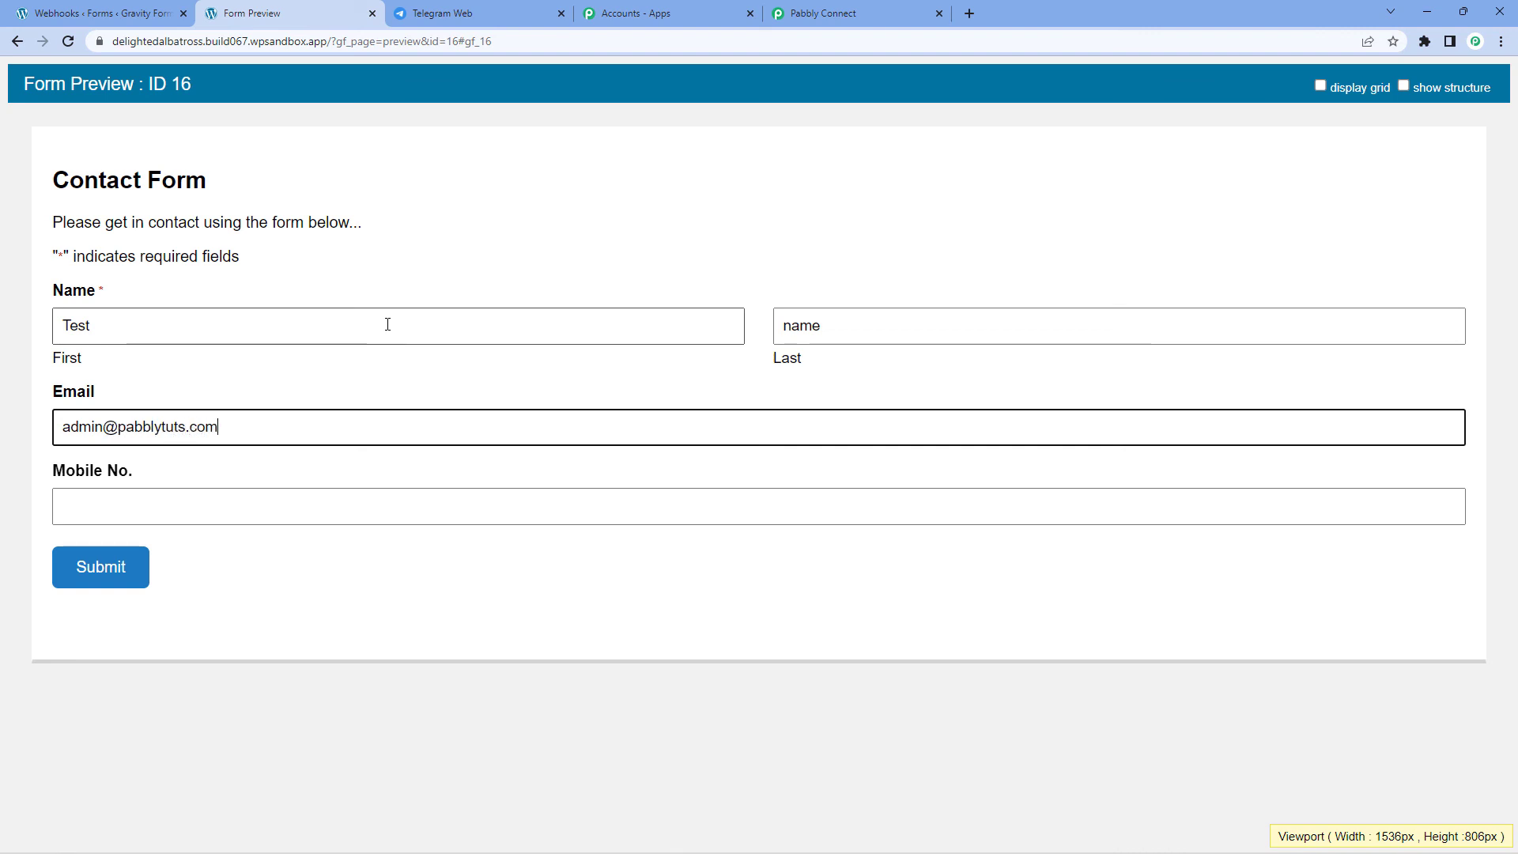
{"action": "key", "text": "Tab"}
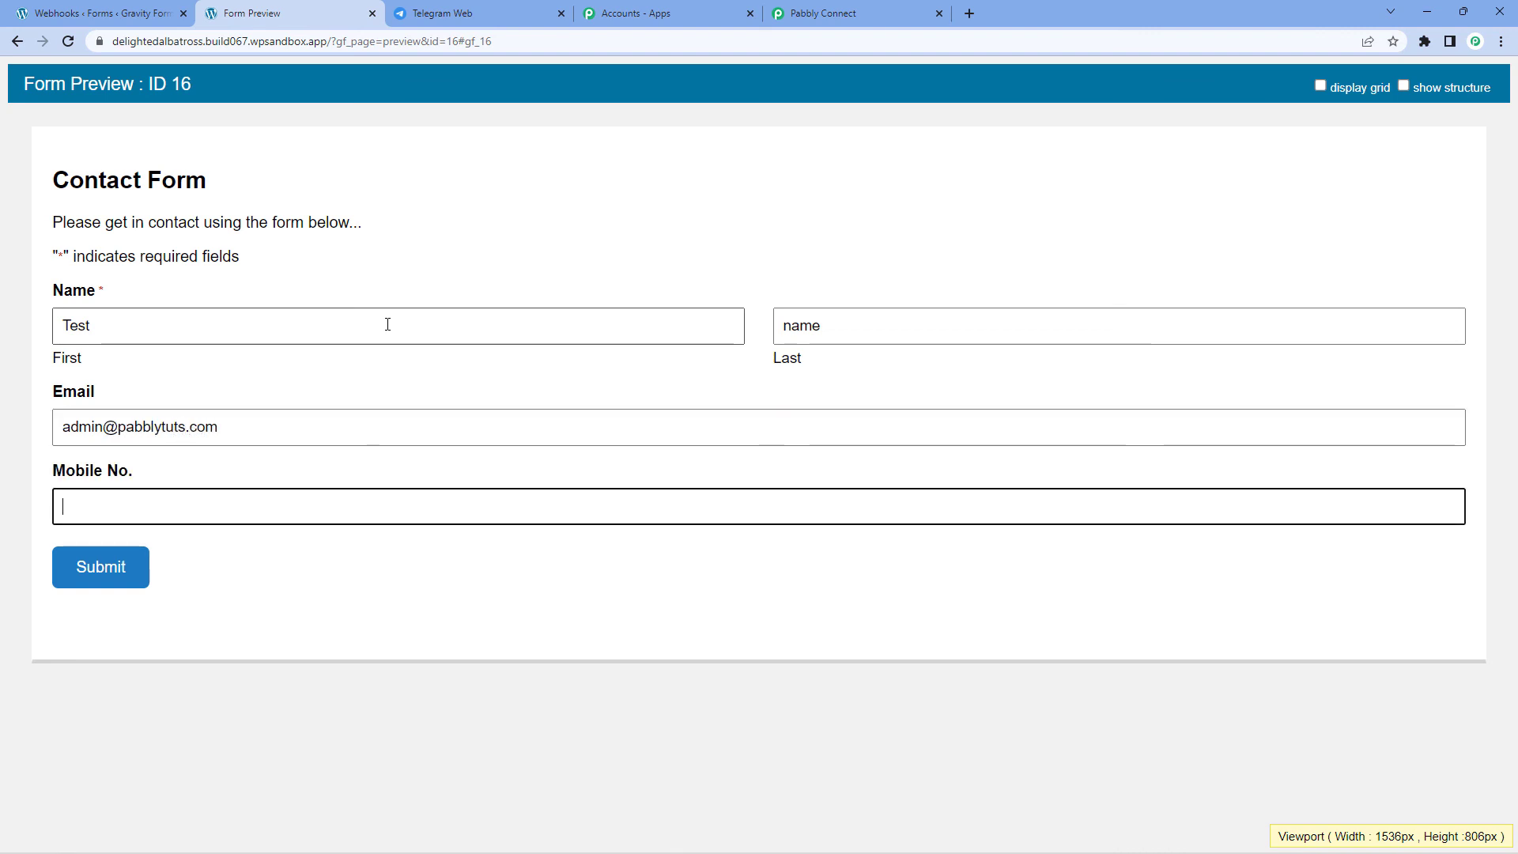
{"action": "type", "text": "0"}
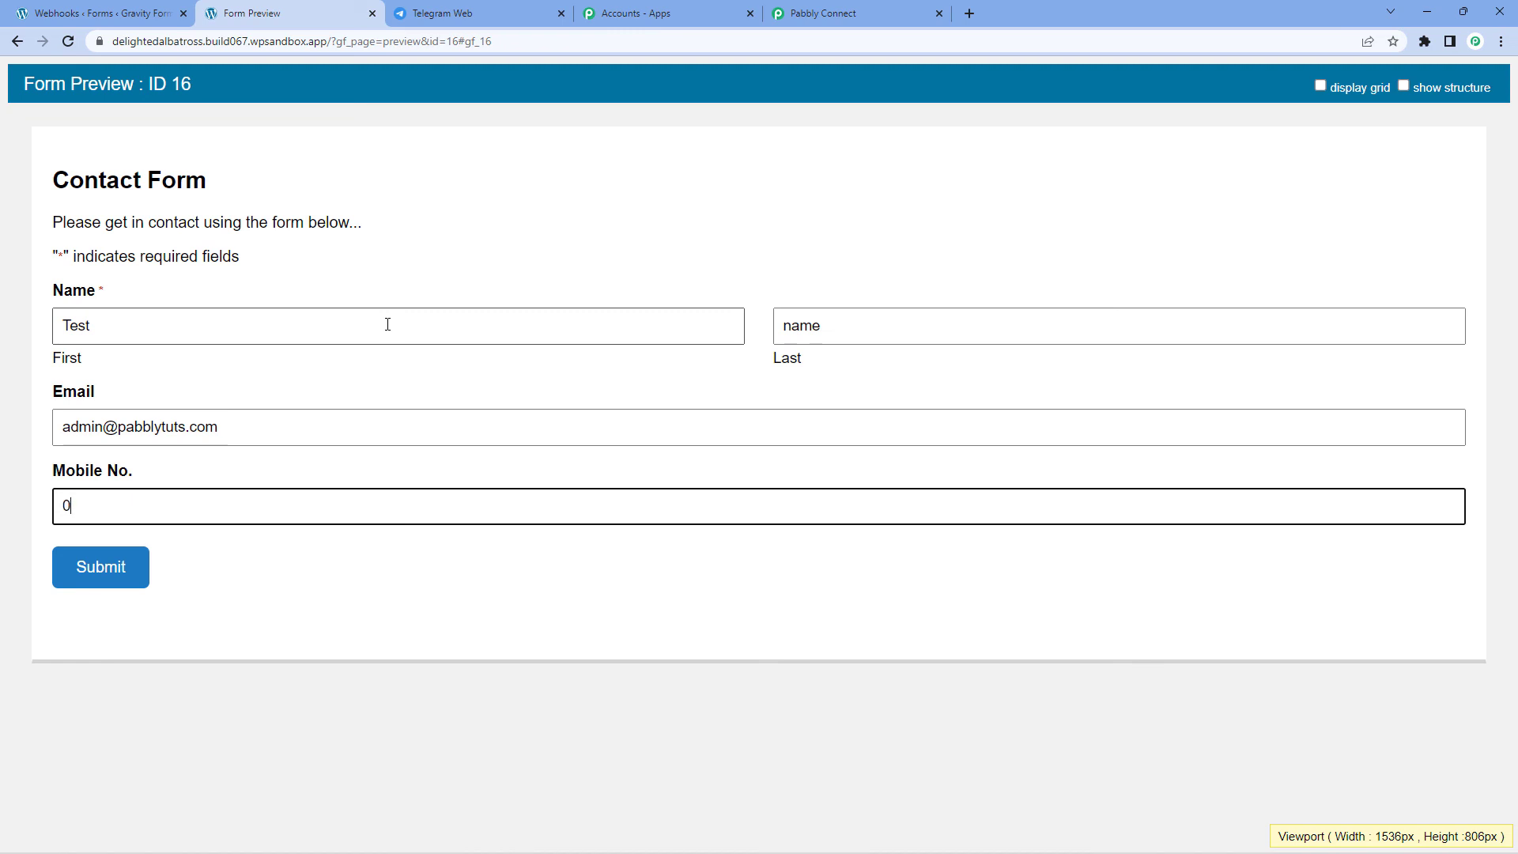
{"action": "type", "text": "000000000"}
{"action": "left_click", "coordinate": [127, 573]}
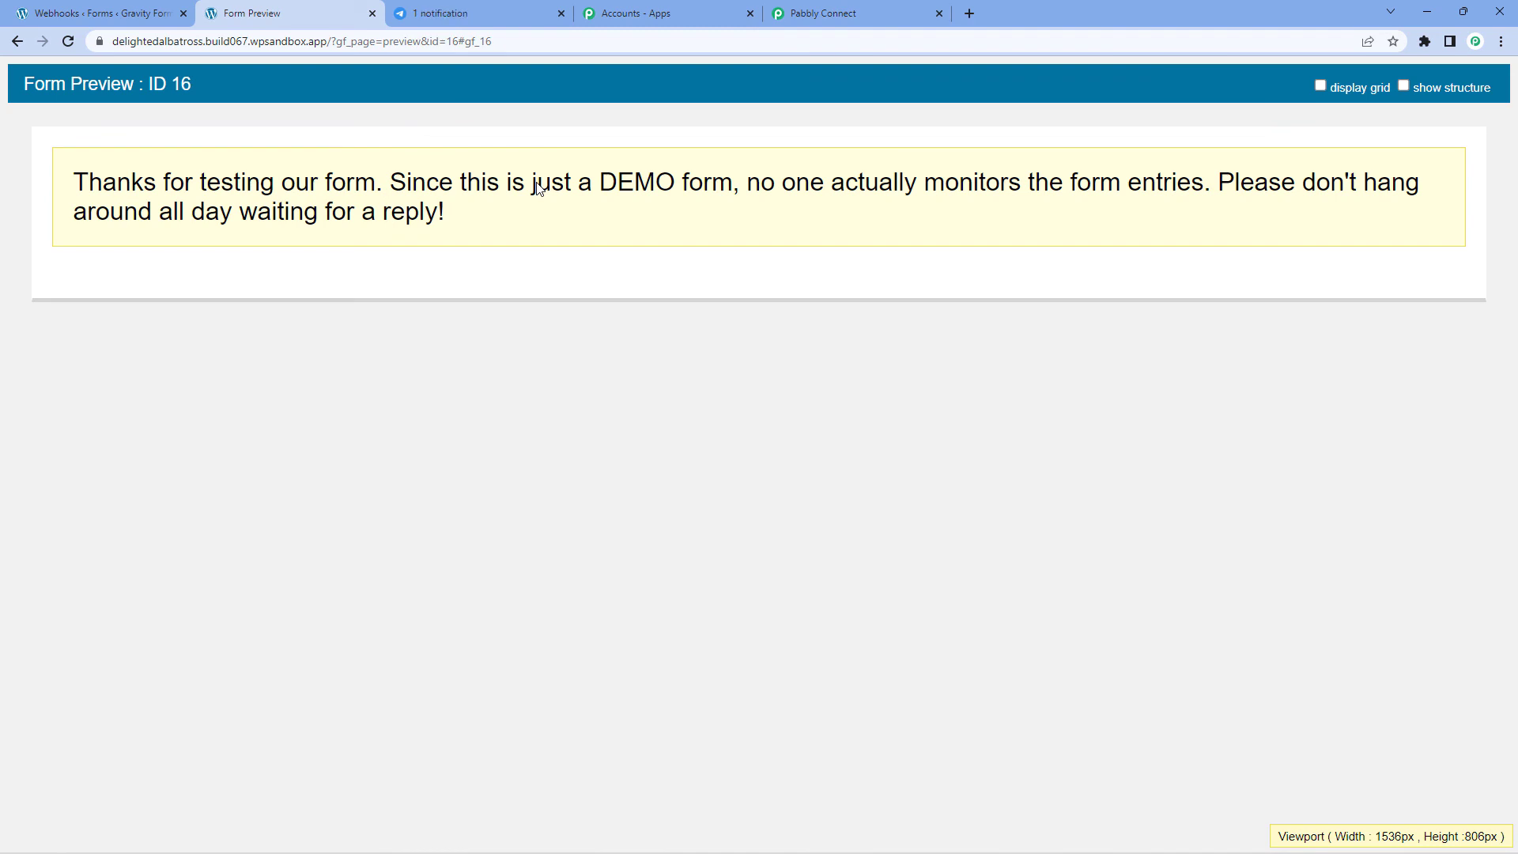
Step: Confirm the second lead's name, email and mobile posted in the Telegram group, then return to the Gravity Forms to Telegram workflow
{"action": "left_click", "coordinate": [475, 13]}
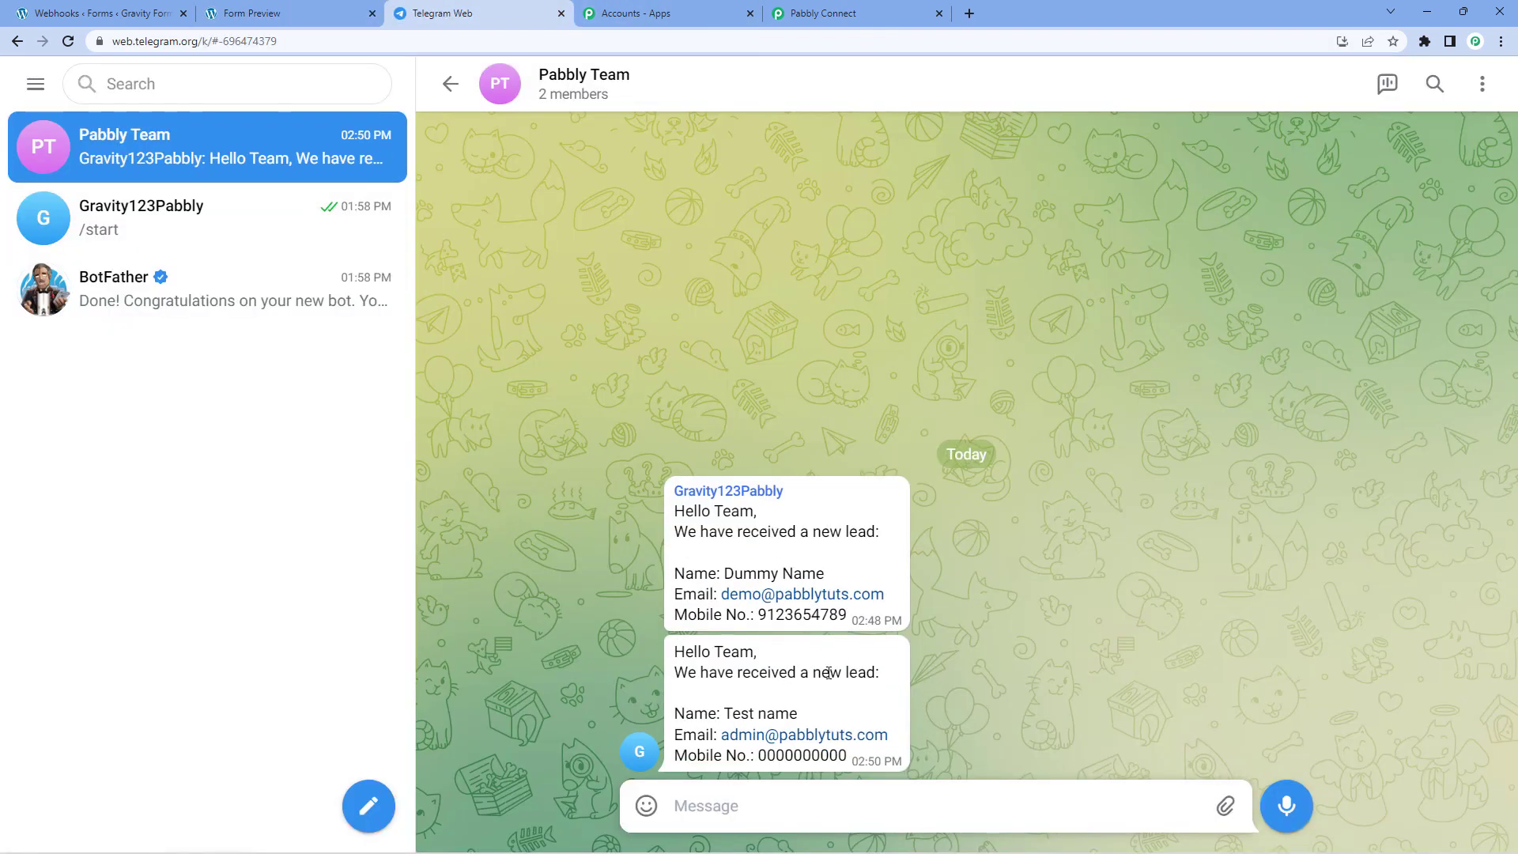
{"action": "double_click", "coordinate": [697, 659]}
{"action": "double_click", "coordinate": [844, 699]}
{"action": "left_click", "coordinate": [905, 11]}
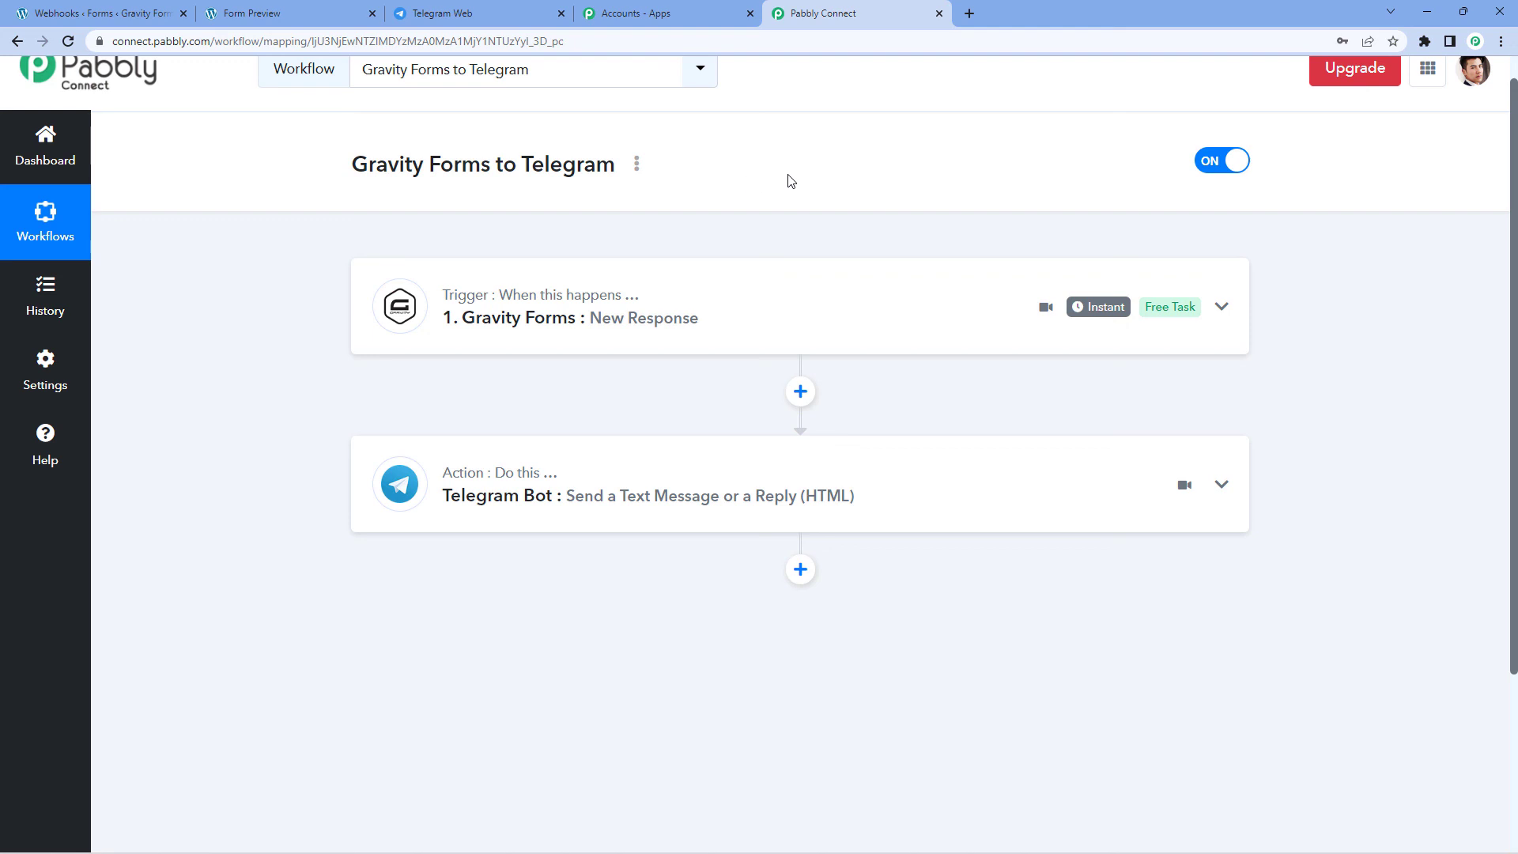
{"action": "scroll", "coordinate": [787, 181], "scroll_direction": "up", "scroll_amount": 1}
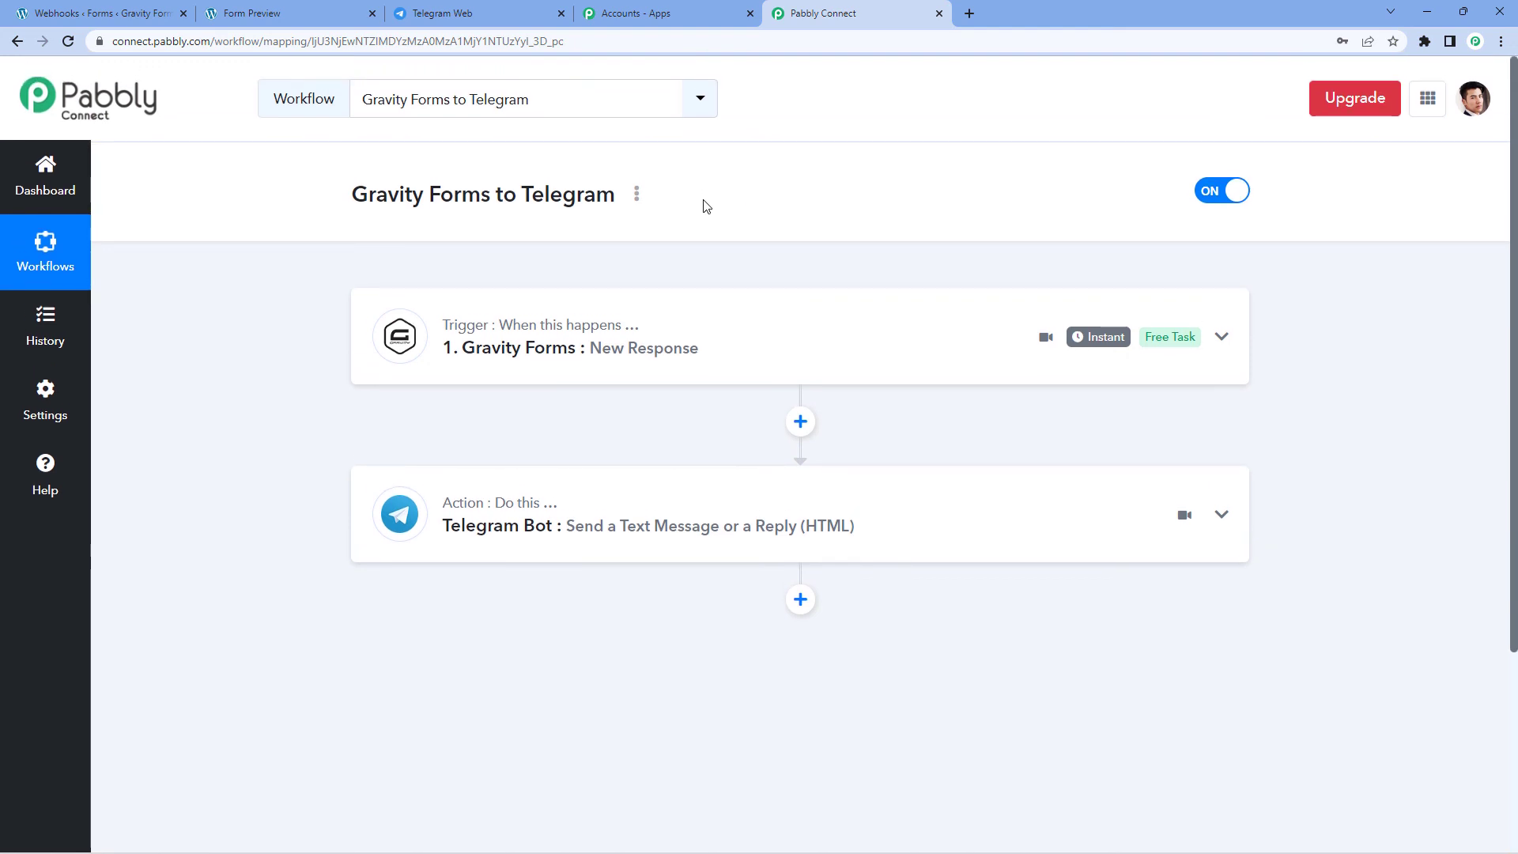